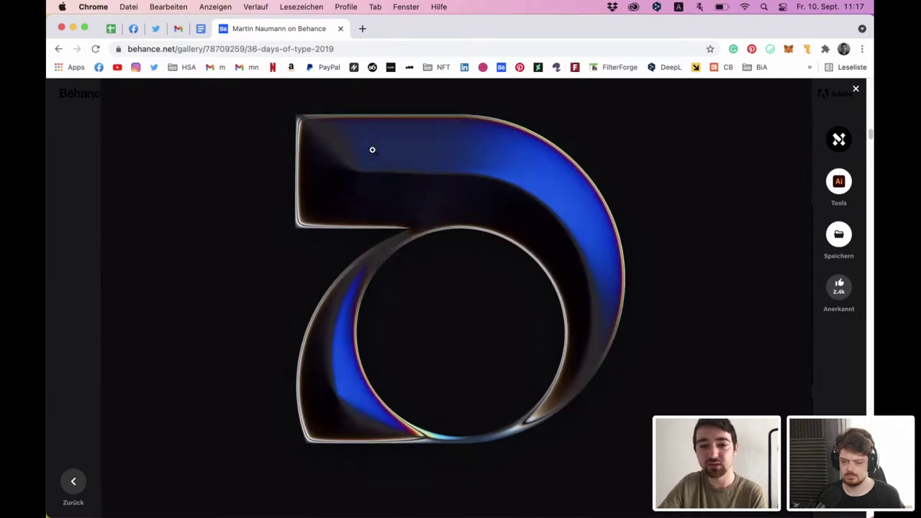
- Browse the chrome and gradient letter artworks in the 36 days of type 2019 project, then close it
scroll(645, 241, "down", 10)
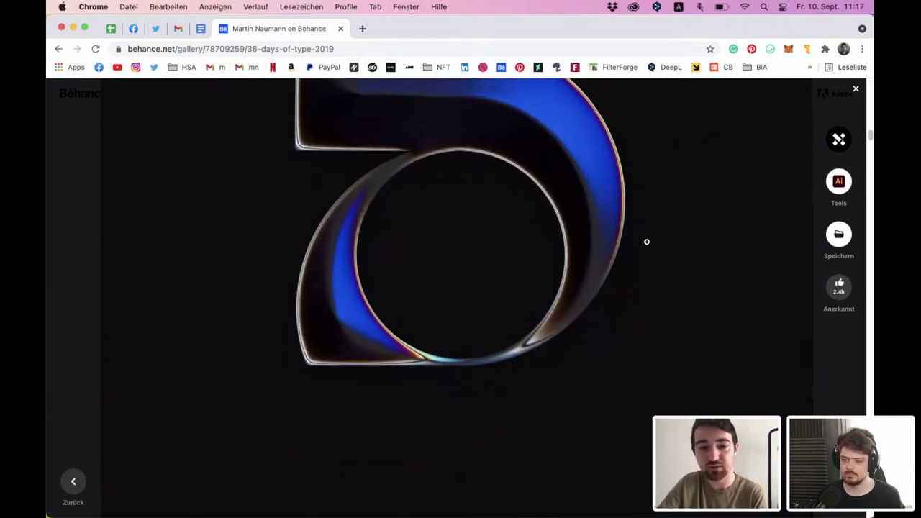
scroll(644, 241, "down", 3)
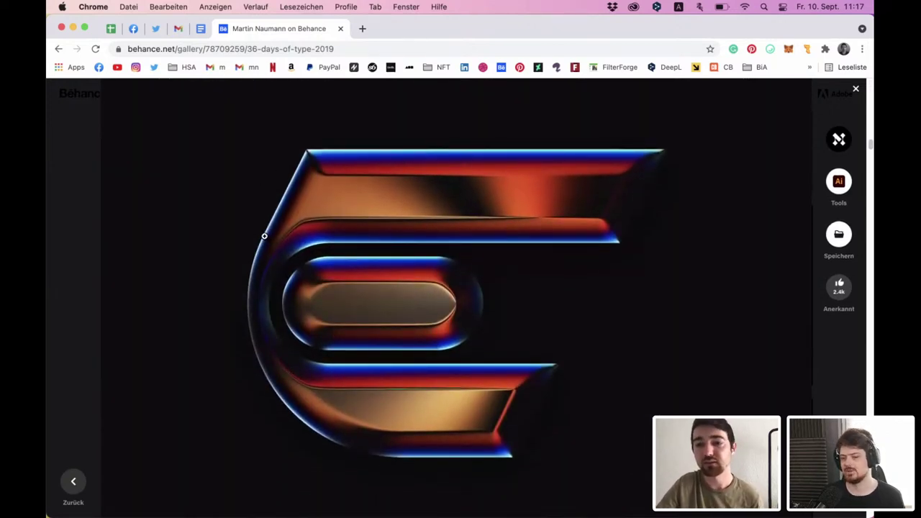
scroll(264, 236, "down", 10)
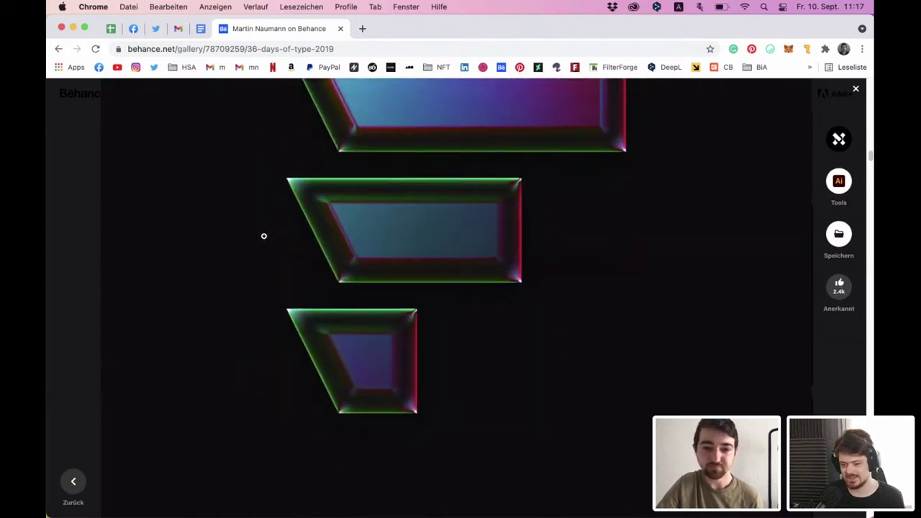
scroll(264, 236, "down", 5)
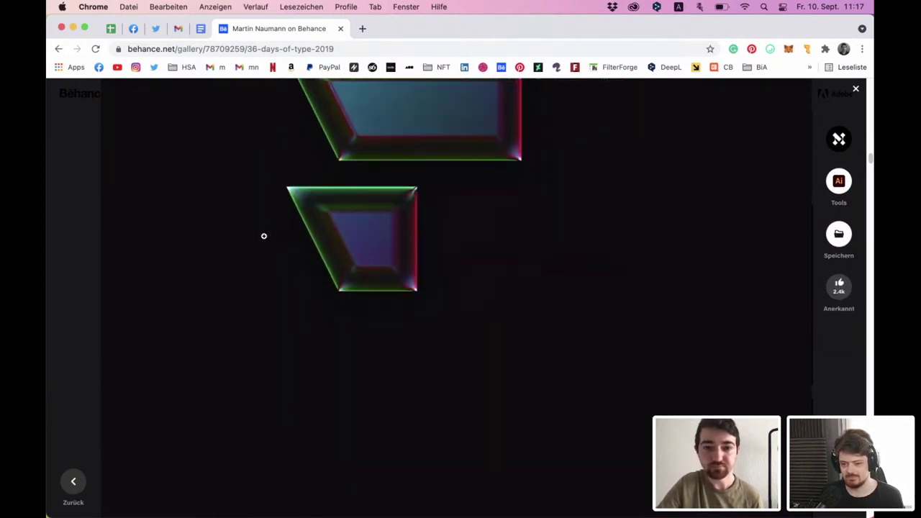
scroll(264, 235, "down", 10)
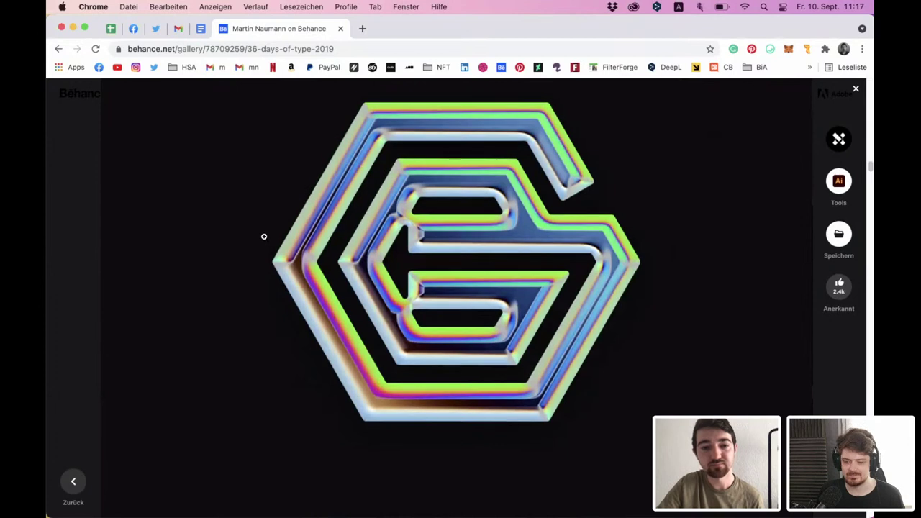
scroll(263, 237, "down", 7)
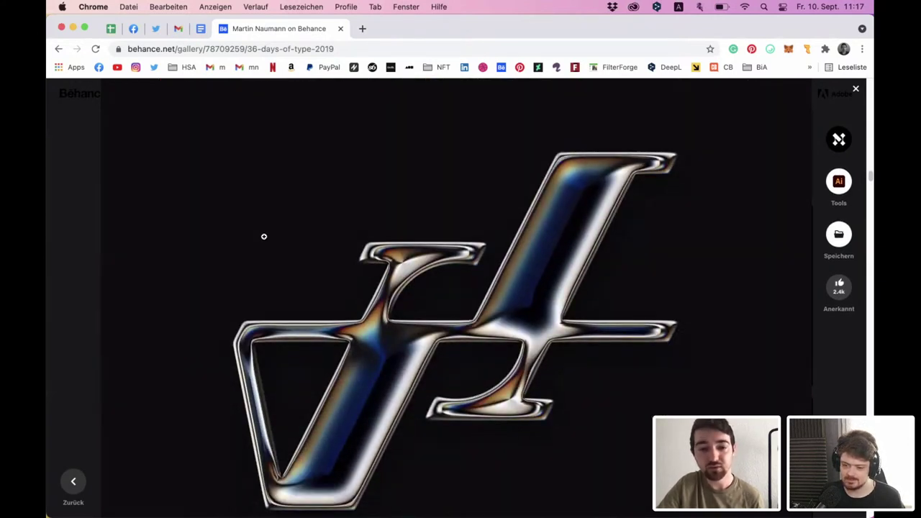
scroll(530, 236, "down", 10)
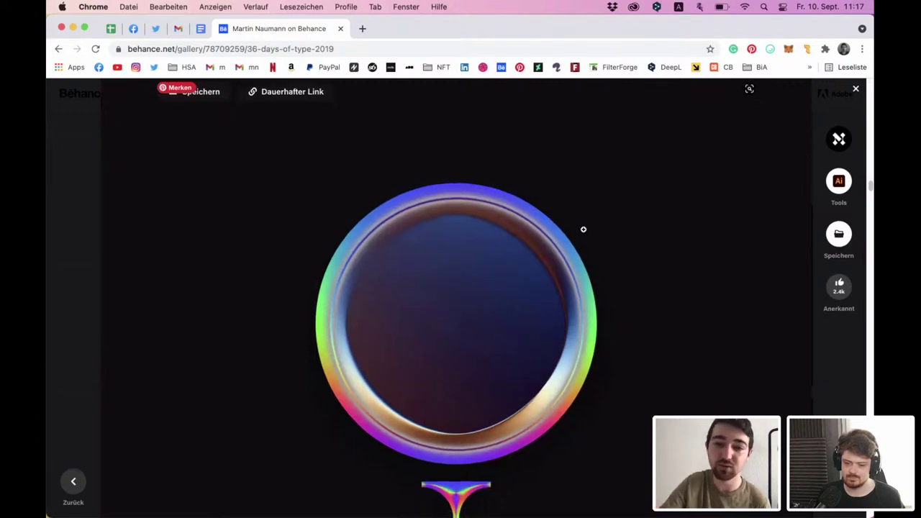
scroll(592, 228, "down", 3)
scroll(592, 228, "down", 5)
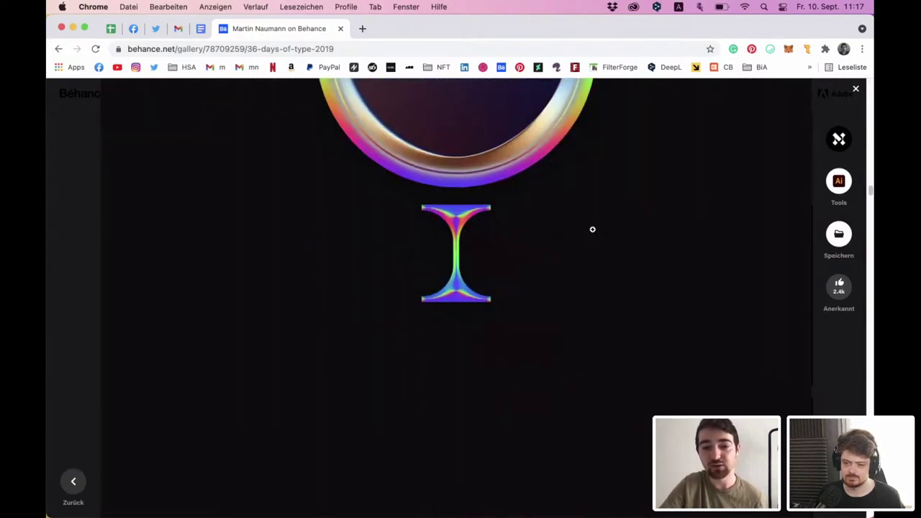
scroll(592, 229, "down", 3)
scroll(592, 229, "down", 3)
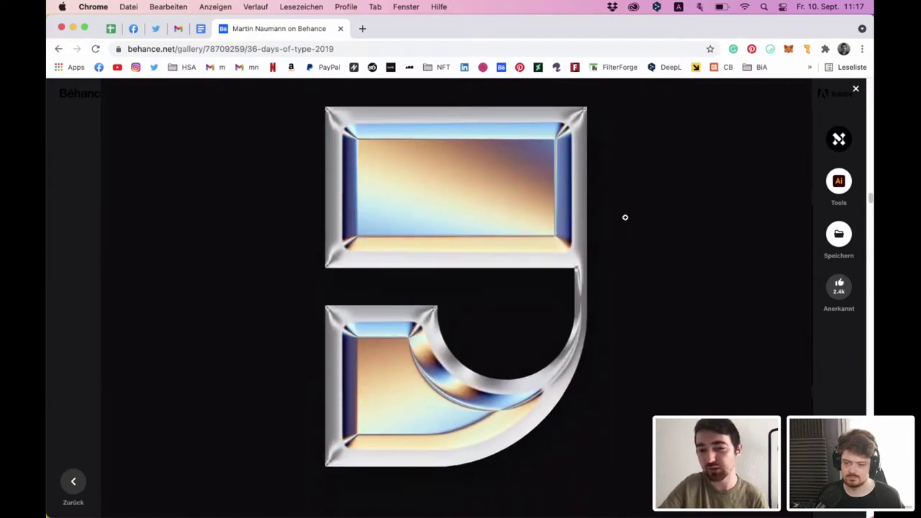
scroll(619, 215, "down", 5)
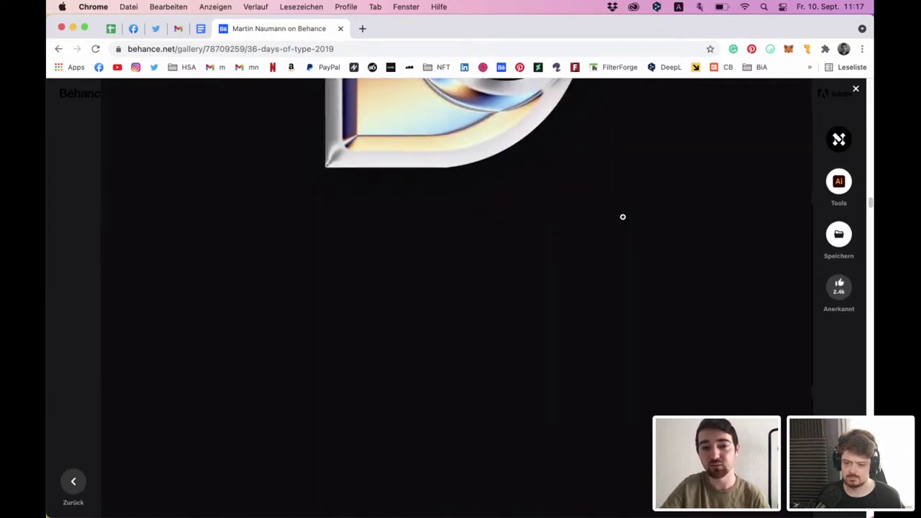
scroll(632, 211, "down", 6)
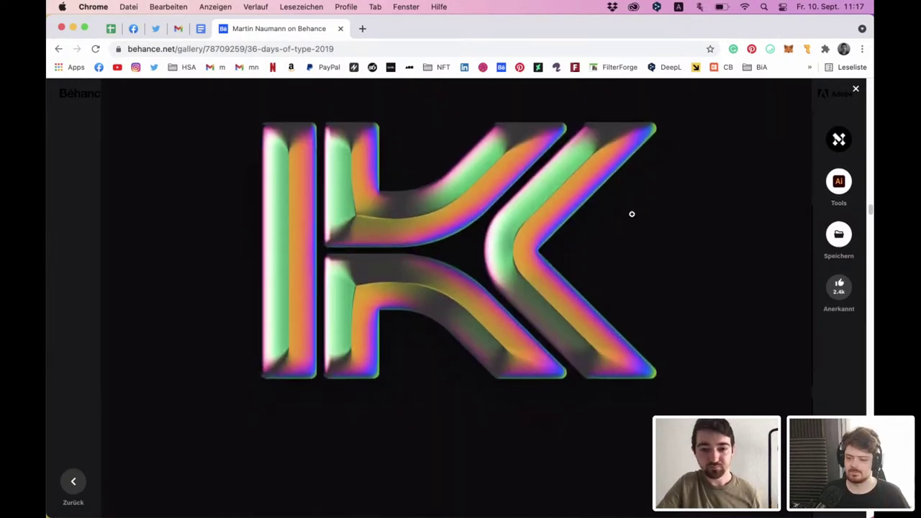
scroll(632, 215, "down", 5)
scroll(632, 215, "down", 12)
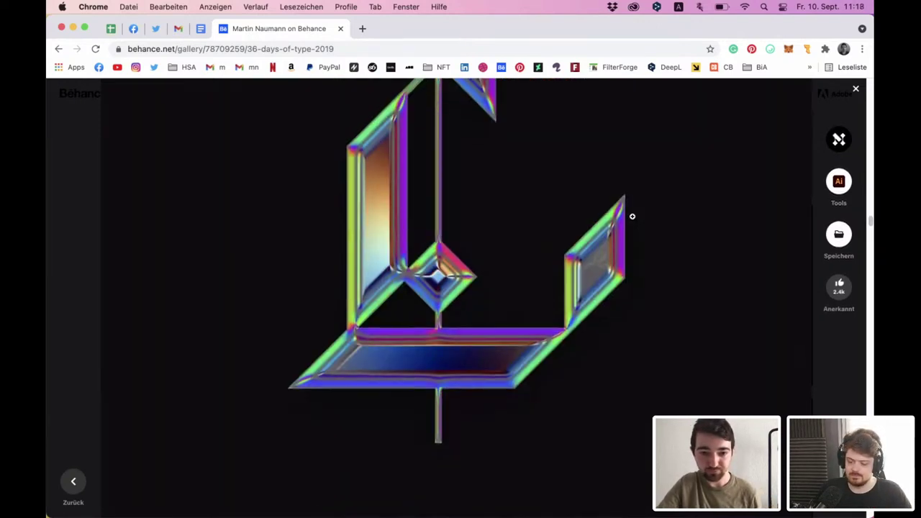
scroll(632, 216, "down", 10)
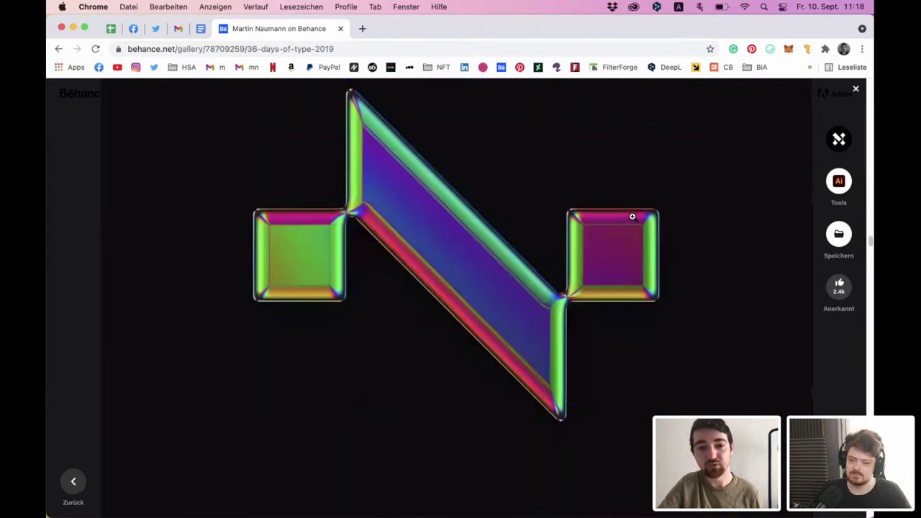
scroll(668, 280, "down", 6)
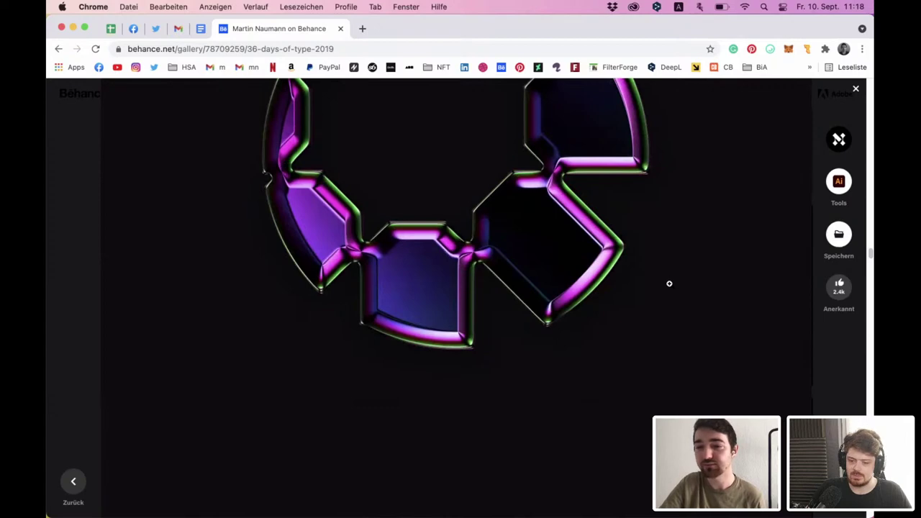
scroll(669, 284, "down", 2)
key("Escape")
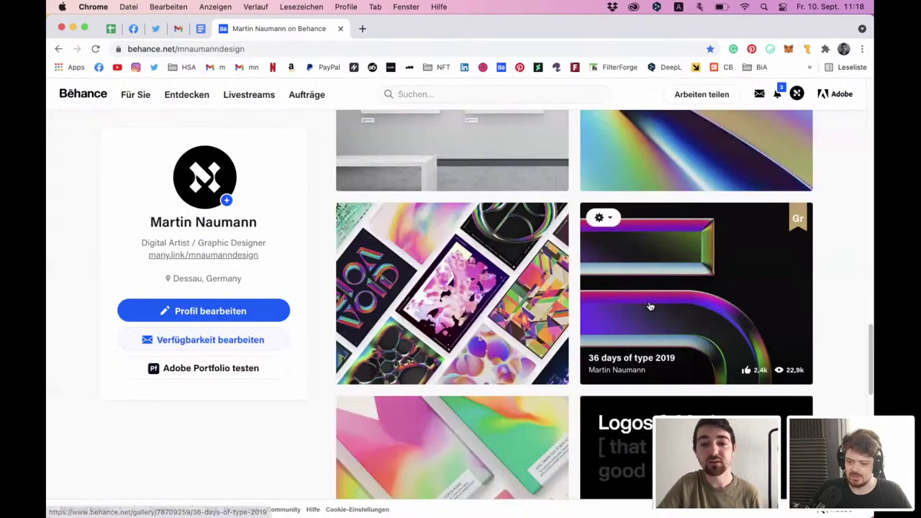
- Return to the start of the profile's project overview and switch to Illustrator with the 36daysoftype 2020.ai document
scroll(653, 311, "down", 15)
scroll(647, 308, "up", 10)
scroll(647, 307, "up", 3)
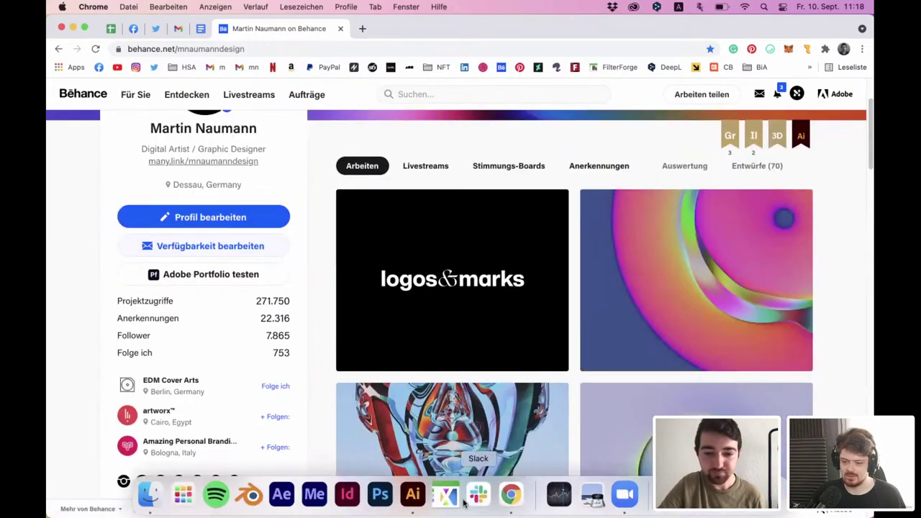
left_click(423, 494)
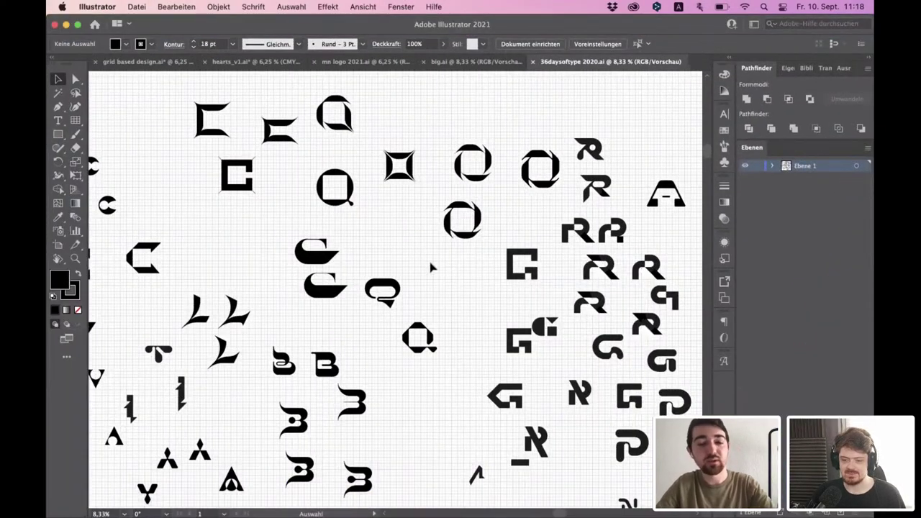
- Survey the whole artboard of black letter and numeral sketches in 36daysoftype 2020.ai
scroll(431, 266, "down", 2)
key("super+minus")
scroll(431, 268, "down", 5)
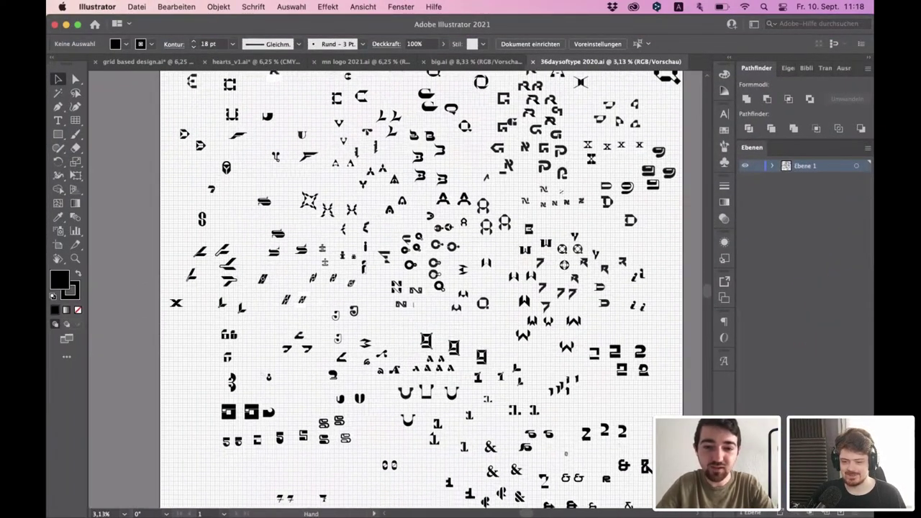
scroll(442, 274, "up", 5)
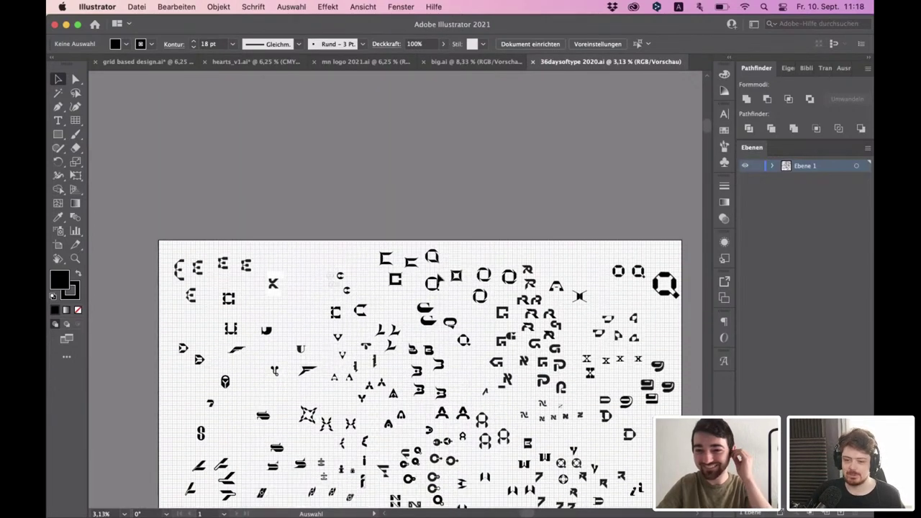
scroll(436, 277, "down", 5)
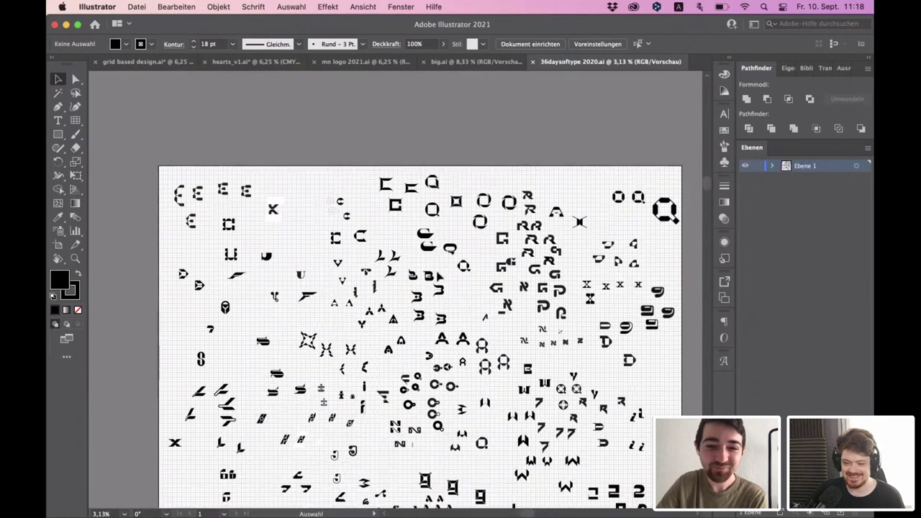
scroll(439, 274, "down", 3)
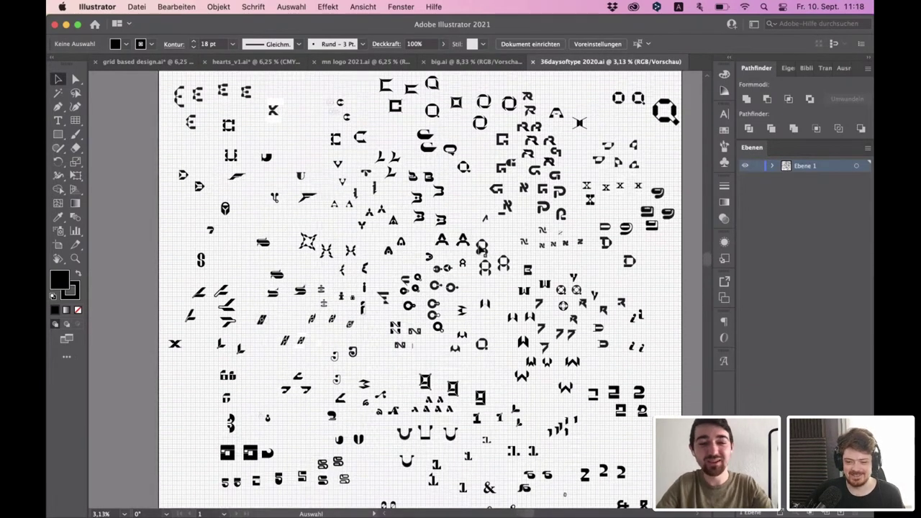
scroll(458, 180, "up", 1)
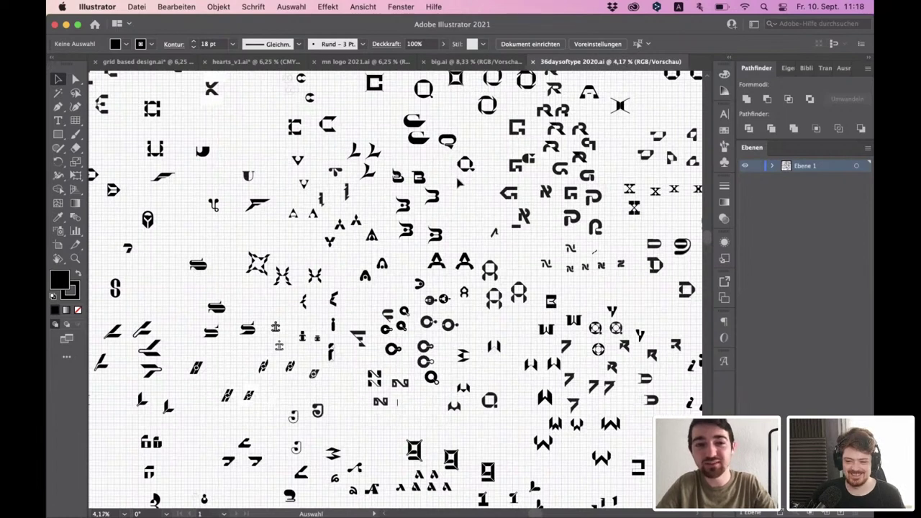
scroll(458, 183, "up", 1)
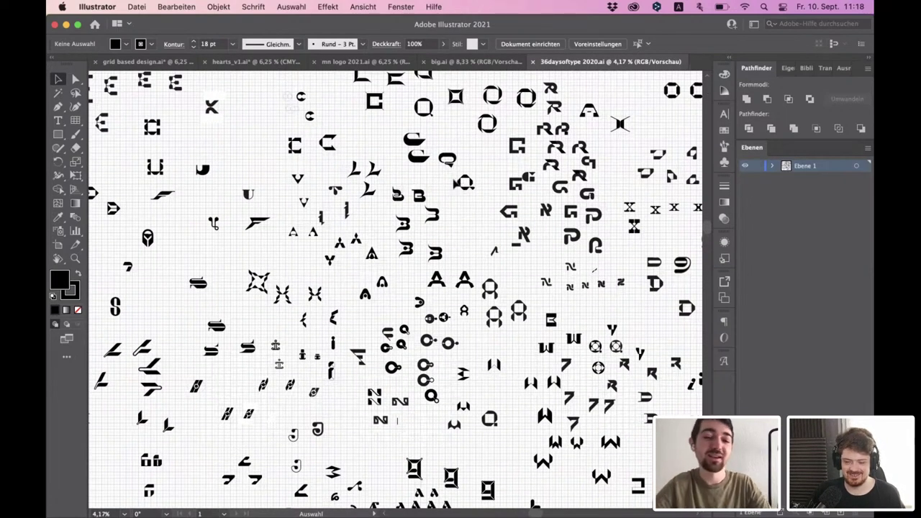
scroll(451, 181, "up", 1)
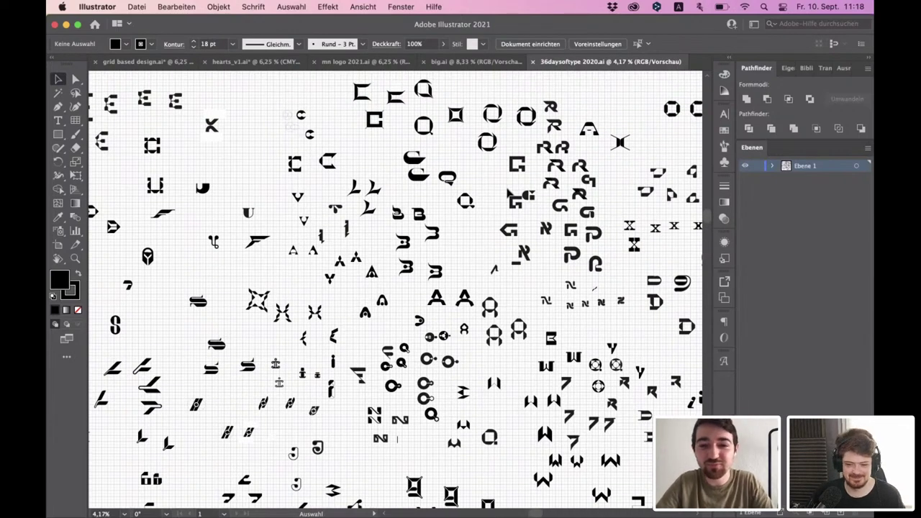
scroll(508, 192, "up", 1)
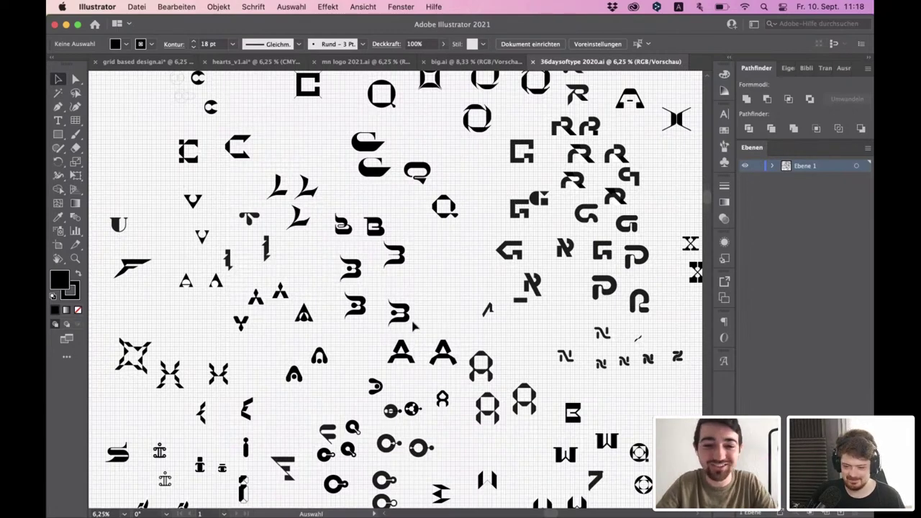
- Examine the B variants and the A variants below them up close at 16.67 % zoom
scroll(411, 323, "up", 3)
left_click_drag(387, 162, 420, 318)
left_click_drag(327, 360, 445, 297)
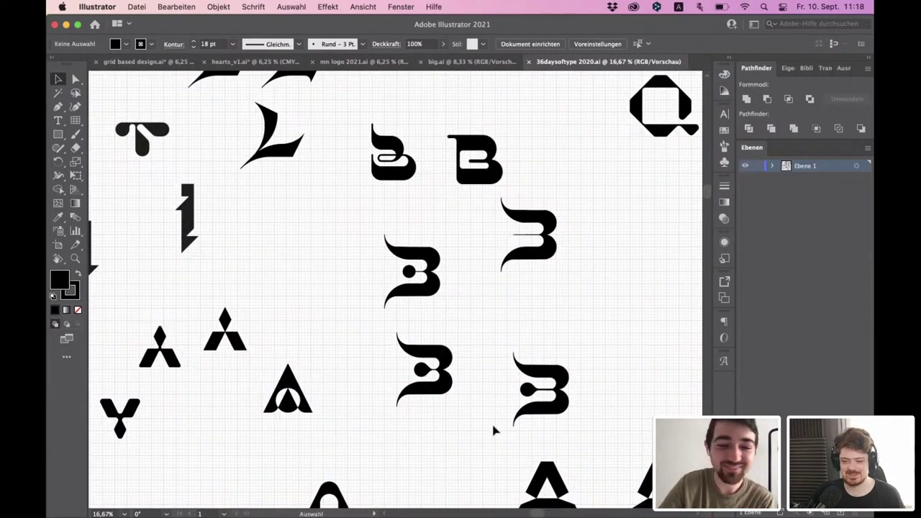
scroll(493, 430, "down", 5)
scroll(493, 430, "right", 2)
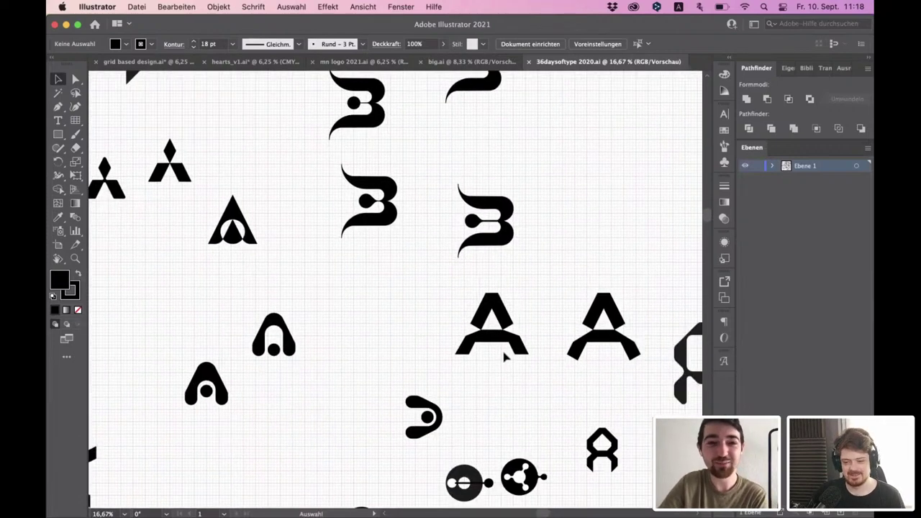
scroll(539, 403, "down", 5)
scroll(538, 403, "right", 2)
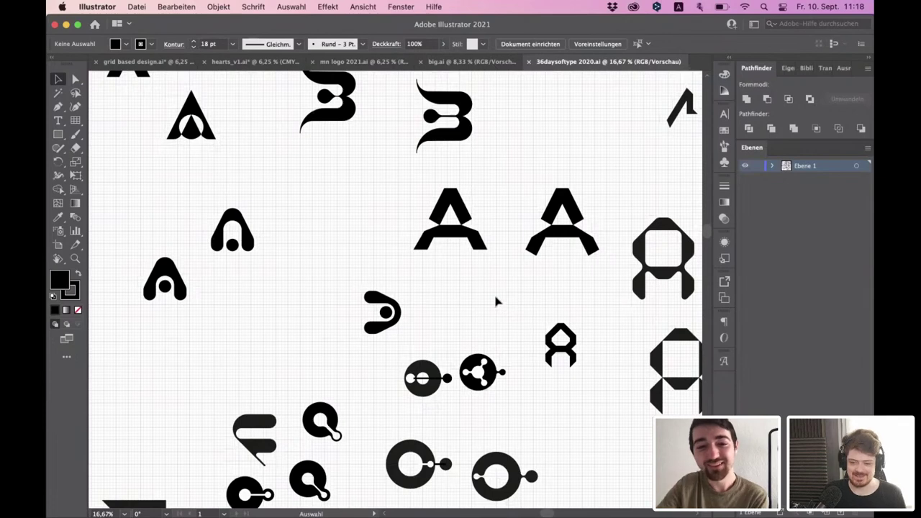
scroll(494, 300, "down", 2)
scroll(495, 300, "right", 5)
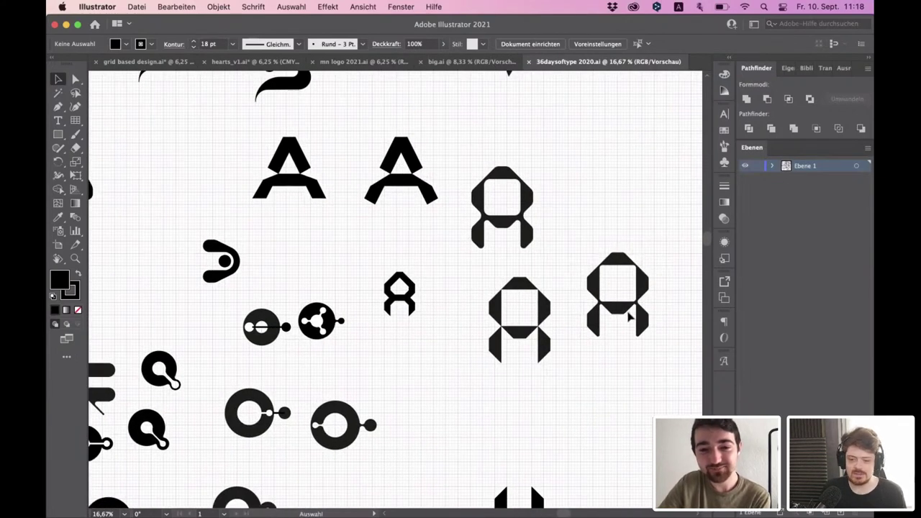
- Examine the octagonal A variants and compare them with the neighbouring N, W and B letterforms
scroll(617, 288, "down", 4)
scroll(616, 287, "right", 2)
left_click_drag(599, 283, 365, 395)
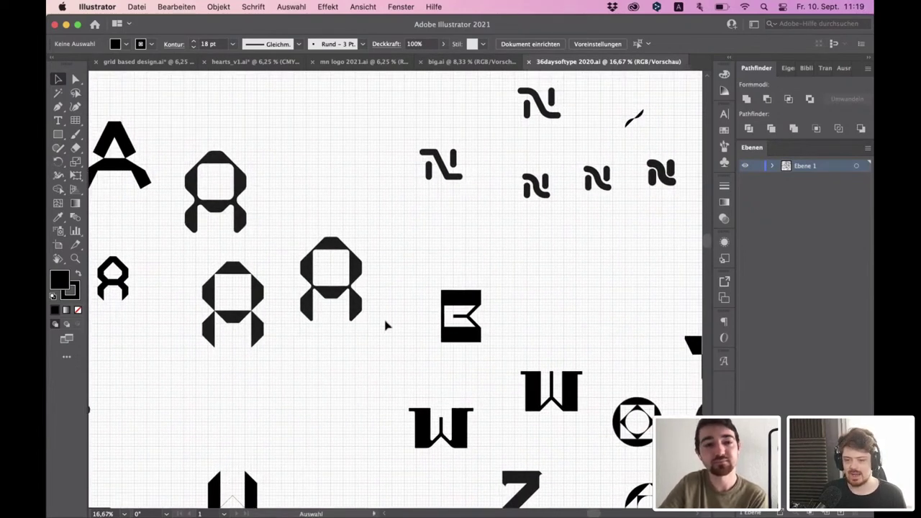
left_click_drag(399, 310, 518, 456)
scroll(513, 442, "up", 1)
scroll(512, 444, "up", 3)
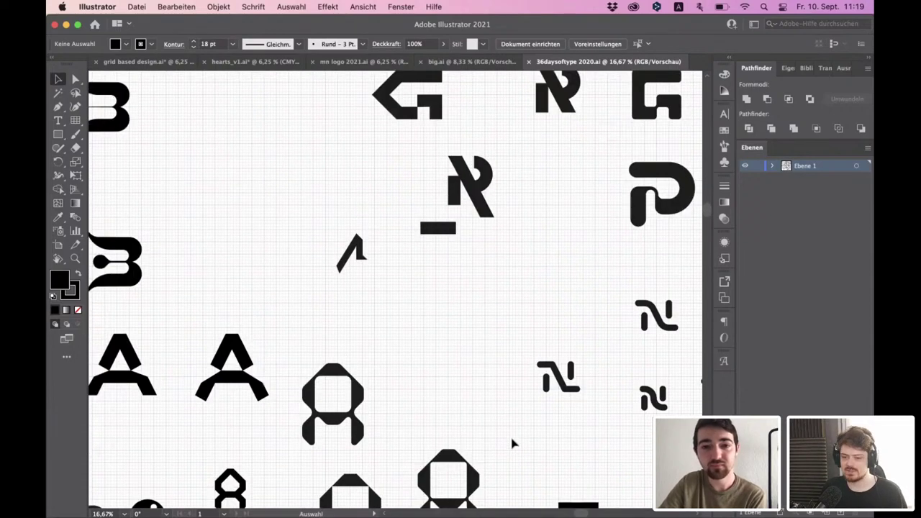
left_click_drag(342, 356, 530, 425)
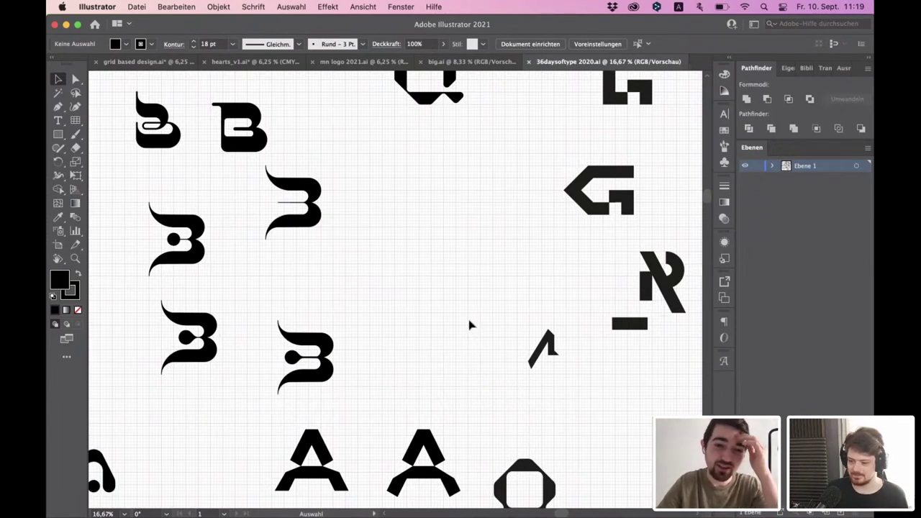
- Inspect the underlying grid in the empty area beside the B variants at 150 % zoom
scroll(393, 230, "up", 10)
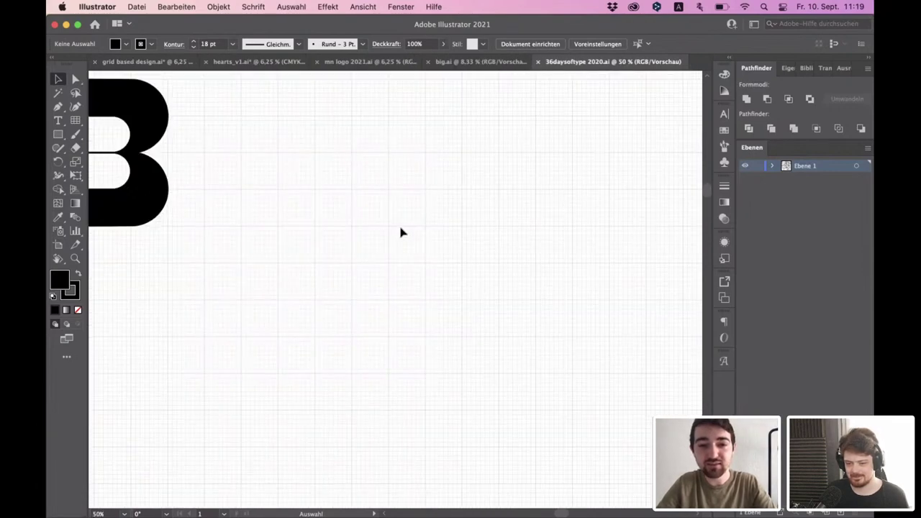
scroll(435, 271, "down", 2)
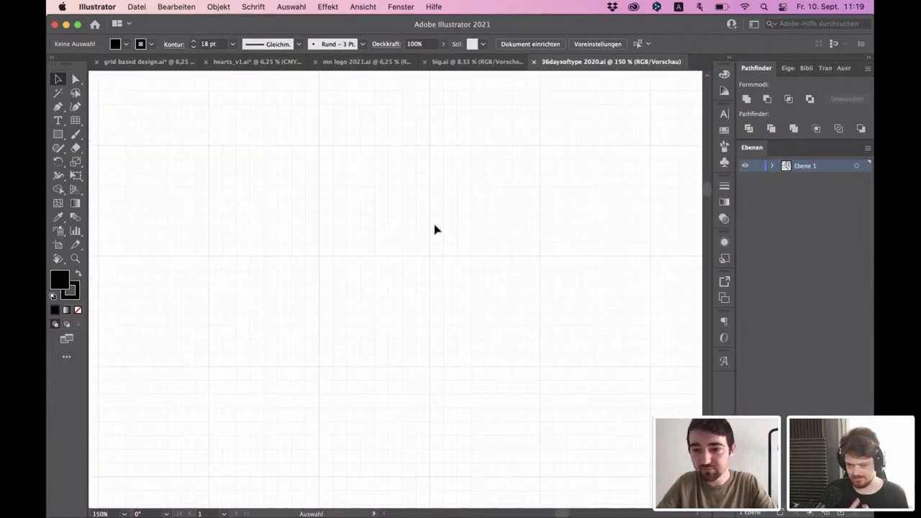
scroll(423, 222, "up", 1)
scroll(423, 223, "down", 3)
scroll(422, 223, "up", 2)
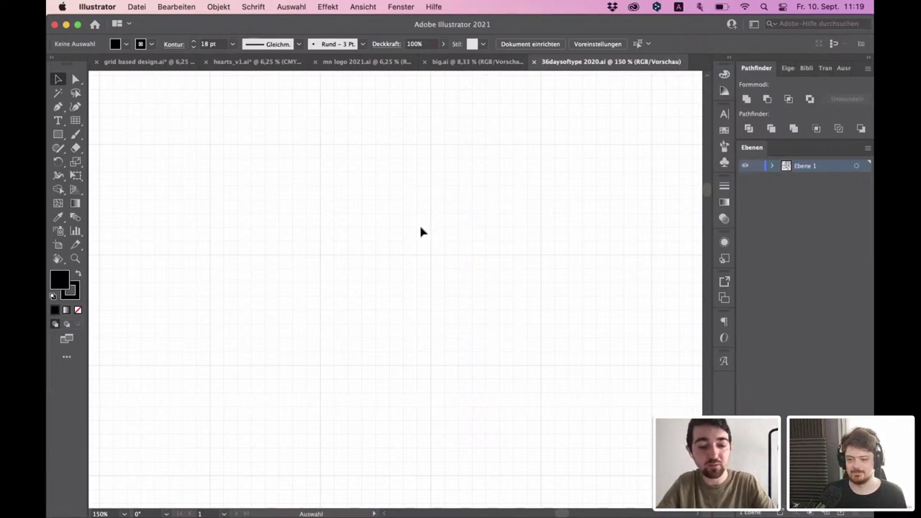
- Compare the major and minor grid lines around the B variants at zoom levels between 16.67 % and 100 %
key("super+apostrophe")
key("super+apostrophe")
key("super+minus")
key("super+minus")
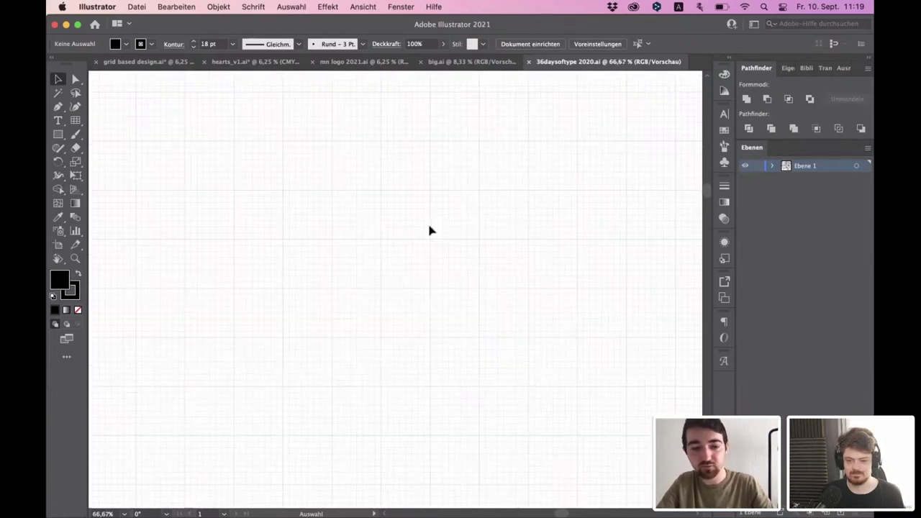
scroll(429, 232, "down", 4)
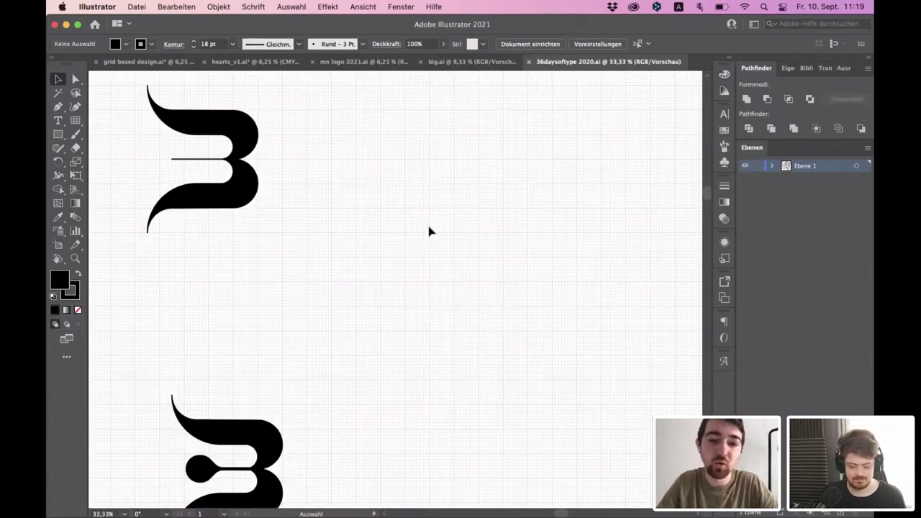
scroll(425, 227, "up", 5)
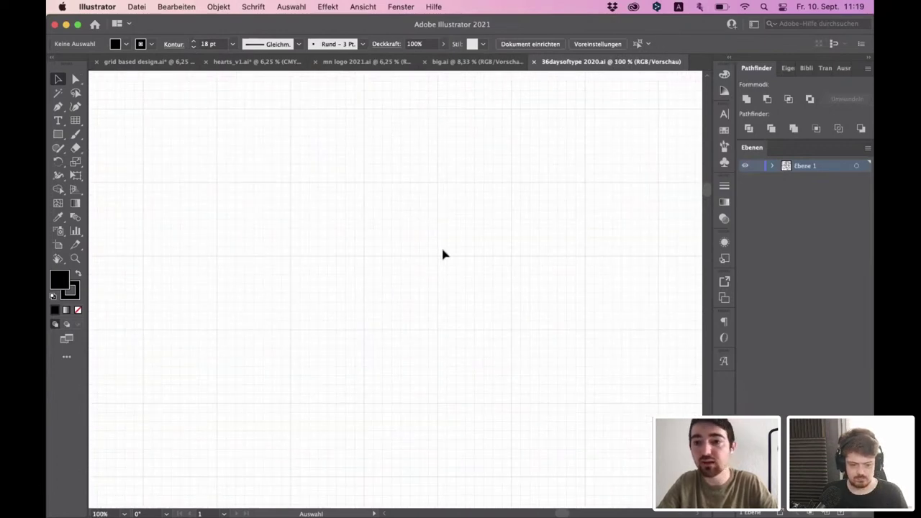
scroll(443, 255, "down", 3)
scroll(435, 247, "up", 3)
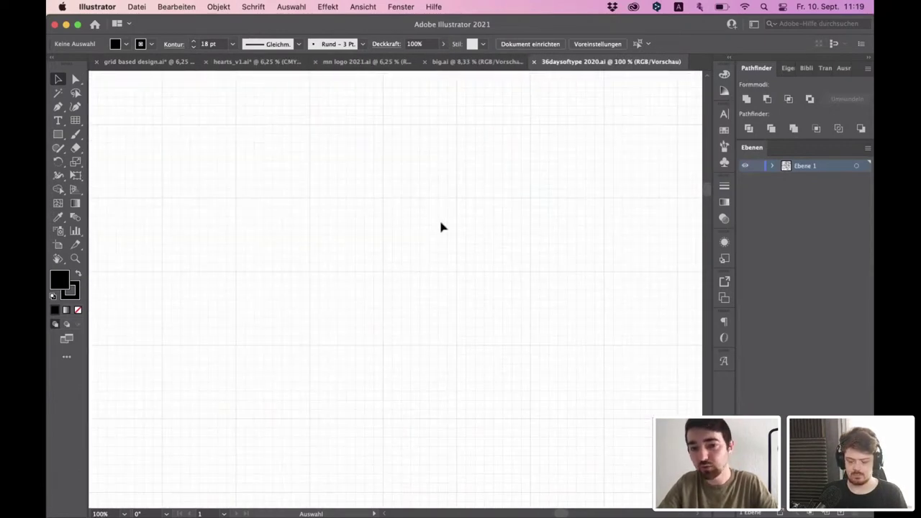
scroll(518, 251, "down", 6)
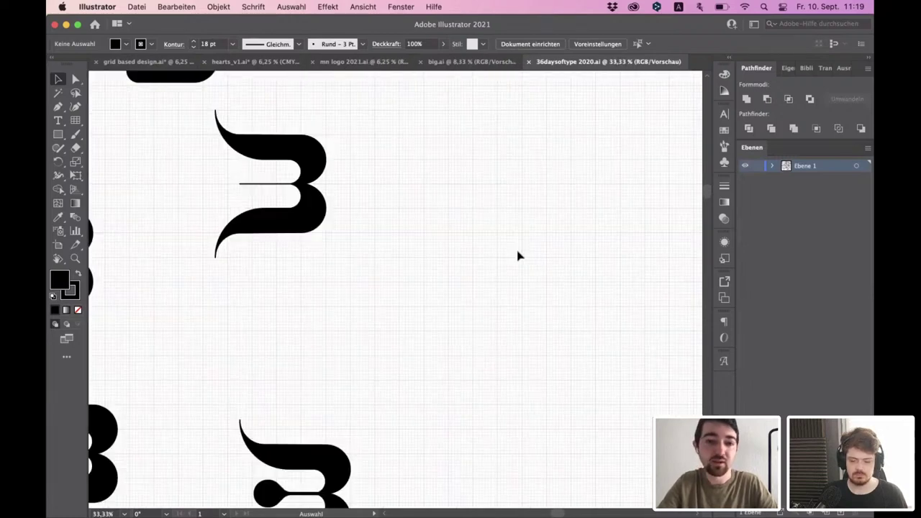
scroll(467, 241, "up", 2)
scroll(512, 243, "up", 2)
scroll(370, 224, "down", 3)
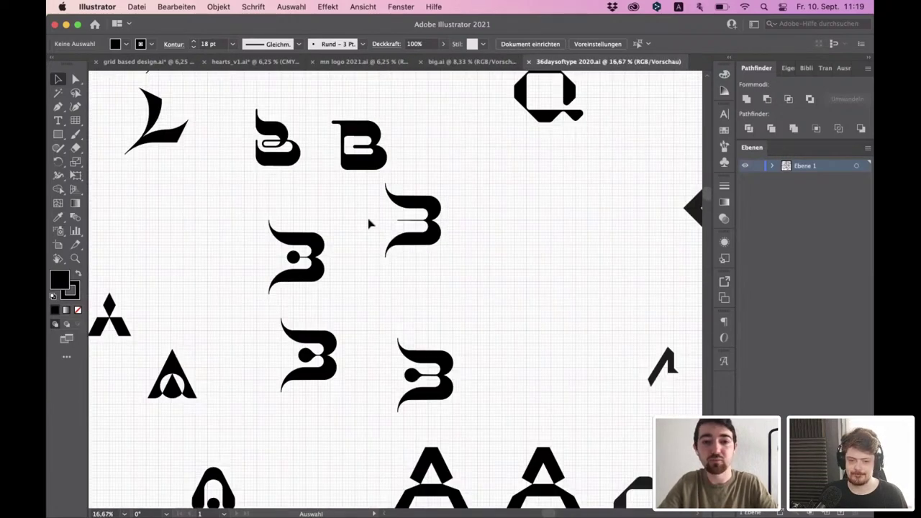
- Examine the octagonal Q and its neighbouring letterforms against the grid at 33.33 % zoom
scroll(372, 208, "up", 2)
scroll(489, 237, "right", 3)
scroll(481, 216, "up", 3)
left_click(58, 106)
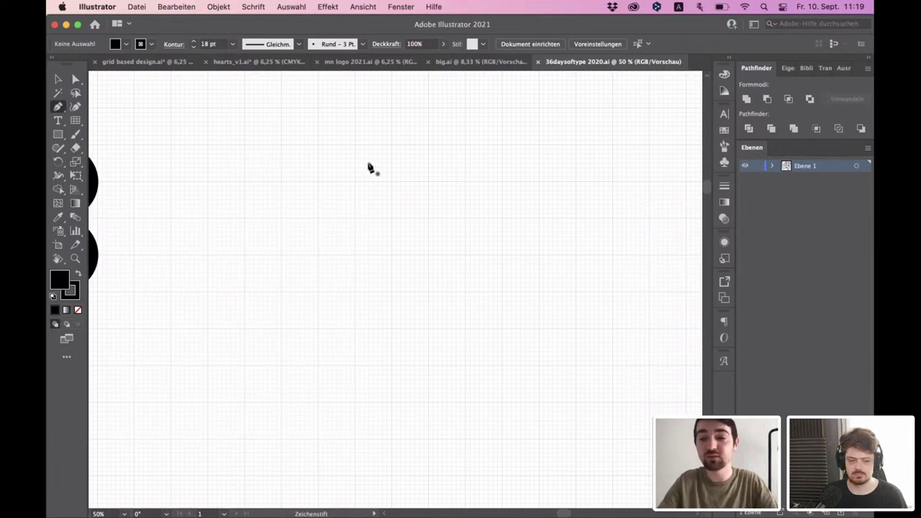
scroll(371, 170, "down", 1)
left_click_drag(374, 185, 456, 257)
scroll(455, 259, "up", 5)
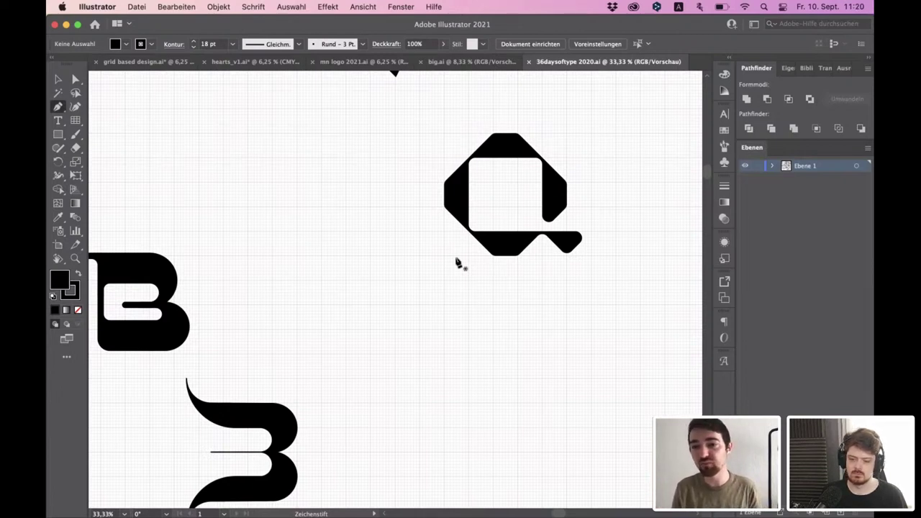
scroll(467, 247, "up", 5)
scroll(467, 247, "left", 3)
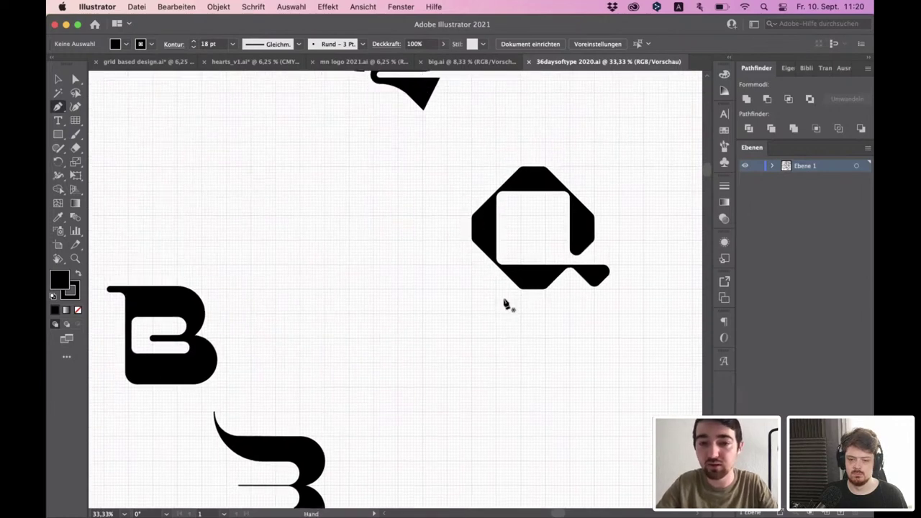
scroll(507, 308, "up", 2)
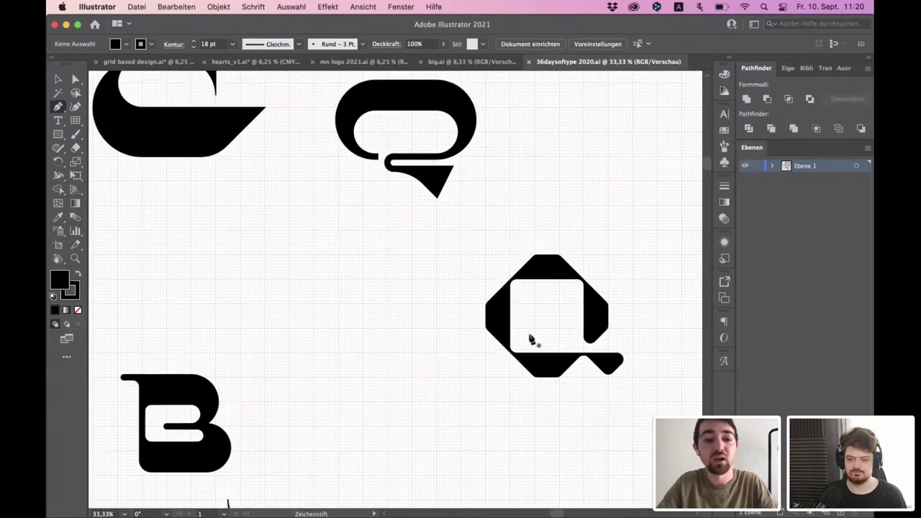
- Draw a closed square arch with the Pen tool on empty grid below the Q, 216 pt wide and high with 72 pt thick strokes
scroll(357, 210, "down", 2)
scroll(357, 211, "right", 3)
scroll(356, 211, "down", 5)
scroll(356, 211, "right", 4)
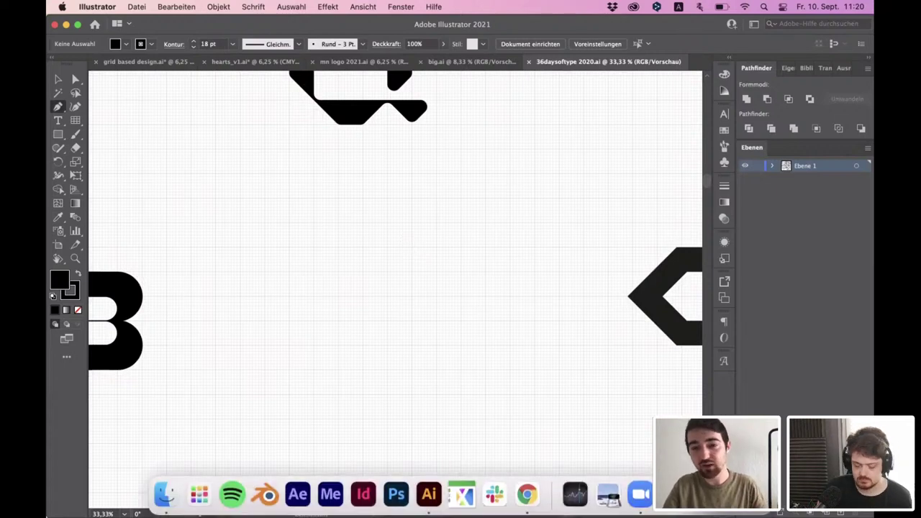
key("super+plus")
key("super+plus")
key("super+plus")
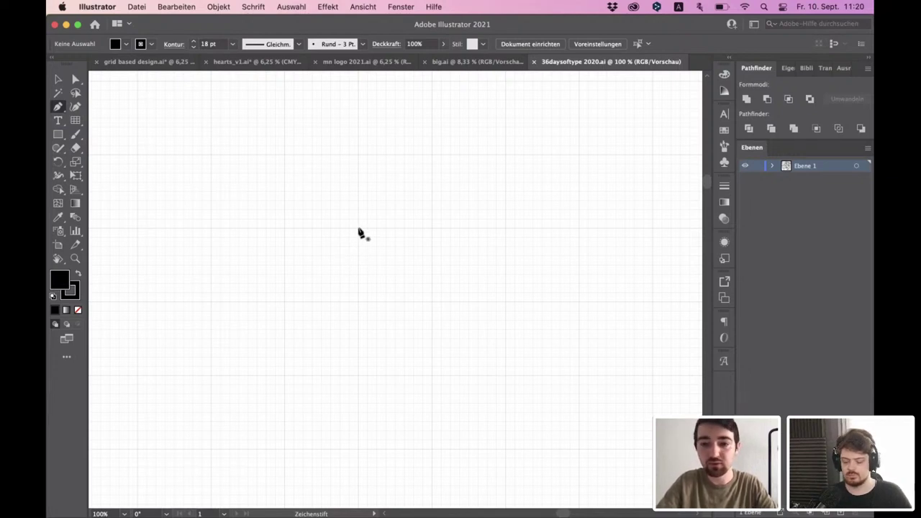
left_click(285, 375)
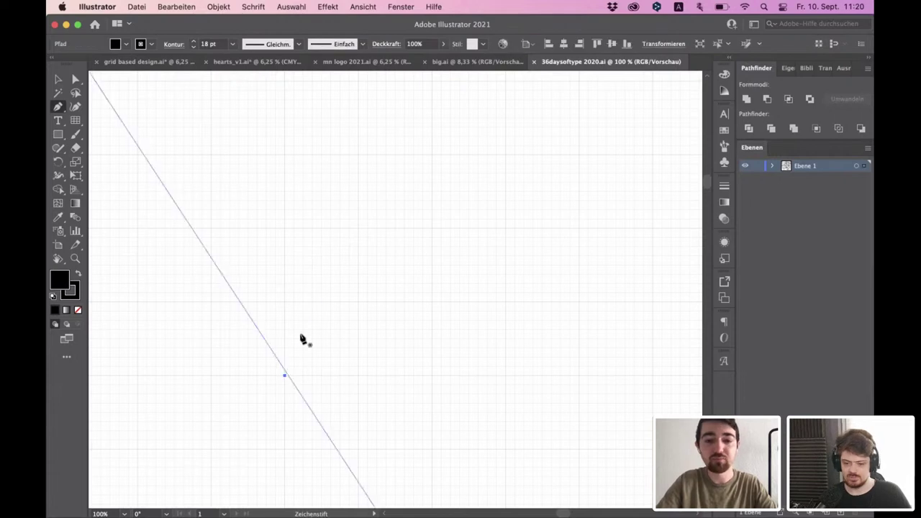
left_click(285, 155)
left_click(505, 155)
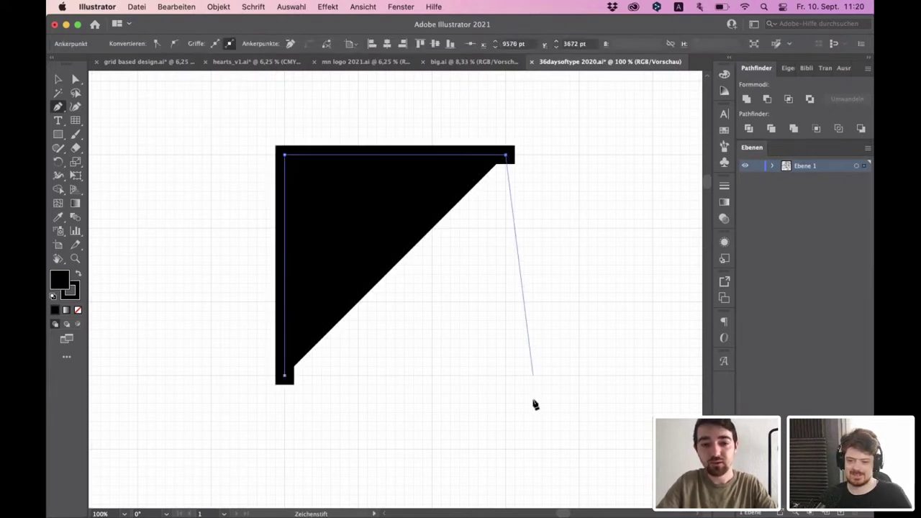
left_click(505, 374)
left_click(432, 374)
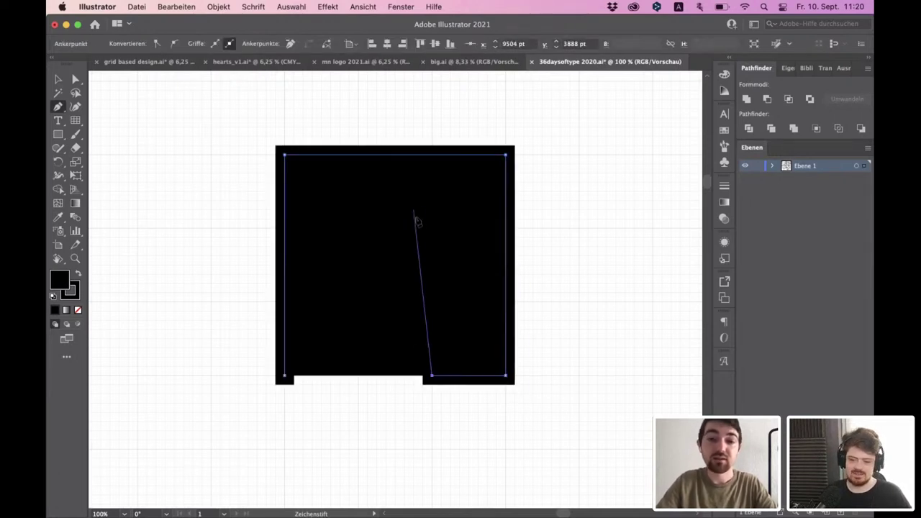
left_click(431, 219)
left_click(358, 229)
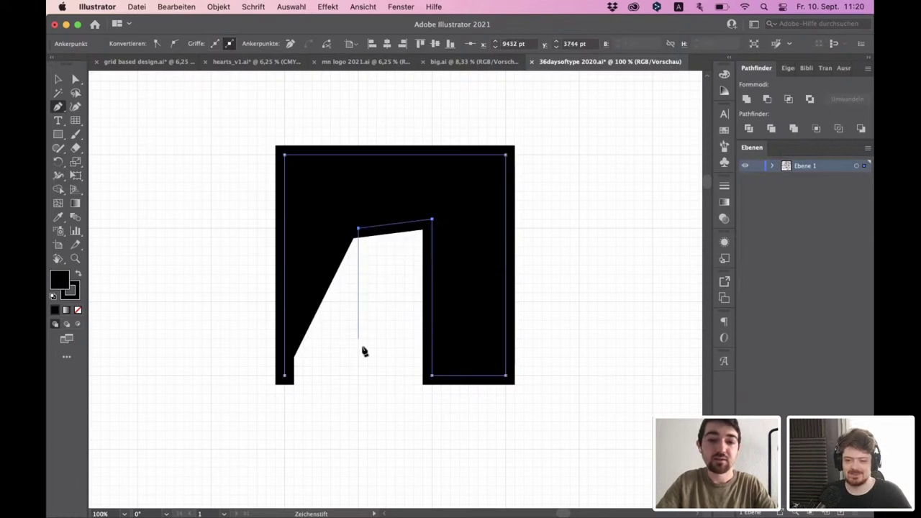
left_click(359, 375)
key("a")
key("super+z")
- Remove the stroke from the arch, leaving only its black fill
left_click(121, 44)
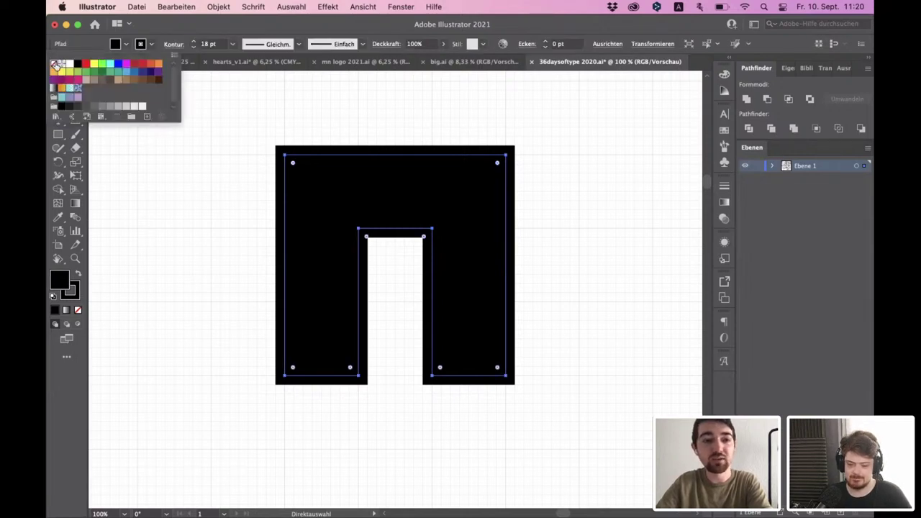
left_click(55, 64)
left_click(421, 116)
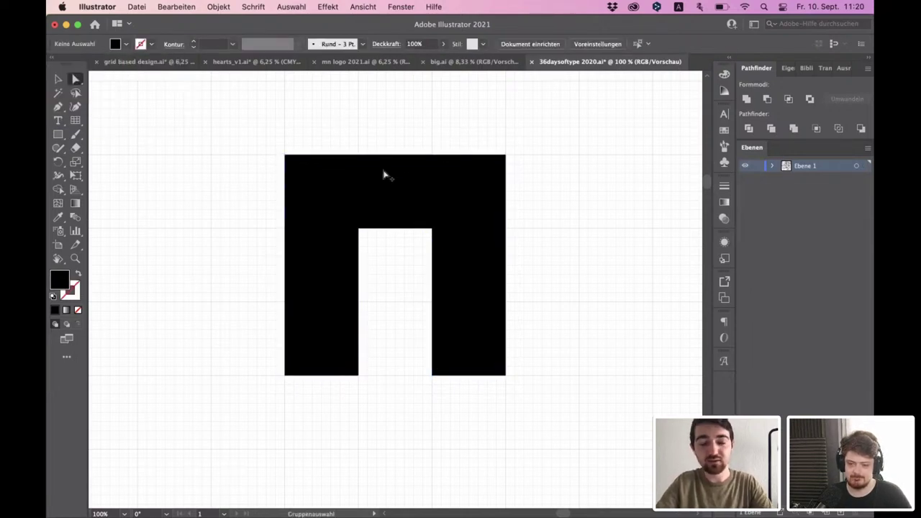
- Make the arch taller by moving its upper outer and inner anchor points up one major grid square
scroll(388, 175, "right", 1)
left_click_drag(247, 108, 576, 250)
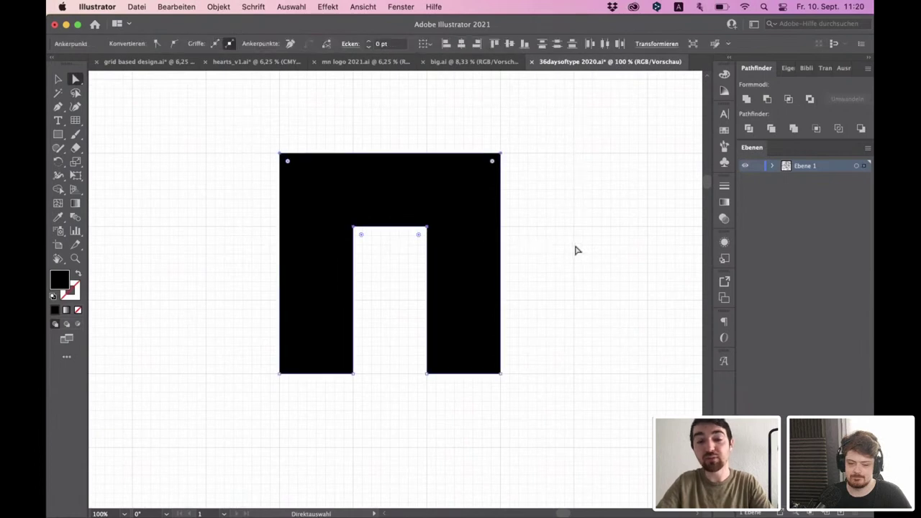
scroll(565, 257, "down", 1)
scroll(563, 259, "up", 1)
left_click_drag(547, 304, 250, 96)
key("shift+Up")
key("shift+Up")
key("shift+Up")
key("shift+Up")
key("shift+Up")
key("shift+Up")
key("shift+Up")
key("shift+Up")
scroll(376, 208, "down", 1)
- Widen the arch's opening by moving the whole right leg half a major grid square to the right
left_click_drag(544, 372, 410, 133)
key("shift+Right")
key("shift+Right")
key("shift+Right")
key("shift+Right")
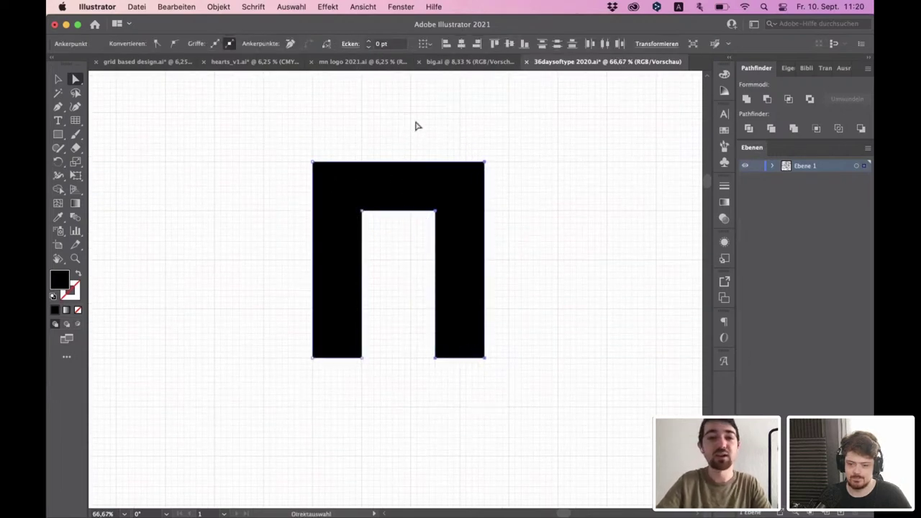
left_click(416, 125)
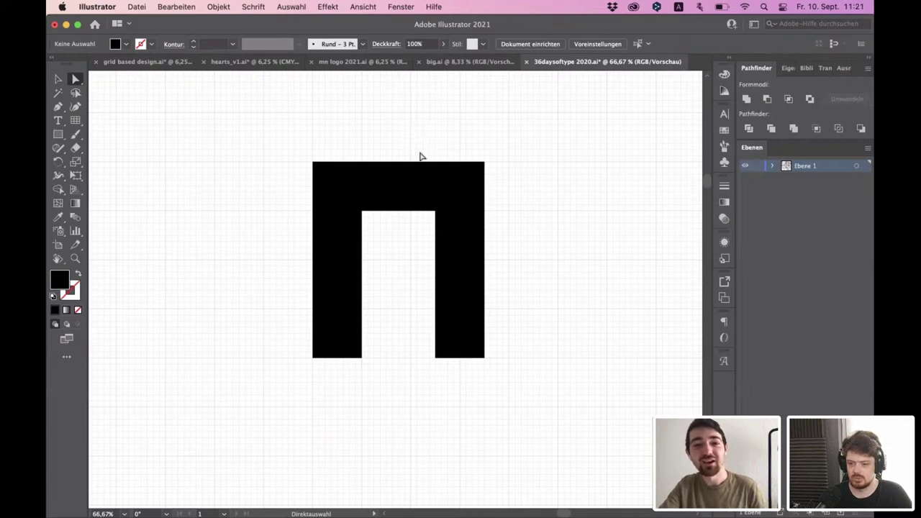
- Add a black rectangle as the A's crossbar, overlapping both legs and half a major grid square high
left_click(421, 185)
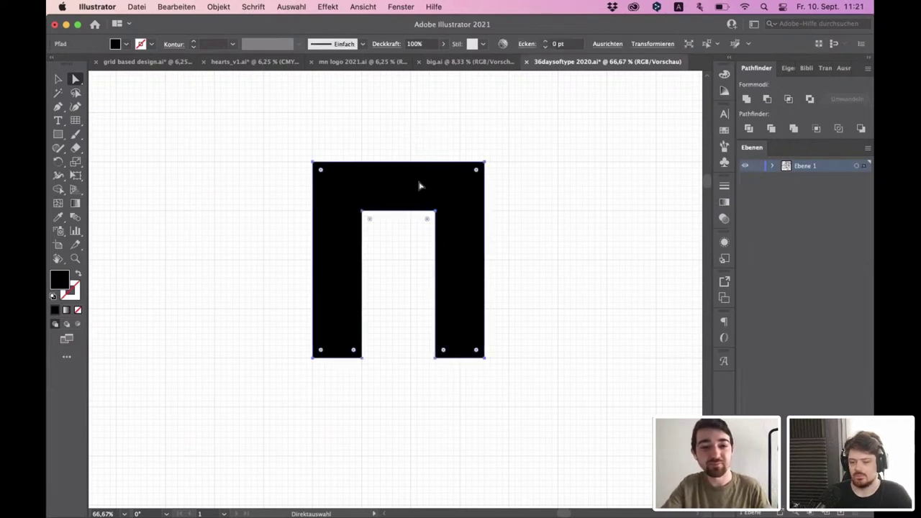
left_click(61, 107)
left_click(59, 134)
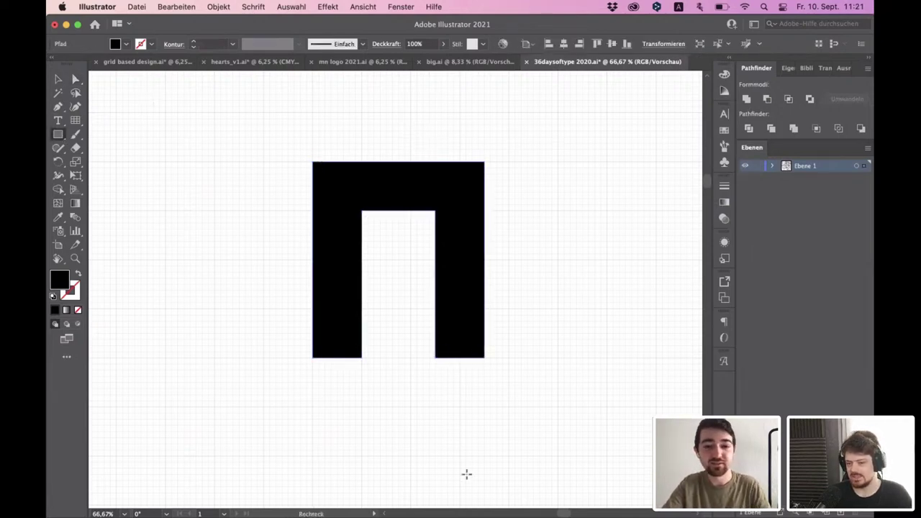
mouse_move(362, 406)
left_mouse_down()
mouse_move(432, 358)
mouse_move(487, 381)
mouse_move(456, 384)
mouse_move(433, 319)
left_mouse_up()
left_click(58, 79)
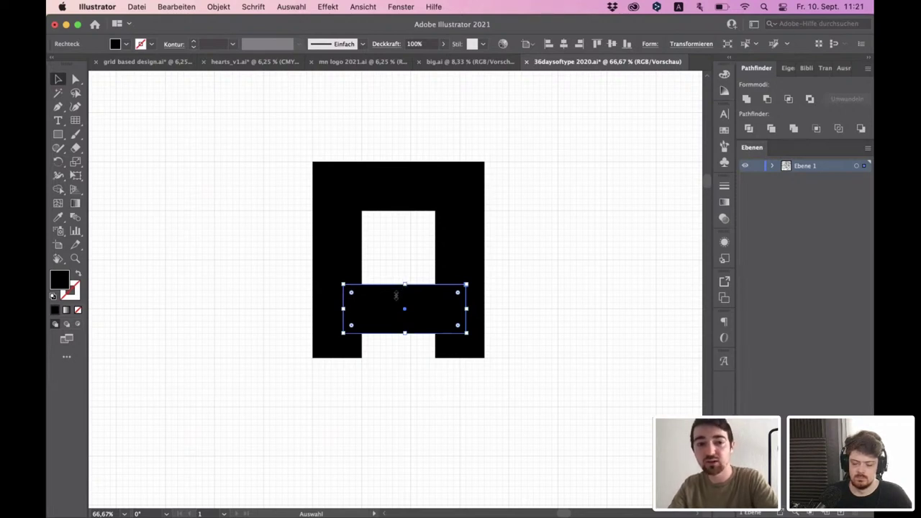
mouse_move(405, 284)
left_mouse_down()
mouse_move(413, 307)
mouse_move(418, 294)
left_mouse_up()
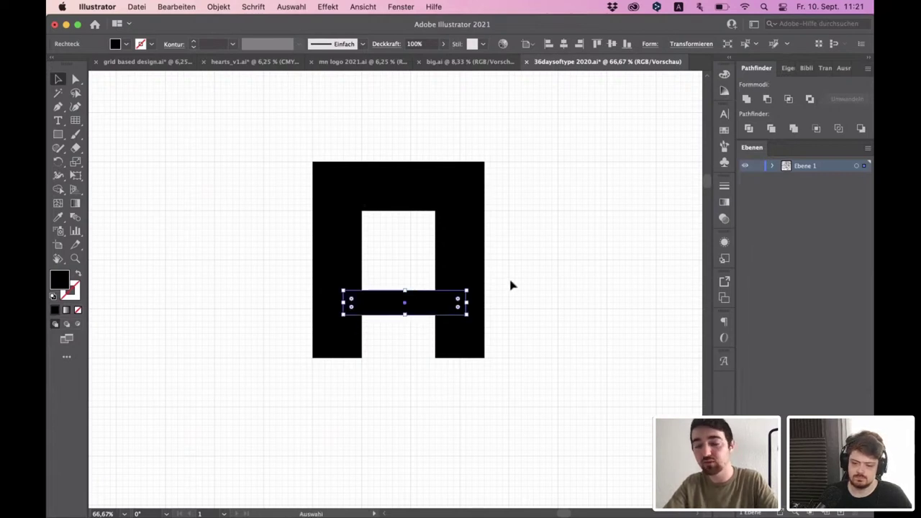
- Try a thinner top bar by lowering the arch's upper edge half a major grid square
left_click(77, 80)
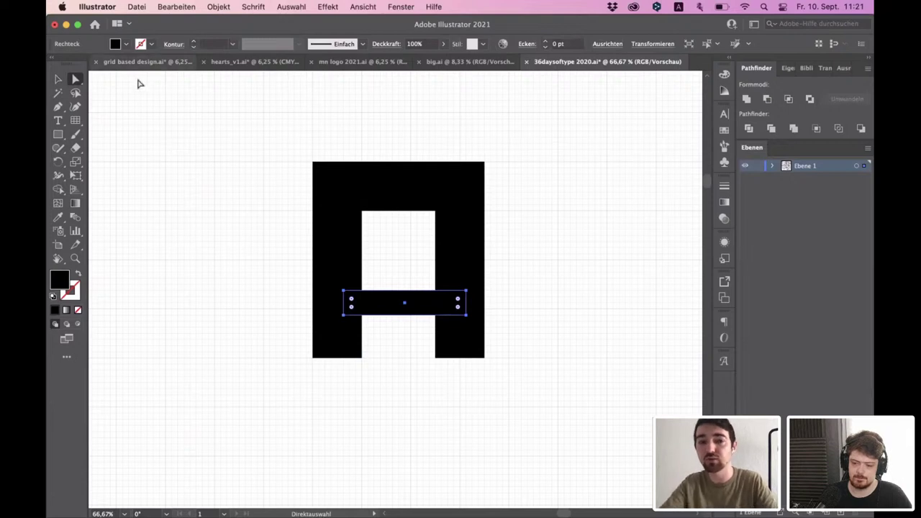
left_click_drag(283, 134, 515, 186)
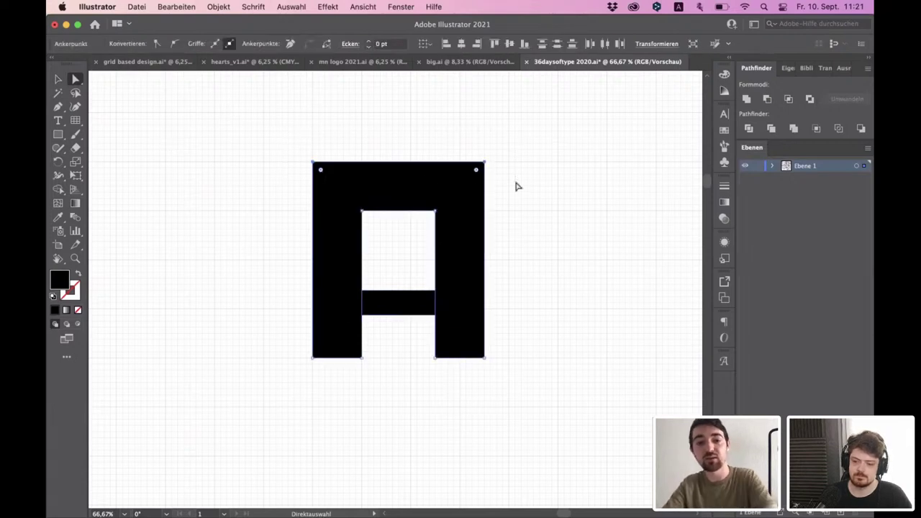
key("Down")
key("Down")
key("Down")
key("Down")
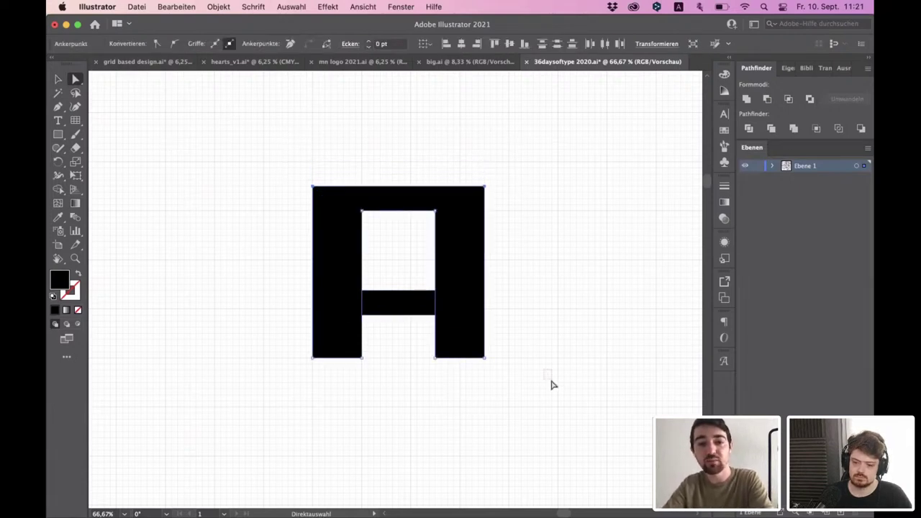
- Try a right leg half a major grid square wide and pull the crossbar's right end in with it
key("Left")
key("Left")
key("Left")
key("Left")
left_click(249, 160)
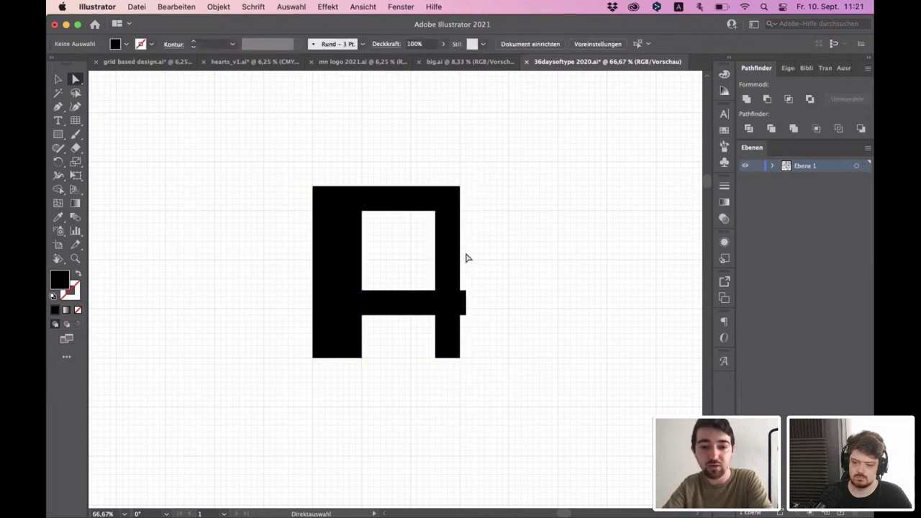
left_click_drag(468, 325, 464, 279)
key("Left")
- Try a thinner left leg by moving its outer edge half a major grid square inward
left_click_drag(318, 392, 265, 118)
key("Right")
key("Right")
key("Right")
key("Right")
left_click(267, 133)
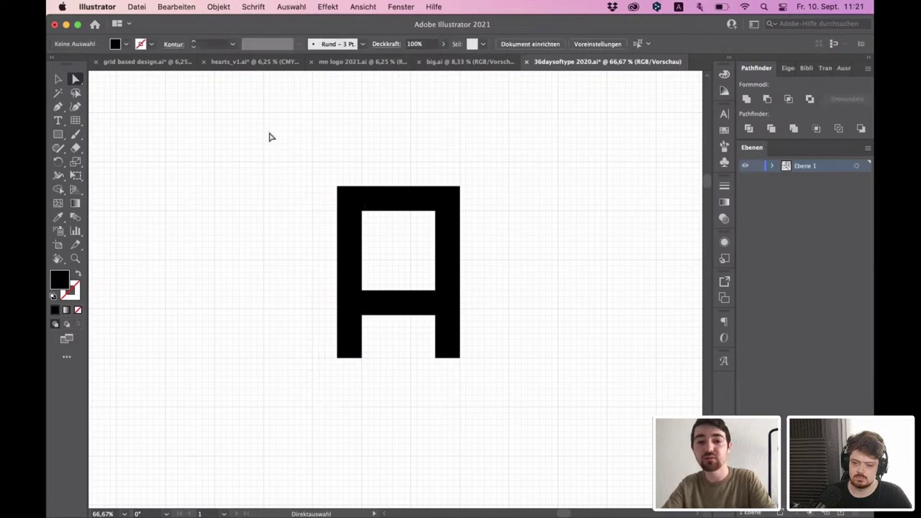
- Return both legs of the A to one major grid square in width by moving their outer edges outward
left_click_drag(305, 156, 358, 384)
key("Left")
key("Left")
key("Left")
key("Left")
left_click_drag(513, 390, 449, 151)
key("Right")
key("Right")
key("Right")
key("Right")
- Return the A's top bar to one major grid square in thickness by raising its upper edge
left_click_drag(215, 144, 499, 197)
key("Up")
key("Up")
key("Up")
key("Up")
- Unite the arch and the crossbar into a single A shape
left_click(532, 371)
left_click_drag(282, 198, 526, 391)
left_click(747, 100)
- Draw a separate square beside the A's left leg, one major grid square in size
left_click(58, 107)
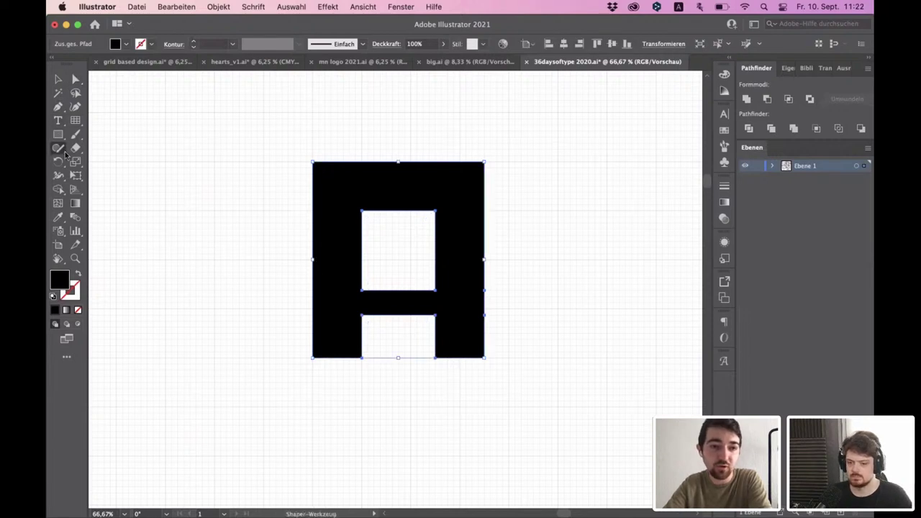
left_click(58, 134)
key("super+shift+a")
left_click_drag(214, 211, 263, 259)
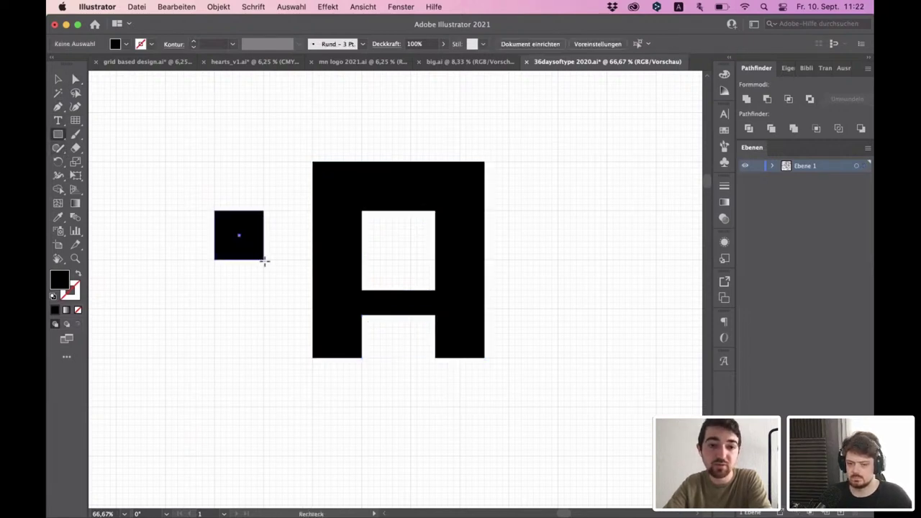
- Lower the square's bottom-left corner by one major grid square to give it a 45-degree bottom edge
key("a")
left_click_drag(196, 288, 230, 250)
key("shift+Down")
key("Down")
key("Down")
key("Down")
key("Down")
key("Down")
key("Down")
key("Down")
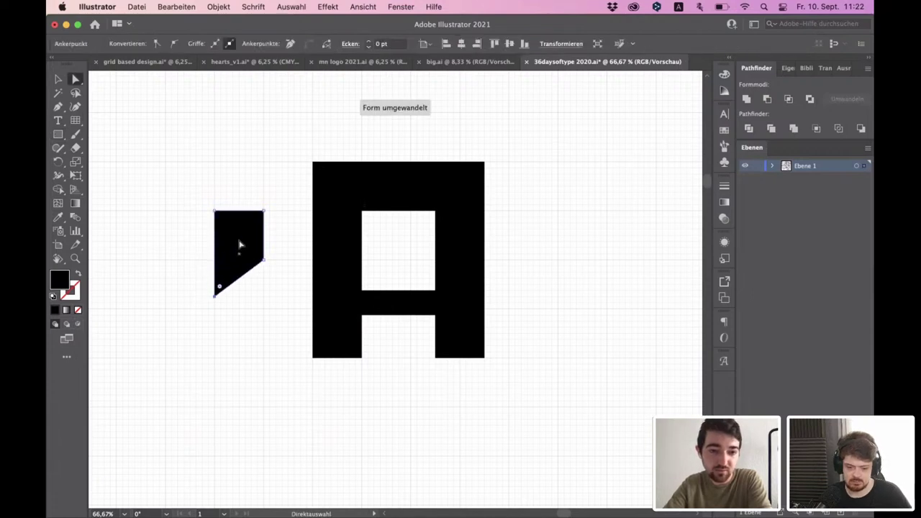
- Fill the slanted shape with white and move it over the A's left leg, just below the top bar
left_click(240, 240)
left_click(117, 44)
left_click(71, 64)
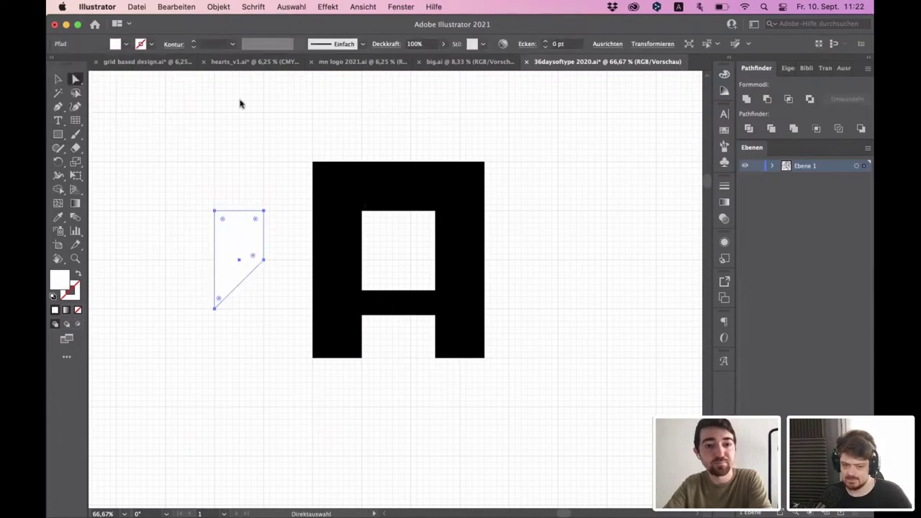
left_click_drag(221, 225, 314, 226)
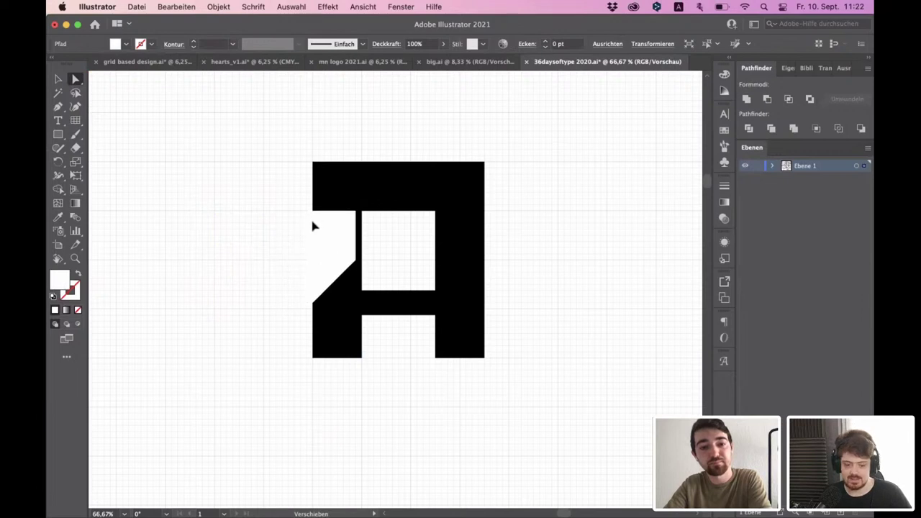
- Nudge the white notch shape left, and move the crossbar's lower and upper edges inward until it is a quarter major grid square thick
key("Left")
left_click(396, 249)
left_click(382, 309)
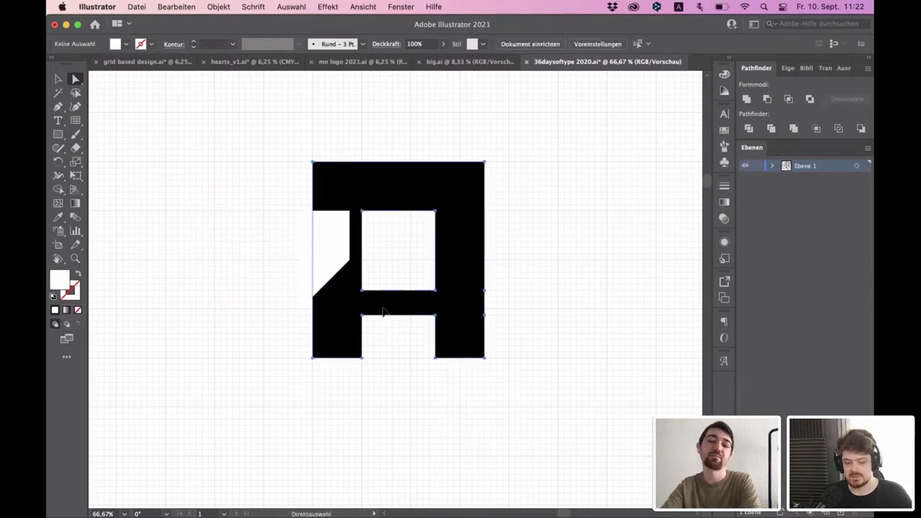
left_click(361, 315)
key("Up")
key("Up")
key("Up")
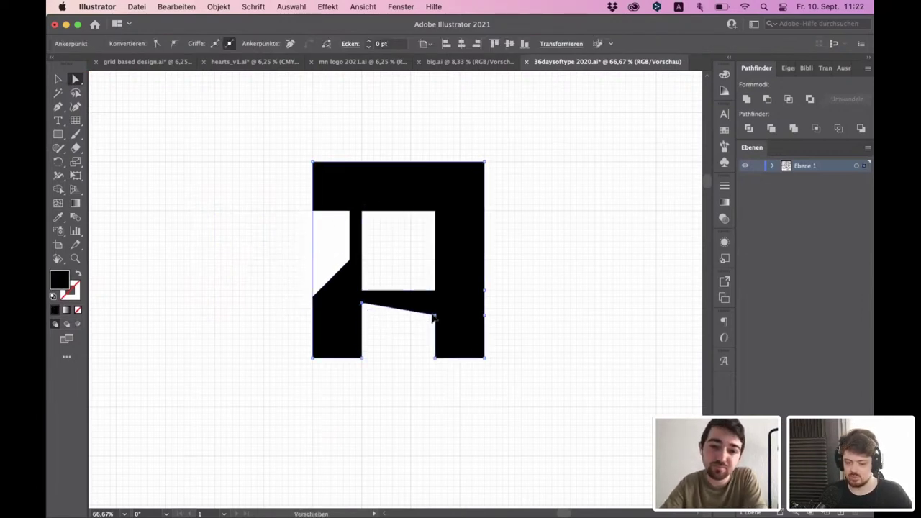
key("Down")
left_click(434, 315)
key("Up")
key("Up")
left_click_drag(412, 333, 445, 270)
left_click_drag(371, 281, 355, 314)
key("Down")
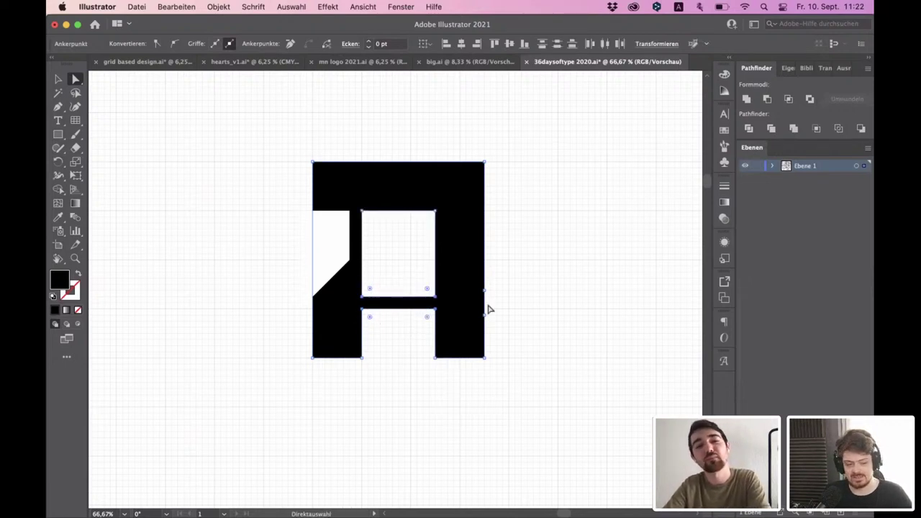
left_click(510, 305)
- Copy the white notch shape, mirror the copy horizontally and place it over the right leg just below the top bar
key("super+minus")
left_click(284, 249)
key("super+c")
key("super+v")
left_click_drag(382, 277, 441, 243)
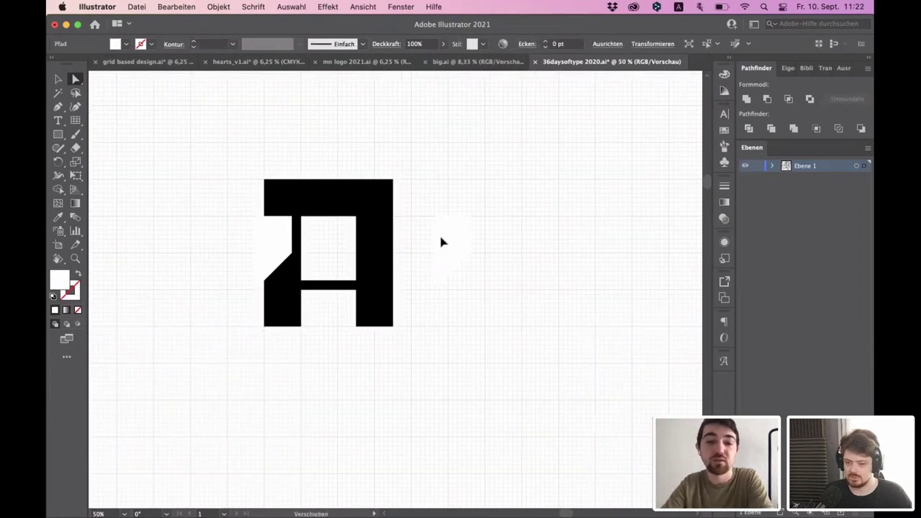
left_click(413, 298)
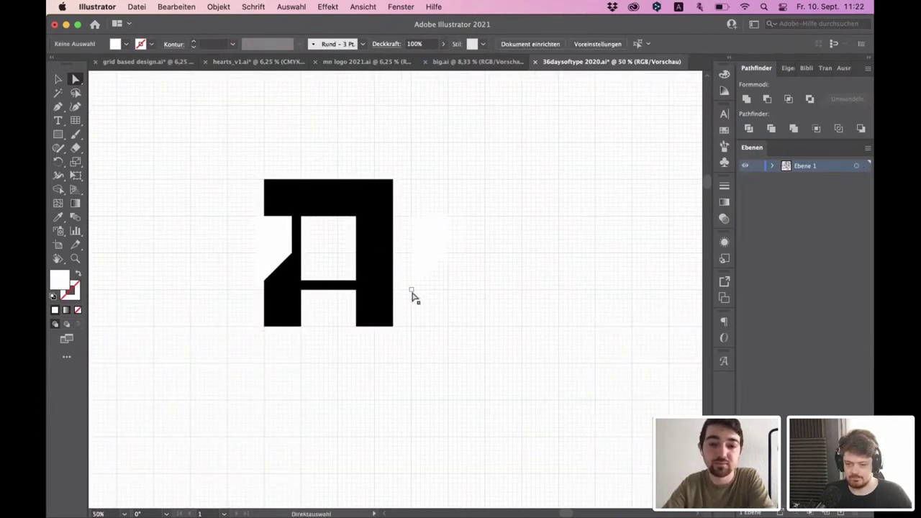
left_click_drag(448, 253, 384, 247)
left_click(468, 224)
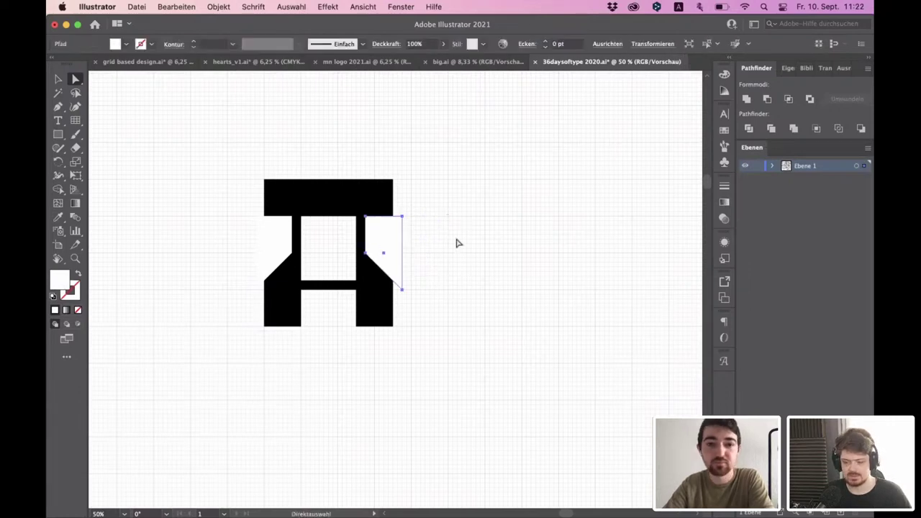
- Shorten the A by lowering its top bar and the upper points of the counter and notches half a major grid square
scroll(359, 266, "down", 3)
scroll(351, 252, "up", 4)
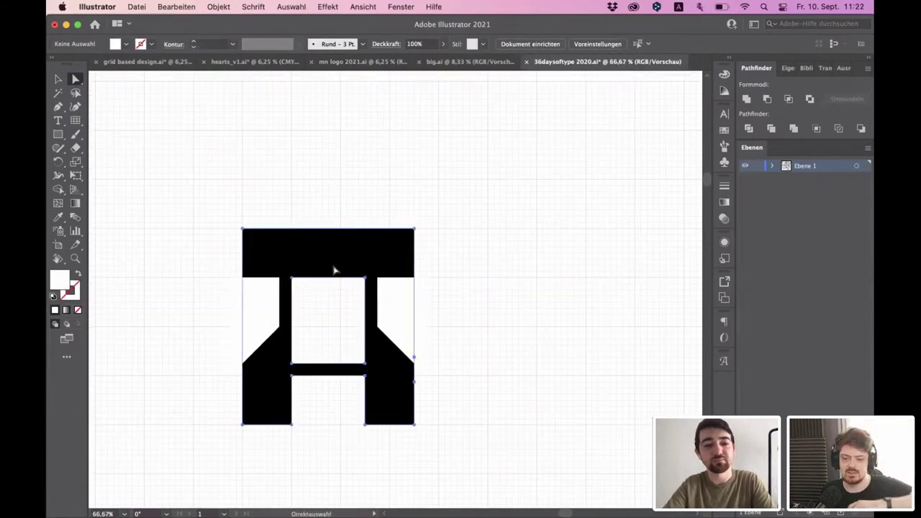
left_click(261, 272)
scroll(345, 267, "down", 2)
scroll(393, 272, "up", 2)
left_click_drag(446, 288, 163, 177)
scroll(171, 183, "up", 2)
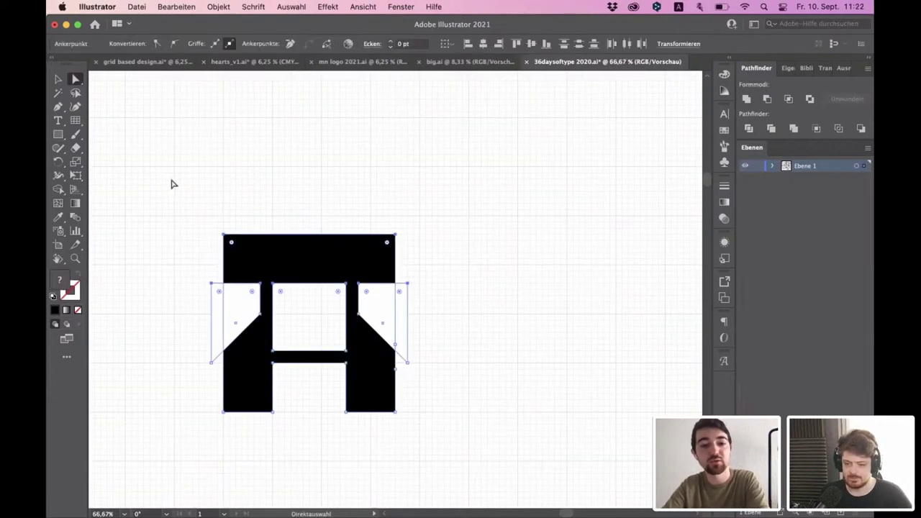
left_click(237, 182)
- Lower the inner bottom corners of both legs by one major grid square to give the feet 45-degree edges
scroll(421, 263, "down", 4)
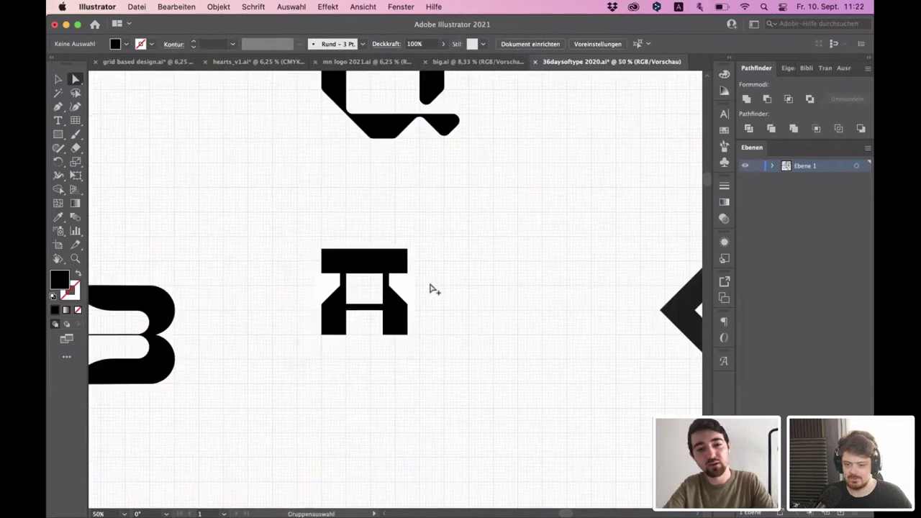
scroll(435, 300, "up", 4)
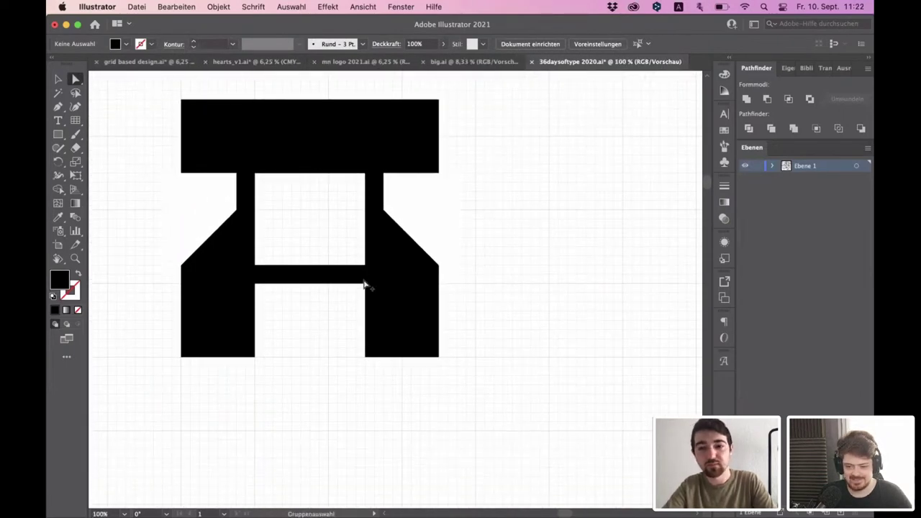
scroll(363, 284, "up", 1)
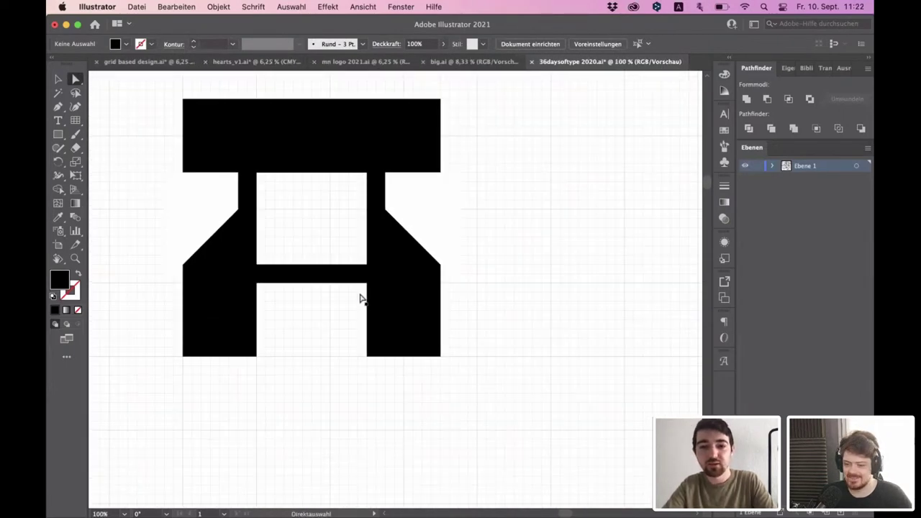
left_click(244, 348)
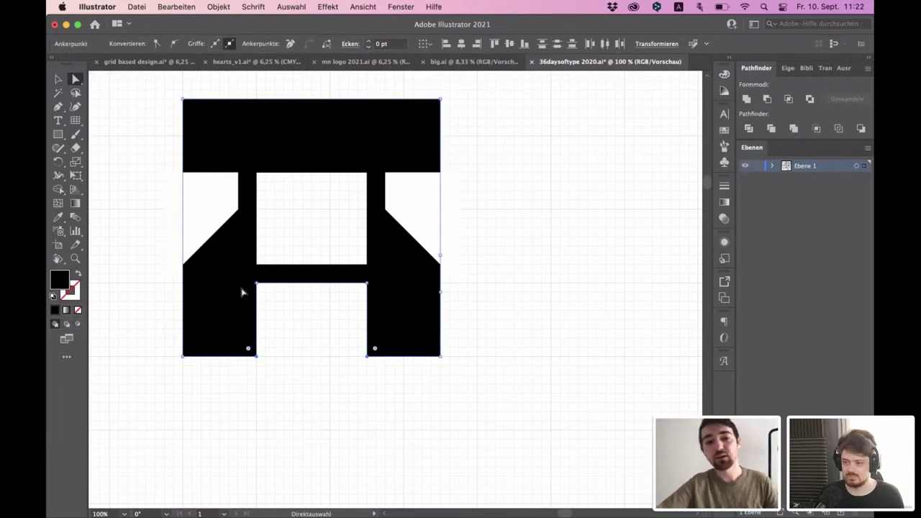
scroll(334, 312, "down", 1)
key("Down")
key("Down")
key("Down")
key("Down")
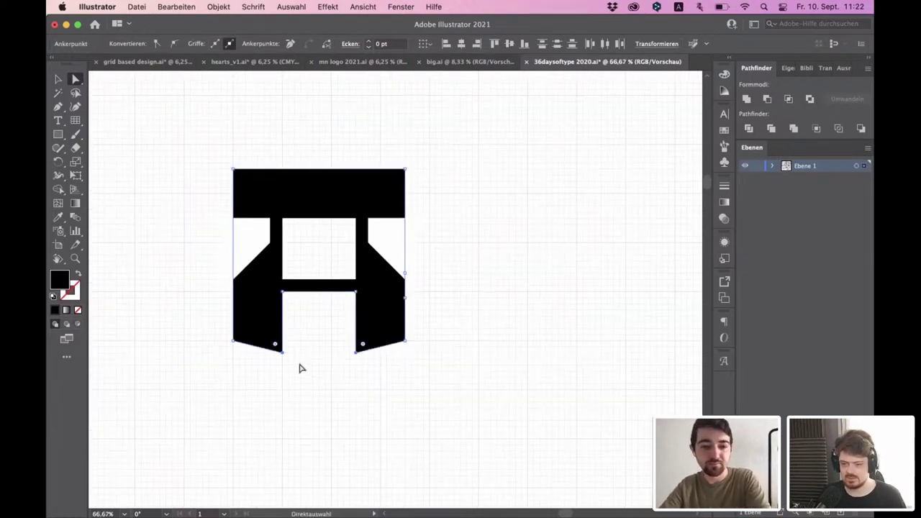
key("shift+Down")
key("shift+Down")
key("shift+Down")
key("shift+Down")
key("shift+Down")
left_click(385, 364)
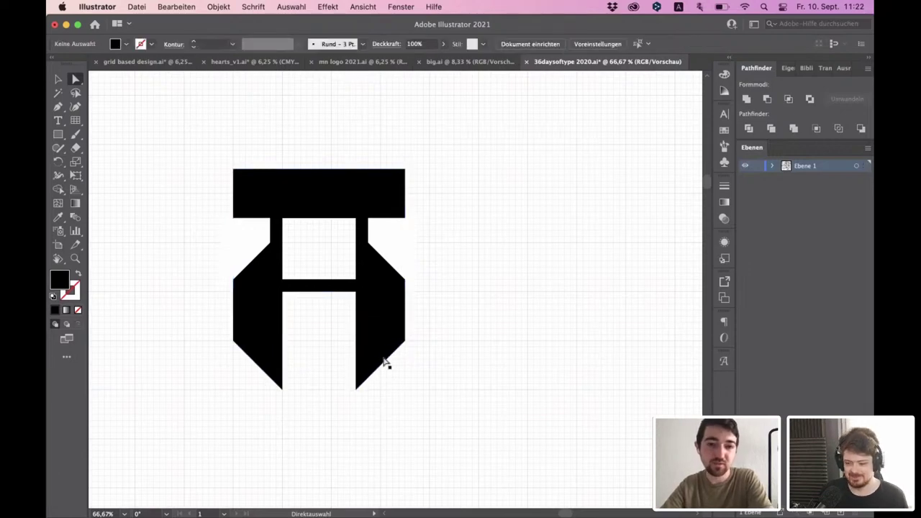
- Cut both white notch shapes out of the A with the Shape Builder tool
scroll(430, 340, "up", 1)
scroll(426, 341, "down", 2)
scroll(386, 325, "up", 2)
left_click(315, 199)
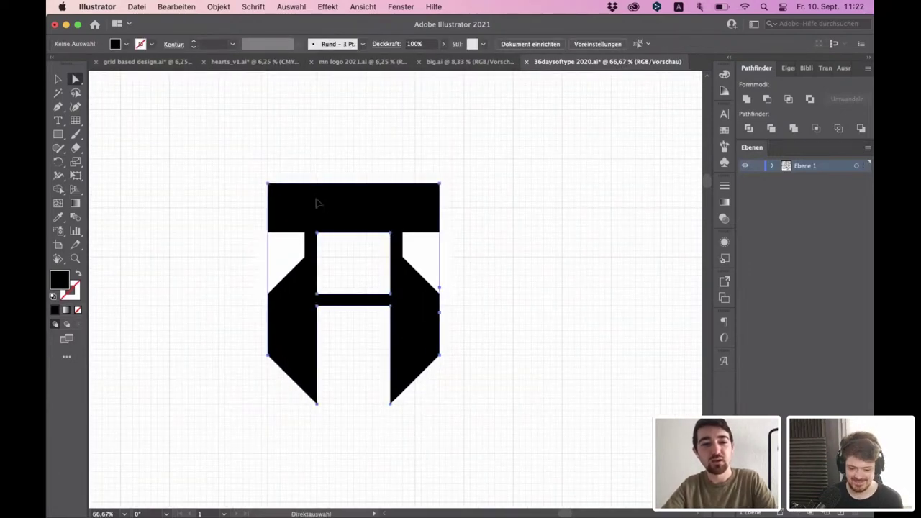
left_click_drag(189, 397, 479, 190)
scroll(407, 215, "up", 1)
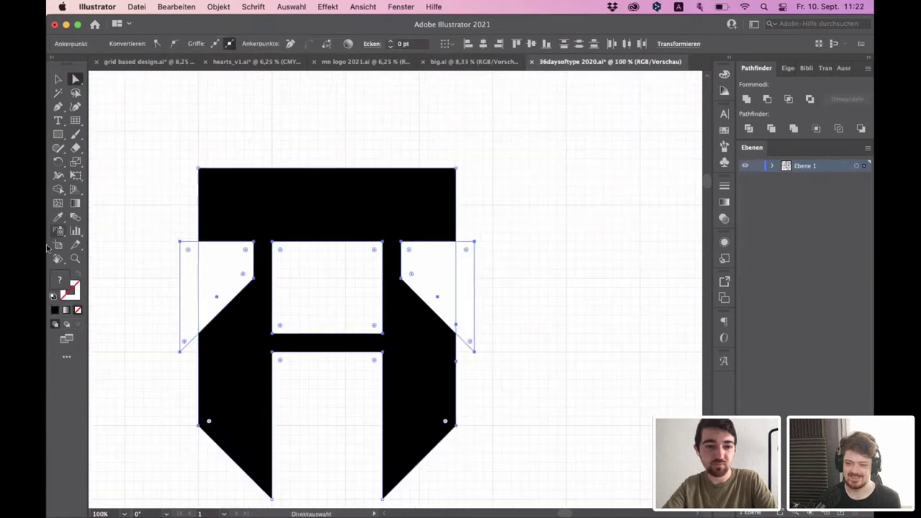
left_click(58, 190)
left_click_drag(201, 263, 183, 273)
left_click_drag(437, 282, 469, 284)
left_click(75, 79)
left_click(267, 162)
scroll(343, 205, "down", 2)
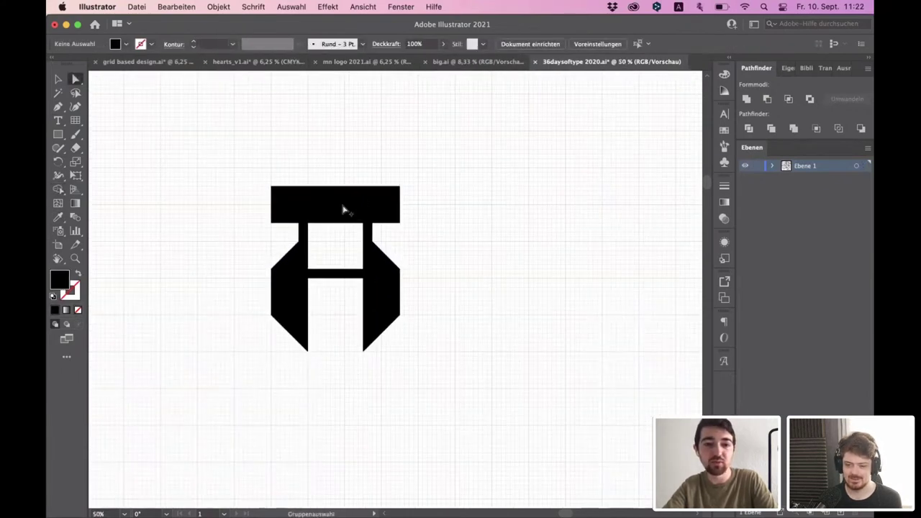
- Round all corners of the A slightly with the live corner control
scroll(343, 205, "up", 1)
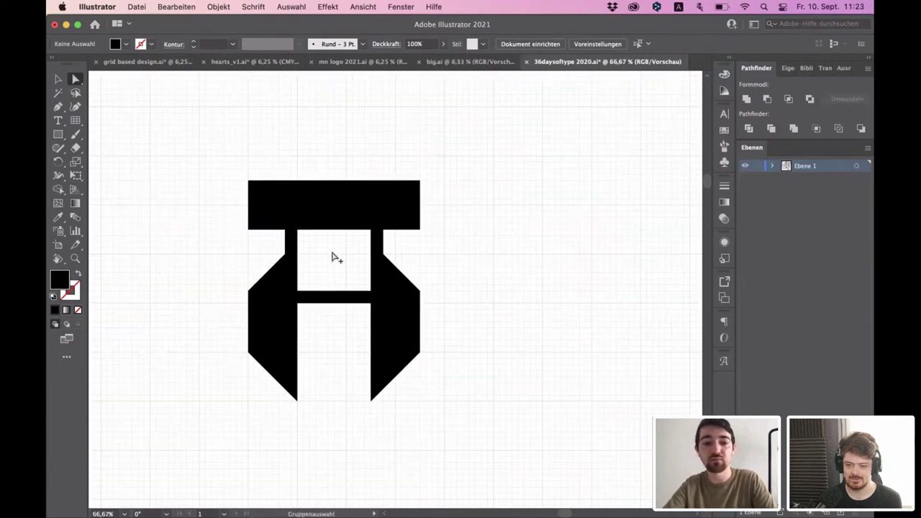
left_click(391, 335)
mouse_move(392, 240)
left_mouse_down()
mouse_move(401, 242)
mouse_move(386, 242)
left_mouse_up()
left_click(464, 285)
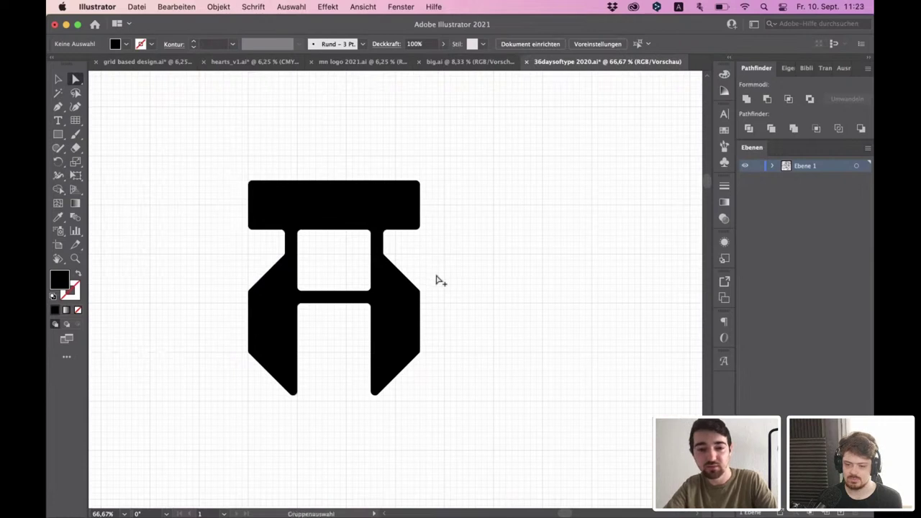
- Undo the corner rounding while keeping the notches cut out of the A
scroll(432, 278, "down", 2)
left_click(434, 278)
key("super+z")
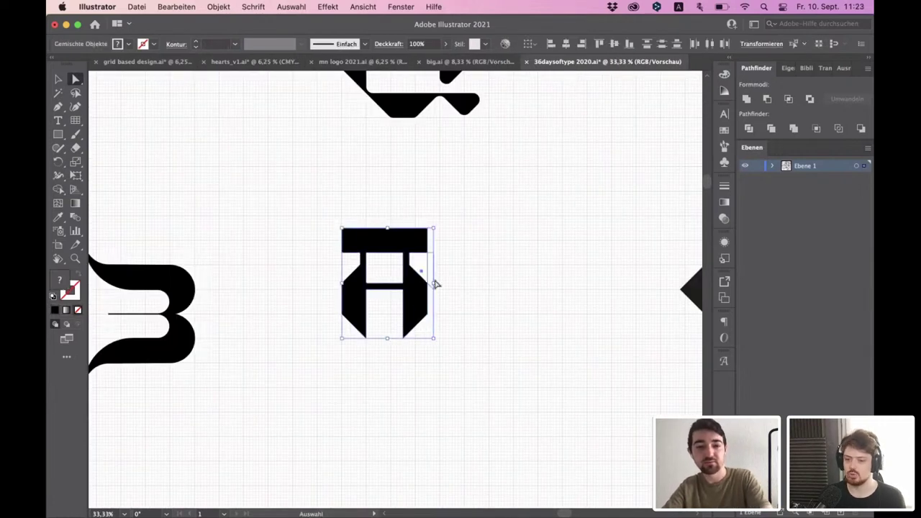
scroll(410, 289, "up", 2)
key("super+shift+z")
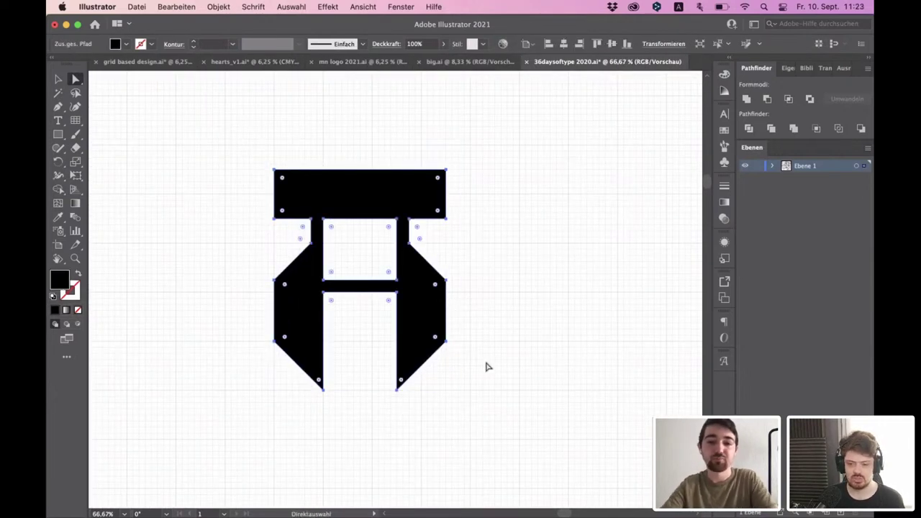
- Raise the inner bottom corners of both legs one major grid square to make the feet flat again
left_click_drag(486, 363, 434, 326)
left_click_drag(303, 395, 395, 343)
left_click(434, 369)
scroll(435, 370, "down", 4)
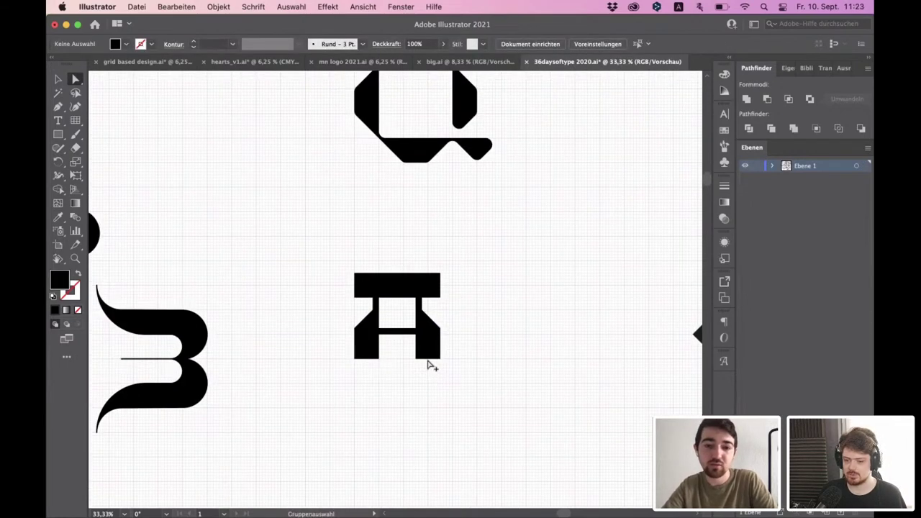
- Move the left notch up three quarters of a major grid square, thinning the top bar's left end to a quarter square
scroll(429, 366, "up", 1)
scroll(431, 366, "down", 1)
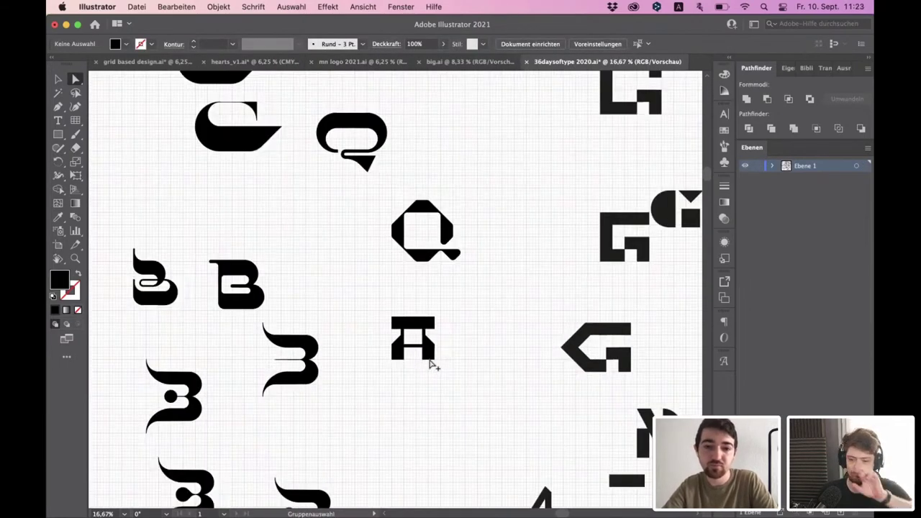
scroll(431, 365, "up", 2)
scroll(382, 317, "up", 2)
left_click_drag(282, 275, 346, 367)
left_click_drag(341, 287, 342, 250)
left_click(375, 213)
scroll(376, 217, "down", 1)
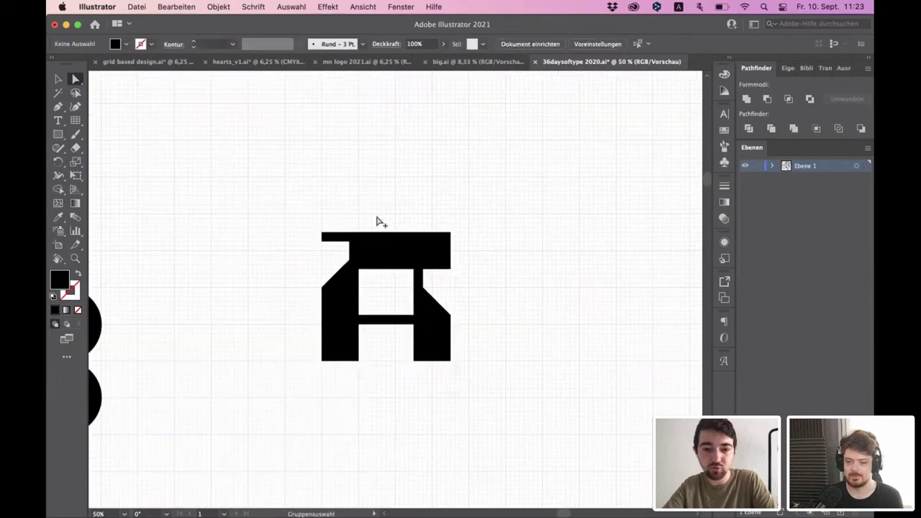
scroll(374, 228, "up", 2)
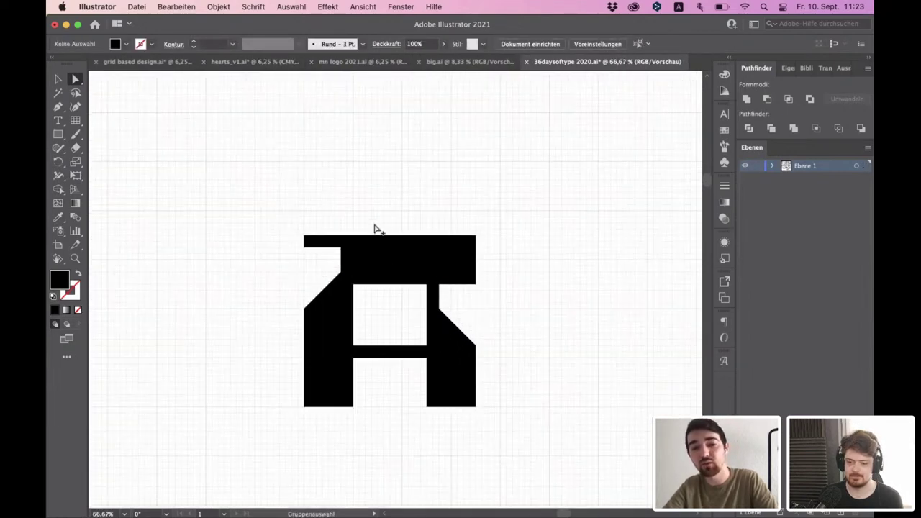
- Examine the octagonal A variants and the other letter sketches on the artboard, and compare them with the new A
scroll(374, 230, "down", 4)
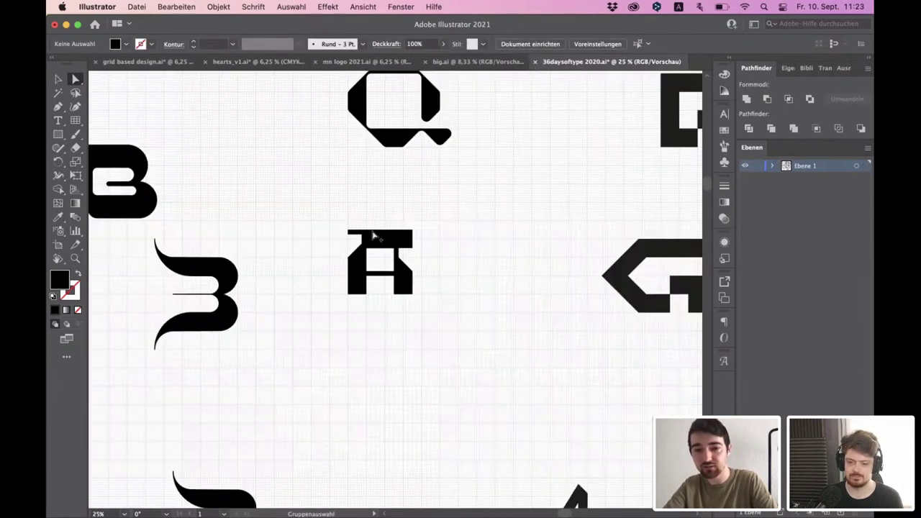
scroll(374, 231, "down", 6)
scroll(374, 237, "up", 5)
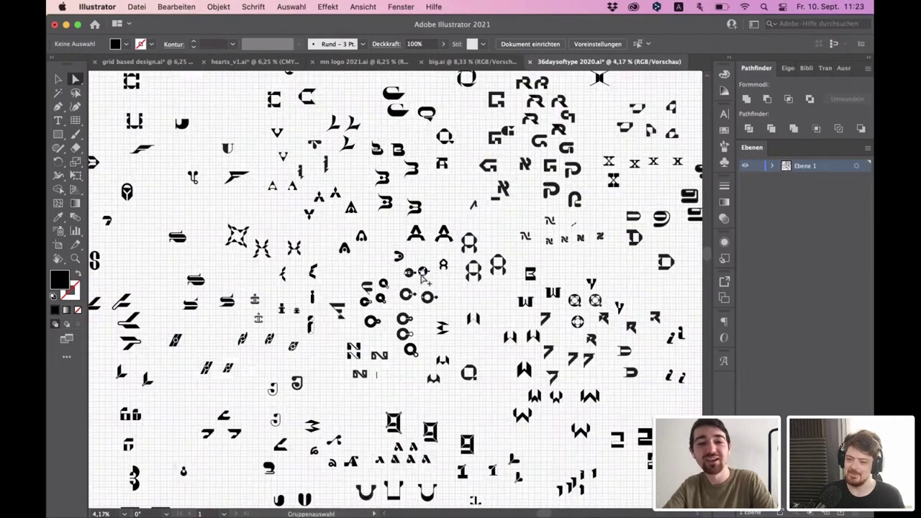
scroll(402, 255, "right", 5)
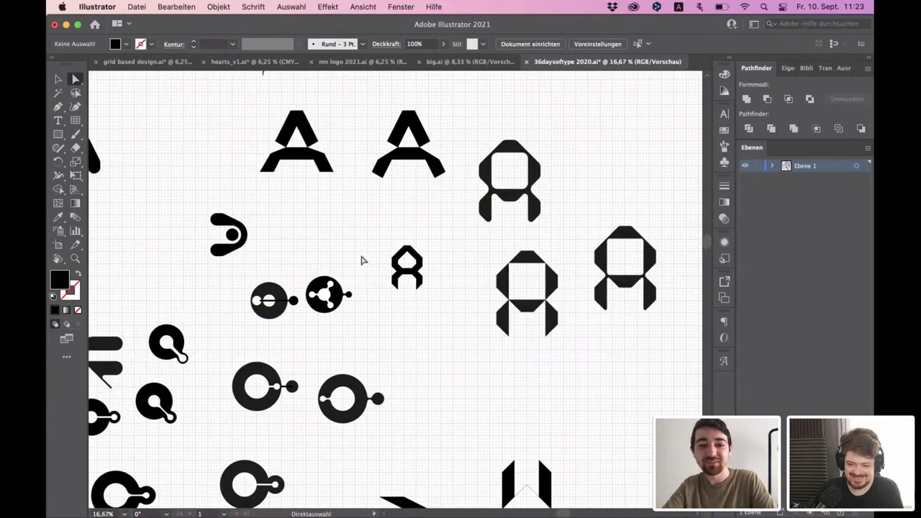
scroll(367, 266, "down", 3)
scroll(456, 287, "up", 1)
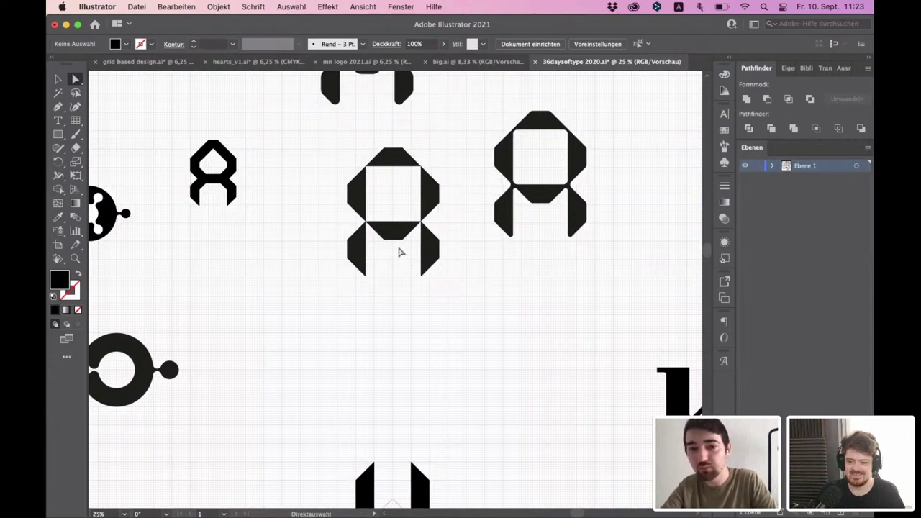
scroll(447, 324, "up", 1)
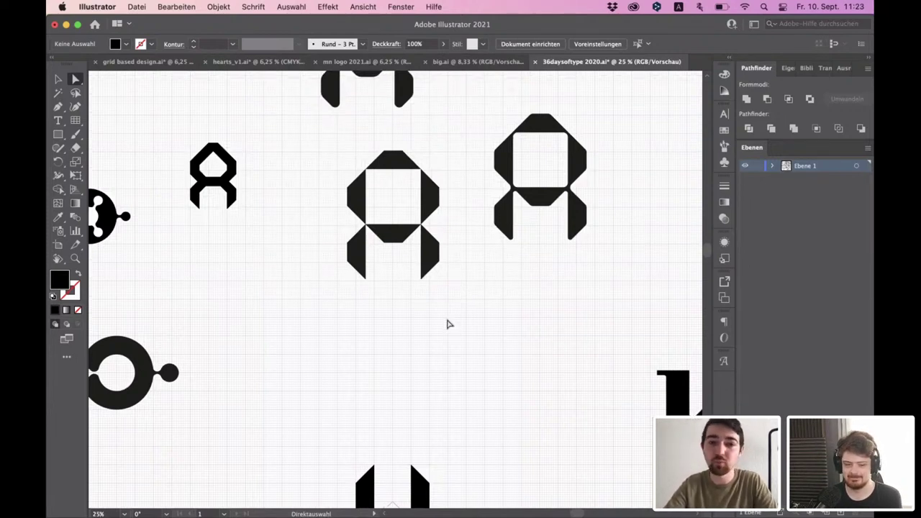
scroll(402, 309, "right", 3)
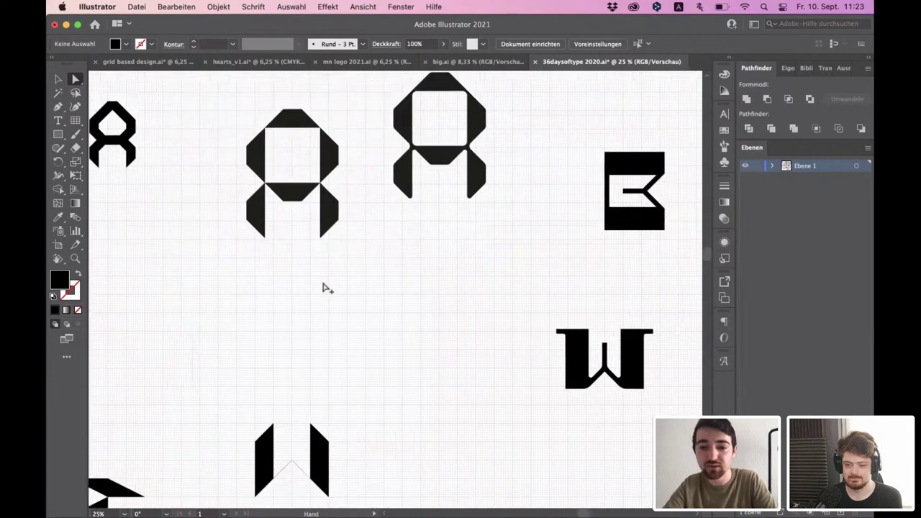
scroll(381, 283, "down", 1)
scroll(415, 284, "up", 1)
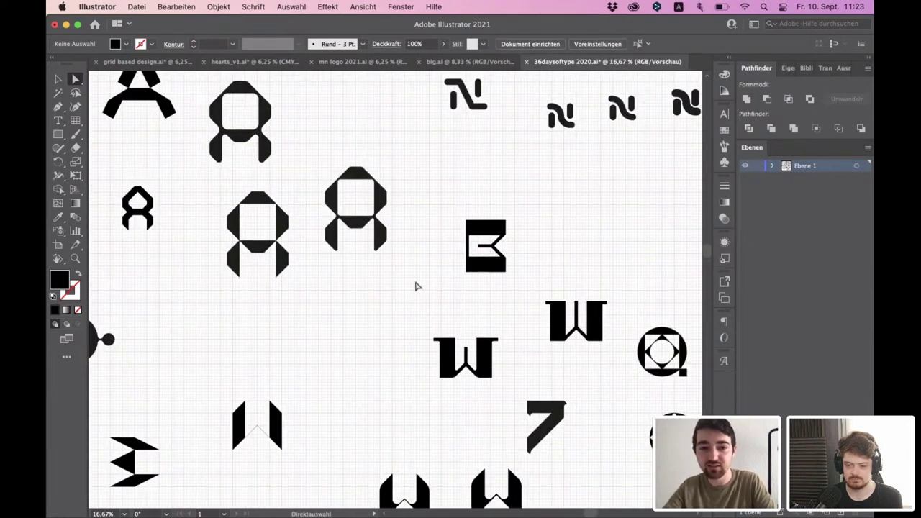
scroll(407, 306, "down", 3)
scroll(466, 296, "up", 1)
scroll(466, 296, "up", 5)
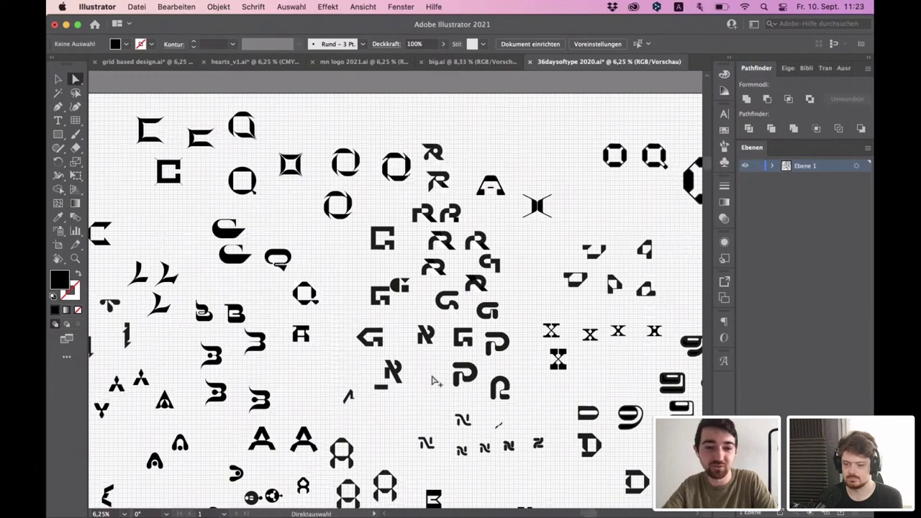
scroll(264, 350, "up", 1)
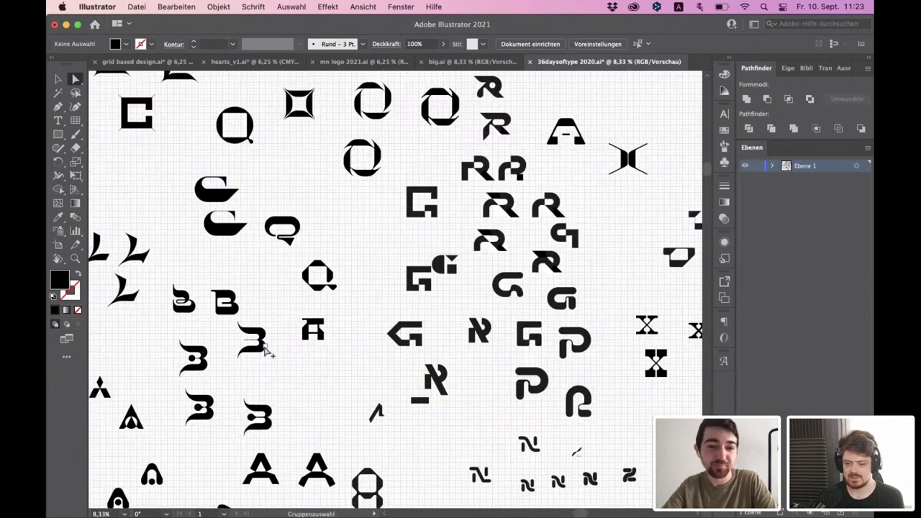
scroll(264, 350, "up", 1)
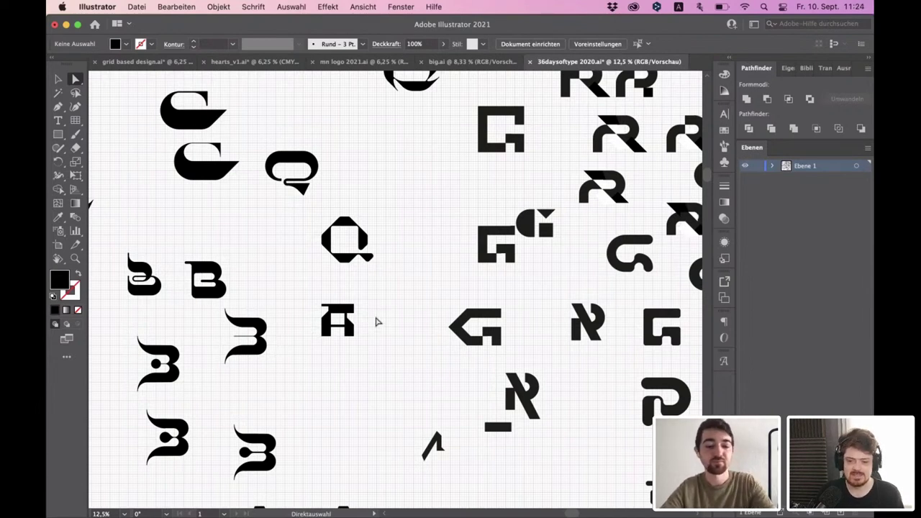
- Look over the B, L, Q and A sketches surrounding the notched A on the artboard
scroll(304, 312, "down", 5)
scroll(461, 283, "left", 5)
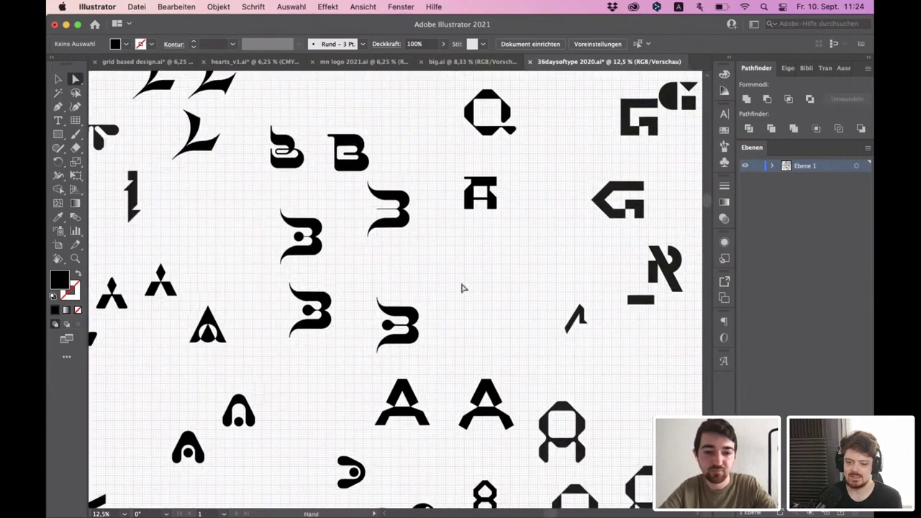
left_click_drag(463, 290, 505, 384)
scroll(513, 353, "up", 1)
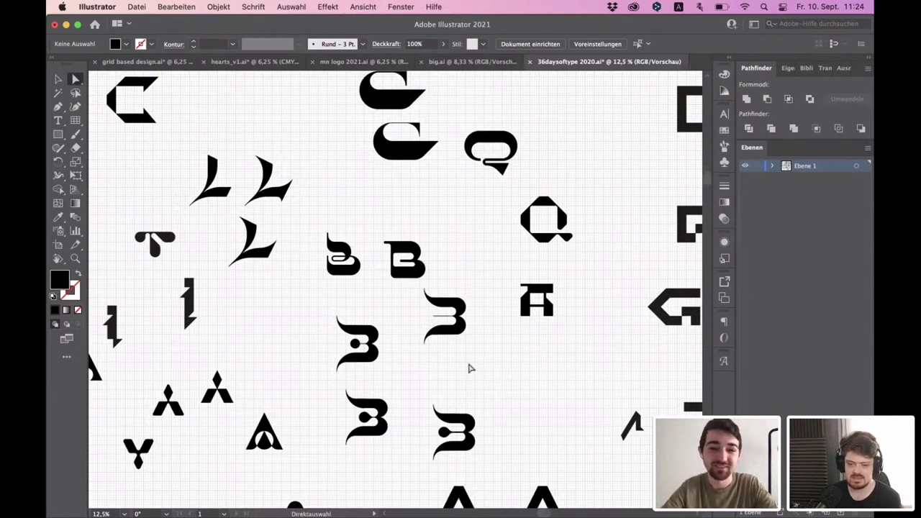
scroll(470, 370, "up", 1)
scroll(470, 369, "up", 1)
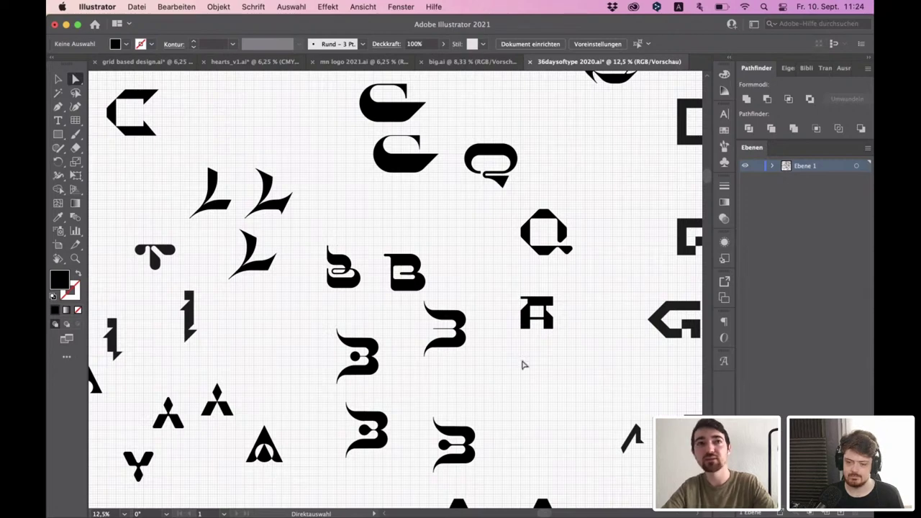
left_click_drag(530, 344, 484, 220)
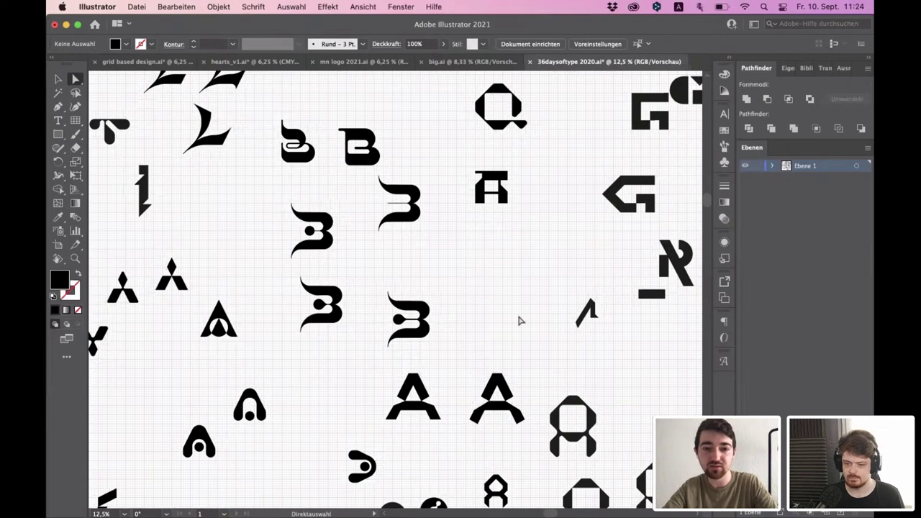
scroll(504, 344, "right", 5)
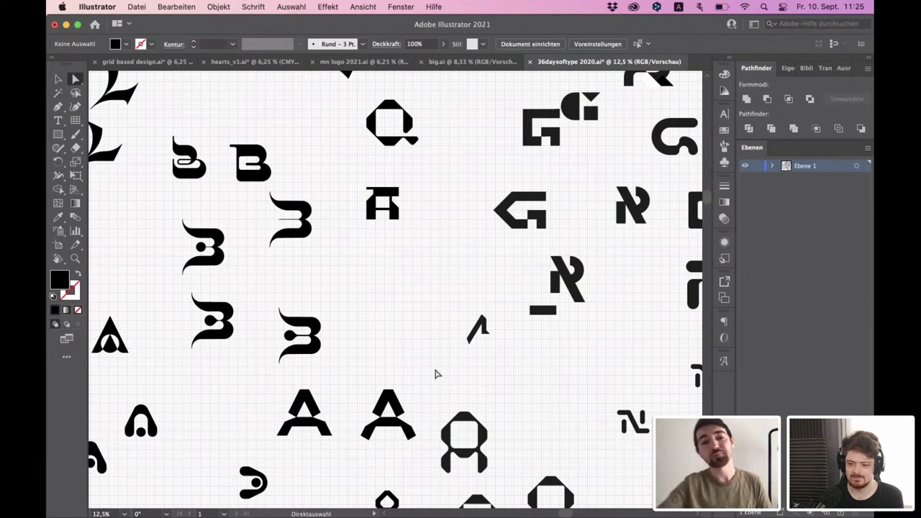
- Survey the full collection of letter, numeral and ampersand sketches, down to the artboard's lower edge and back up
scroll(451, 165, "down", 3)
scroll(406, 359, "down", 3)
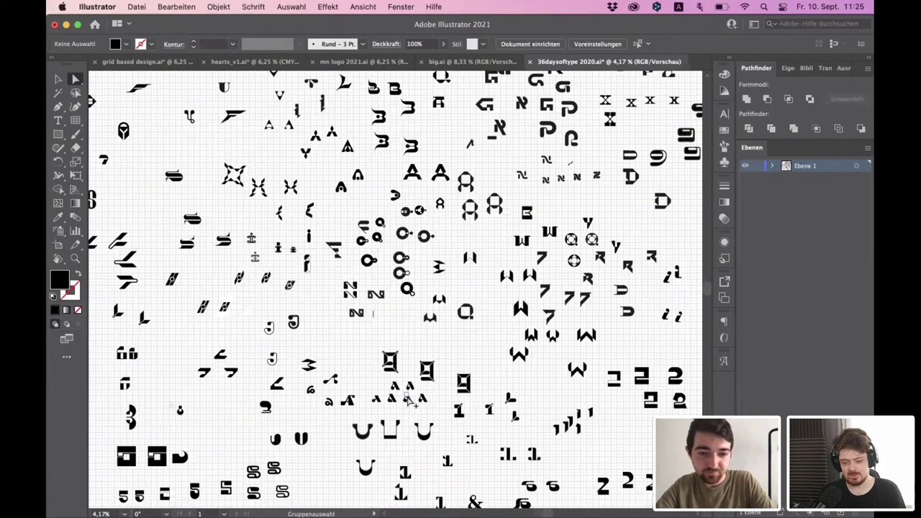
key("space")
left_click_drag(407, 441, 394, 270)
scroll(571, 425, "up", 2)
scroll(573, 425, "down", 10)
scroll(571, 426, "up", 3)
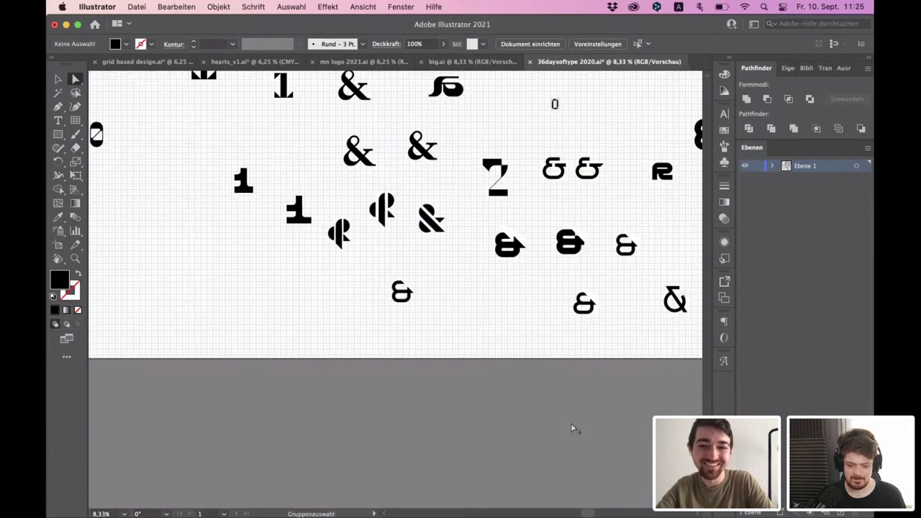
scroll(571, 424, "down", 3)
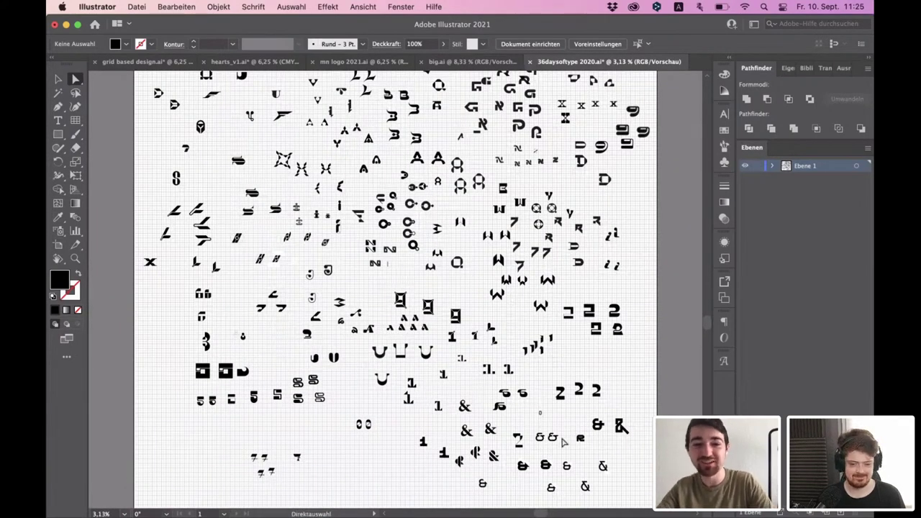
scroll(387, 302, "up", 1)
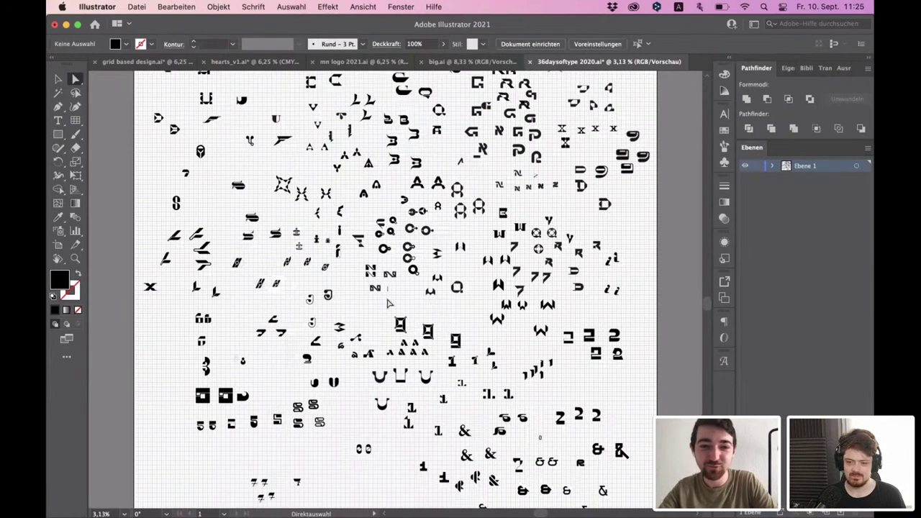
scroll(445, 159, "up", 1)
scroll(445, 158, "up", 3)
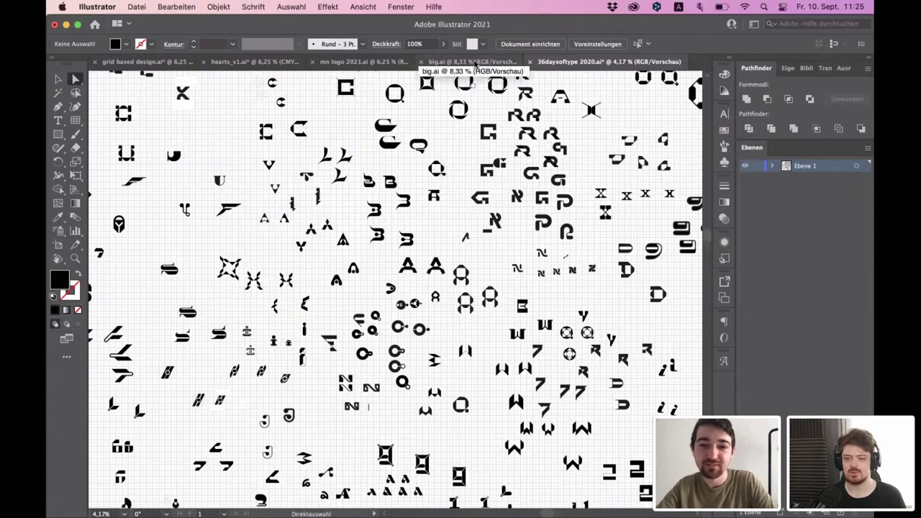
- Switch to the big.ai document and examine its BIG and beforeitsgone logo variations, including those with the italic "its"
left_click(474, 64)
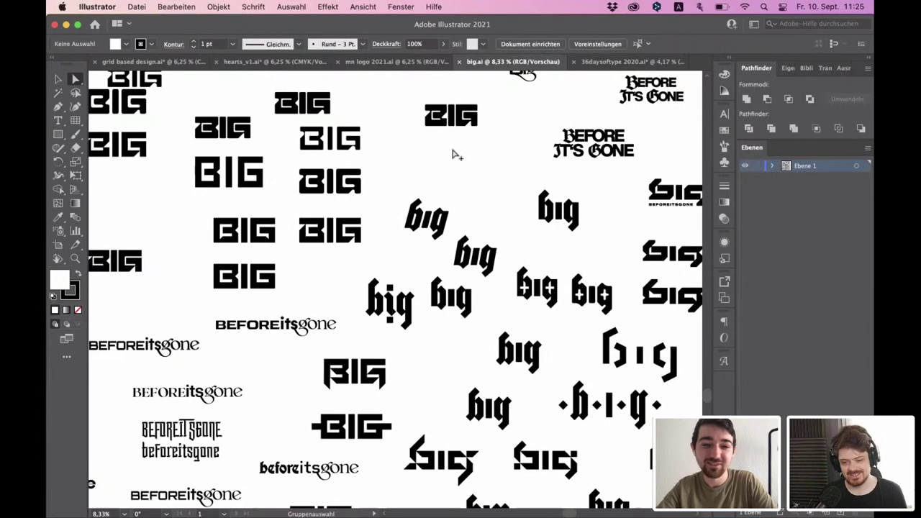
scroll(455, 154, "down", 3)
left_click_drag(436, 307, 438, 237)
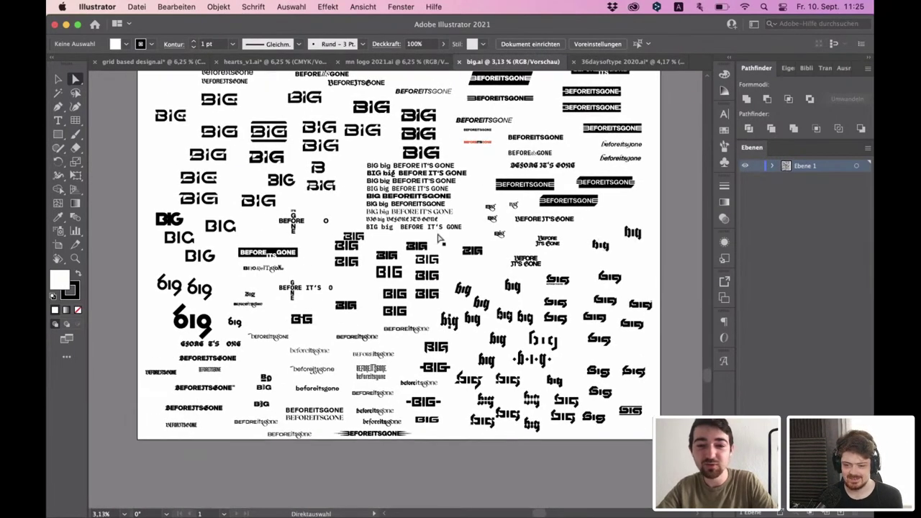
scroll(441, 239, "up", 2)
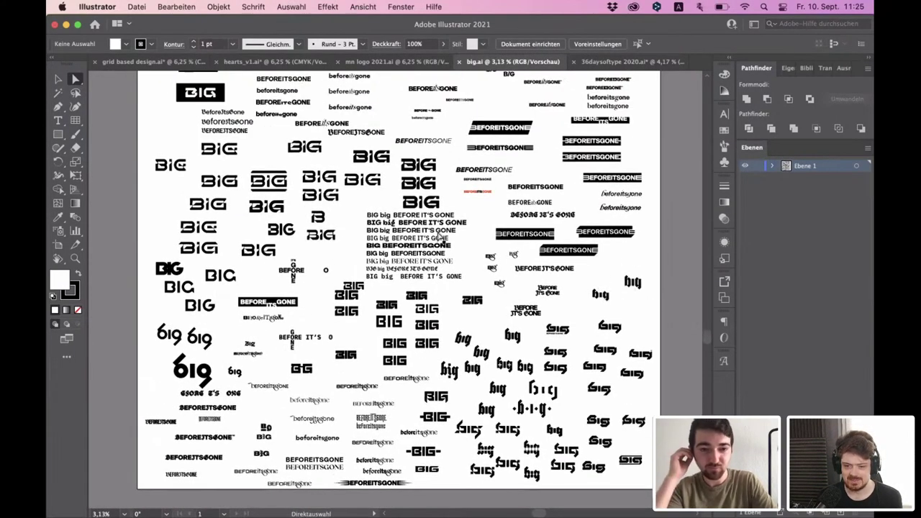
scroll(436, 236, "up", 2)
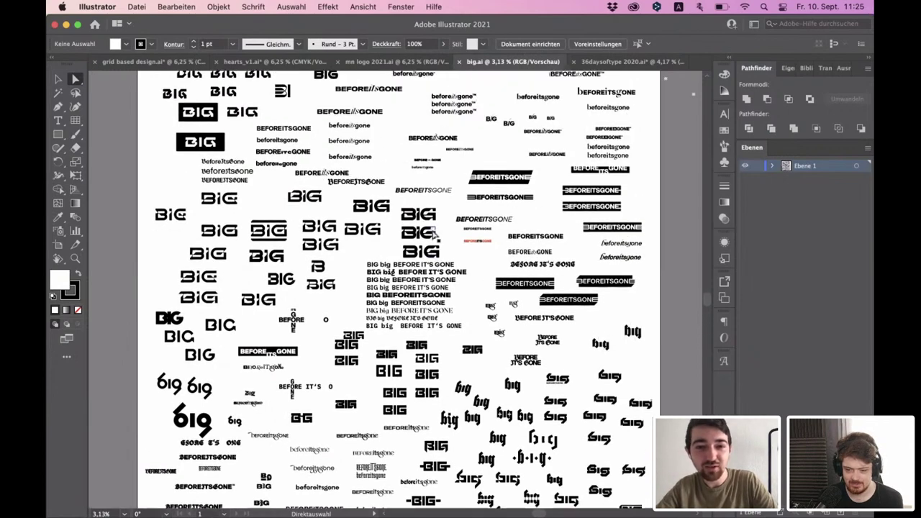
scroll(436, 237, "up", 1)
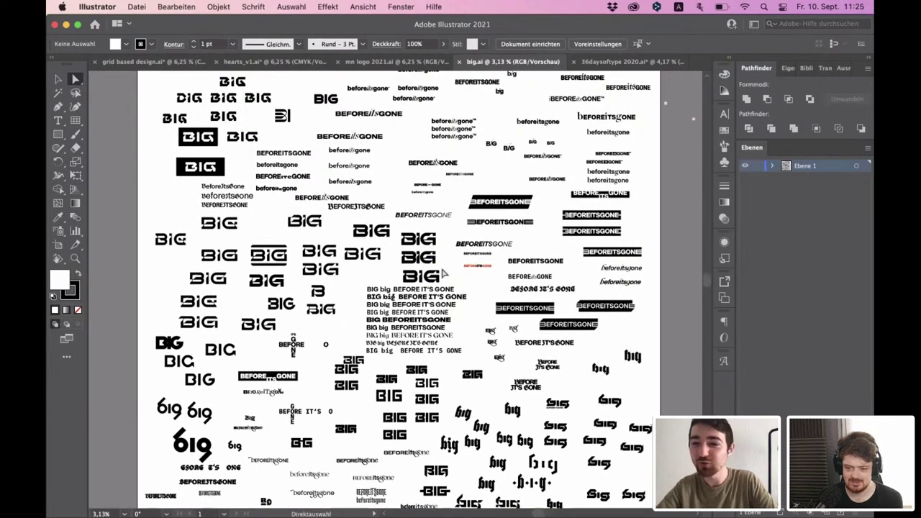
scroll(425, 281, "up", 1)
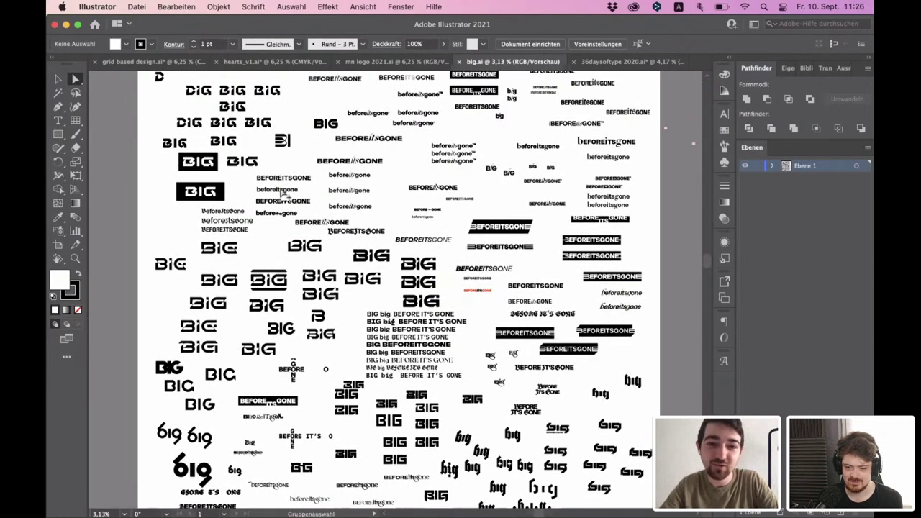
scroll(320, 169, "up", 2)
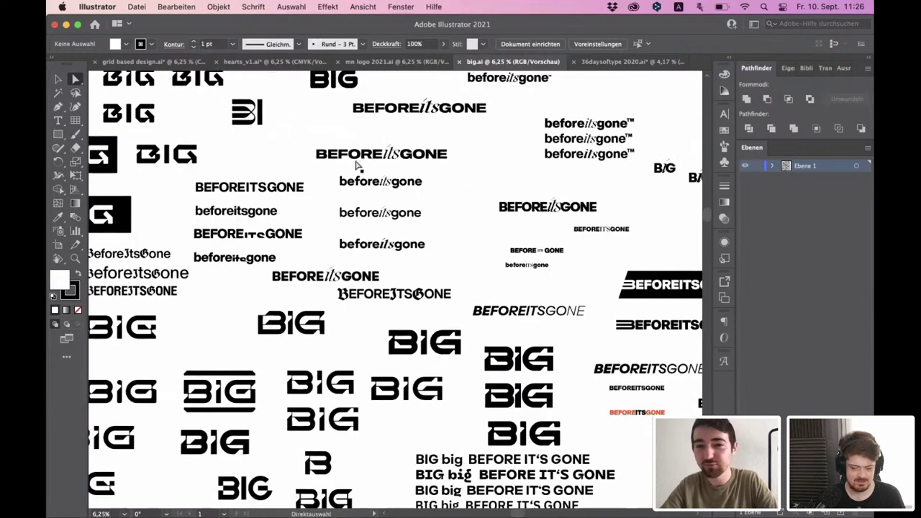
scroll(355, 166, "up", 1)
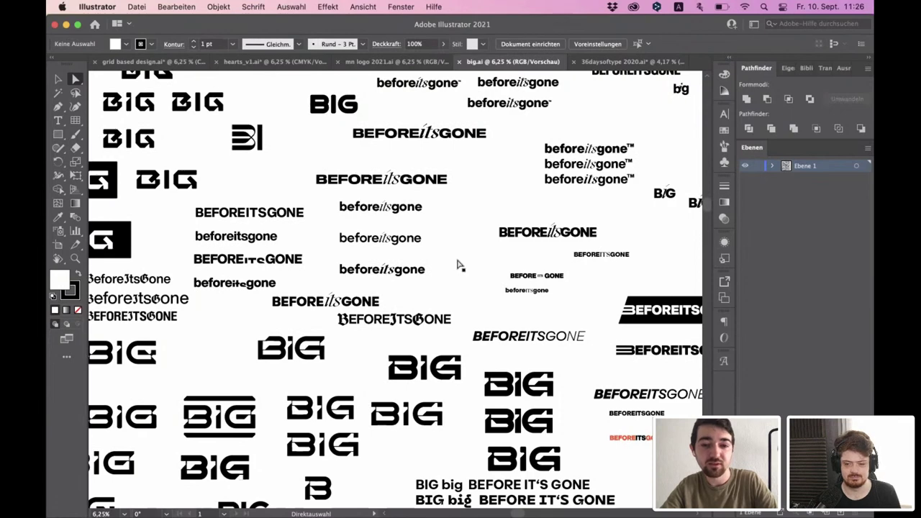
scroll(443, 245, "down", 1)
scroll(454, 245, "up", 1)
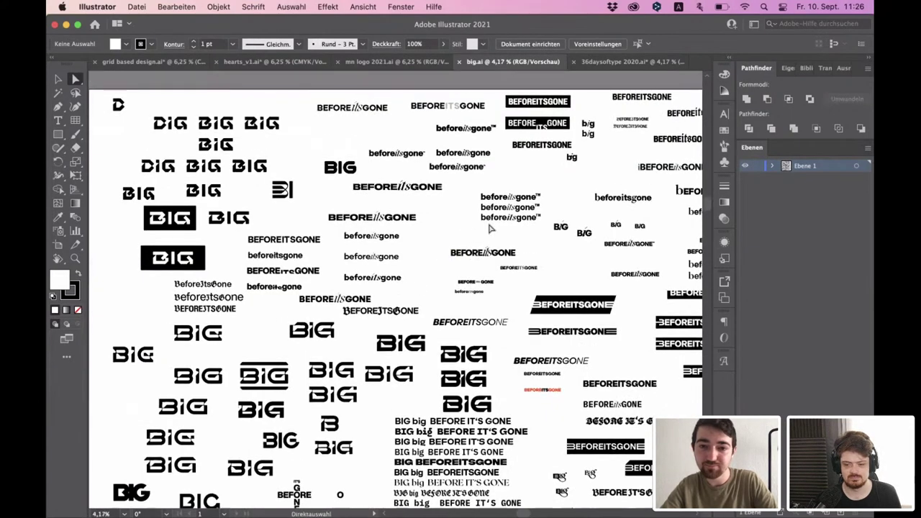
scroll(576, 223, "up", 4)
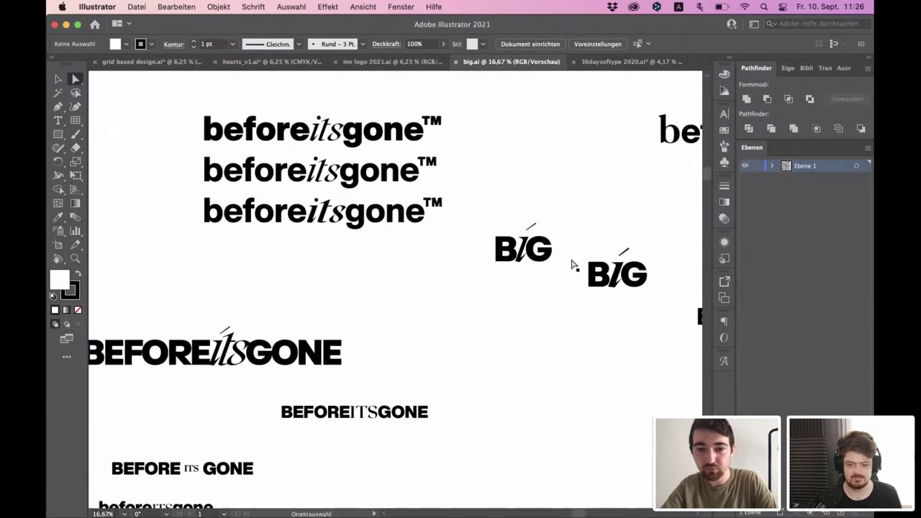
scroll(544, 255, "down", 1)
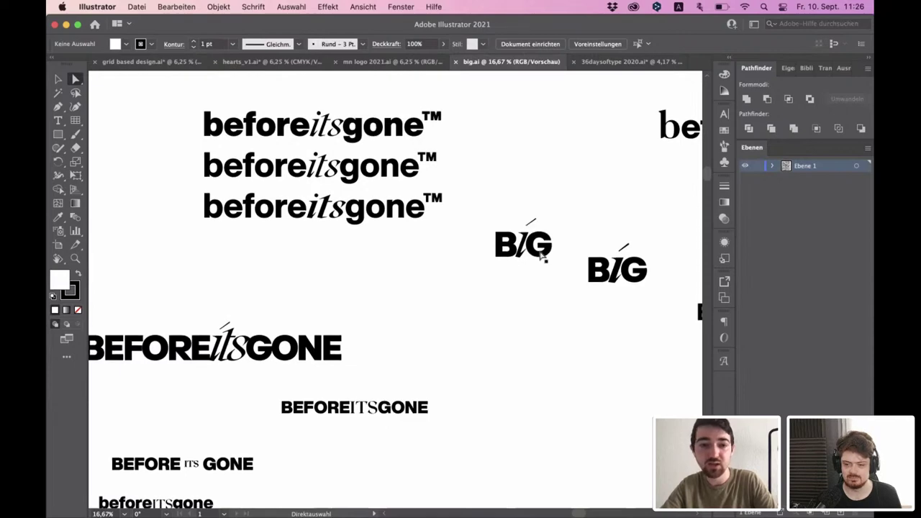
- Examine the boxed BEFOREITSGONE banners and the blackletter BIG and BEFORE IT'S GONE variants
scroll(362, 237, "down", 2)
scroll(475, 366, "down", 2)
scroll(345, 317, "down", 5)
scroll(252, 237, "right", 5)
scroll(166, 208, "down", 3)
scroll(302, 158, "left", 10)
scroll(460, 152, "down", 3)
scroll(510, 216, "down", 4)
scroll(511, 216, "right", 7)
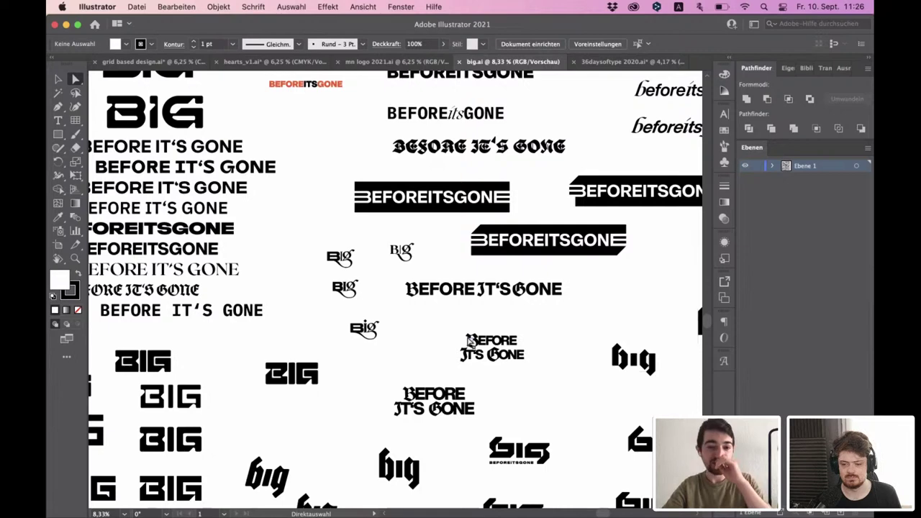
- Show the grid and shift the rounded BIG wordmark above the font samples slightly up and left to align with it
scroll(453, 334, "up", 2)
scroll(453, 335, "left", 4)
scroll(374, 205, "up", 3)
scroll(374, 205, "left", 2)
scroll(369, 199, "up", 2)
scroll(365, 208, "up", 1)
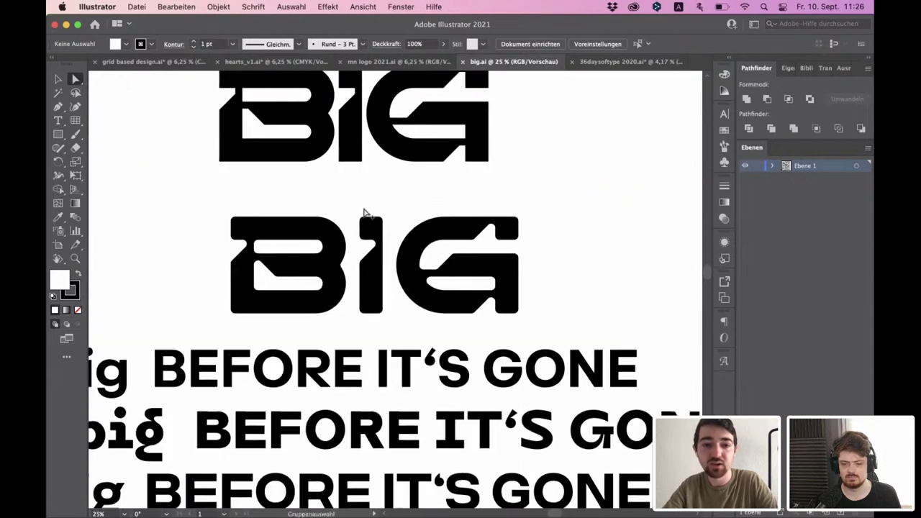
scroll(365, 227, "up", 1)
left_click_drag(156, 189, 626, 366)
left_click_drag(225, 330, 210, 323)
left_click(241, 367)
scroll(201, 309, "up", 1)
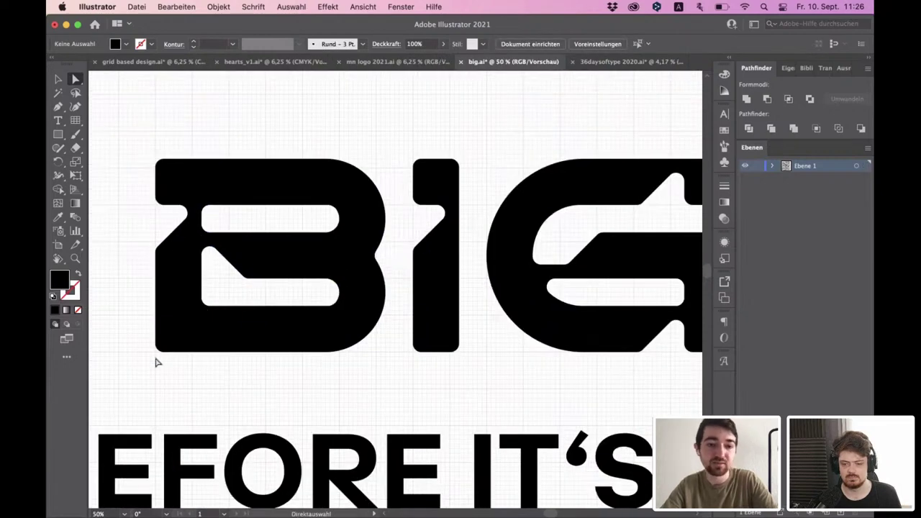
- Inspect how the strokes, counters and diagonal notches of the rounded BIG wordmark relate to the grid
scroll(151, 363, "down", 2)
left_click_drag(142, 363, 473, 241)
left_click(473, 243)
scroll(220, 293, "up", 1)
left_click_drag(179, 303, 249, 275)
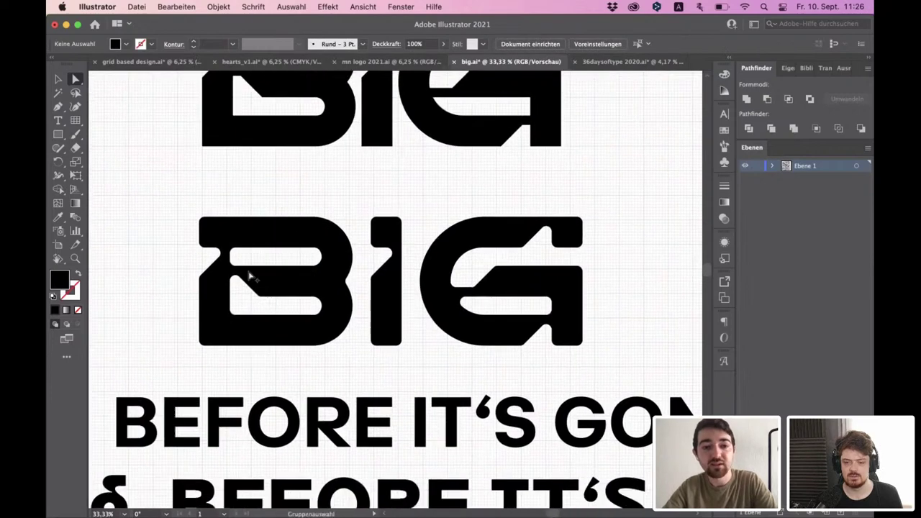
scroll(249, 275, "up", 1)
scroll(367, 251, "down", 3)
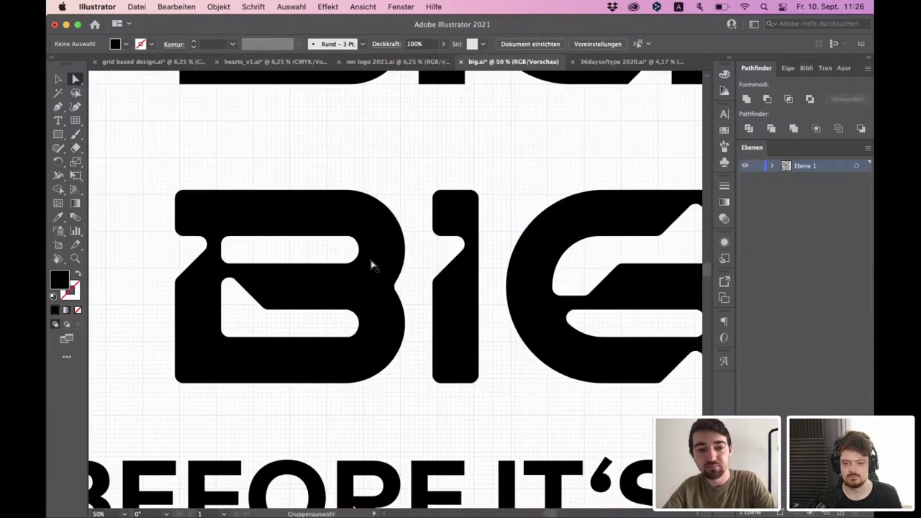
scroll(456, 294, "up", 3)
- Draw a solid black vertical bar one major grid square wide and three high with the Pen tool in an empty area
key("p")
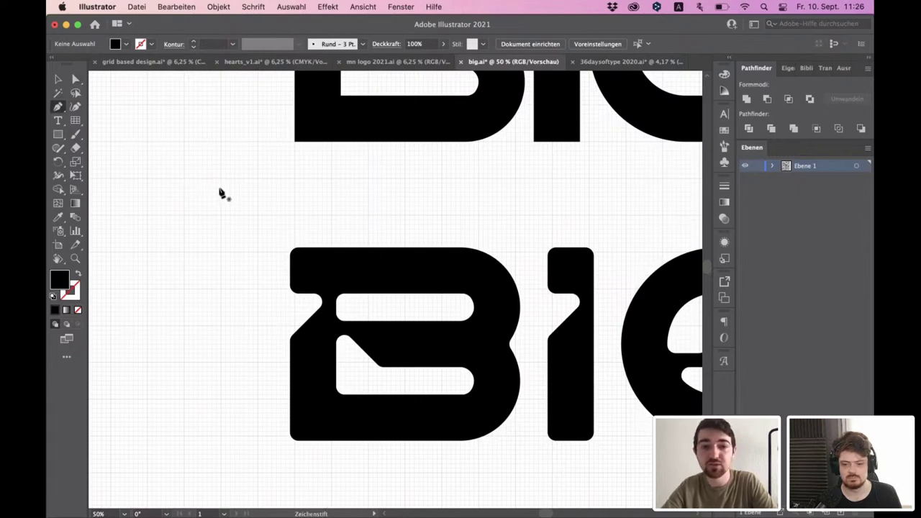
scroll(401, 226, "down", 3)
scroll(359, 236, "left", 5)
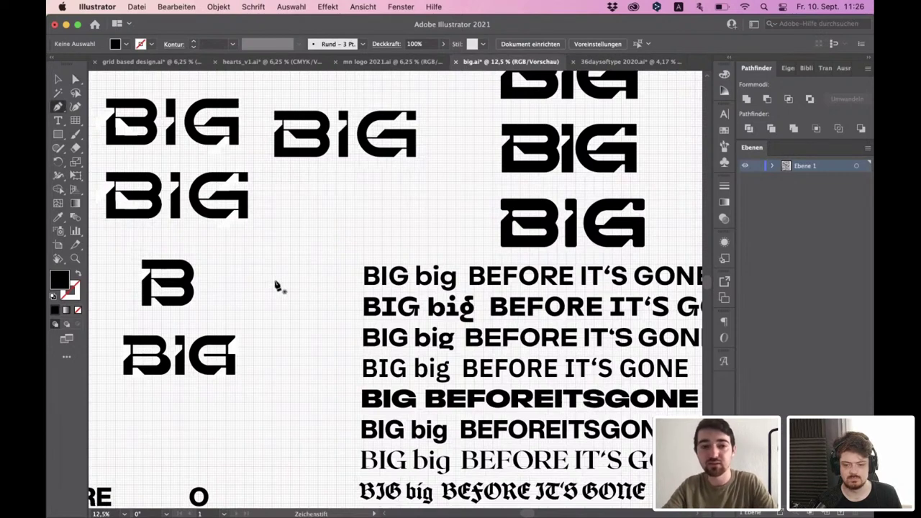
scroll(267, 292, "down", 3)
scroll(266, 292, "left", 4)
scroll(339, 288, "down", 3)
scroll(338, 288, "left", 3)
scroll(350, 259, "up", 1, "alt")
scroll(352, 288, "down", 3)
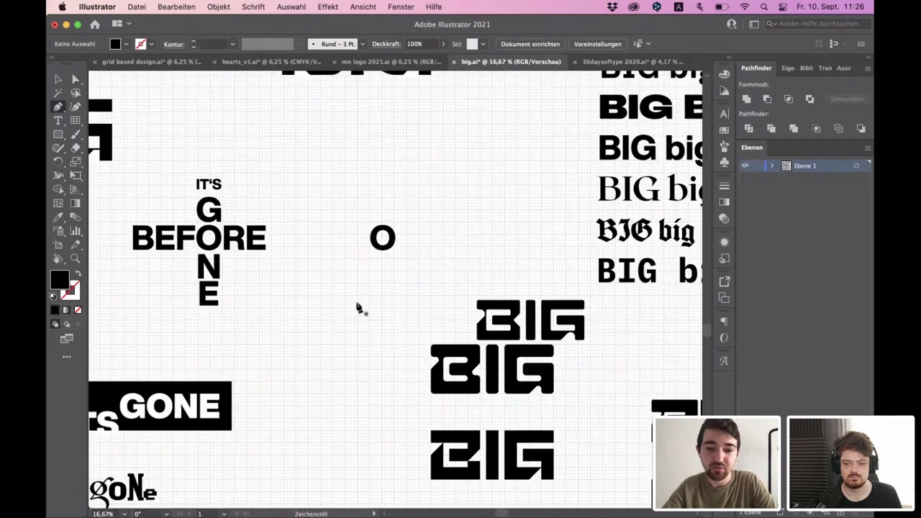
scroll(325, 343, "up", 1, "alt")
scroll(263, 338, "left", 3)
scroll(263, 337, "down", 1)
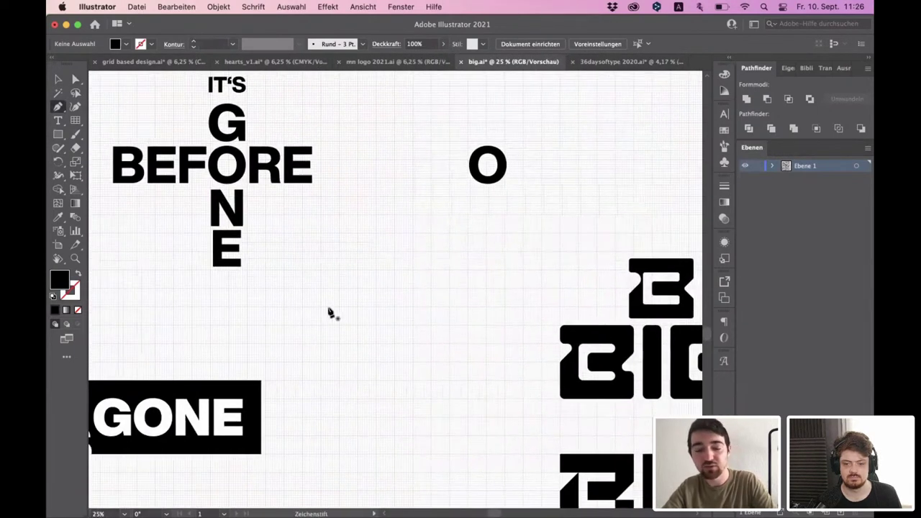
scroll(329, 312, "up", 1, "alt")
scroll(328, 312, "down", 3, "alt")
scroll(363, 427, "down", 1)
scroll(339, 288, "up", 2, "alt")
scroll(324, 287, "up", 2, "alt")
scroll(252, 291, "down", 1, "alt")
scroll(244, 287, "up", 3, "alt")
left_click(243, 202)
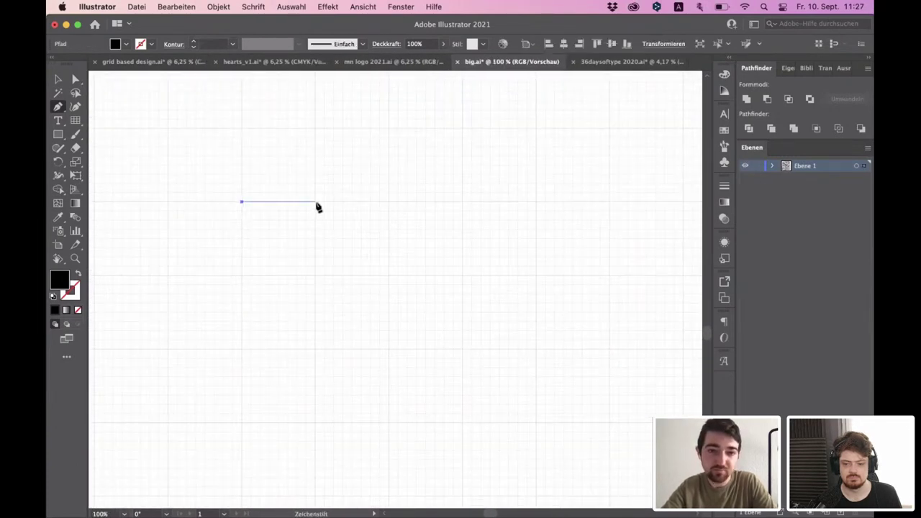
left_click(315, 201)
left_click(315, 422)
left_click(242, 422)
left_click(242, 202)
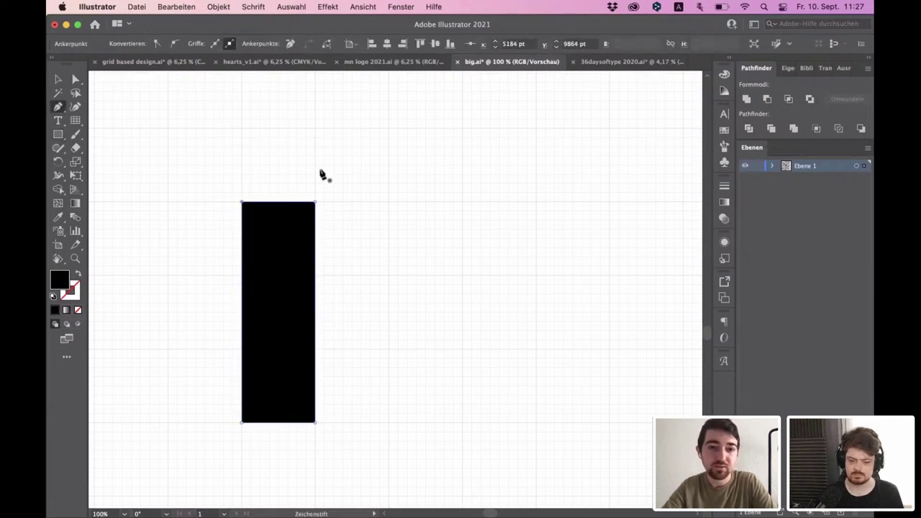
- Draw a solid square-cornered bowl one major grid square thick, starting at the bar's upper right corner, with its outer right corners aligned to the grid
left_click(314, 128)
left_click(315, 202)
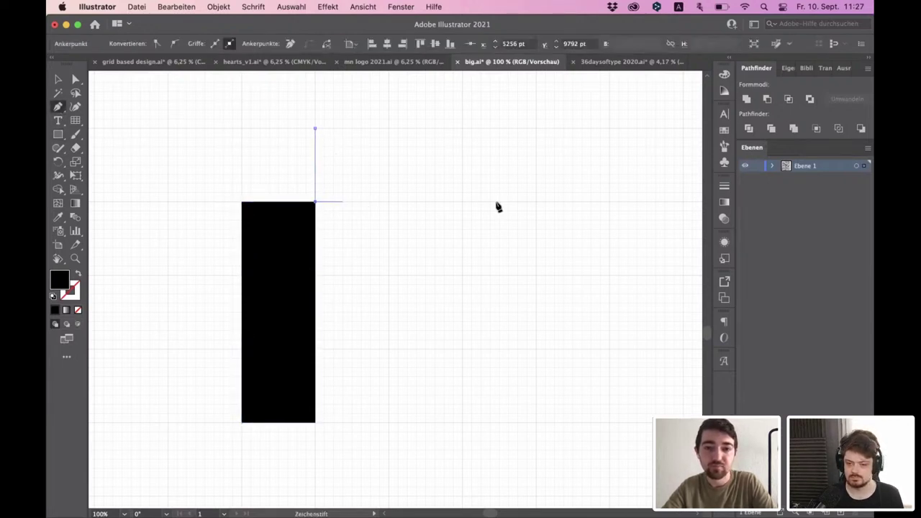
left_click(535, 202)
left_click(535, 274)
left_click(388, 275)
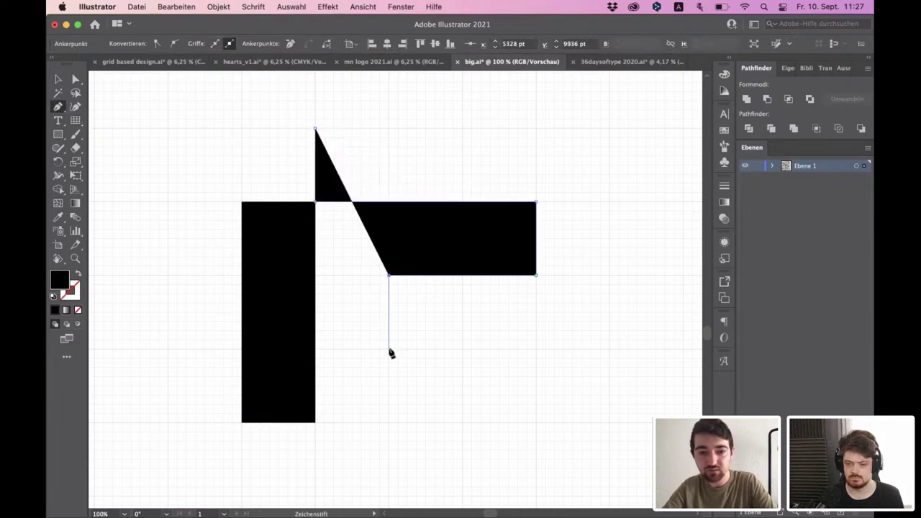
left_click(388, 348)
left_click(599, 349)
left_click(609, 128)
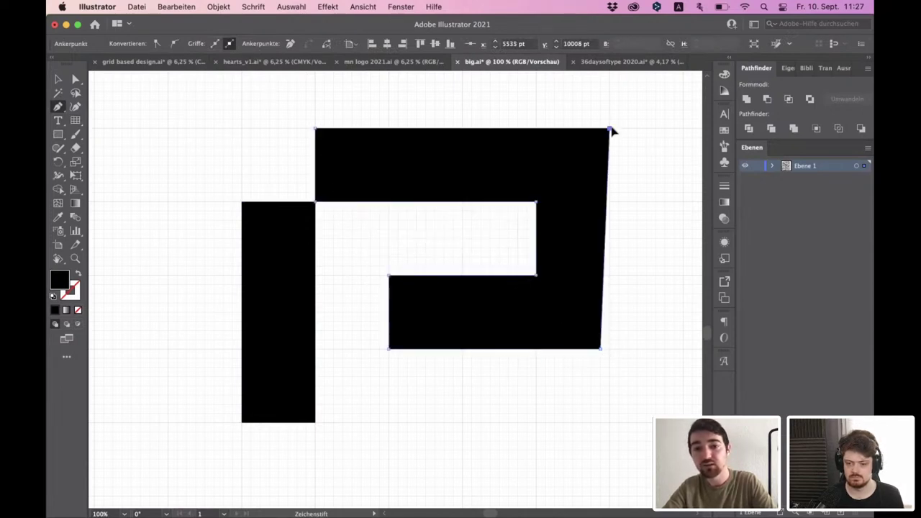
left_click(314, 128)
left_click(75, 80)
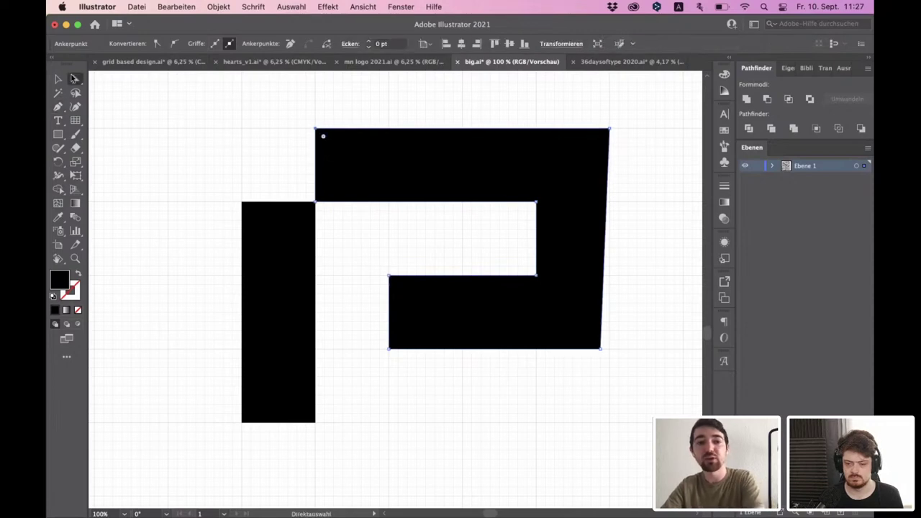
left_click_drag(600, 348, 609, 349)
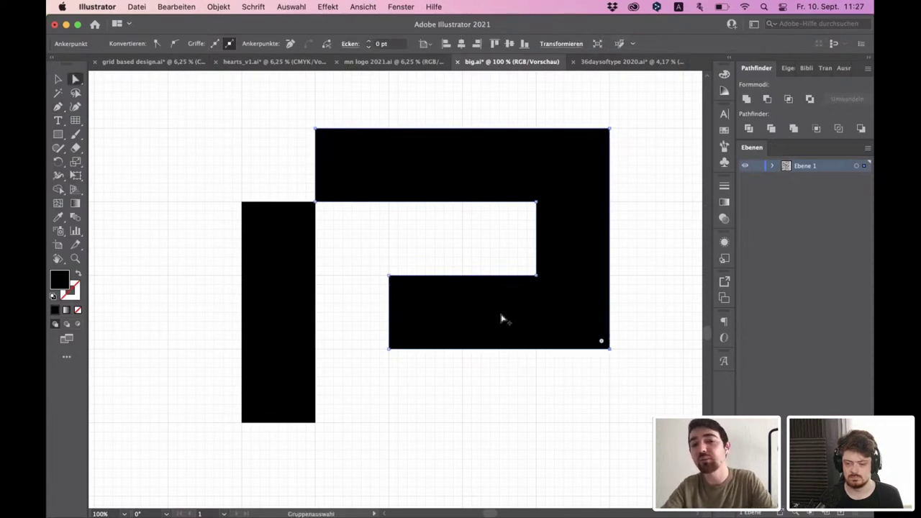
- Round the right-hand outer and inner corners of the bowl into smooth semicircular curves
scroll(501, 318, "down", 2)
scroll(544, 319, "up", 2)
left_click(382, 313)
scroll(328, 289, "down", 3)
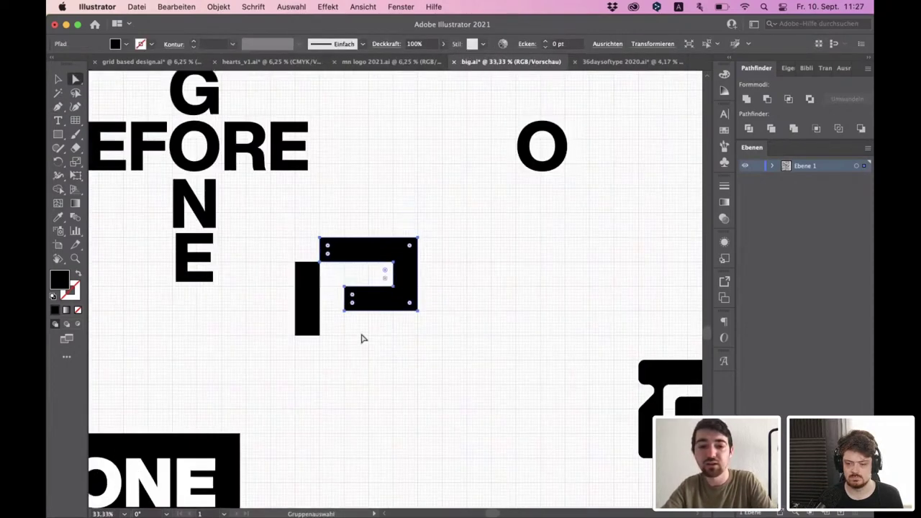
scroll(419, 337, "up", 1)
left_click_drag(448, 334, 399, 161)
left_click_drag(409, 194, 362, 241)
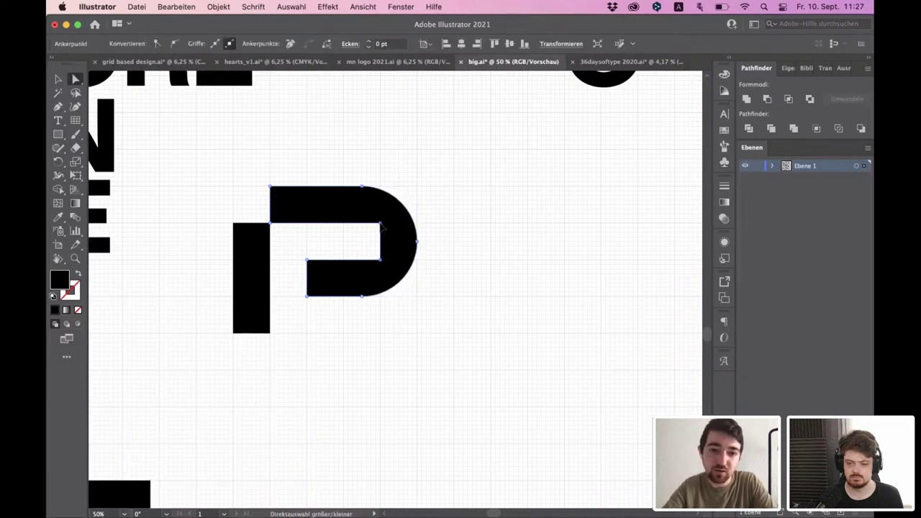
left_click(442, 296)
scroll(439, 305, "down", 2)
scroll(431, 308, "up", 1)
- Duplicate the rounded bowl below the original and reset the copy's rounded corners to square ones
left_click_drag(423, 306, 451, 395)
left_click_drag(490, 429, 422, 322)
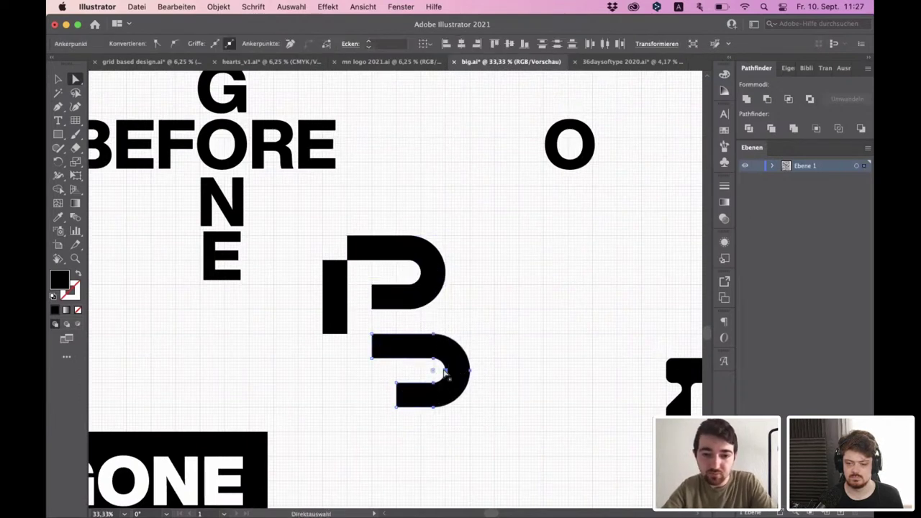
left_click_drag(435, 370, 508, 295)
left_click(456, 413)
scroll(456, 413, "up", 1)
left_click_drag(494, 430, 380, 386)
- Lower the top edge of the duplicated bowl until its upper arm is a quarter of a major grid square thick
left_click_drag(314, 283, 531, 325)
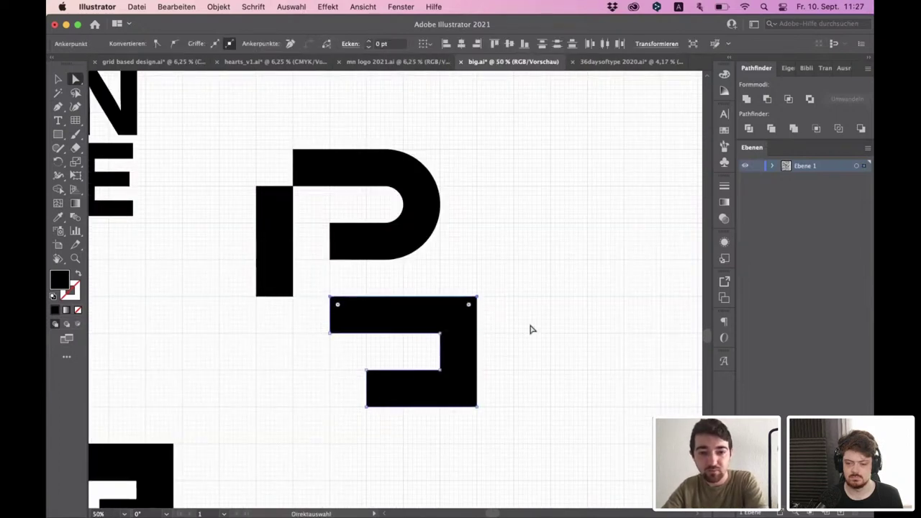
key("Down")
key("Down")
key("Down")
key("Down")
key("Up")
key("shift+Down")
key("shift+Down")
key("shift+Down")
key("shift+Down")
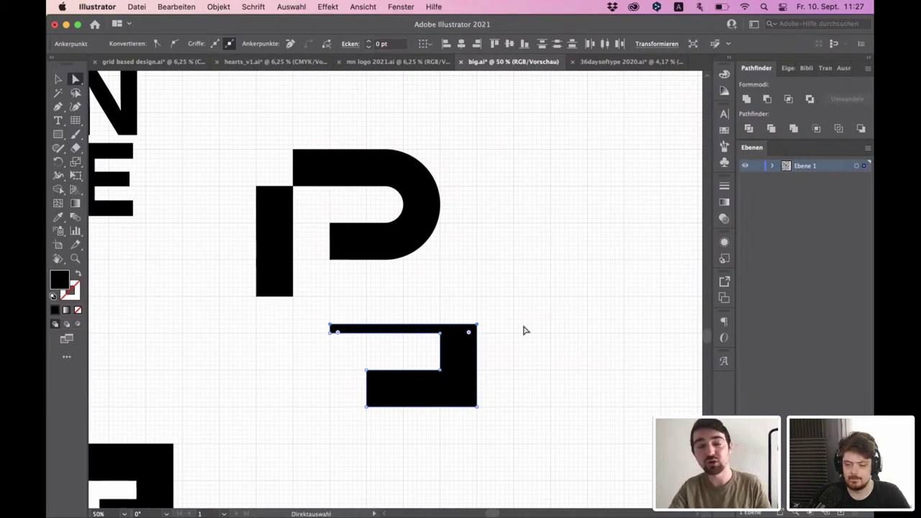
- Round the outer and inner right-hand corners of the thin-armed bowl
left_click_drag(520, 445, 454, 285)
left_click_drag(468, 333, 442, 346)
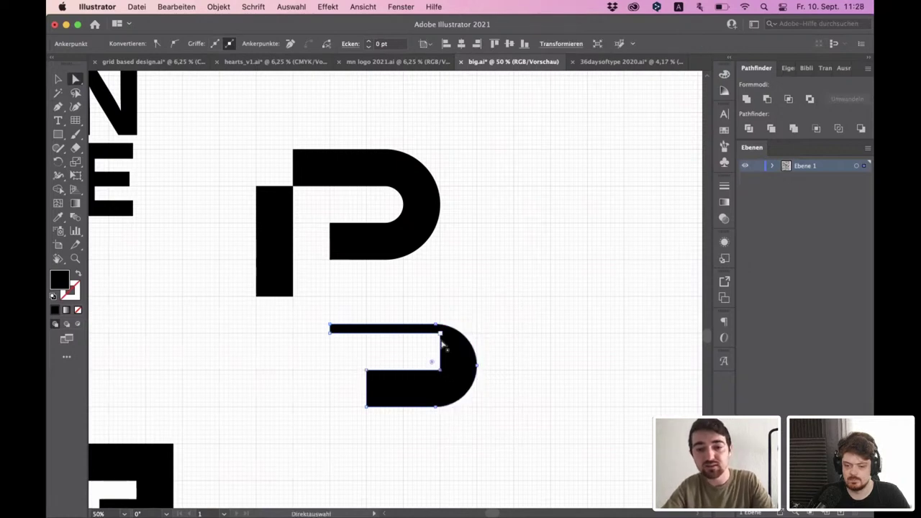
left_click(490, 336)
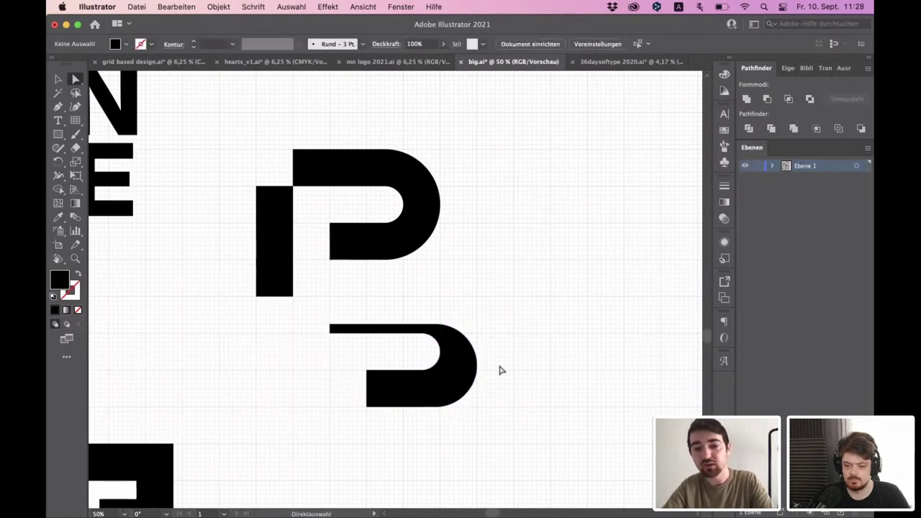
- Shift the inner curve of the thin-armed bowl a quarter of a major grid square to the right
left_click(446, 380)
left_click(427, 336)
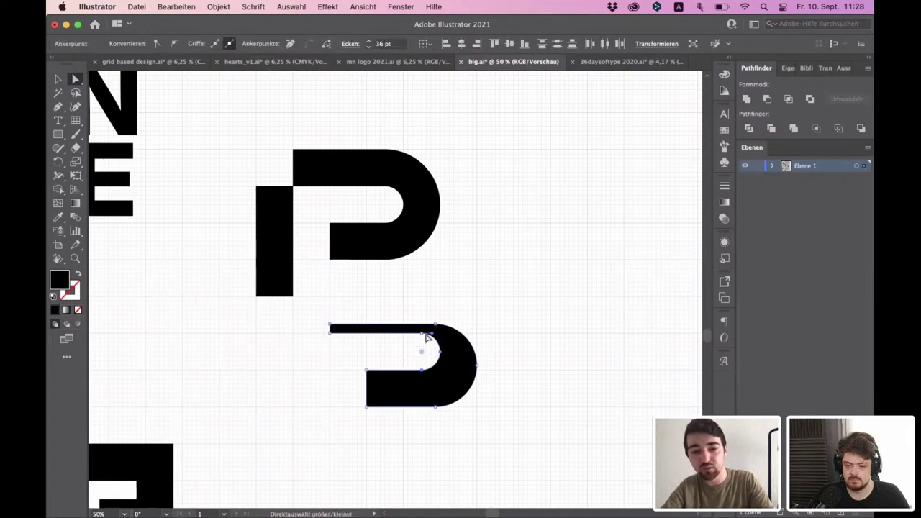
key("shift+Right")
key("shift+Right")
key("shift+Right")
key("shift+Right")
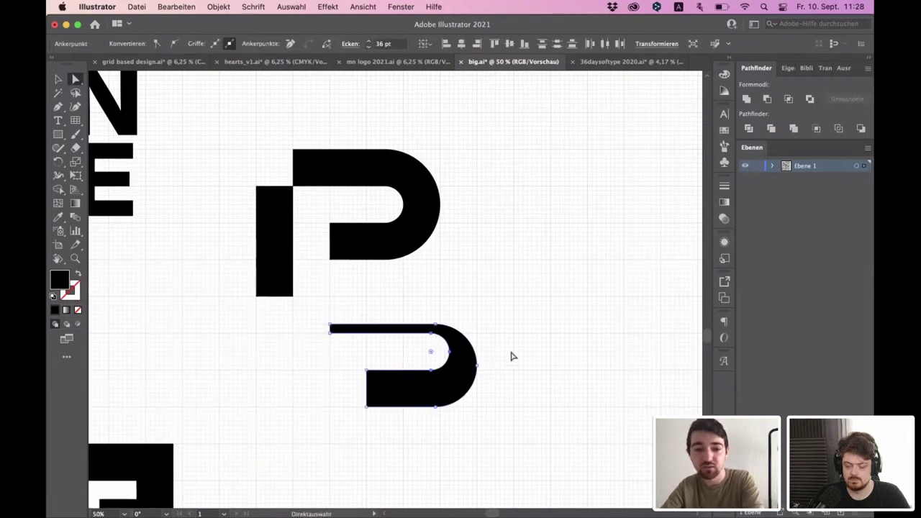
- Move the thin-armed bowl up so its base lines up with the vertical bar's base, and delete the original bowl
left_click(513, 355)
left_click_drag(476, 379, 556, 331)
left_click(438, 219)
key("Delete")
- Shorten the bowl's thin upper arm so its left end aligns with the left end of the thick lower arm
left_click_drag(489, 331, 446, 277)
left_click_drag(390, 242, 353, 185)
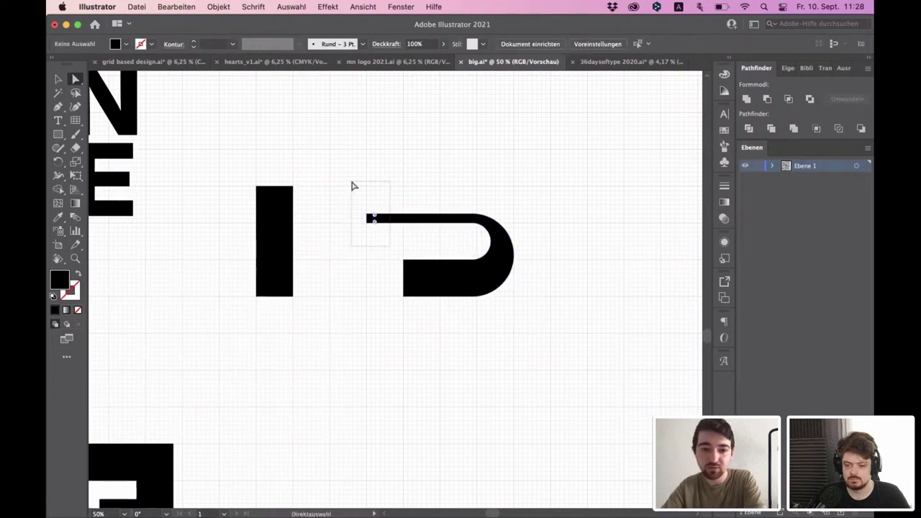
key("shift+Right")
key("shift+Right")
key("shift+Right")
key("shift+Right")
key("shift+Right")
key("shift+Right")
key("shift+Right")
key("shift+Right")
key("shift+Right")
key("shift+Right")
left_click(403, 175)
- Duplicate the bowl above itself, reflect the copy across the horizontal axis and place it so the thin arms overlap
left_click(479, 280)
left_click_drag(479, 280, 484, 169)
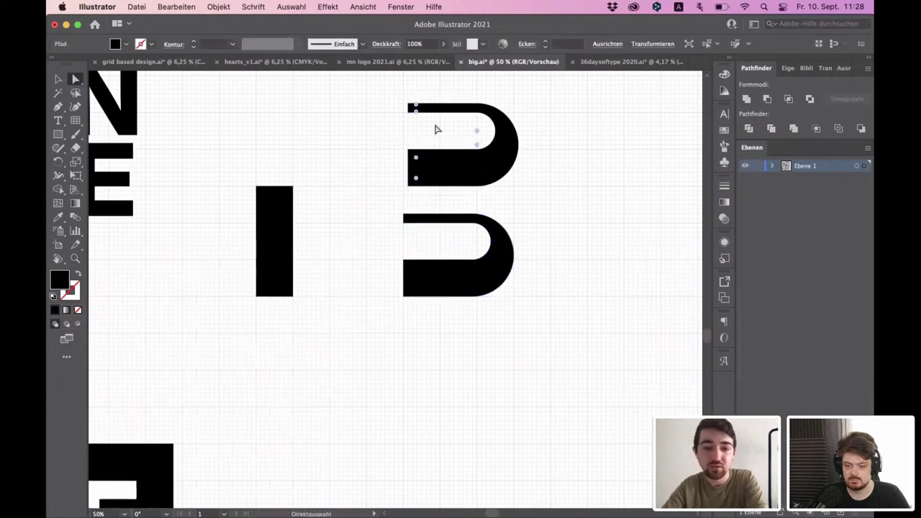
left_click(218, 7)
mouse_move(233, 24)
left_click(410, 69)
left_click(410, 210)
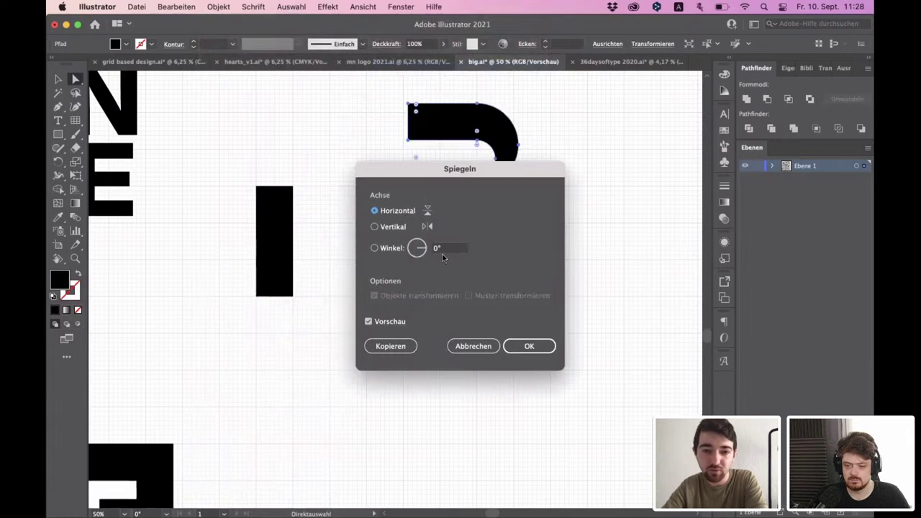
left_click(527, 346)
left_click_drag(501, 131, 494, 173)
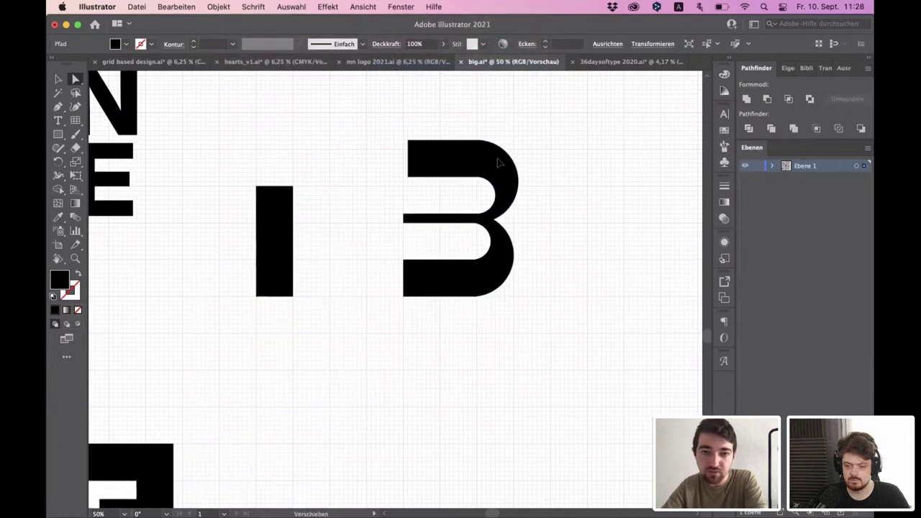
left_click(561, 166)
- Move the vertical bar against the left side of the bowls and extend it down to their base to complete the B
scroll(387, 197, "down", 3)
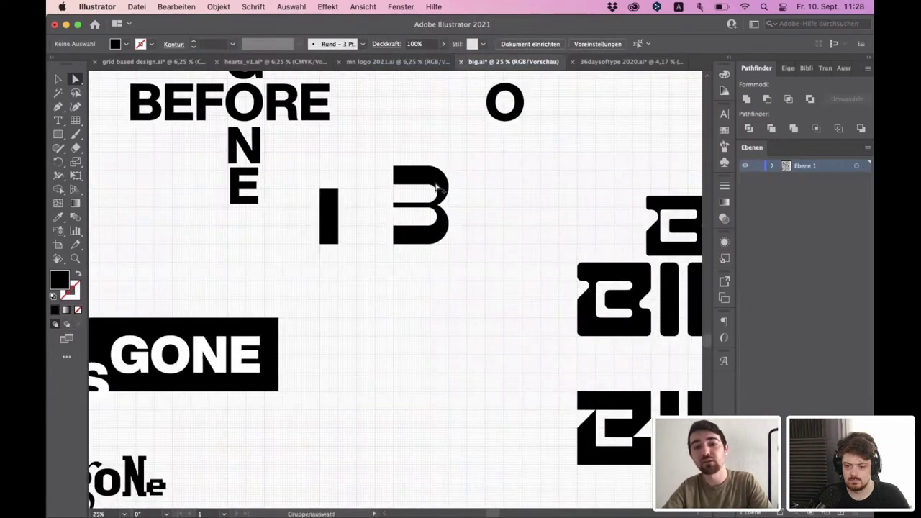
scroll(438, 185, "up", 5)
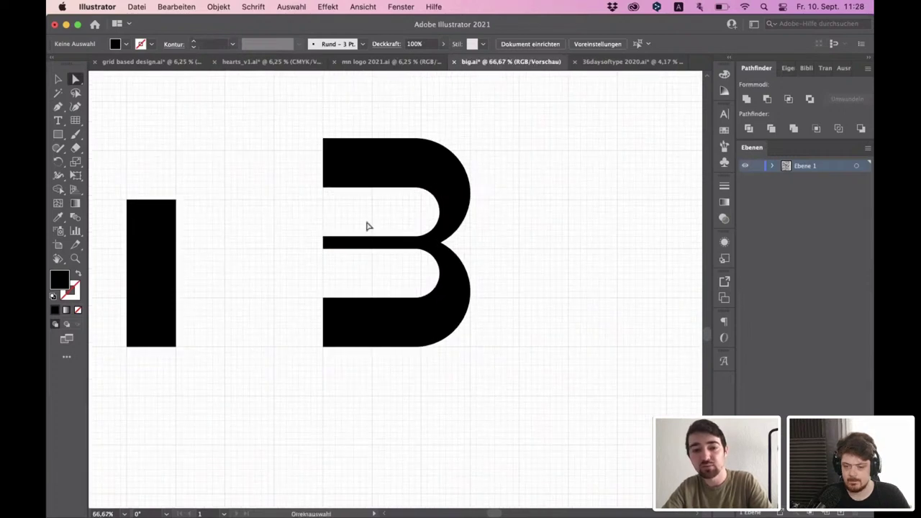
left_click_drag(137, 251, 283, 189)
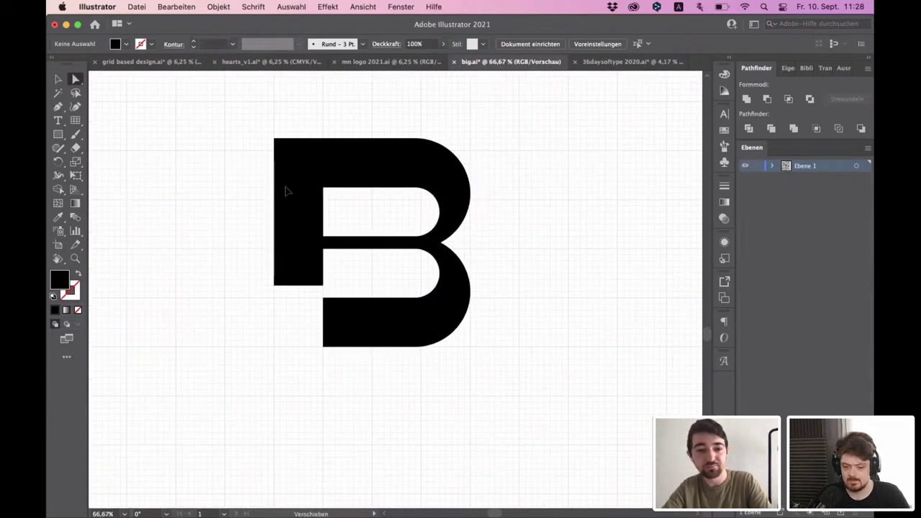
left_click(321, 287)
left_click_drag(323, 287, 331, 347)
left_click(325, 381)
scroll(237, 333, "down", 1)
scroll(248, 337, "down", 2)
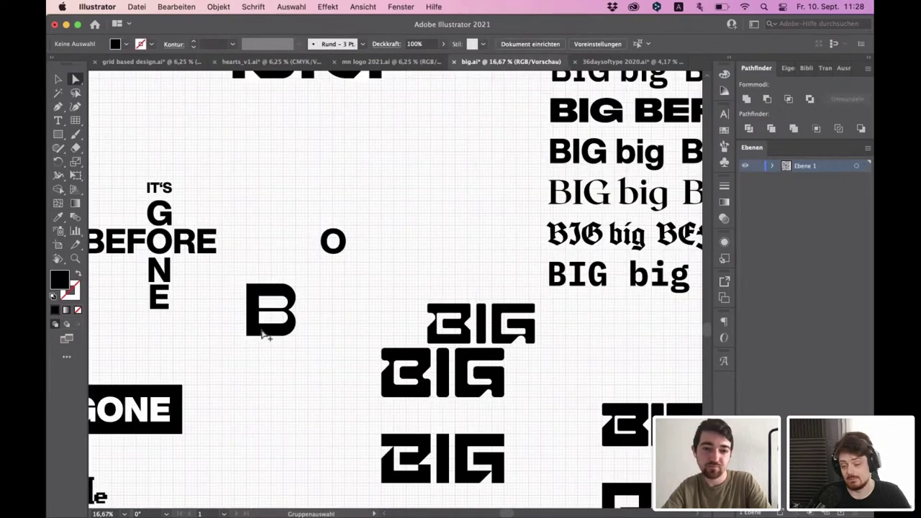
scroll(278, 318, "up", 4)
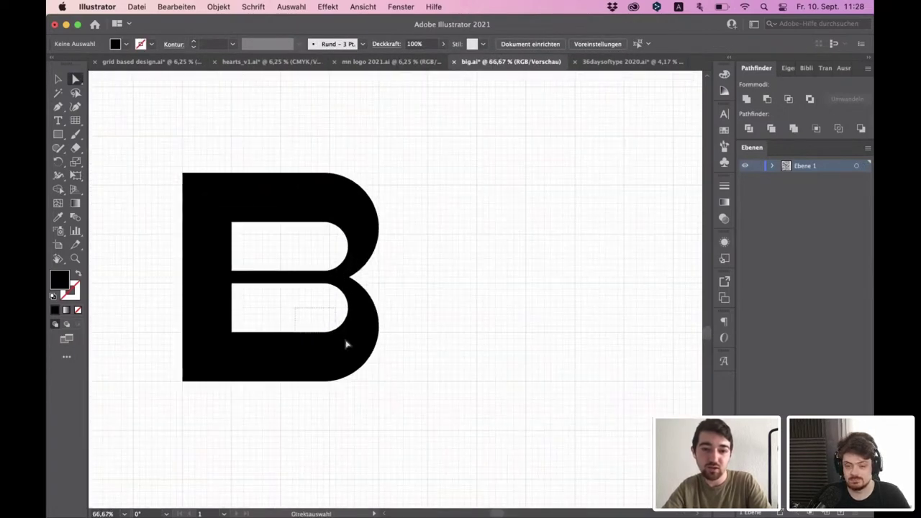
left_click(348, 315)
left_click(323, 284, "shift")
key("Right")
key("super+shift+z")
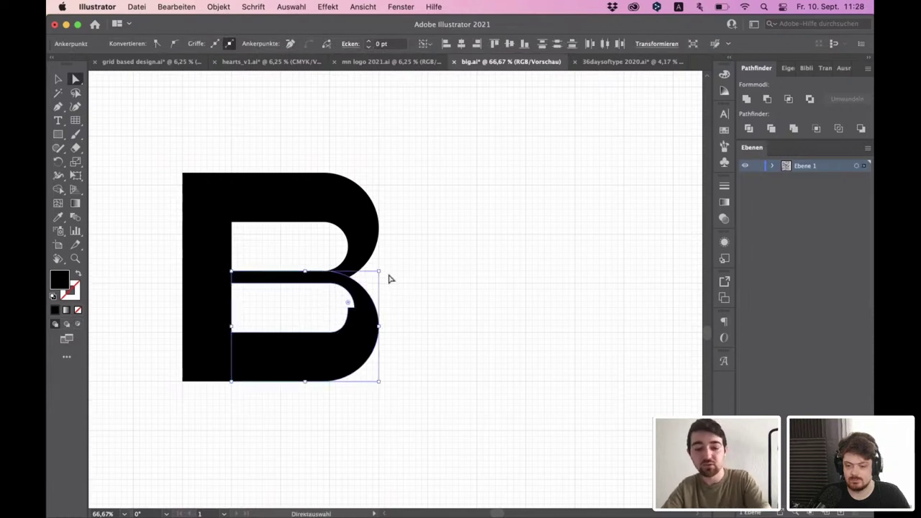
key("super+z")
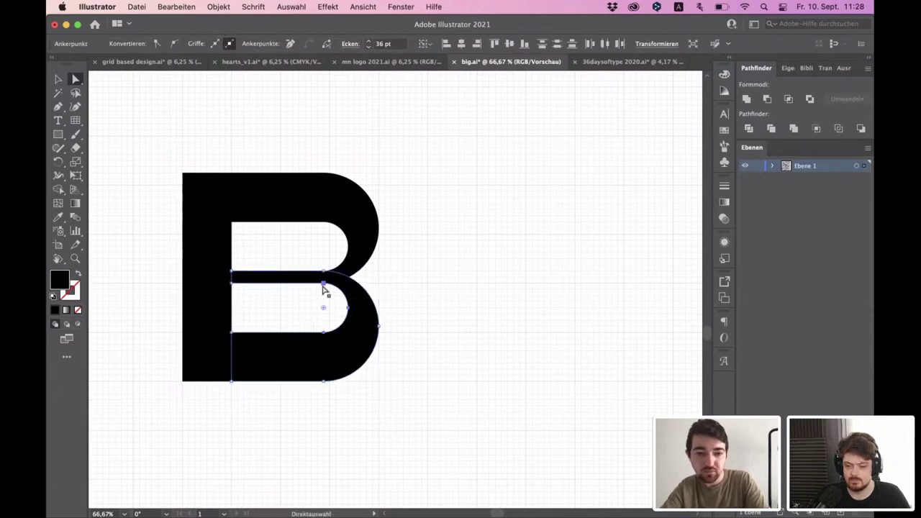
- Shift the inner curves of both counters of the B slightly to the right to thin the bowls' curved sides
left_click(378, 287)
left_click_drag(307, 255, 363, 214)
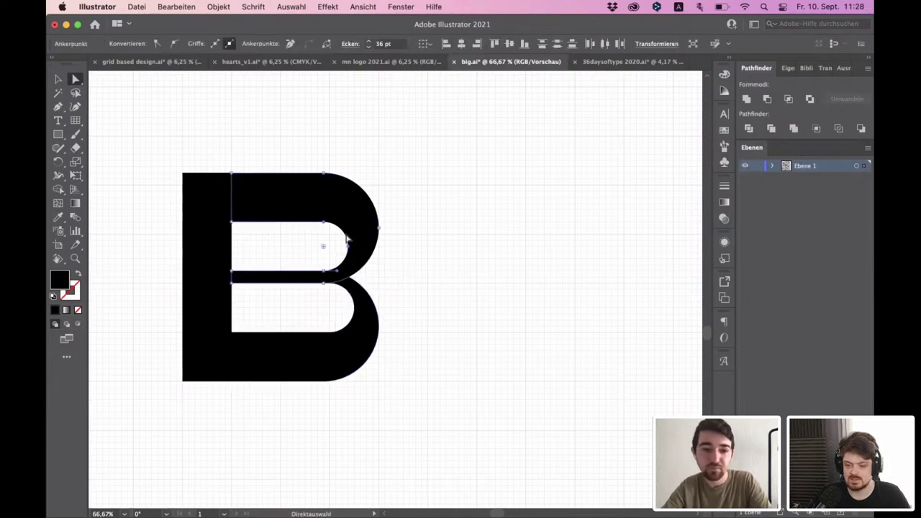
left_click(403, 271)
scroll(363, 277, "down", 5)
scroll(374, 296, "up", 5)
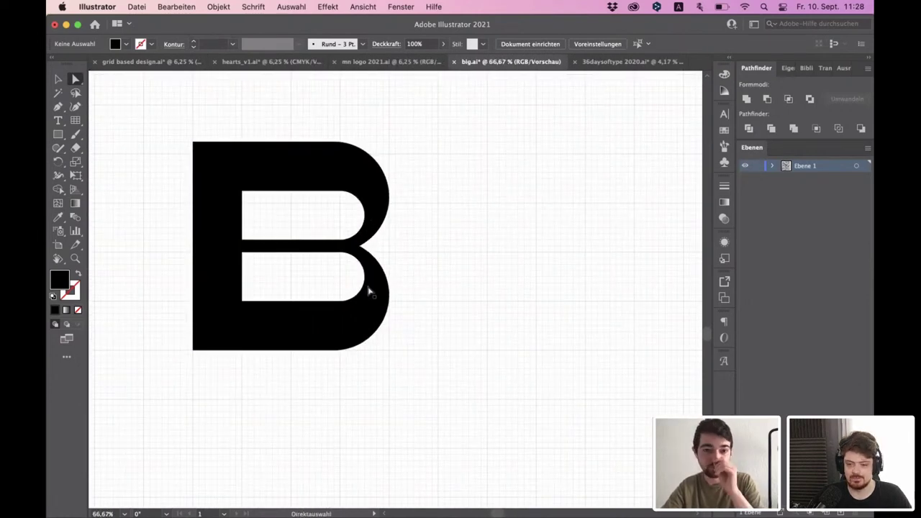
- Copy the stem of the B and place the duplicate as an I to its right with a quarter-square gap
scroll(365, 281, "down", 3)
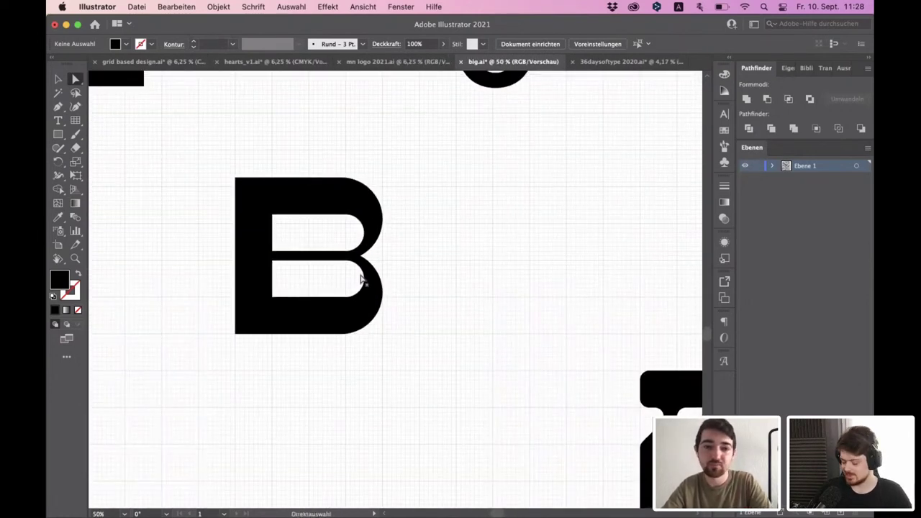
scroll(276, 259, "up", 2)
left_click(223, 237)
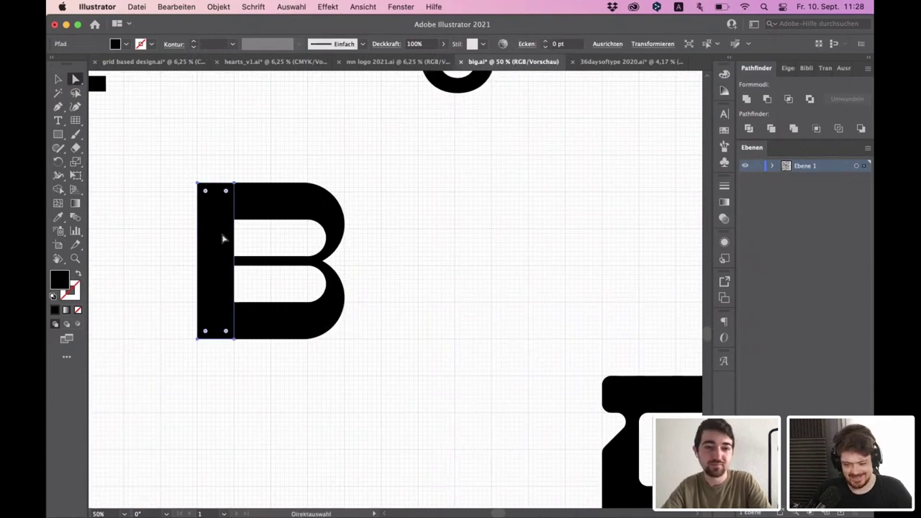
key("super+c")
key("super+v")
left_click_drag(372, 251, 354, 238)
key("Right")
key("Right")
left_click(431, 262)
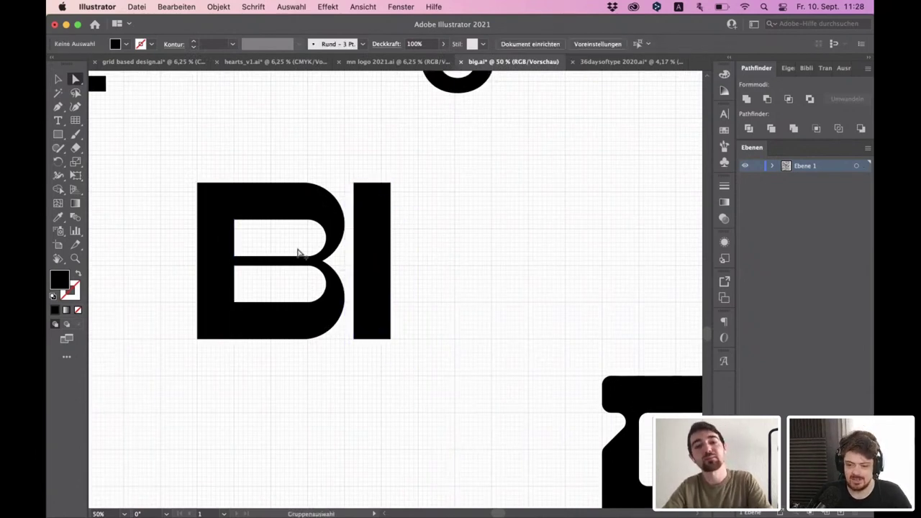
- Examine the new BI letterforms on the grid alongside the surrounding BIG and BEFORE IT'S GONE variations
scroll(297, 250, "down", 2)
scroll(304, 249, "up", 1)
scroll(304, 249, "down", 1)
scroll(292, 247, "up", 2)
left_click(235, 209)
left_click(61, 105)
left_click(74, 80)
left_click(218, 135)
scroll(364, 206, "down", 2)
scroll(367, 222, "left", 2)
scroll(367, 229, "down", 1)
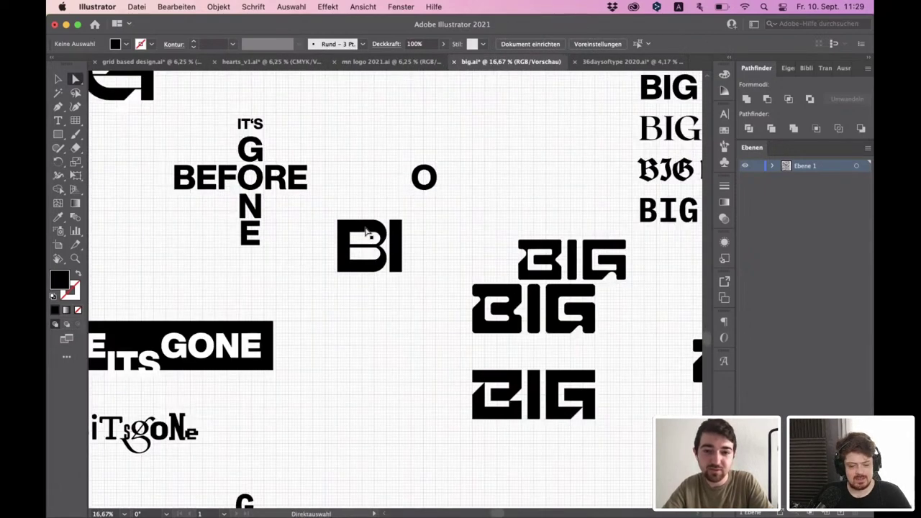
scroll(365, 232, "up", 1)
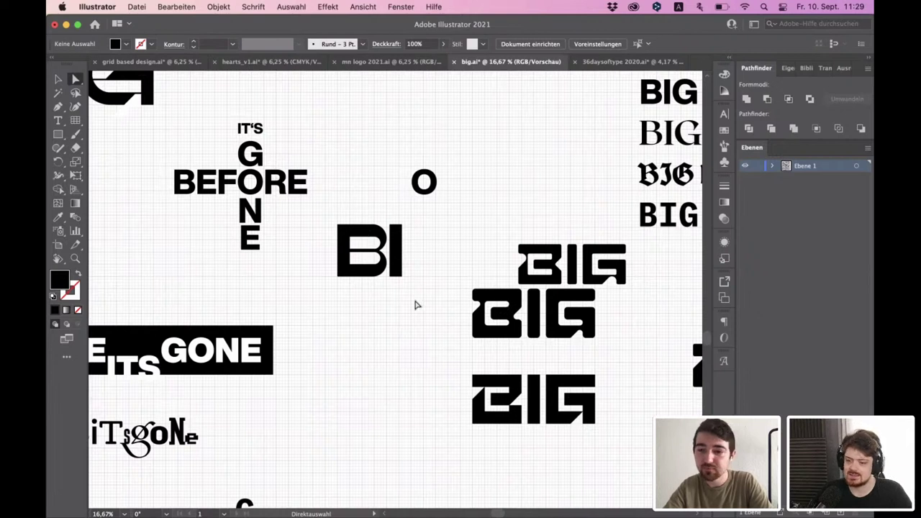
scroll(373, 329, "up", 1)
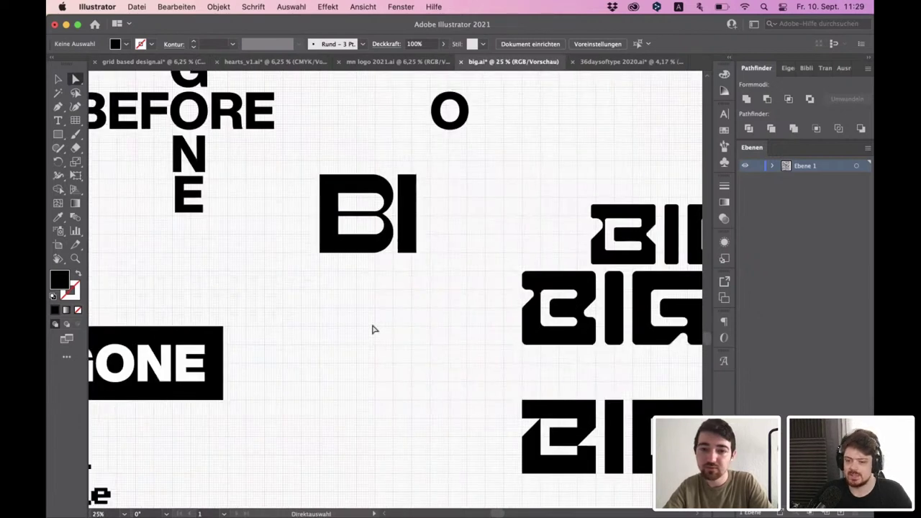
scroll(373, 329, "down", 5)
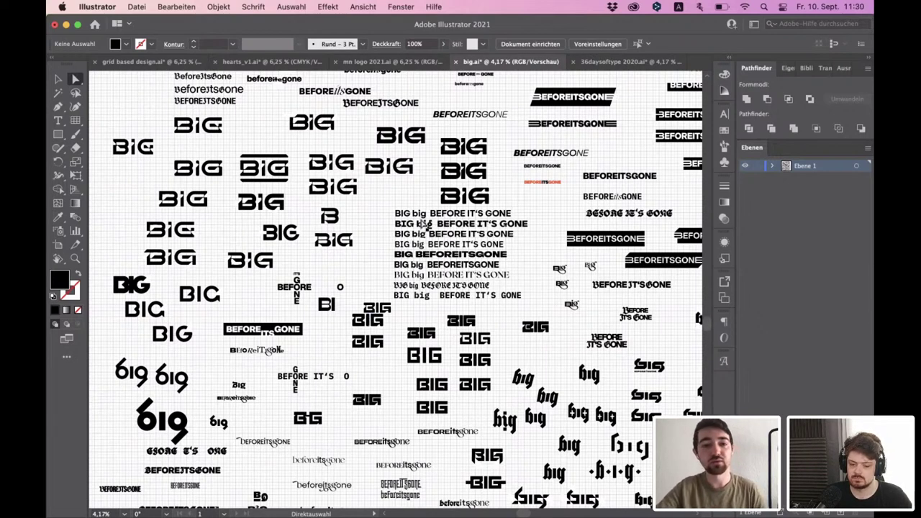
scroll(410, 292, "up", 1)
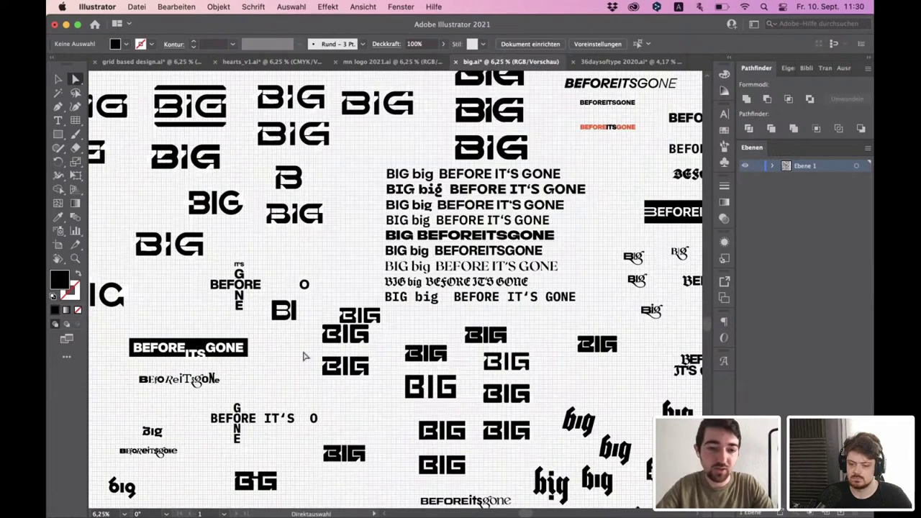
- Look over the wide BIG logo variations, including those with cut counters and framing bars
scroll(305, 356, "left", 5)
scroll(306, 356, "up", 3)
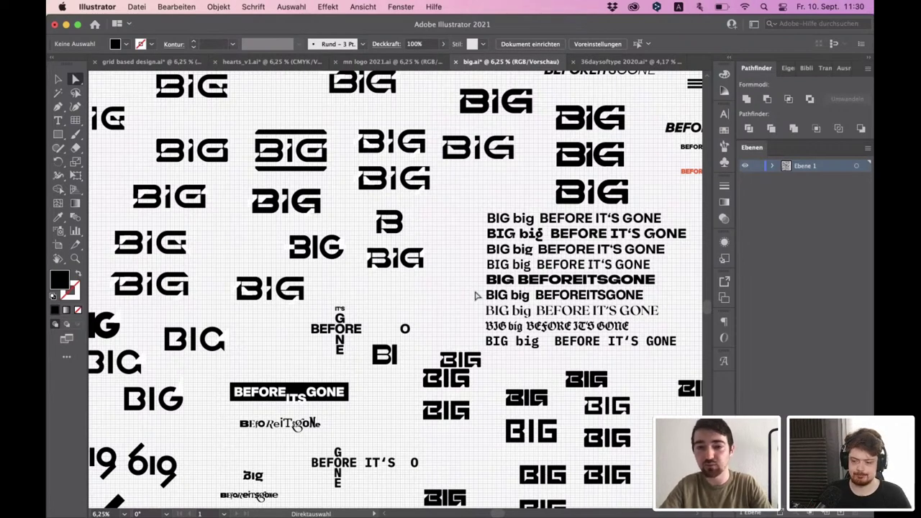
scroll(474, 295, "up", 5)
scroll(475, 295, "left", 3)
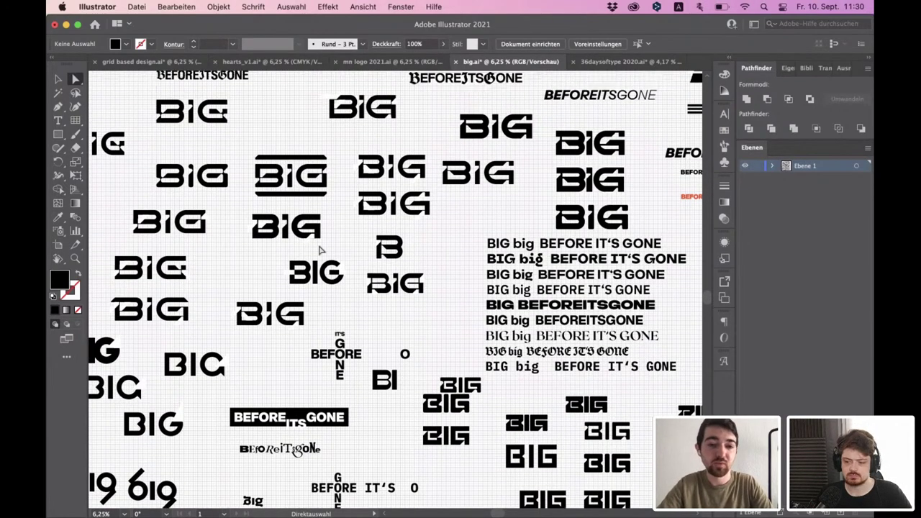
scroll(382, 271, "up", 1)
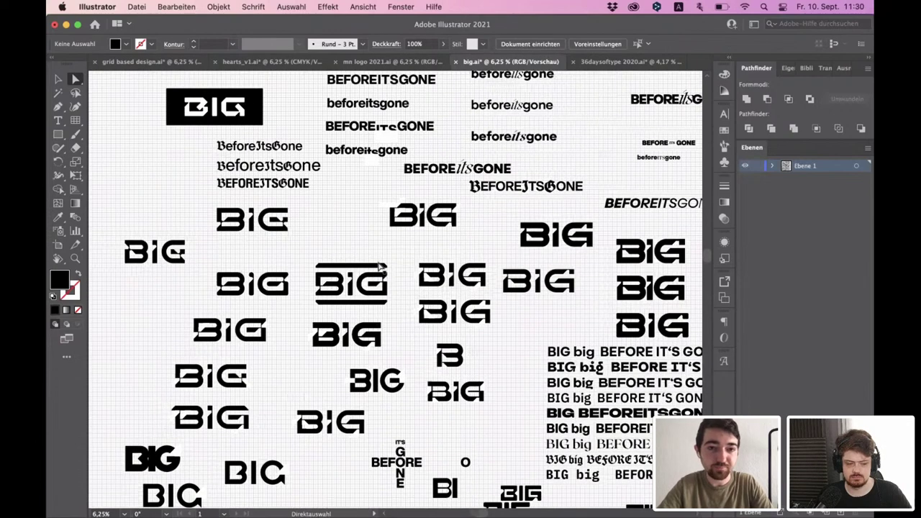
- Switch to the mn logo 2021.ai document and survey its grid of MN monogram sketches
left_click(401, 63)
scroll(346, 146, "up", 5)
scroll(389, 205, "down", 1)
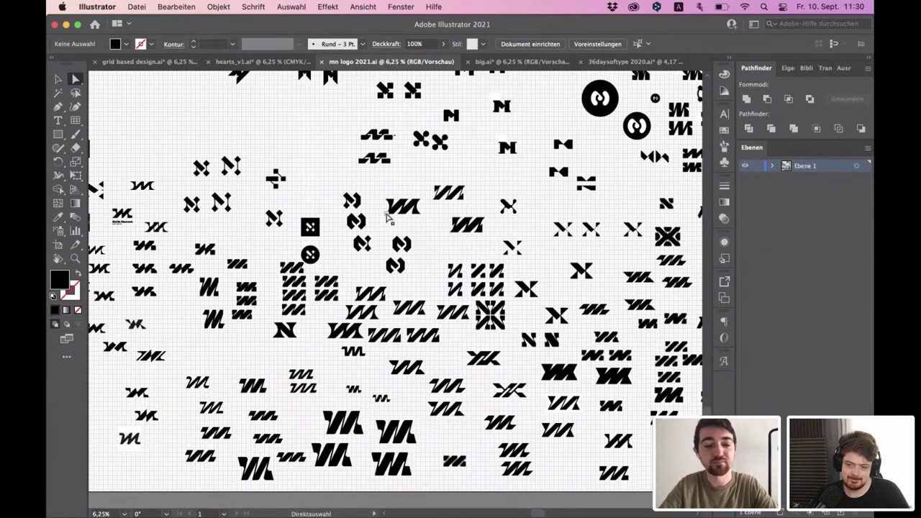
scroll(413, 287, "left", 3)
scroll(414, 288, "up", 2)
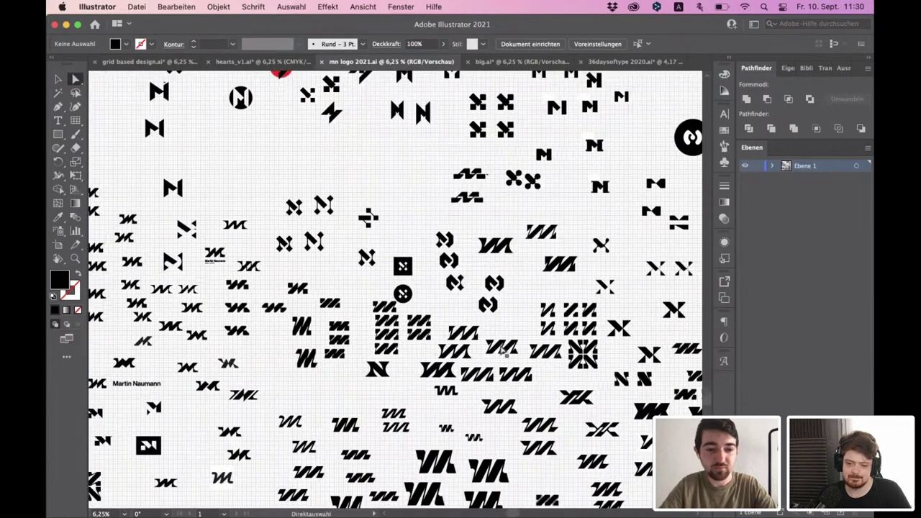
scroll(502, 348, "up", 3)
scroll(499, 349, "down", 2)
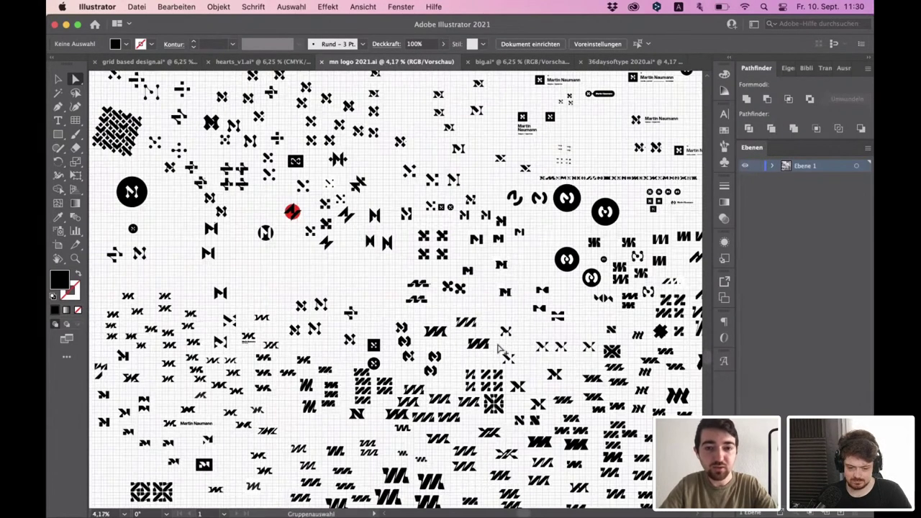
scroll(497, 348, "left", 2)
scroll(496, 348, "up", 1)
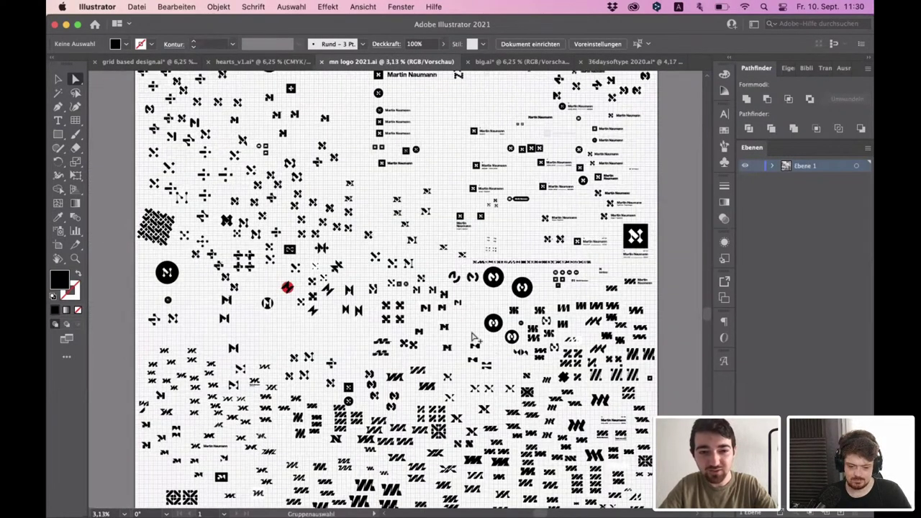
scroll(489, 367, "down", 1)
scroll(503, 392, "up", 1)
scroll(507, 397, "up", 1)
scroll(507, 397, "down", 1)
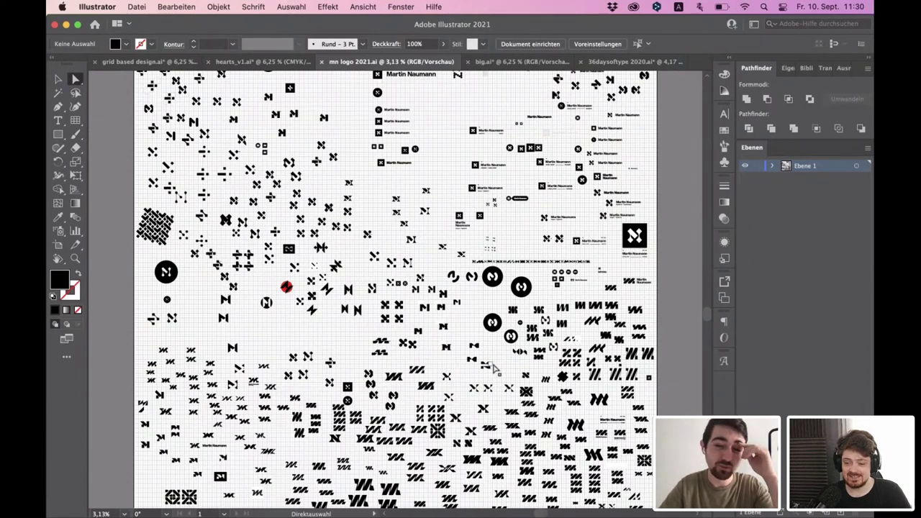
- Examine the monogram and name lockups in the sheet's upper area, including the rounded mark set in a square and a circle
scroll(495, 368, "up", 2)
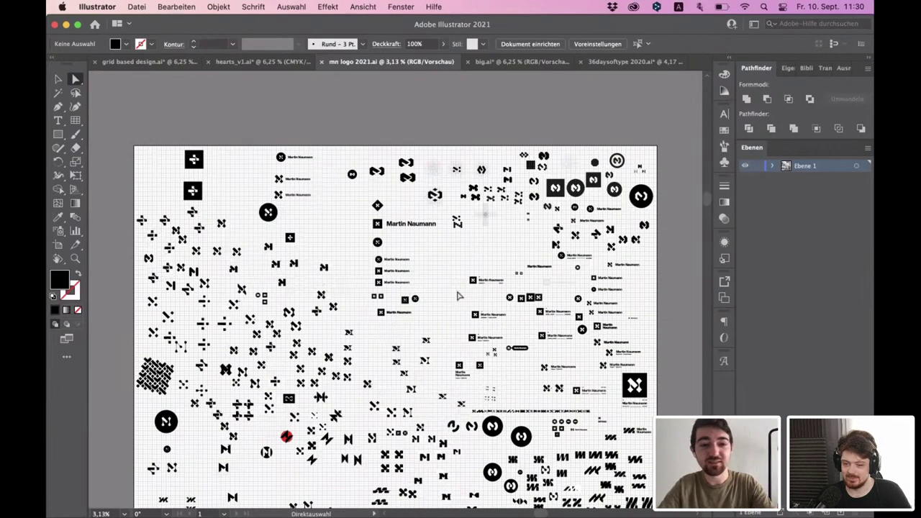
scroll(482, 250, "up", 1)
scroll(512, 212, "up", 1)
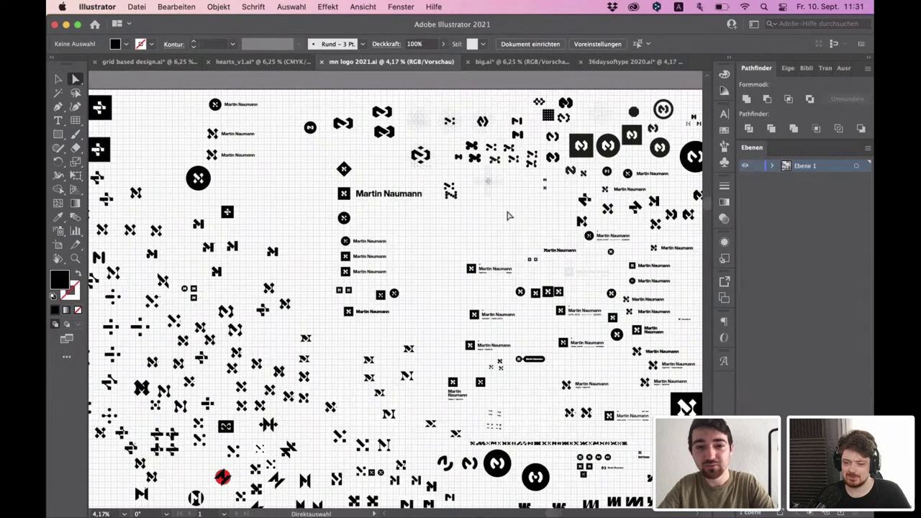
scroll(509, 213, "up", 4)
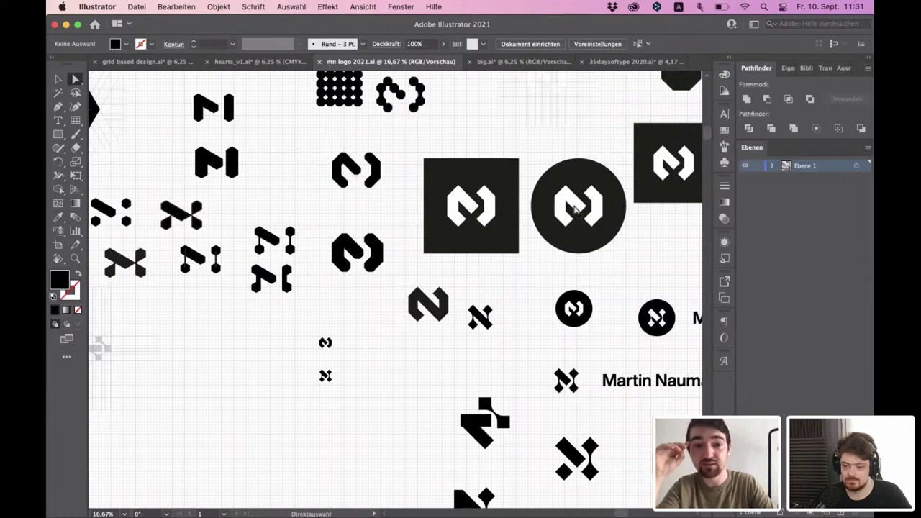
scroll(524, 216, "down", 5)
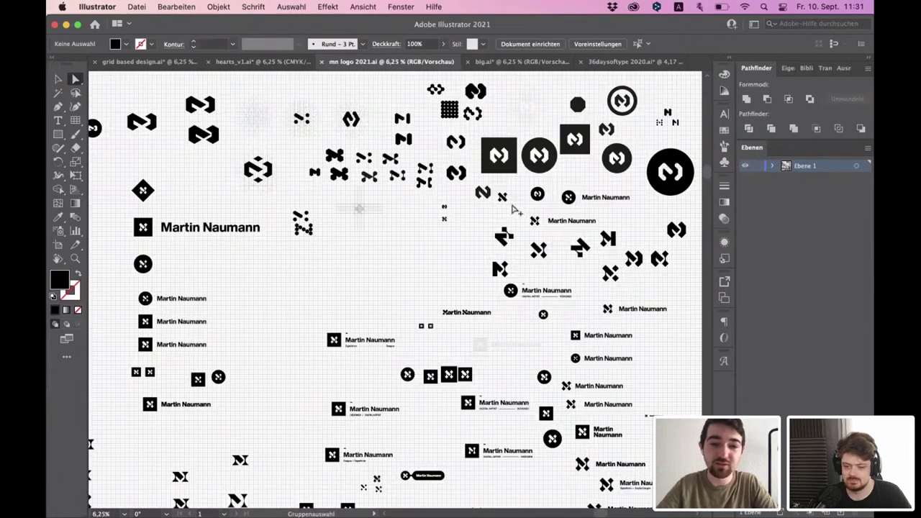
scroll(454, 297, "down", 2)
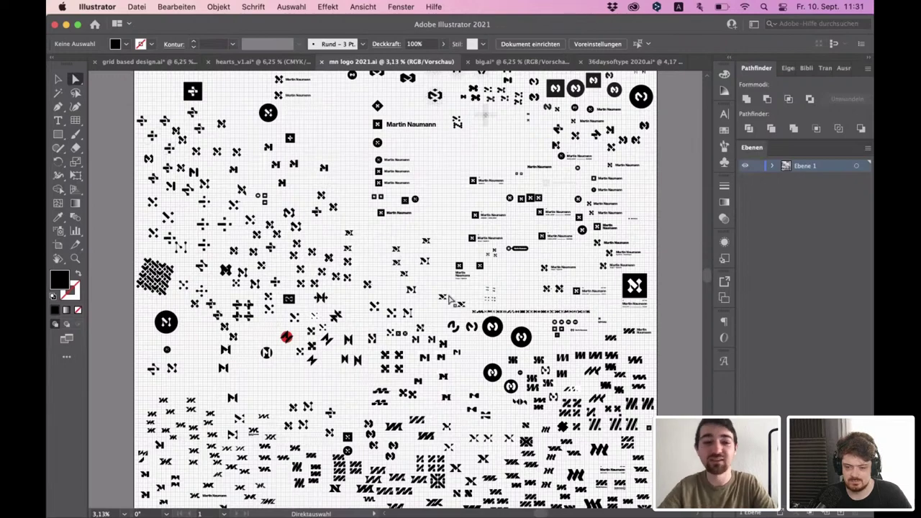
- Examine the monogram variations built from bars, dots and squares in the sheet's left area
scroll(455, 296, "up", 1)
scroll(428, 288, "down", 2)
scroll(421, 286, "down", 4)
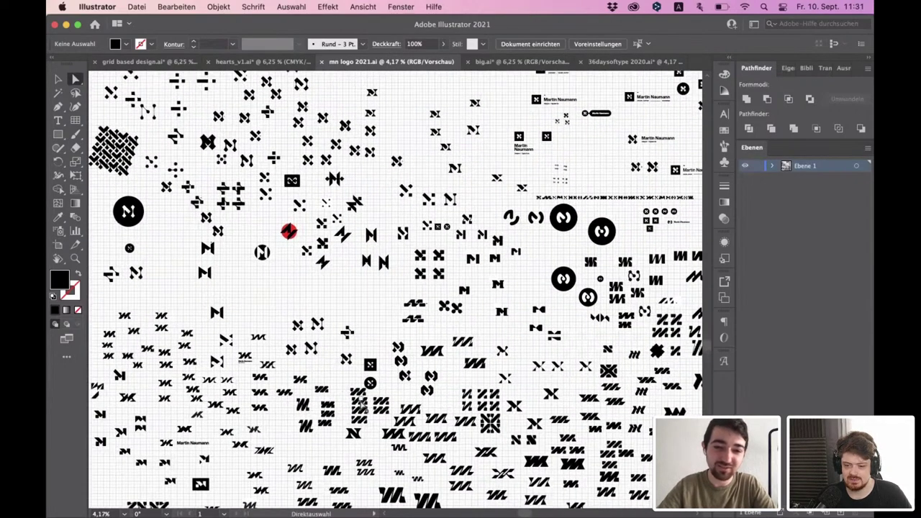
scroll(363, 405, "up", 10)
scroll(363, 405, "left", 8)
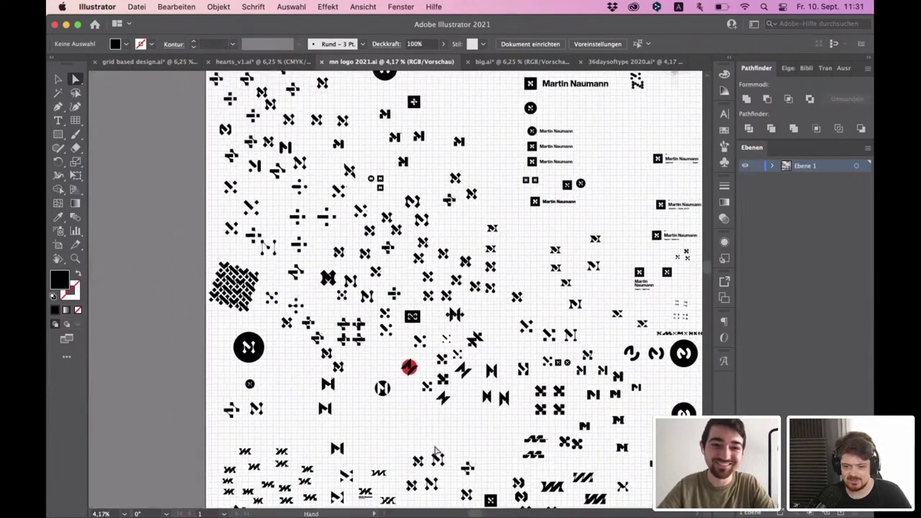
scroll(401, 329, "up", 1)
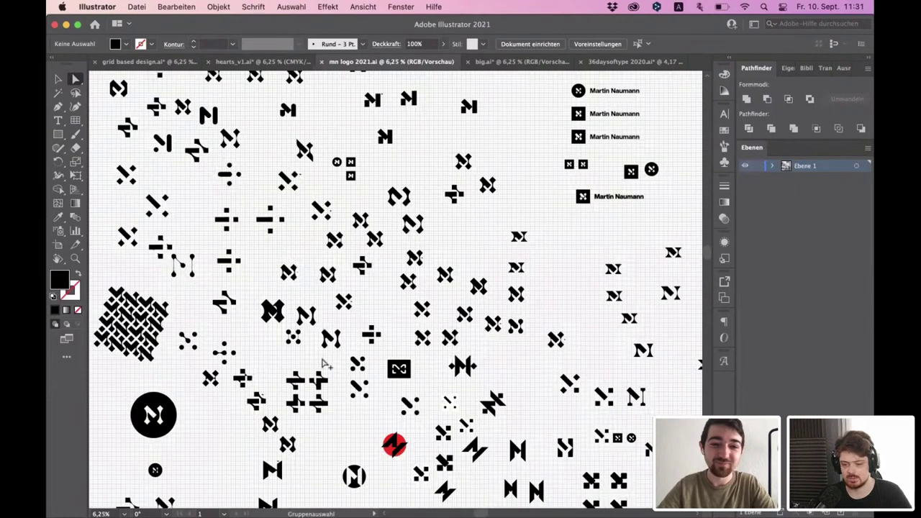
scroll(323, 363, "up", 1)
scroll(465, 344, "up", 1)
left_click_drag(343, 337, 423, 370)
scroll(358, 352, "up", 15)
scroll(358, 353, "left", 11)
scroll(331, 296, "up", 1)
left_click_drag(335, 298, 443, 322)
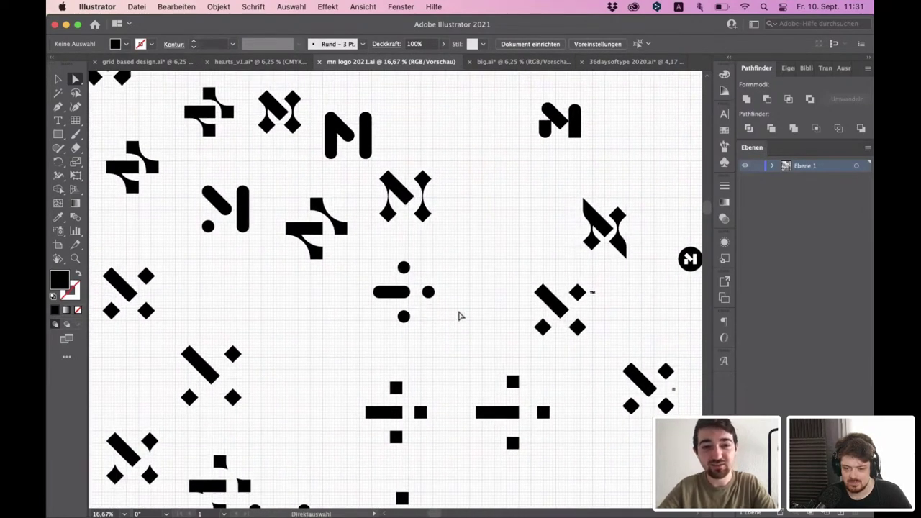
scroll(443, 323, "up", 15)
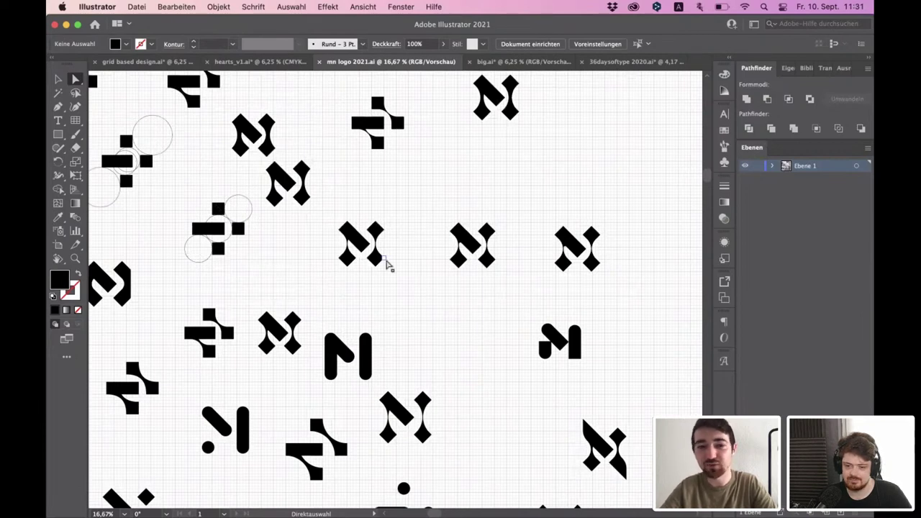
- Inspect the monogram construction where three outline circles are fitted between the black squares and the bar
scroll(272, 228, "up", 4)
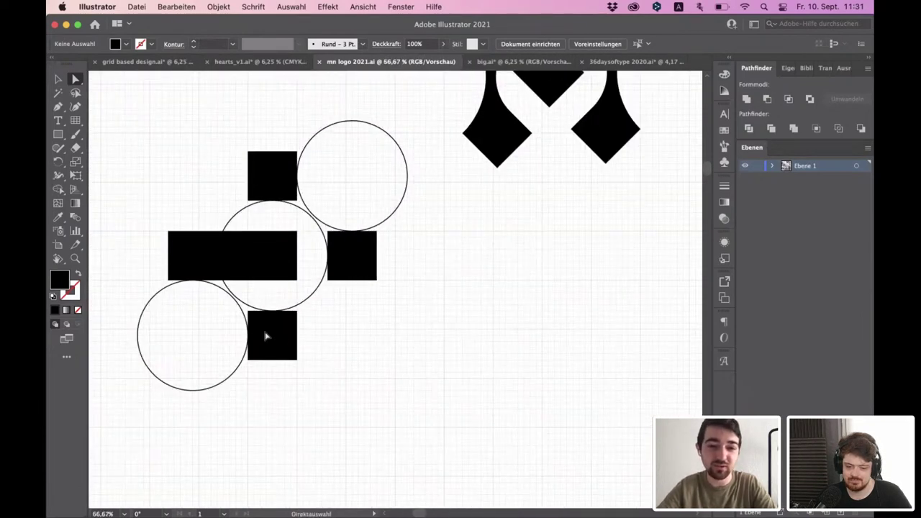
scroll(278, 334, "up", 2)
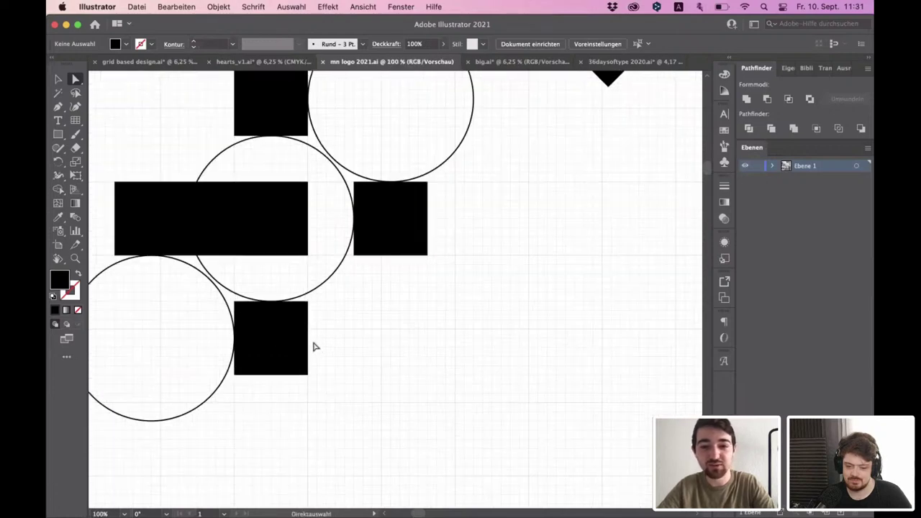
scroll(313, 320, "down", 2)
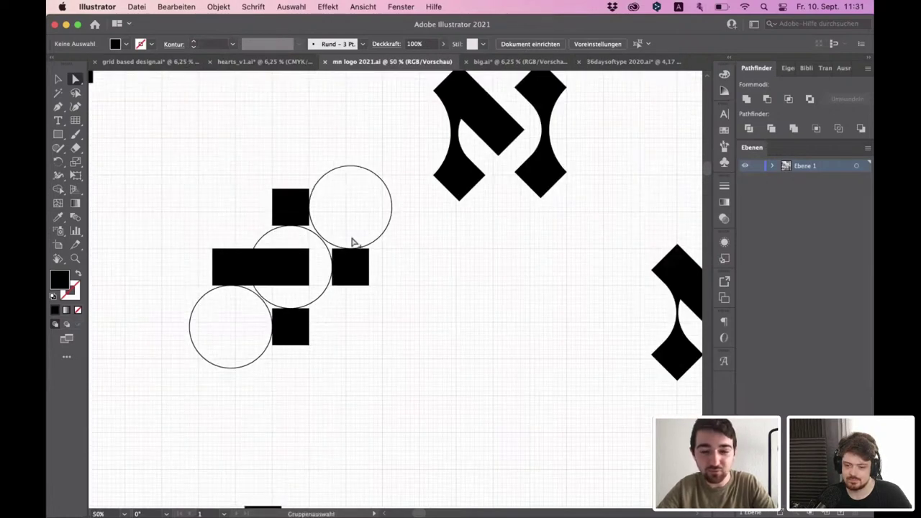
scroll(353, 243, "down", 2)
- Switch to the grid based design.ai document and examine the HEARTS wordmark variations
left_click(198, 65)
scroll(493, 233, "down", 1)
scroll(316, 219, "up", 3)
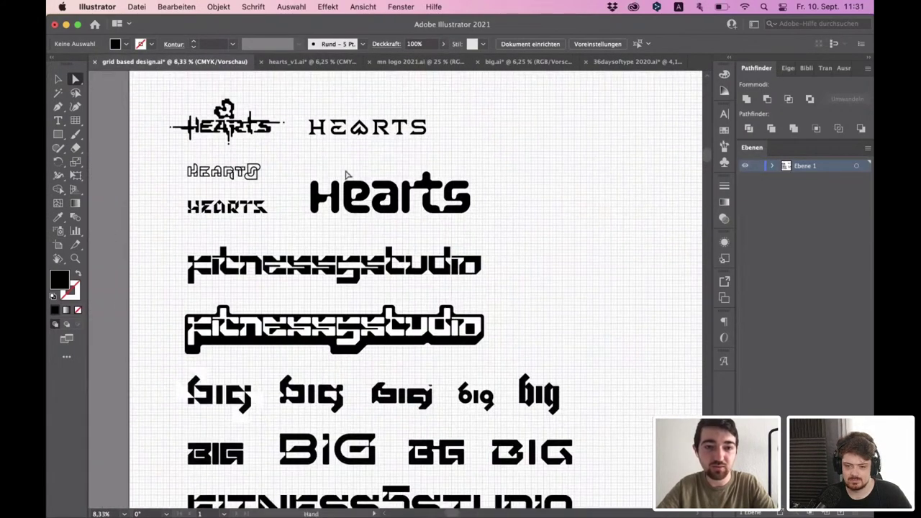
scroll(346, 174, "up", 2)
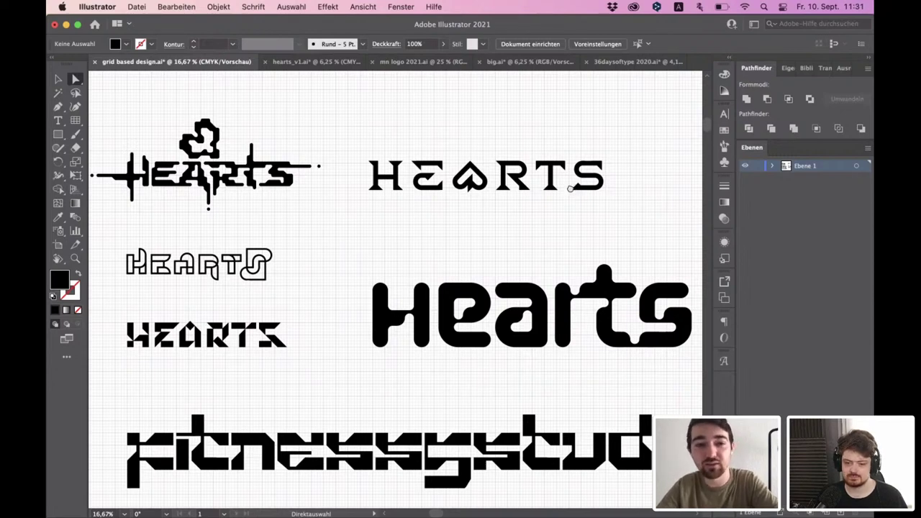
scroll(572, 190, "left", 3)
scroll(572, 191, "down", 2)
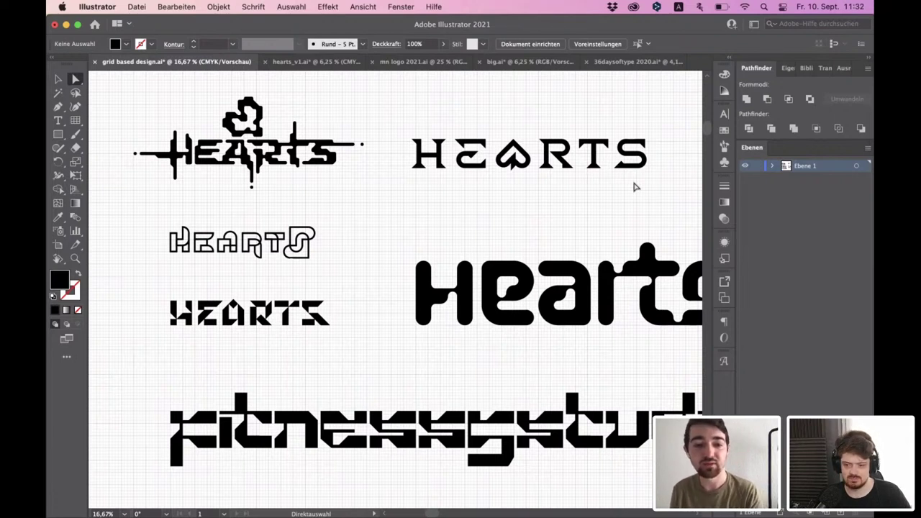
left_click_drag(623, 181, 592, 201)
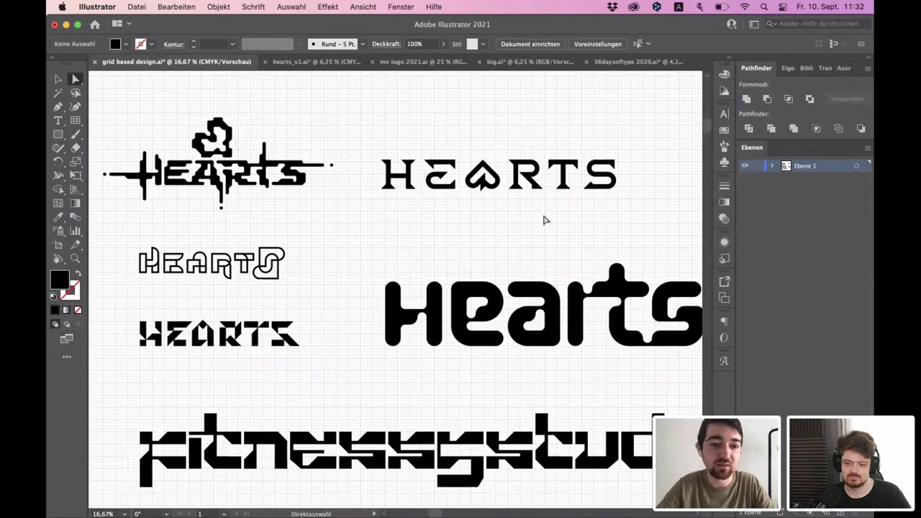
- Inspect the angular HEARTS wordmark with extended strokes and the heart outline above it
scroll(208, 128, "up", 3)
left_click_drag(234, 150, 296, 220)
left_click_drag(385, 206, 410, 197)
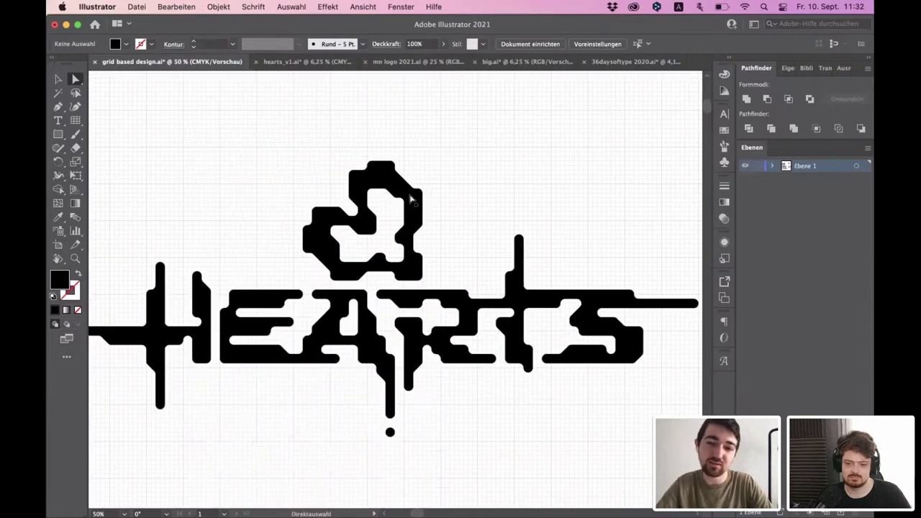
- Go to the grid-built heart shapes and rotate the canvas view to 45° so the hearts stand upright
scroll(374, 214, "down", 6)
scroll(460, 319, "up", 1)
scroll(417, 266, "up", 5)
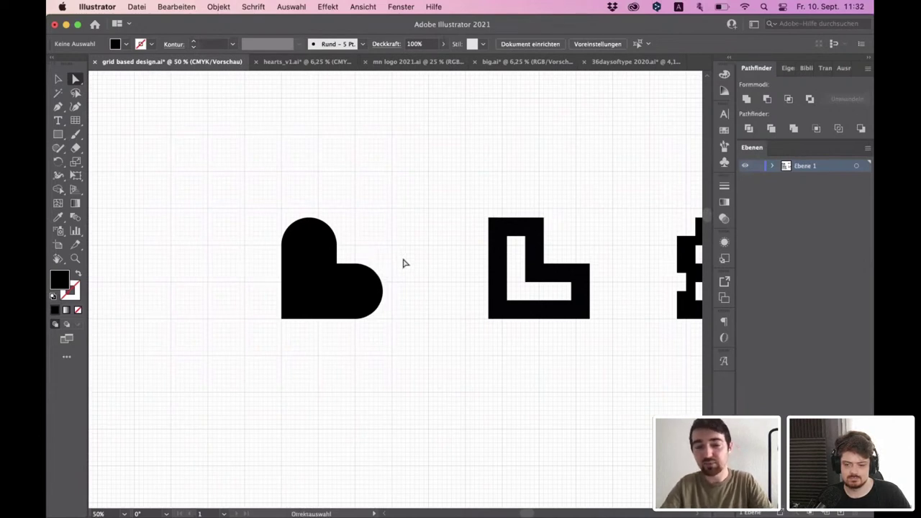
left_click(60, 245)
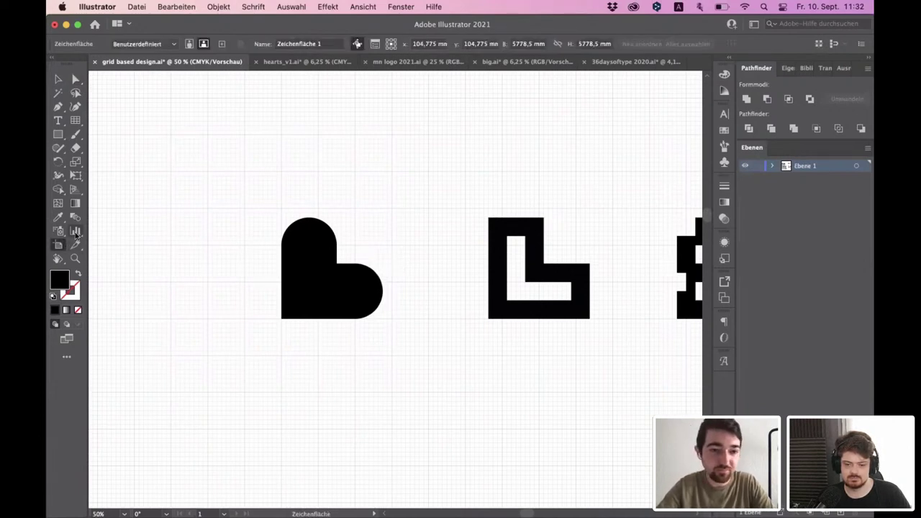
left_click(58, 258)
left_click_drag(410, 277, 396, 260)
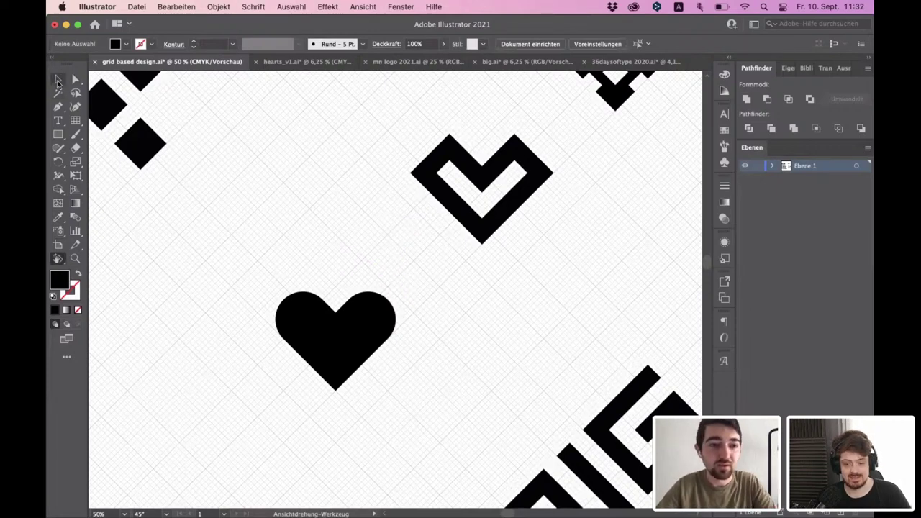
left_click(58, 79)
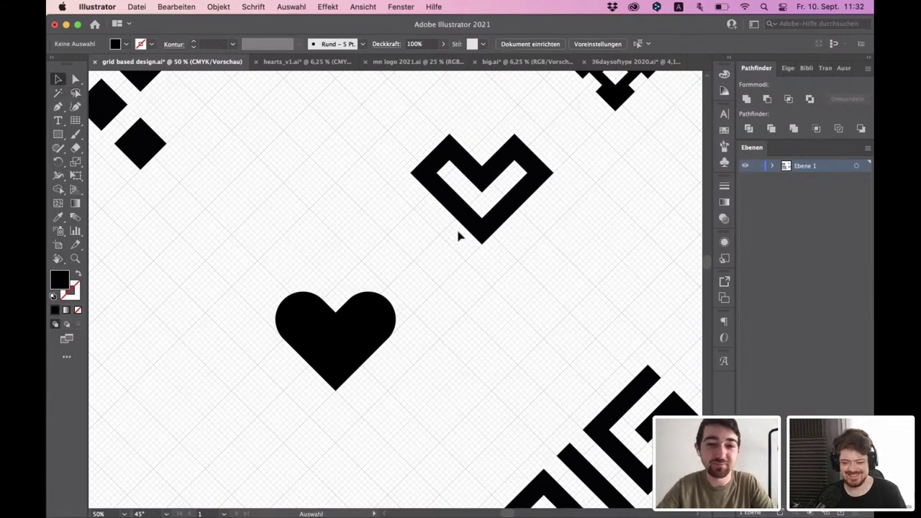
- Examine the progression of heart icons from the solid rounded heart through the outlined heart to the stepped and chamfered versions
scroll(460, 235, "down", 3)
scroll(460, 234, "right", 1)
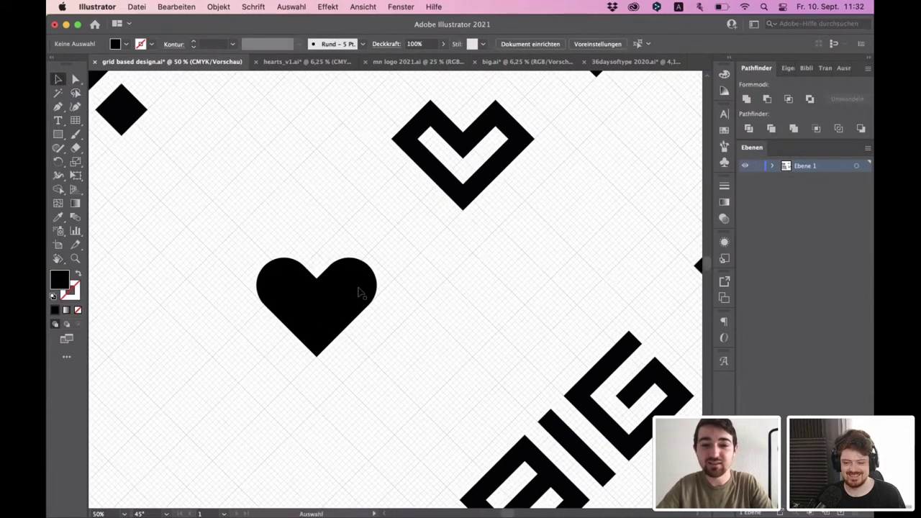
scroll(424, 317, "up", 5)
scroll(423, 317, "right", 1)
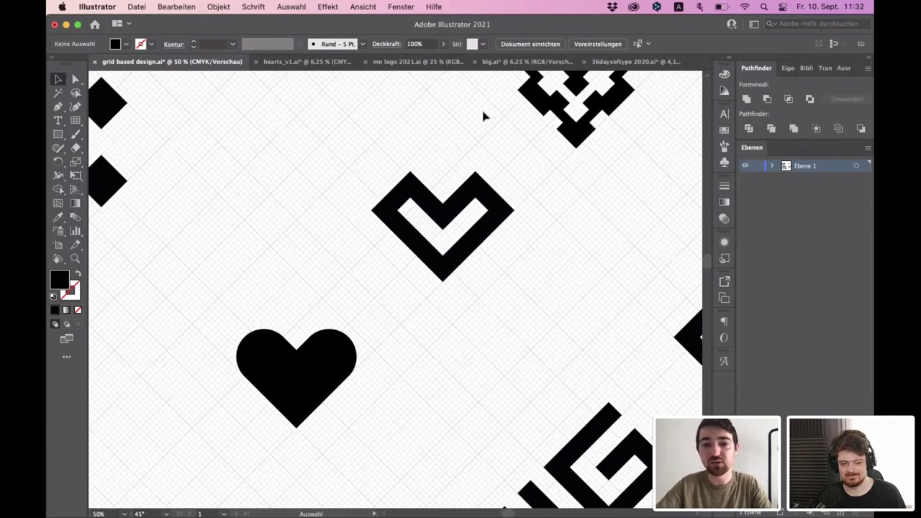
scroll(483, 191, "up", 3)
scroll(482, 192, "right", 3)
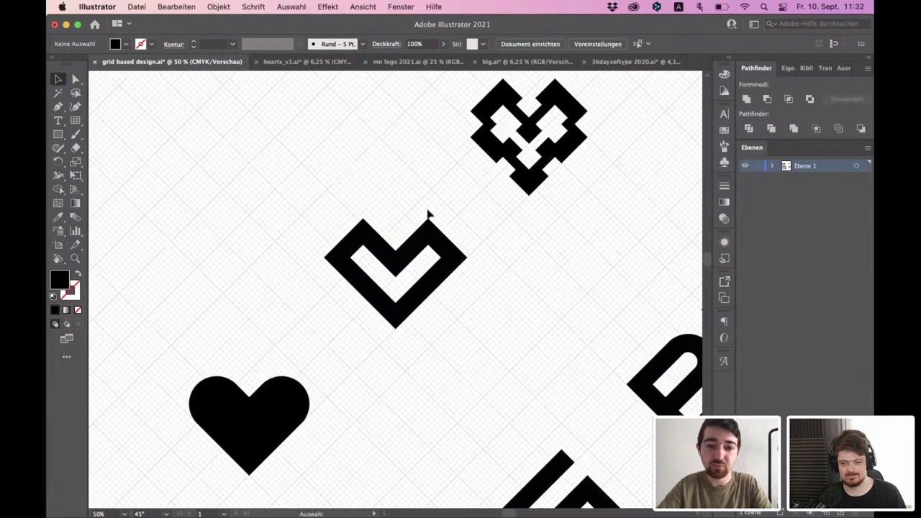
scroll(514, 214, "up", 5)
scroll(514, 214, "right", 5)
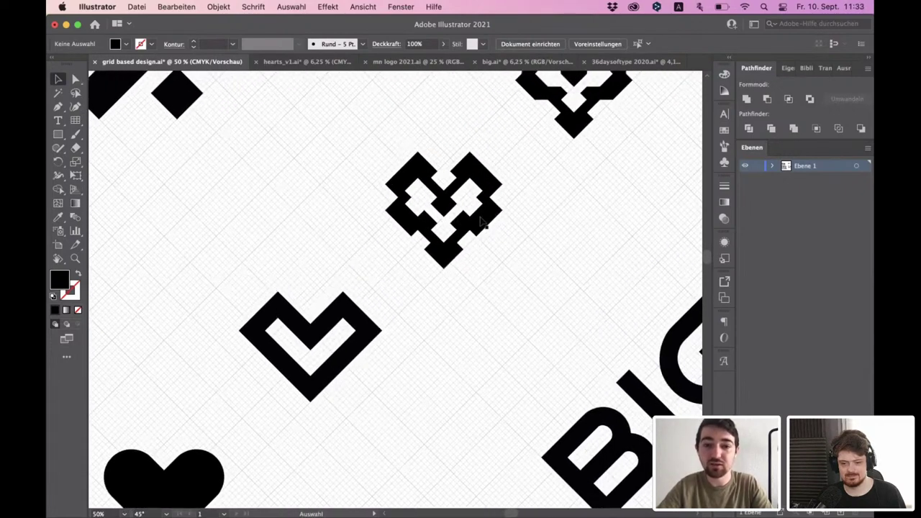
scroll(534, 214, "up", 3)
scroll(534, 213, "right", 2)
scroll(564, 192, "up", 4)
scroll(564, 191, "right", 8)
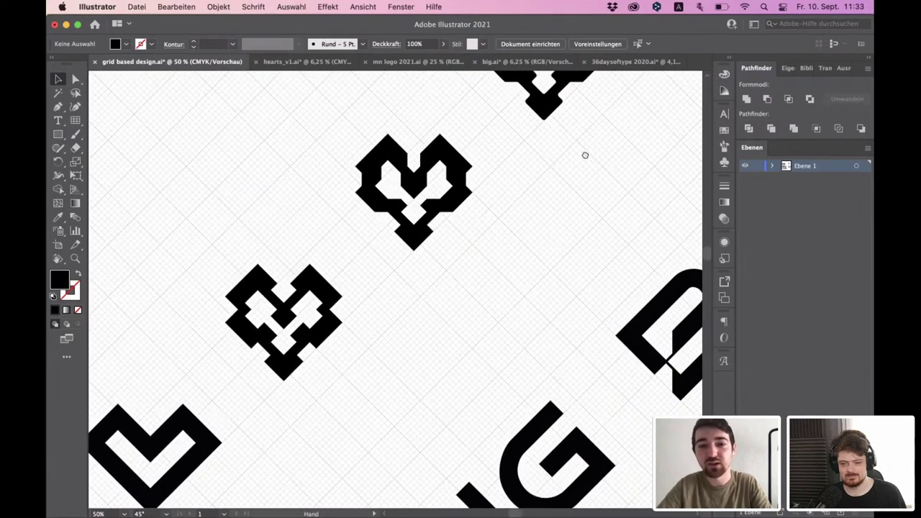
- Examine the last heart icons in the progression, with the chamfered notches and the rounded corners
scroll(590, 148, "left", 5)
scroll(589, 148, "down", 2)
scroll(548, 242, "right", 1)
scroll(549, 243, "up", 1)
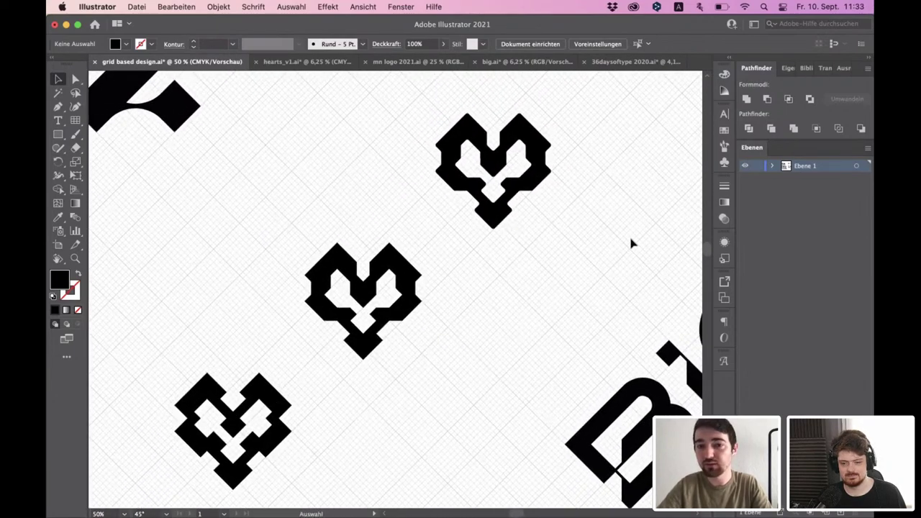
scroll(568, 252, "up", 2)
scroll(569, 252, "right", 2)
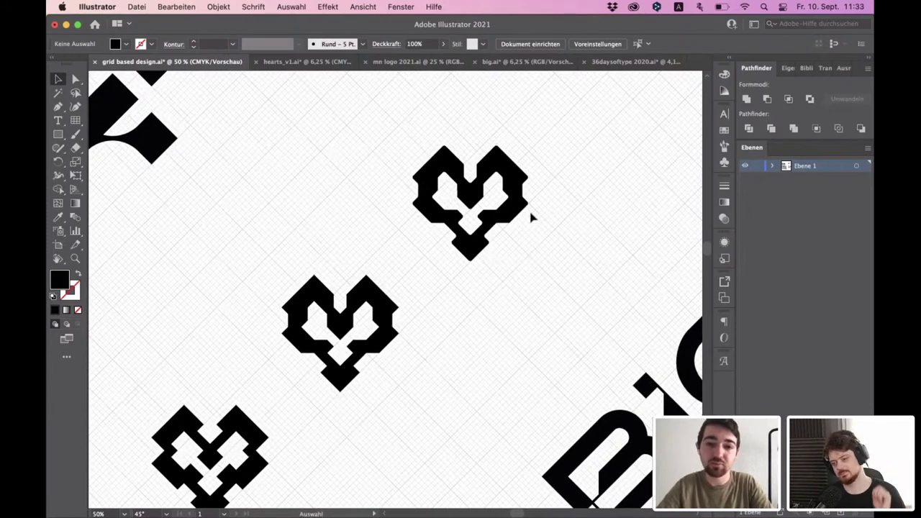
- Rotate the canvas view back to 0° and return to the overview of the HEARTS wordmark variations
scroll(530, 218, "down", 7)
key("shift+h")
left_click_drag(184, 266, 400, 201)
left_click_drag(211, 93, 315, 201)
scroll(409, 194, "up", 2)
left_click_drag(193, 120, 349, 188)
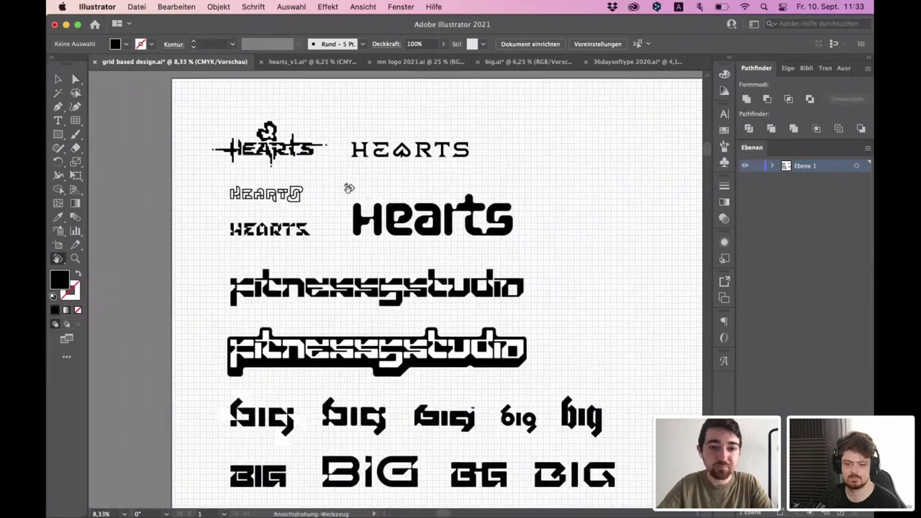
- Inspect the outlined HEARTS wordmark, especially the interlocking curves of its oversized final S
scroll(349, 188, "up", 1)
key("v")
scroll(227, 203, "up", 4)
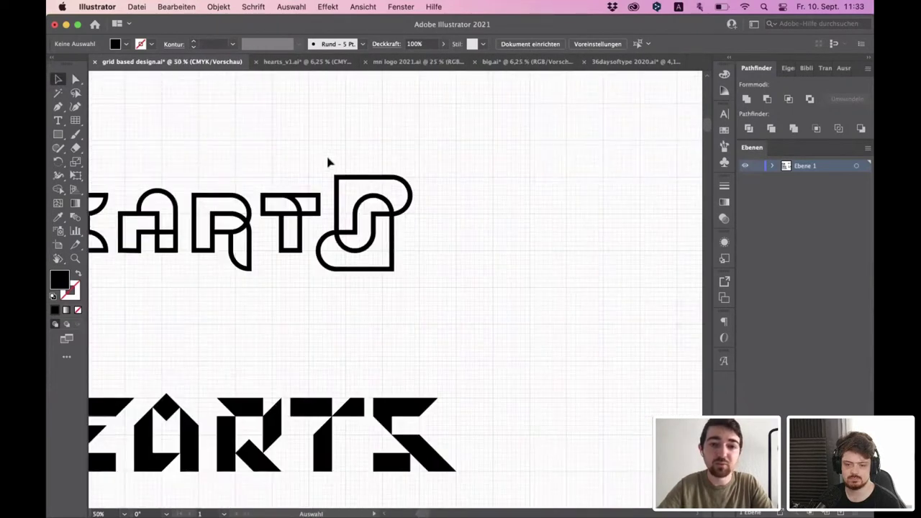
scroll(326, 162, "up", 2)
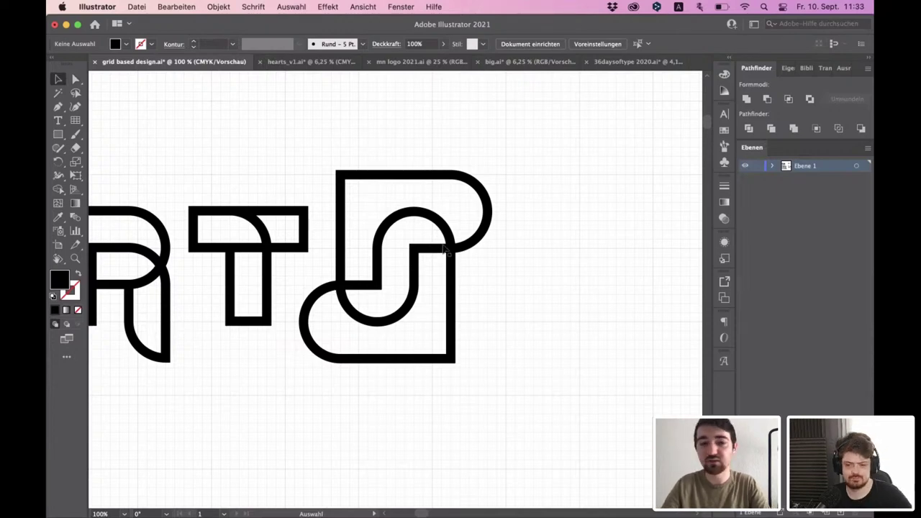
left_click_drag(374, 262, 580, 281)
scroll(580, 281, "down", 1)
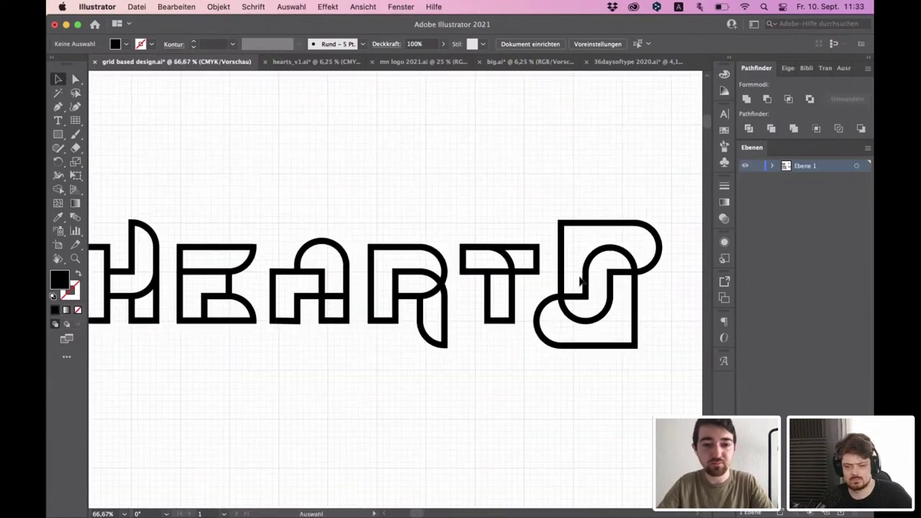
scroll(425, 232, "down", 2)
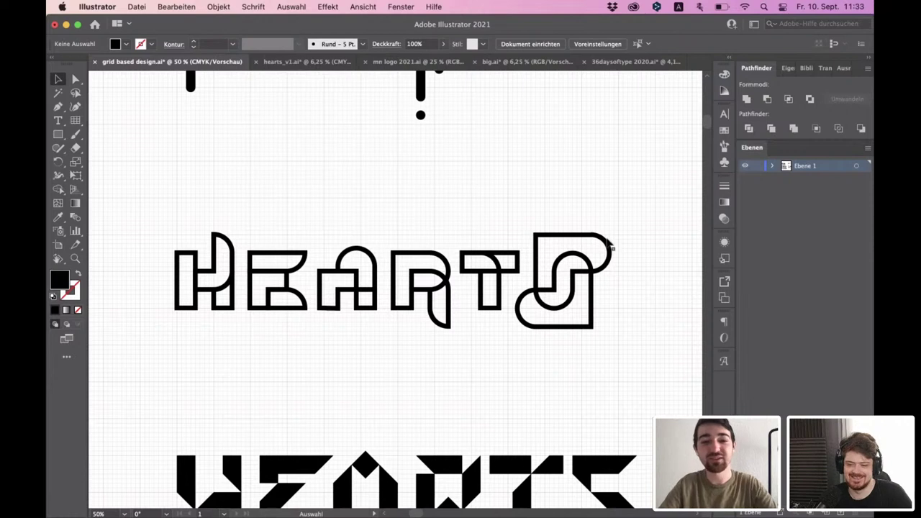
scroll(608, 248, "up", 1)
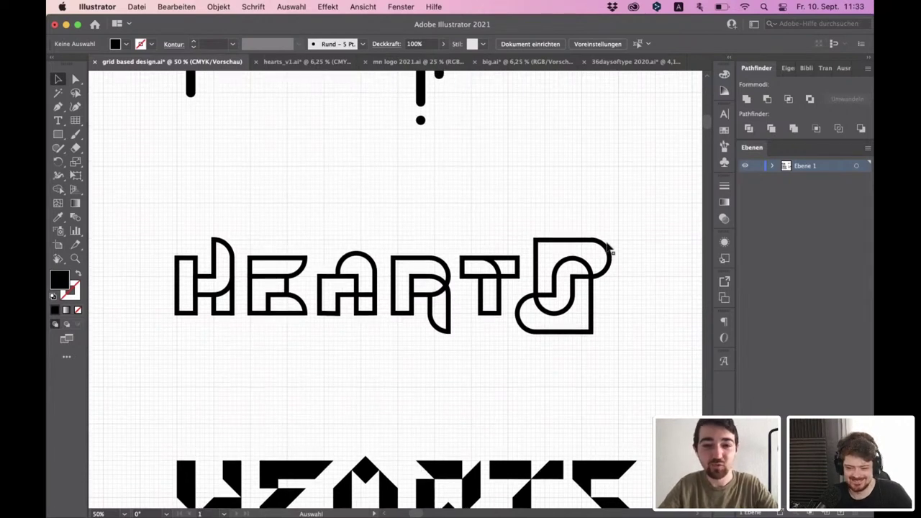
scroll(607, 255, "up", 5)
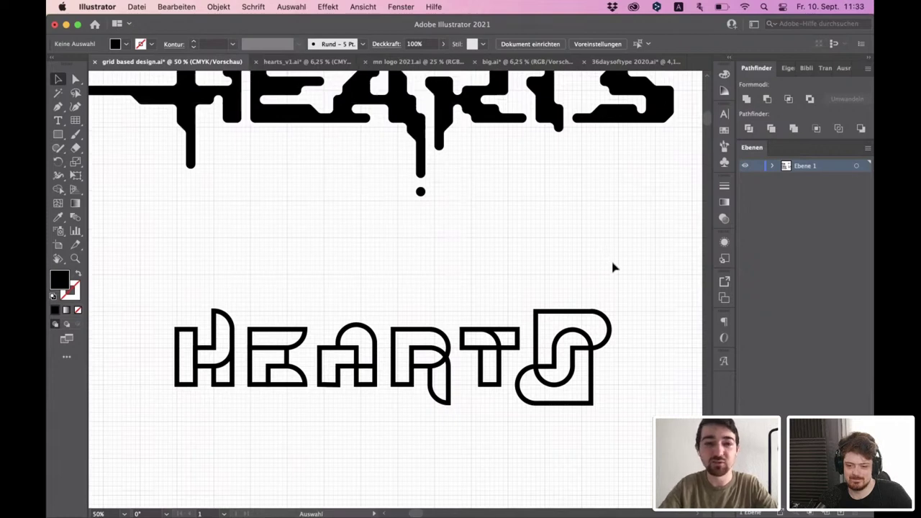
- Examine the serif HEARTS wordmark with the upside-down heart as its A, alongside the other variations
scroll(575, 252, "right", 10)
scroll(575, 252, "down", 3)
scroll(255, 191, "down", 3)
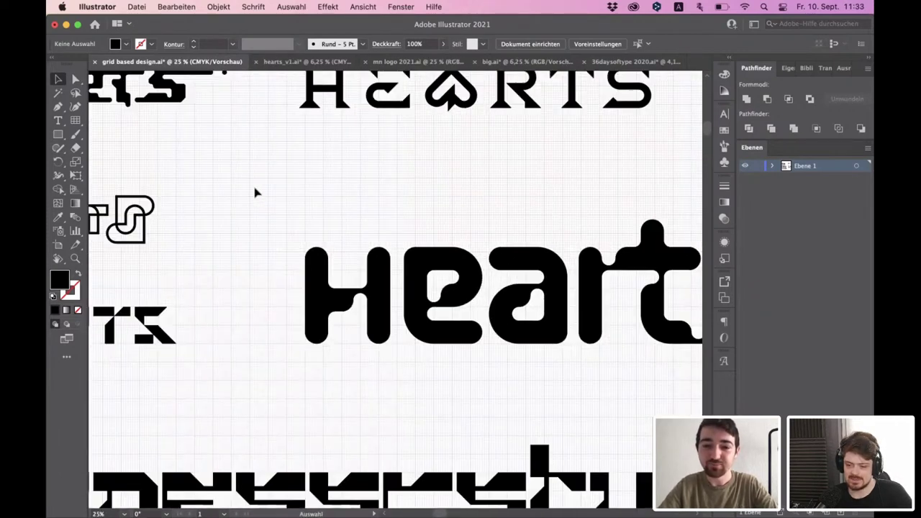
left_click_drag(337, 178, 304, 206)
scroll(437, 176, "up", 4)
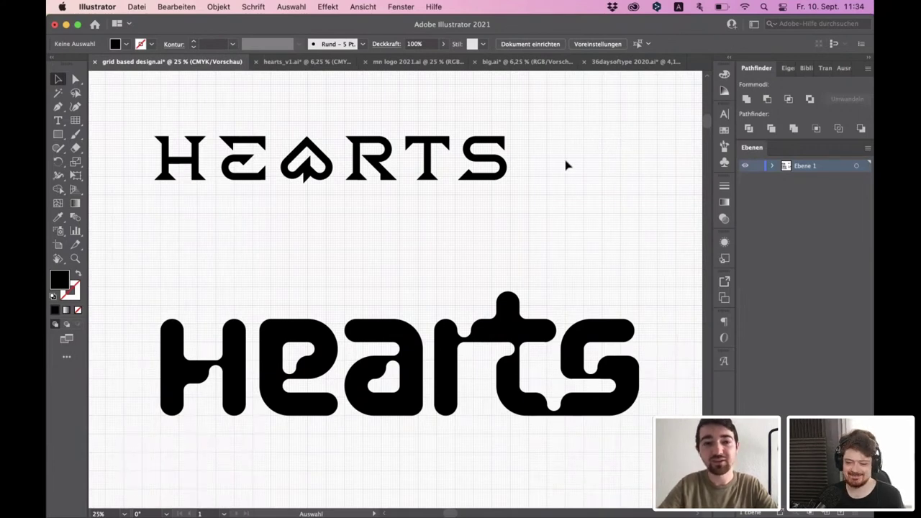
scroll(565, 165, "down", 2)
left_click_drag(565, 165, 610, 181)
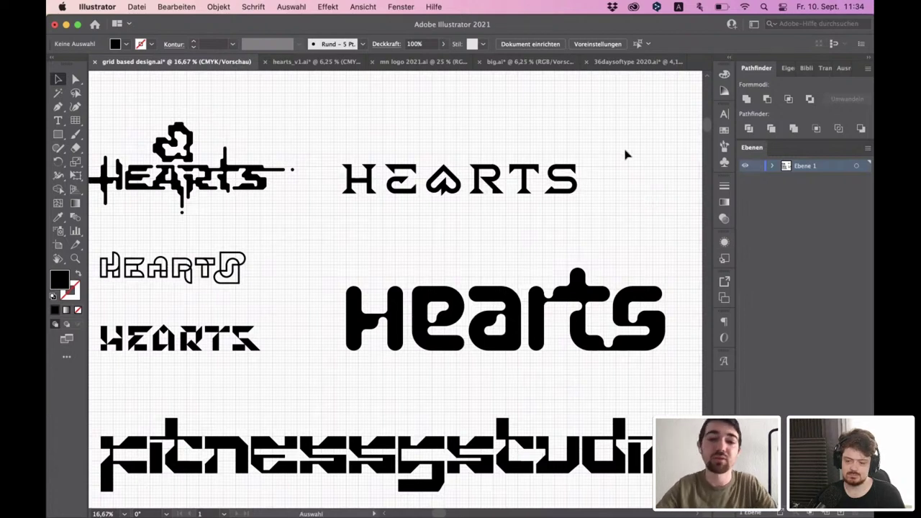
- Compare the serif HEARTS wordmark with the bold rounded Hearts wordmark below it
scroll(597, 146, "right", 3)
scroll(574, 149, "up", 1)
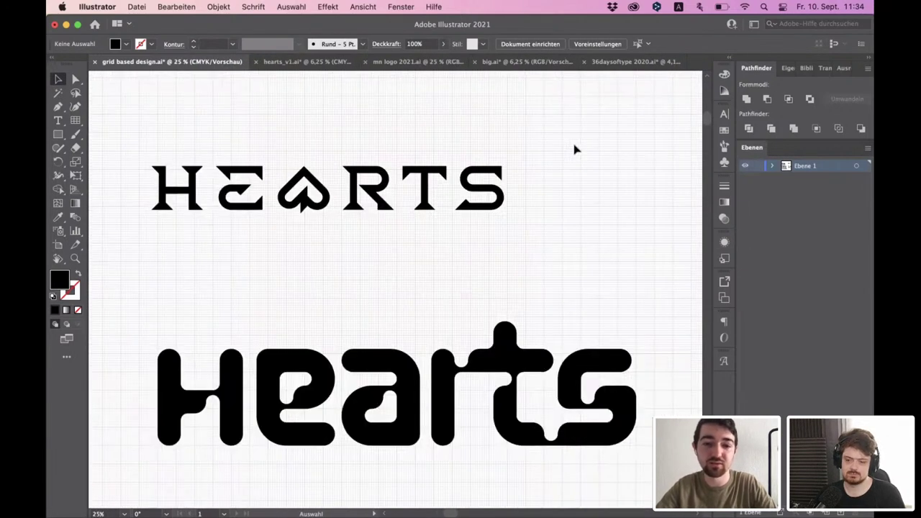
scroll(574, 149, "down", 1)
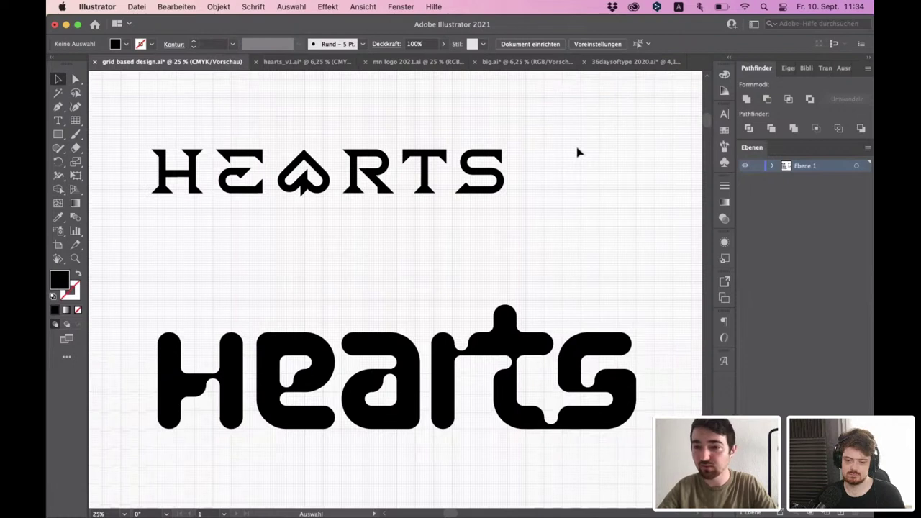
scroll(558, 157, "left", 2)
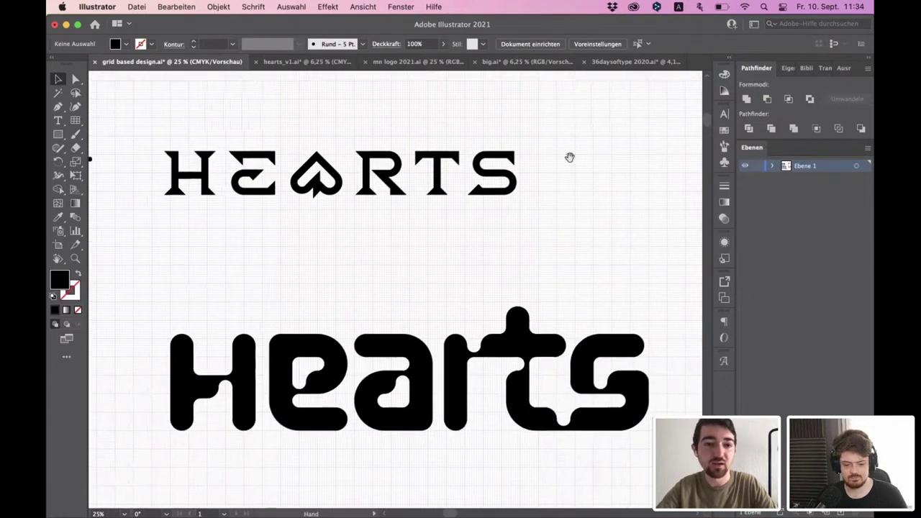
scroll(572, 165, "down", 3)
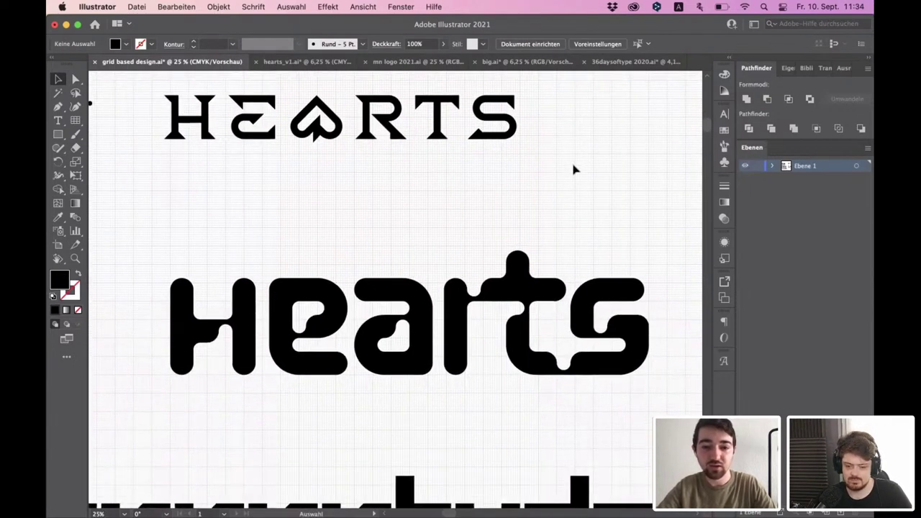
scroll(482, 353, "down", 1)
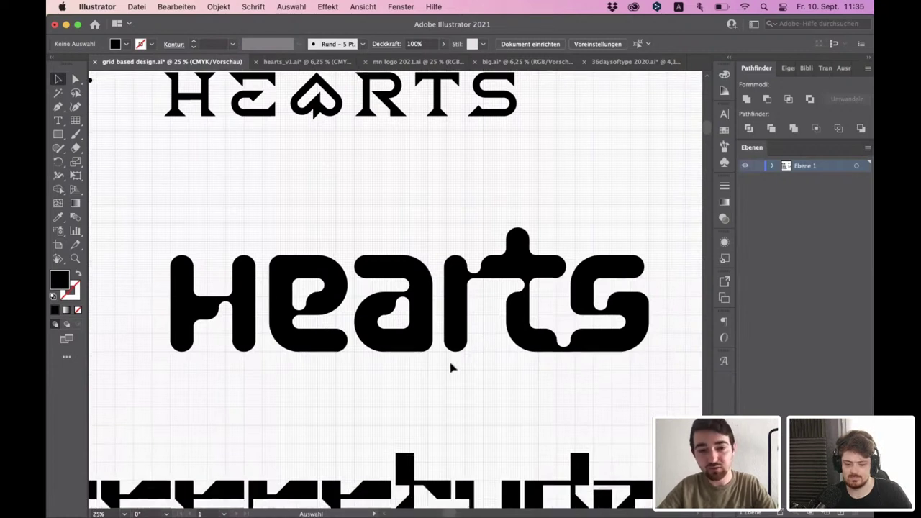
scroll(436, 324, "left", 2)
scroll(435, 324, "up", 1)
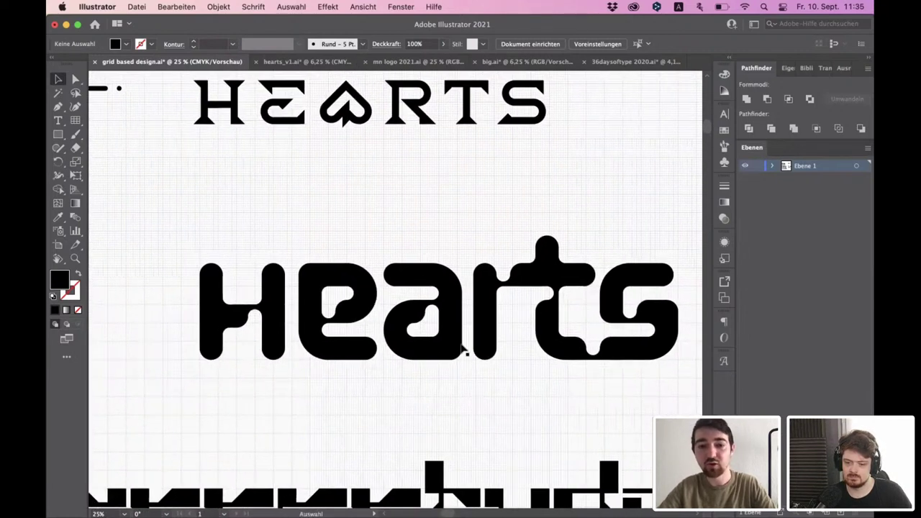
- Go to the Ideenfindung section and review the uppercase and lowercase A shapes in different typefaces
scroll(459, 348, "up", 1)
scroll(435, 335, "down", 3)
scroll(494, 268, "right", 5)
scroll(494, 268, "up", 1)
scroll(530, 265, "up", 2)
left_click_drag(538, 243, 382, 224)
scroll(451, 238, "up", 1)
scroll(383, 237, "up", 1)
scroll(399, 252, "left", 1)
scroll(399, 252, "up", 1)
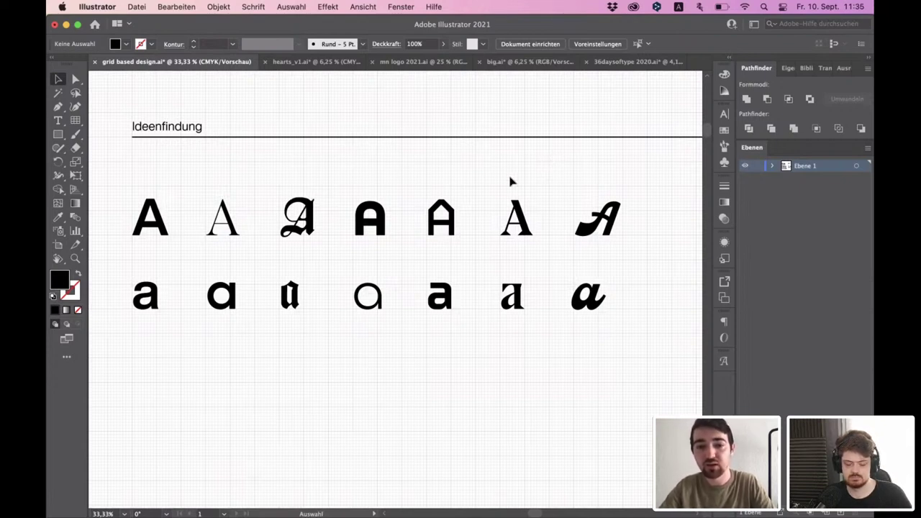
scroll(412, 237, "down", 2)
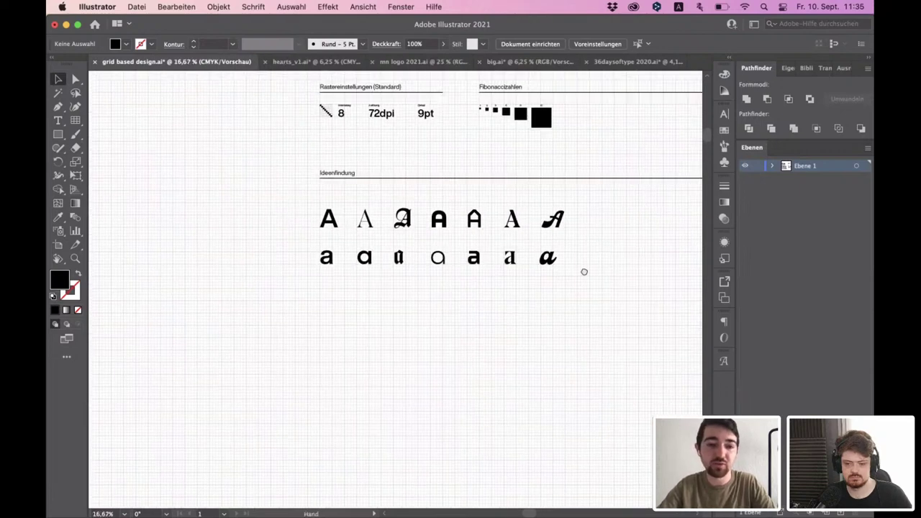
- Return to the rounded Hearts wordmark and inspect the counter and stepped curves of its letter a
scroll(456, 272, "left", 10)
scroll(463, 245, "up", 1)
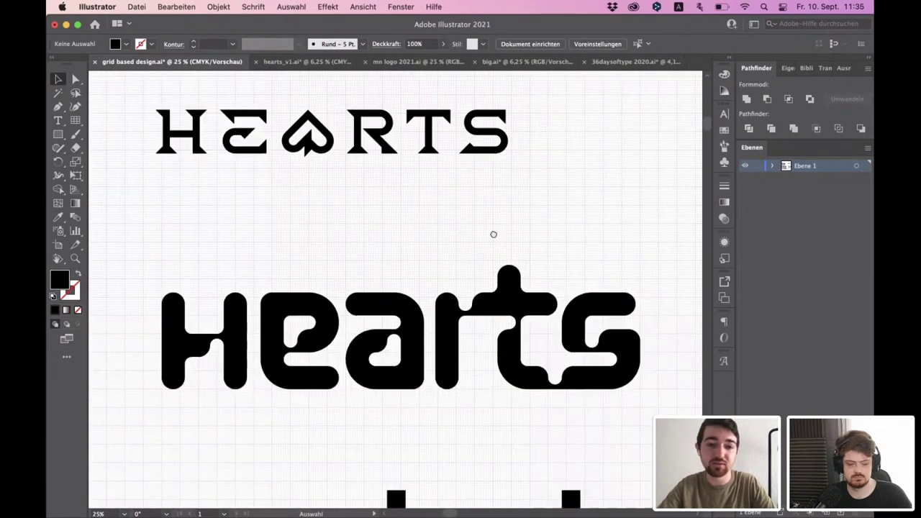
left_click_drag(493, 233, 468, 221)
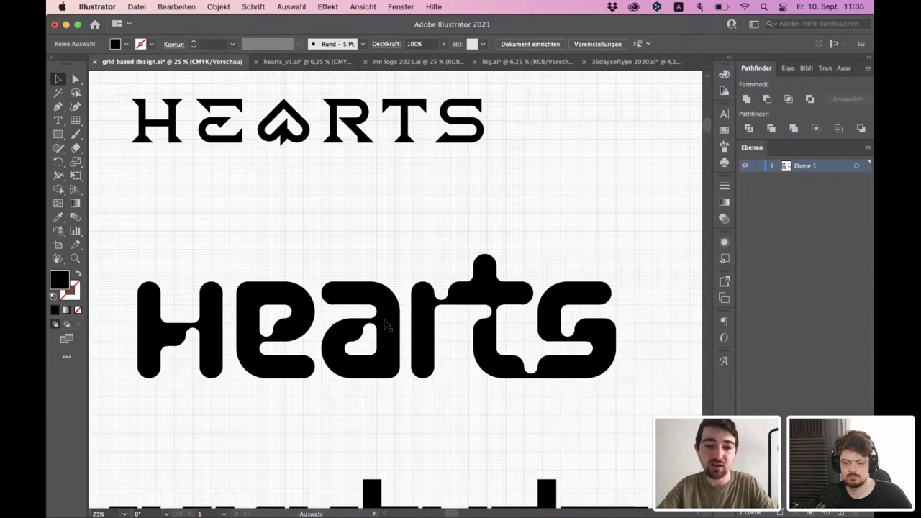
scroll(384, 317, "down", 1)
scroll(346, 318, "up", 4)
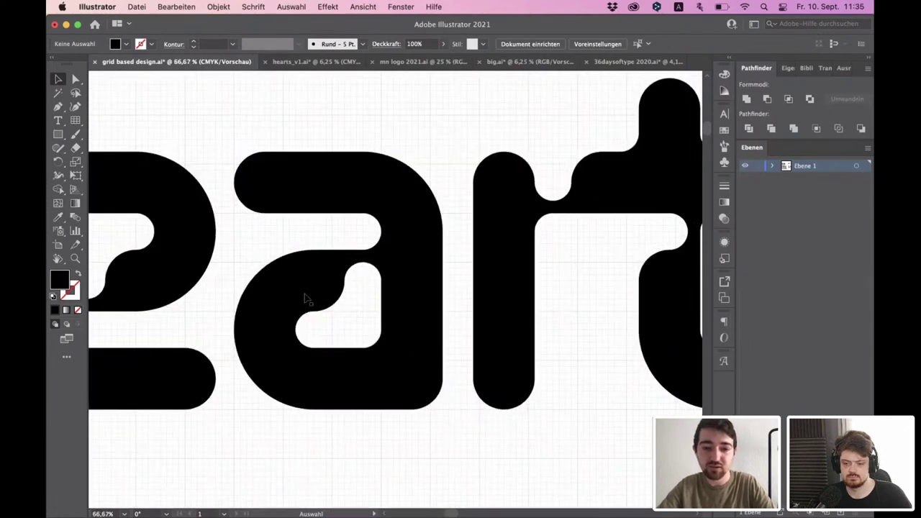
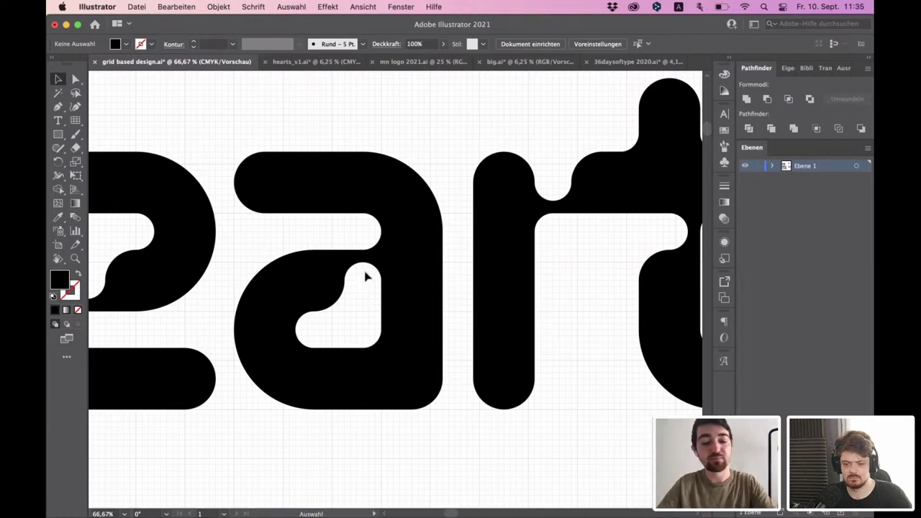
scroll(363, 274, "down", 1)
scroll(359, 271, "up", 1)
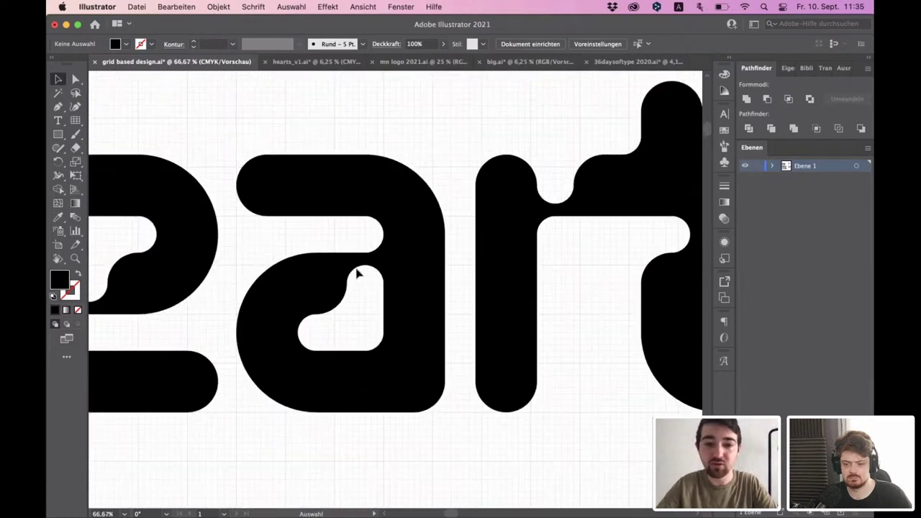
left_click_drag(357, 267, 436, 266)
scroll(435, 270, "down", 1)
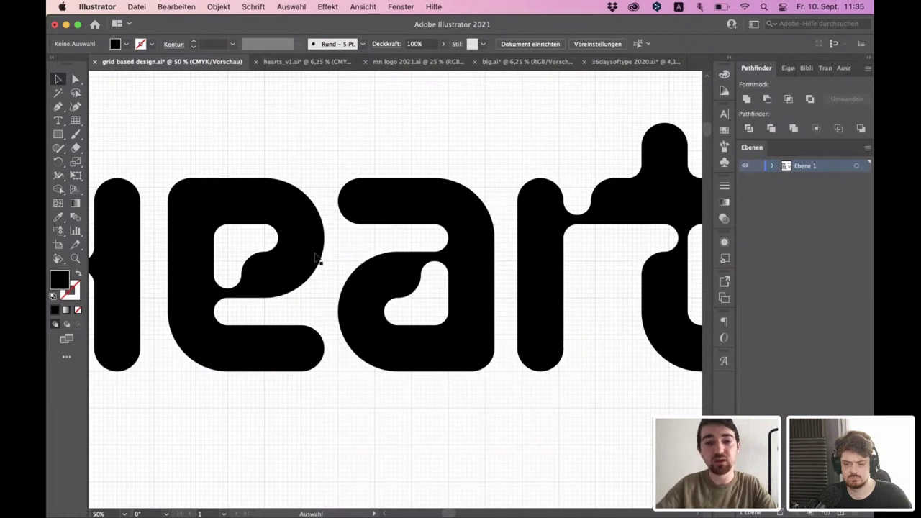
- Examine how the rounded joint shapes repeat across the h, e, t and s of the Hearts wordmark
scroll(292, 262, "left", 3)
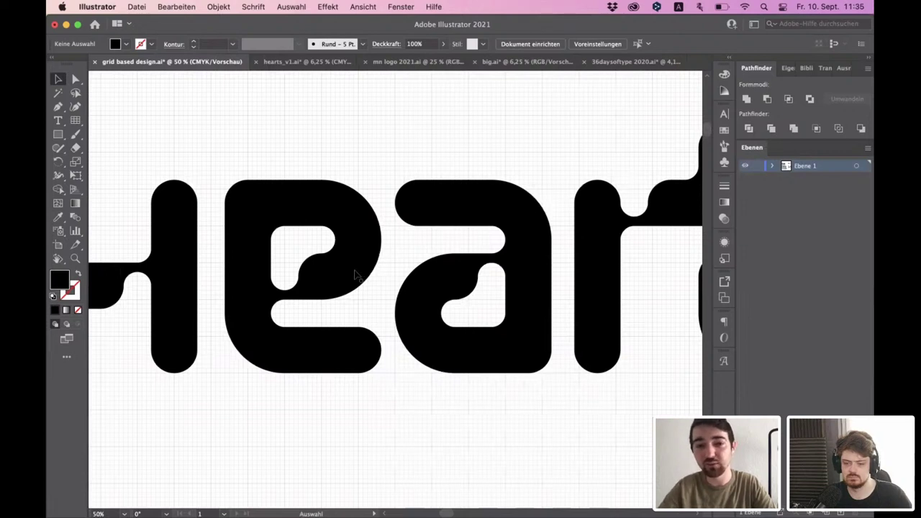
scroll(358, 272, "down", 1)
scroll(360, 268, "up", 1)
scroll(360, 268, "down", 1)
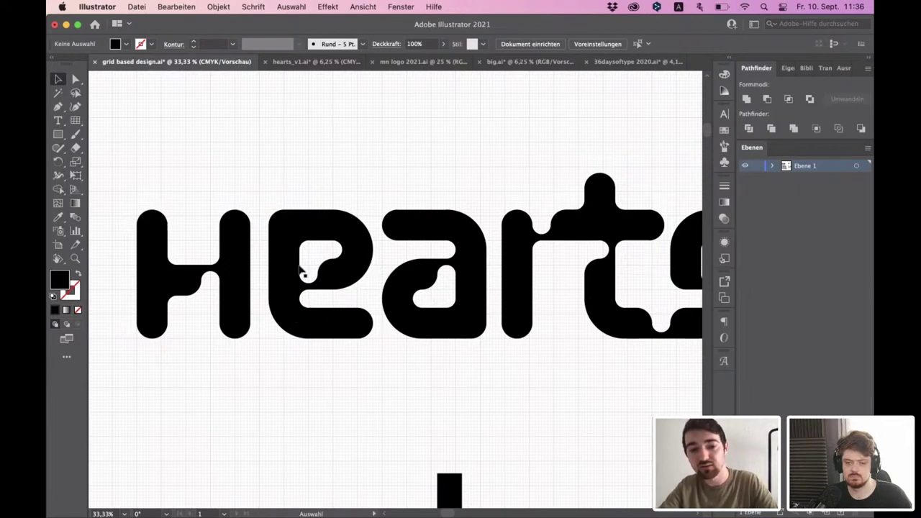
left_click_drag(282, 317, 337, 303)
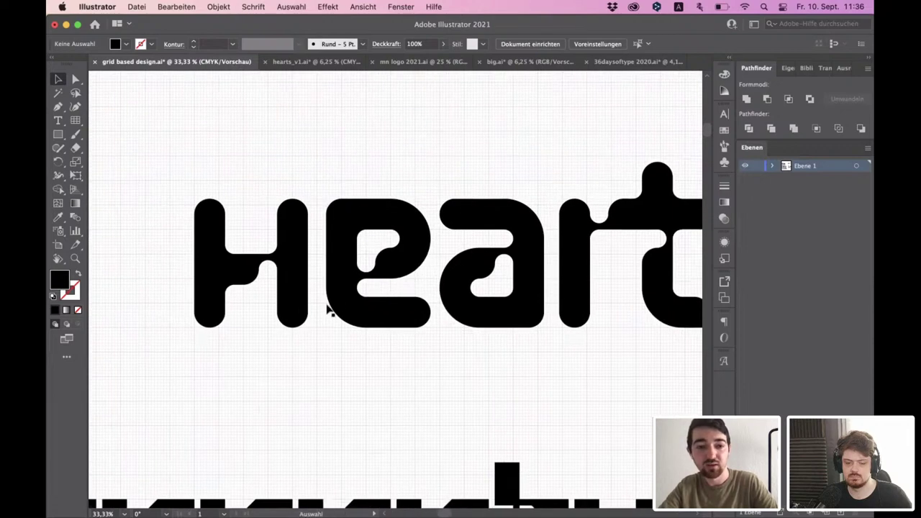
left_click_drag(501, 301, 320, 311)
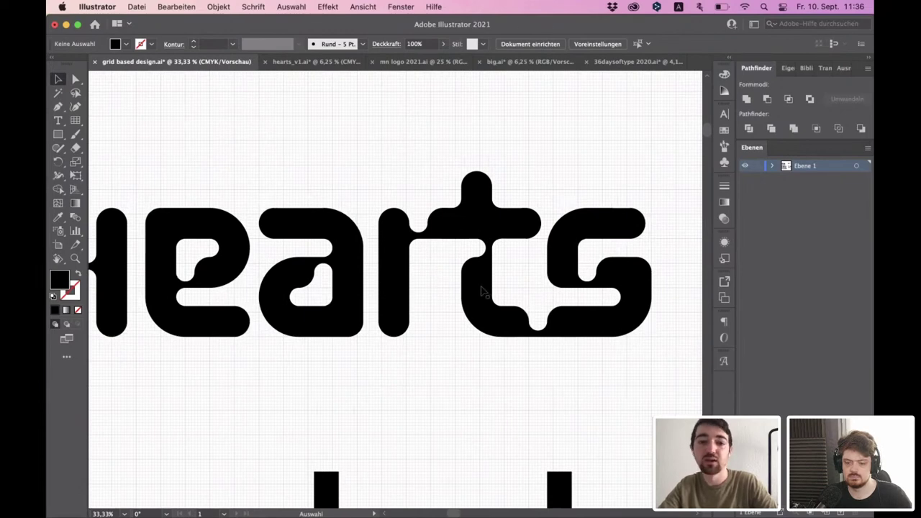
- Show the rounded Hearts wordmark among its neighbouring designs and activate the Direct Selection tool
scroll(578, 308, "down", 1)
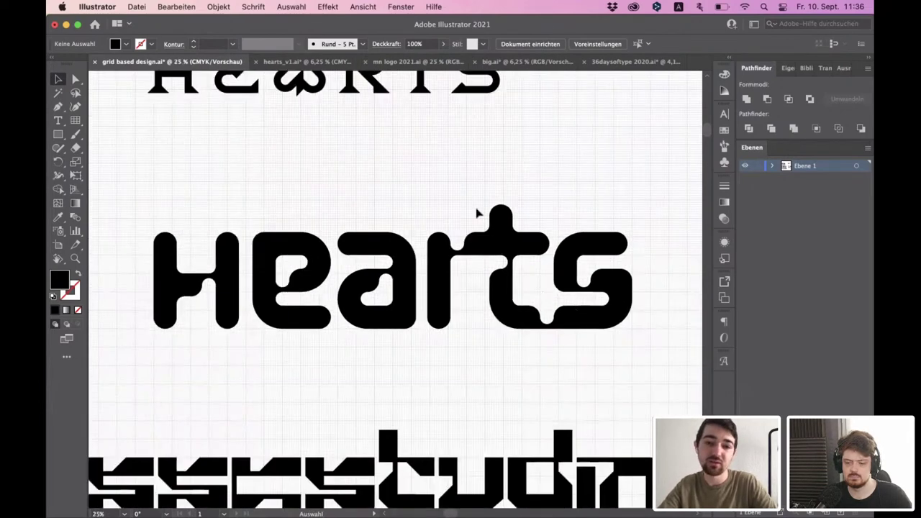
scroll(476, 212, "down", 1)
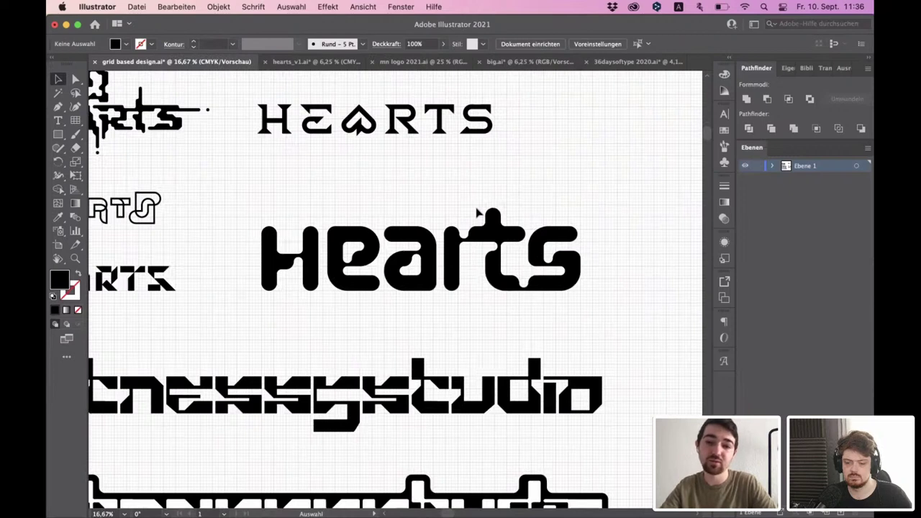
left_click(75, 78)
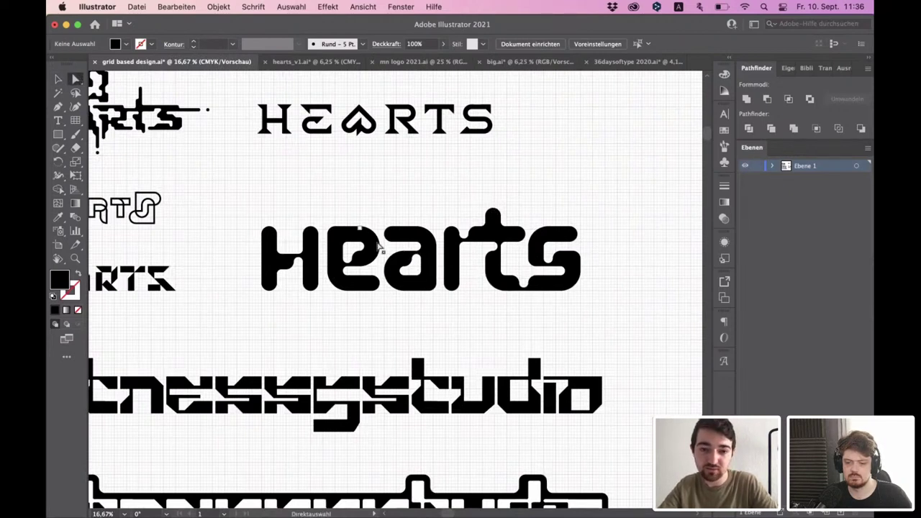
scroll(504, 215, "up", 1)
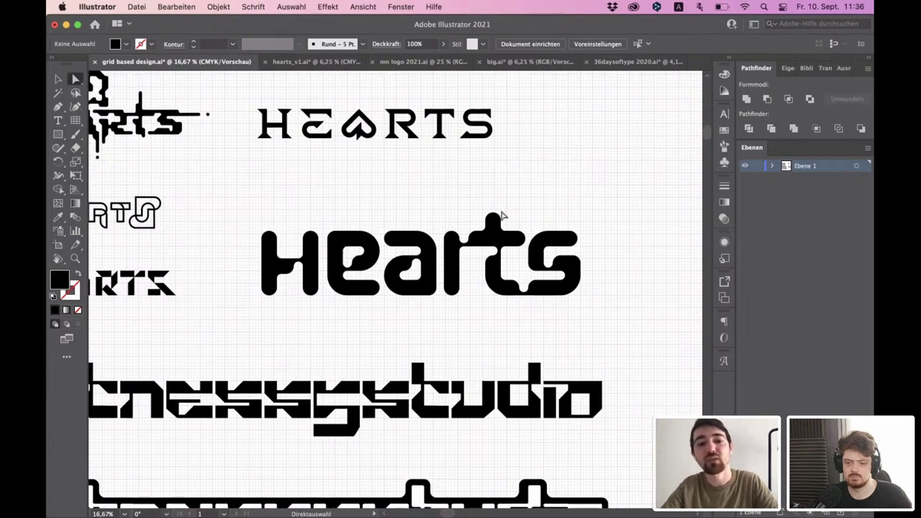
scroll(502, 214, "up", 1)
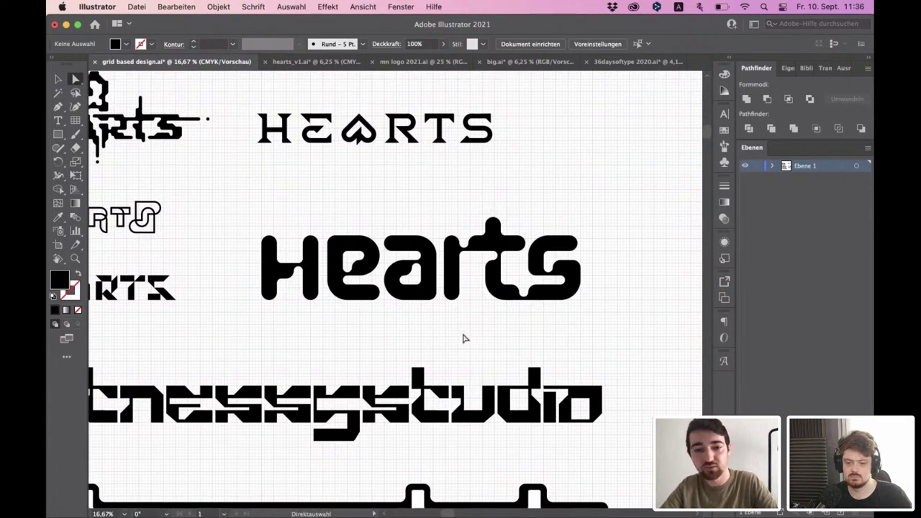
- Activate the Pen tool and move to the empty grid area beside the rounded Hearts wordmark
scroll(374, 319, "up", 1)
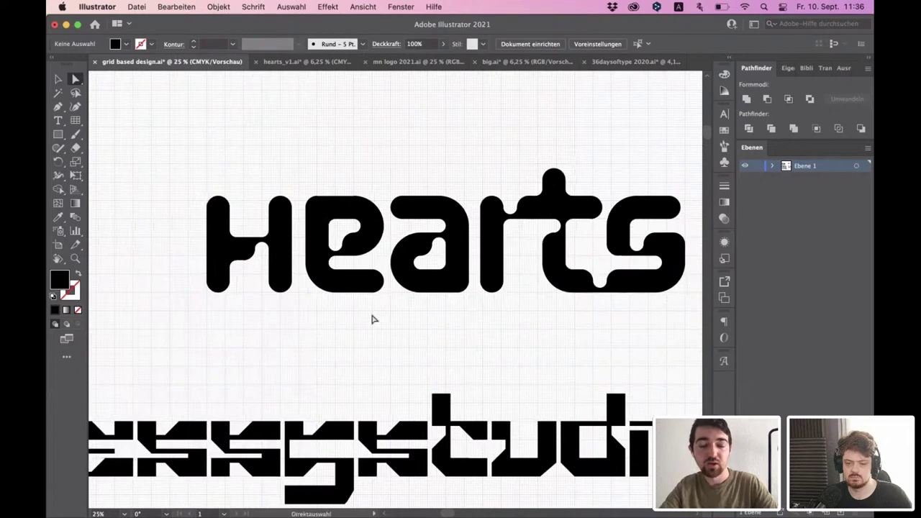
left_click(59, 108)
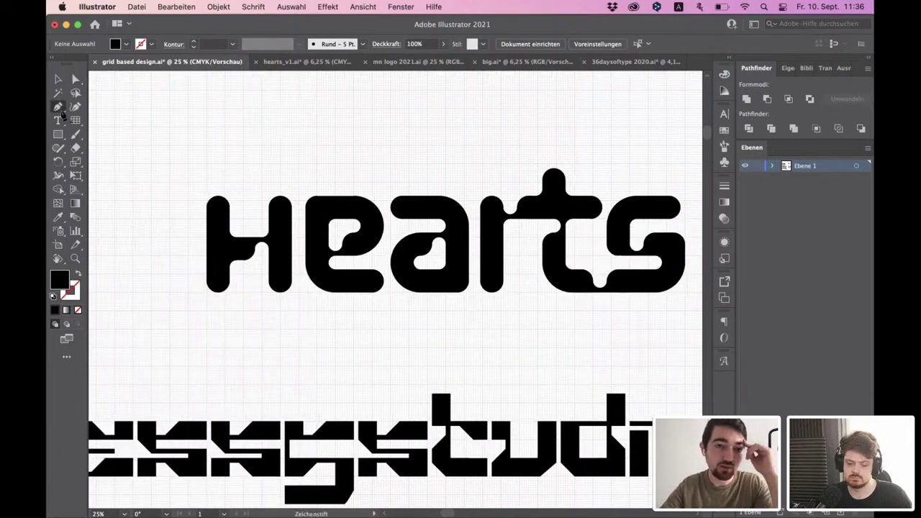
left_click_drag(389, 216, 270, 203)
scroll(236, 212, "down", 1)
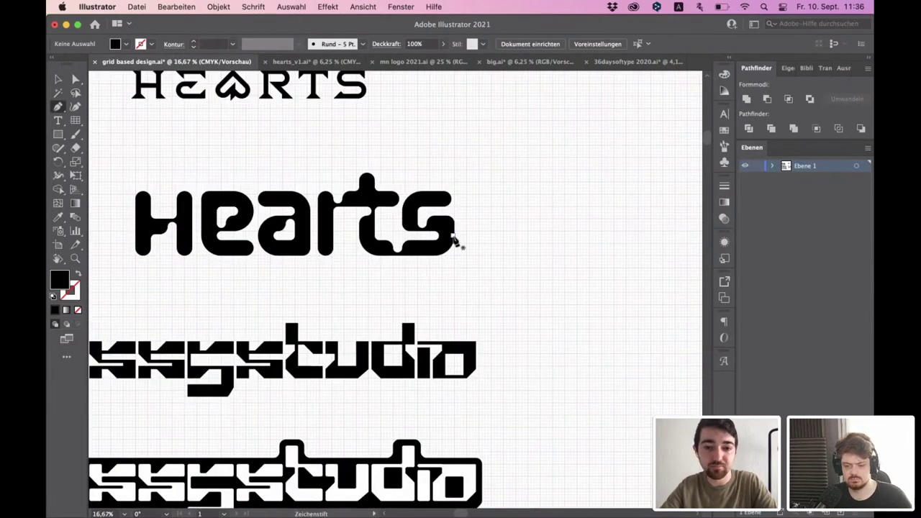
left_click_drag(435, 236, 413, 235)
left_click_drag(536, 234, 495, 232)
left_click_drag(111, 223, 191, 228)
scroll(190, 229, "up", 1)
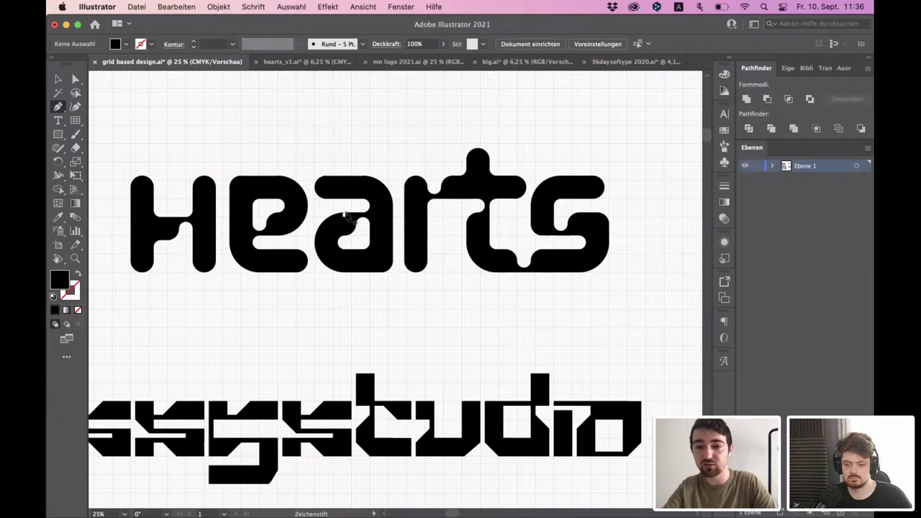
scroll(335, 214, "up", 1)
scroll(314, 240, "right", 6)
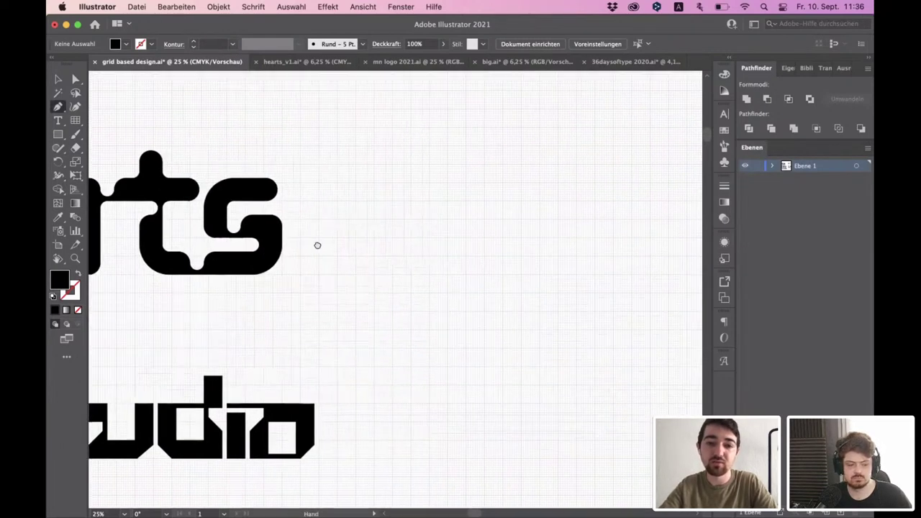
scroll(414, 201, "up", 1)
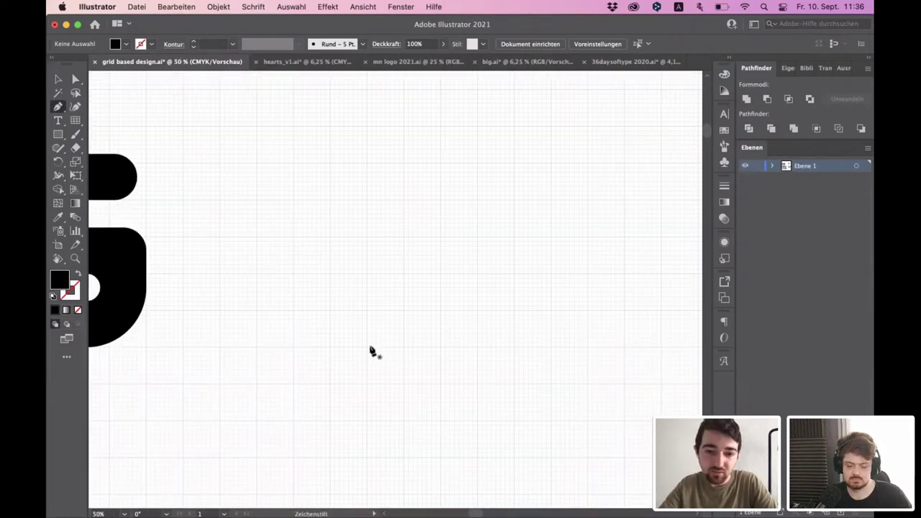
left_click(366, 348)
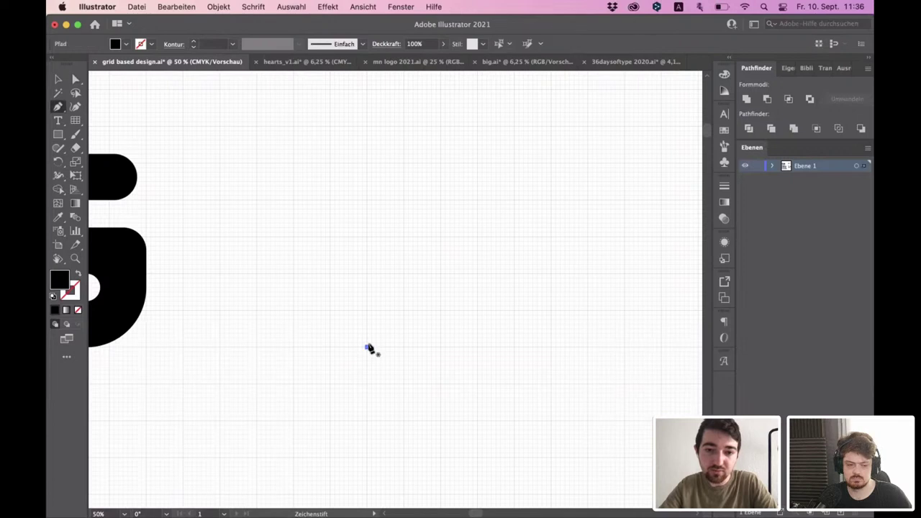
left_click(367, 164)
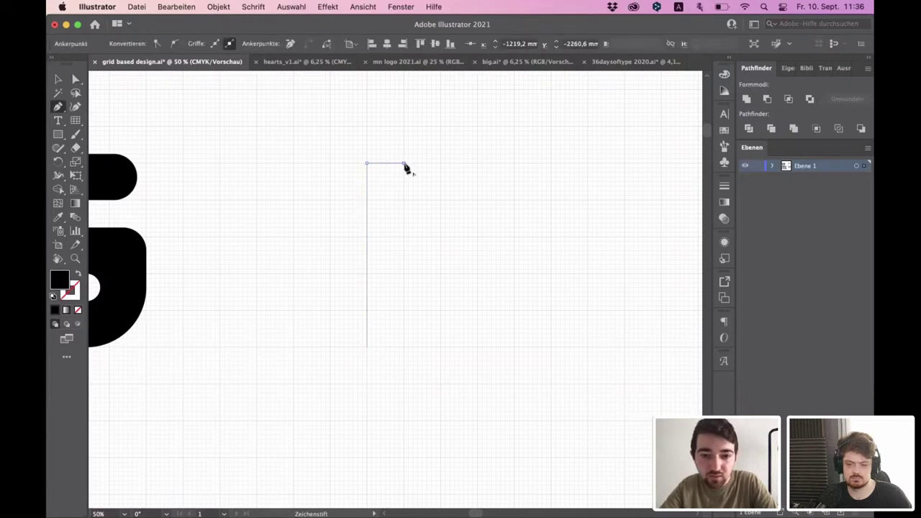
left_click(405, 165)
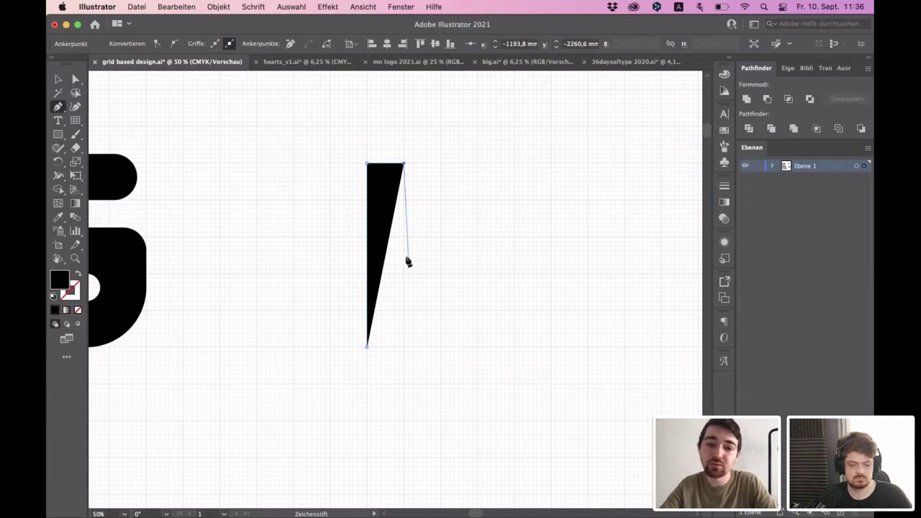
key("BackSpace")
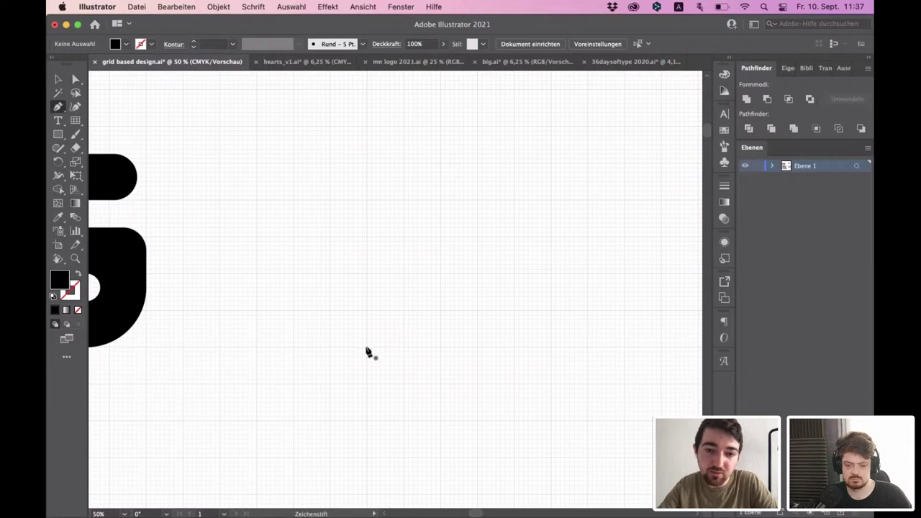
- Draw a black angular shape about five grid squares wide and four high, with a one-square-thick upper arm, right stem and hairline baseline
left_click(367, 347)
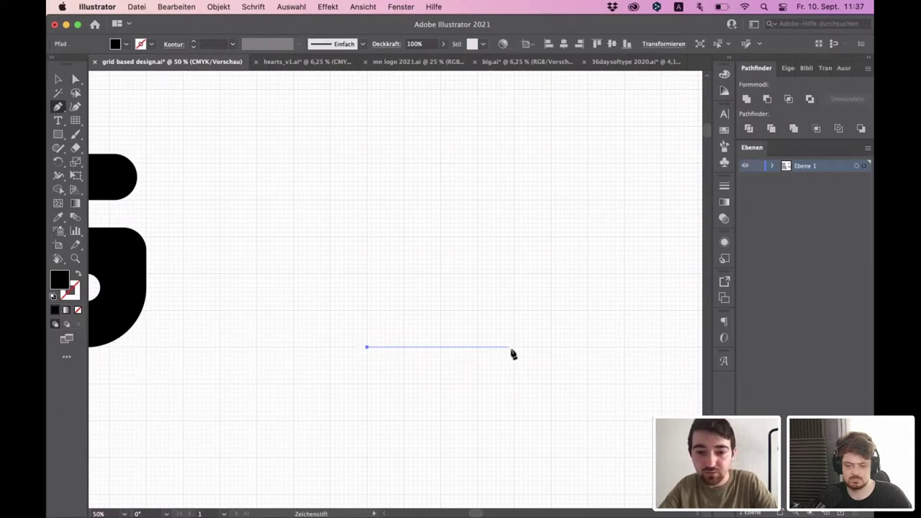
left_click(513, 347)
left_click(513, 238)
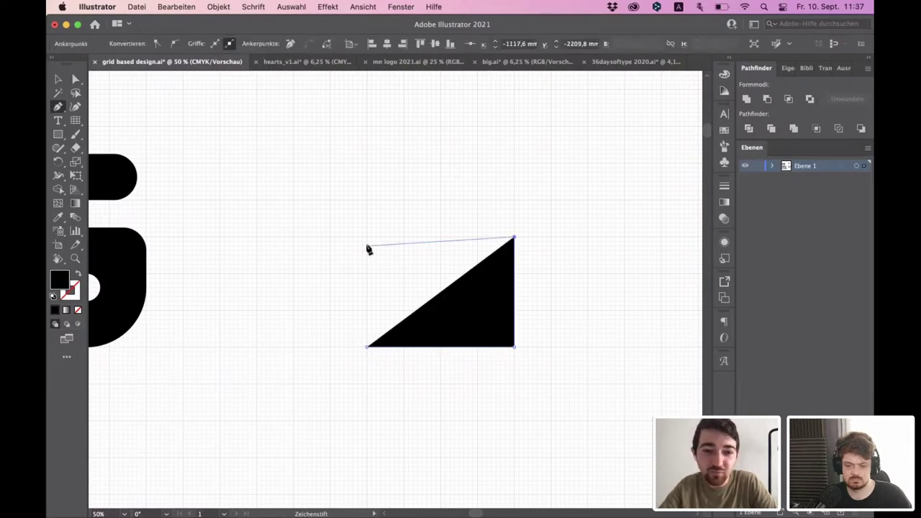
left_click(367, 237)
left_click(367, 195)
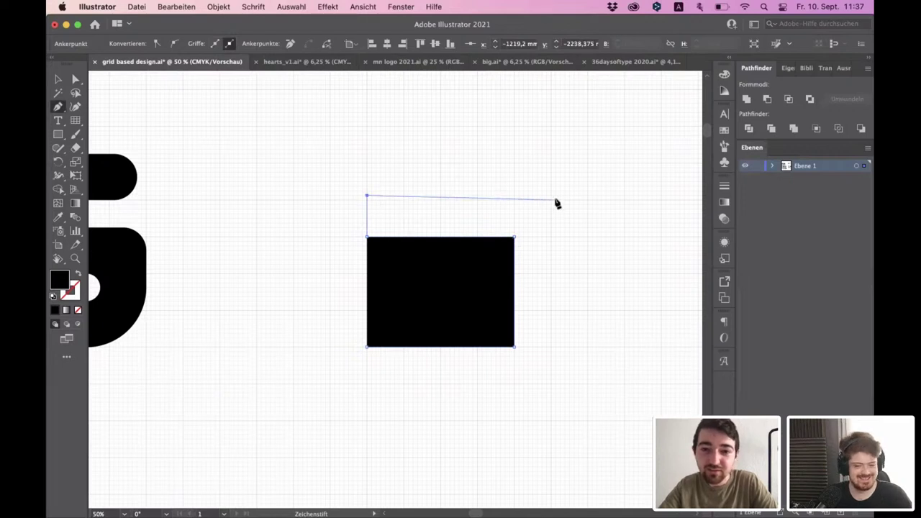
left_click(550, 200)
left_click(551, 348)
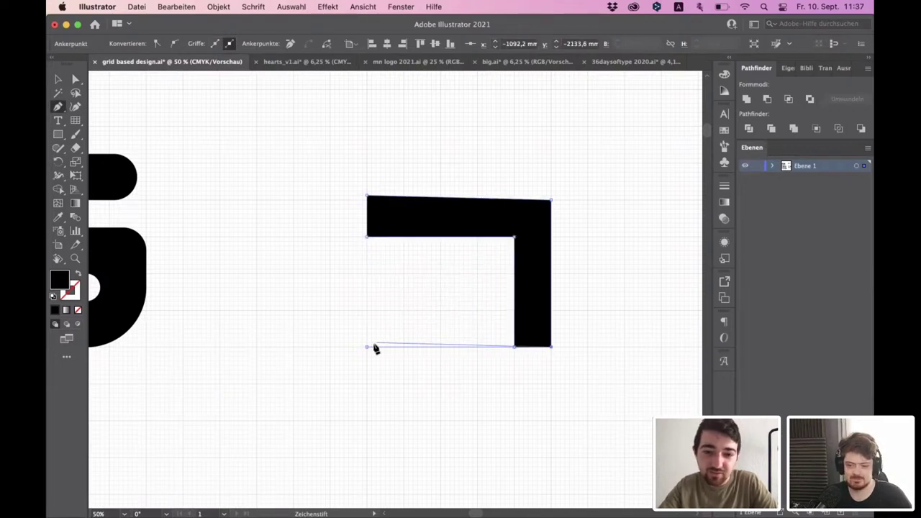
left_click(367, 350)
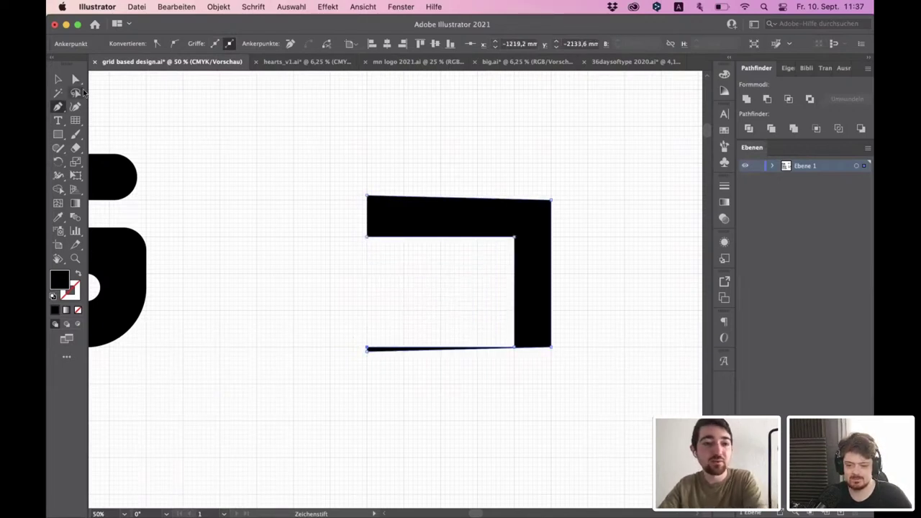
- Delete the stray end anchor at the baseline and lower the arm's upper-left anchor onto the grid line
left_click(76, 79)
left_click(367, 349)
key("Delete")
left_click(588, 342)
left_click_drag(332, 177, 393, 212)
key("Down")
- Round the shape's two outer corners to a 50.8 mm radius and its two inner corners to 38.1 mm
left_click_drag(583, 381, 539, 177)
left_click_drag(543, 211, 547, 314)
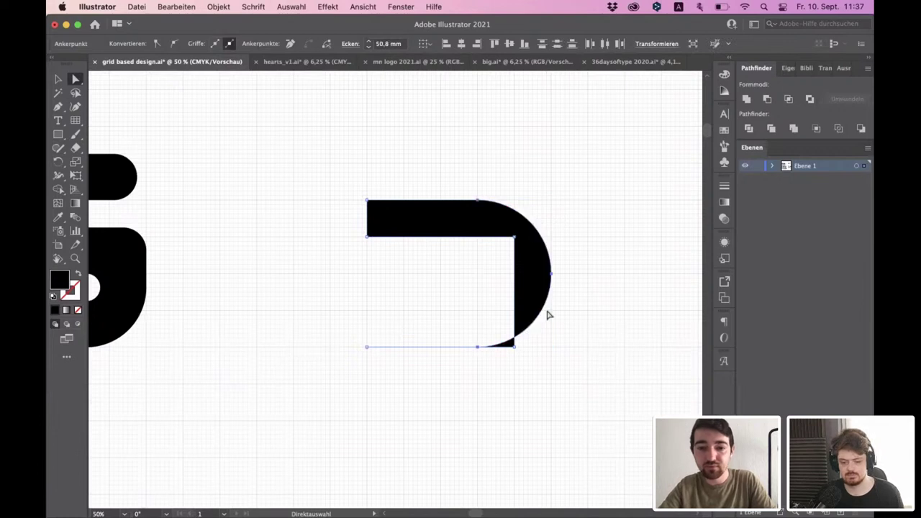
left_click_drag(509, 246, 432, 329)
- Try shifting the inner curve to the right to line it up with the outer curve
key("Right")
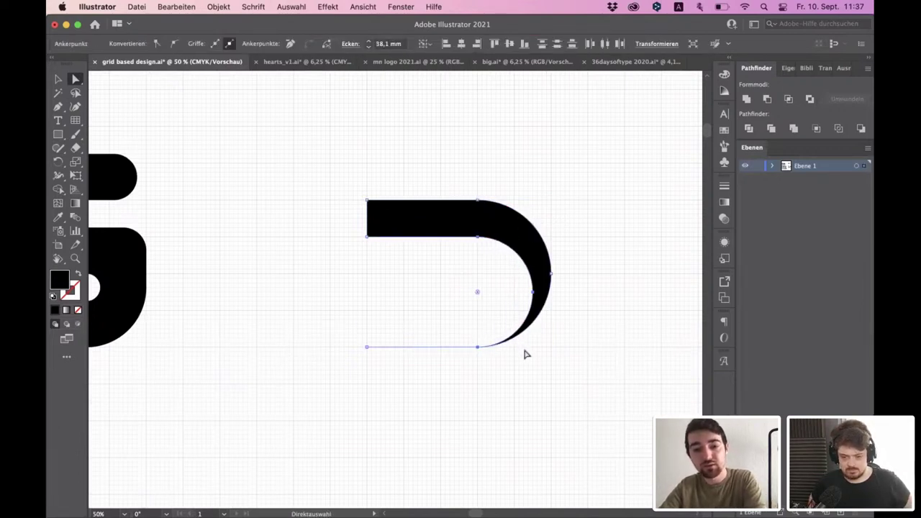
key("Left")
key("Left")
key("Left")
key("Left")
left_click(525, 355)
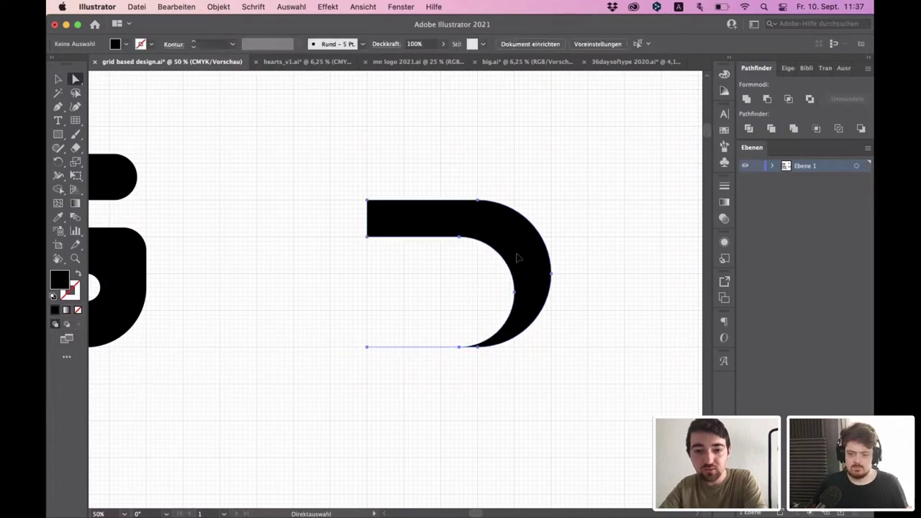
- Give the curved shape a 9 pt black stroke so its hairline baseline becomes a thin bar
left_click(520, 273)
left_click(214, 45)
type("9")
key("Return")
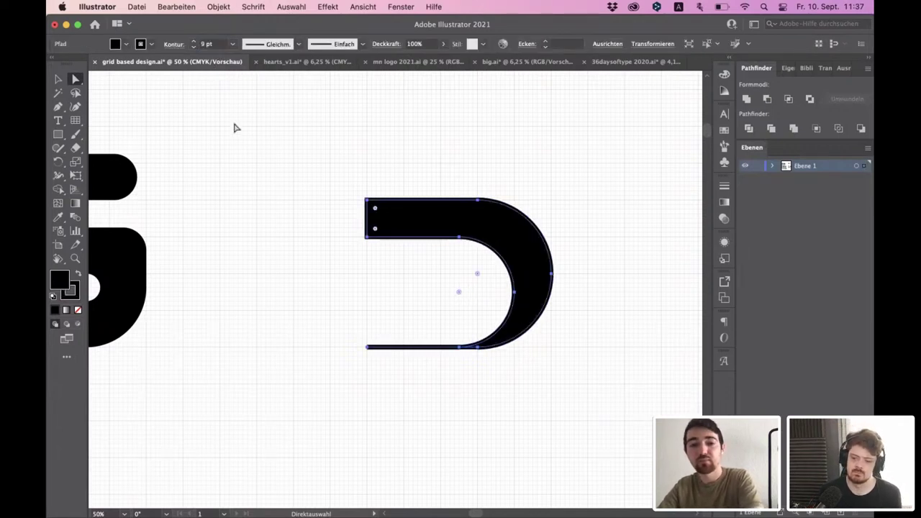
left_click(252, 140)
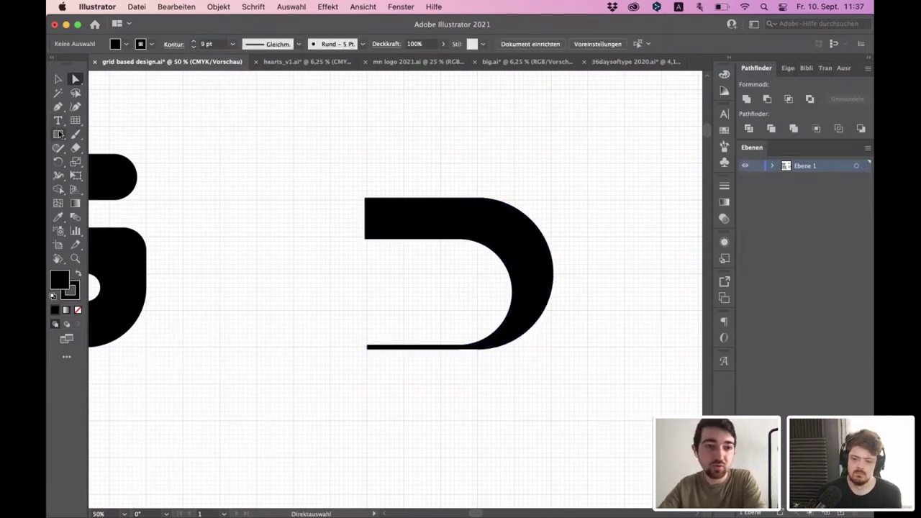
- Add a one-square-wide rectangular stem between the upper arm's left end and the baseline to complete the letter D
scroll(444, 261, "up", 1)
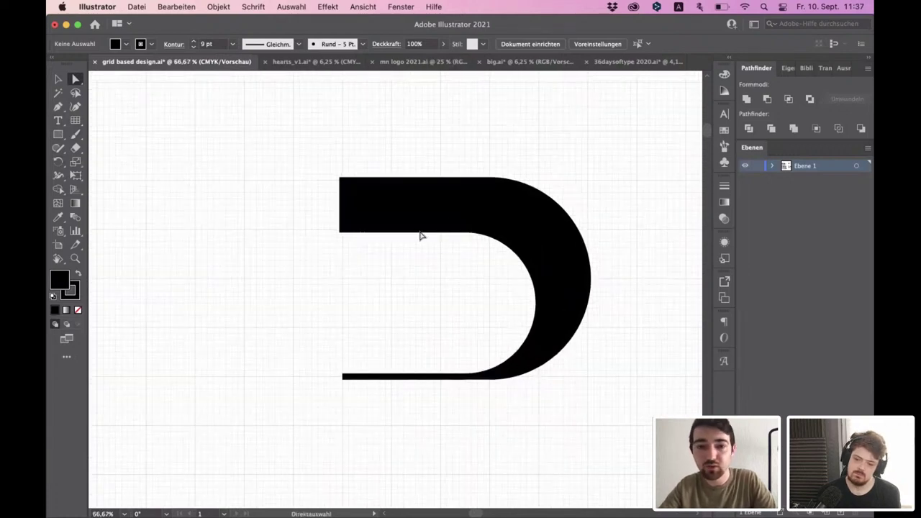
scroll(319, 282, "down", 1)
scroll(443, 272, "up", 1)
left_click(442, 235)
left_click(57, 133)
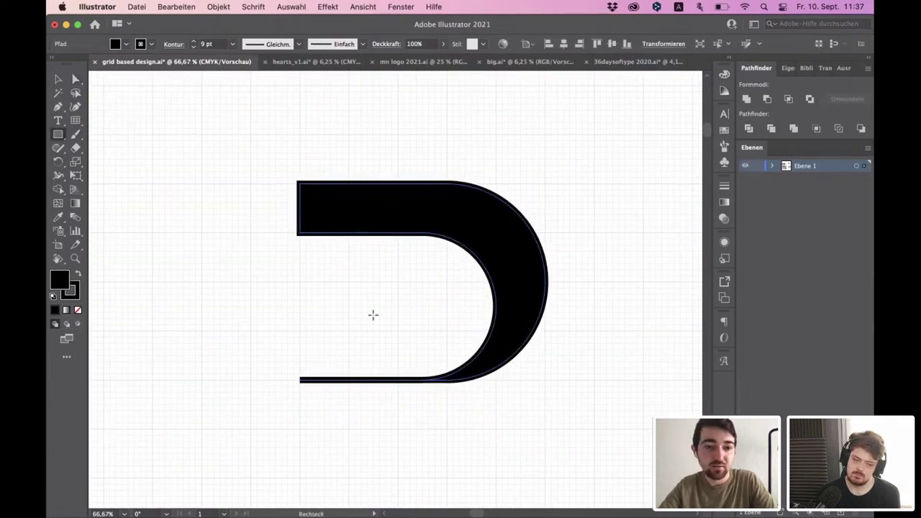
left_click_drag(298, 279, 351, 381)
key("a")
left_click(180, 136)
left_click_drag(275, 263, 350, 240)
key("shift+super+a")
- Examine the letter D's curve and the contrast between its thick strokes and thin baseline
scroll(313, 267, "down", 2)
scroll(352, 261, "up", 1)
left_click(378, 240)
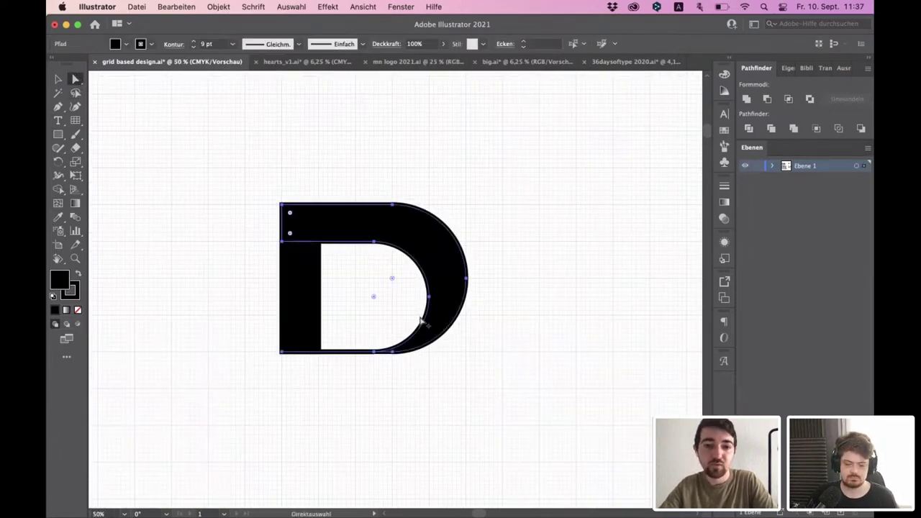
scroll(420, 317, "down", 3)
left_click(439, 331)
scroll(425, 320, "up", 4)
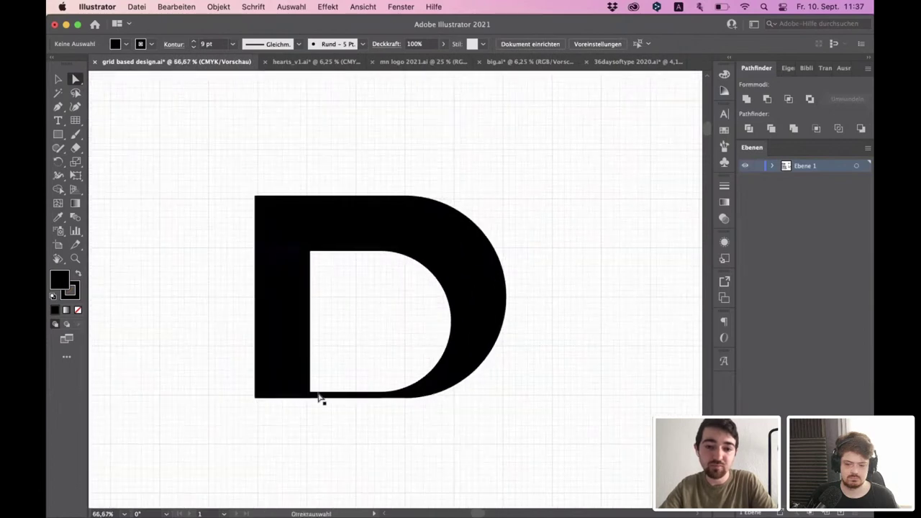
scroll(352, 323, "down", 1)
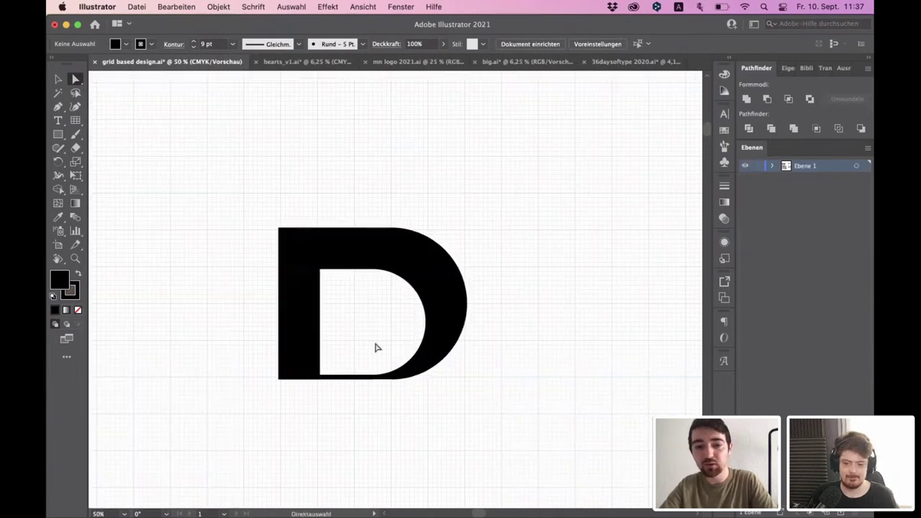
- Set the stroke of the whole letter D to 18 pt
scroll(375, 347, "up", 1)
left_click_drag(555, 427, 247, 79)
left_click(220, 45)
type("18")
key("Return")
left_click(390, 165)
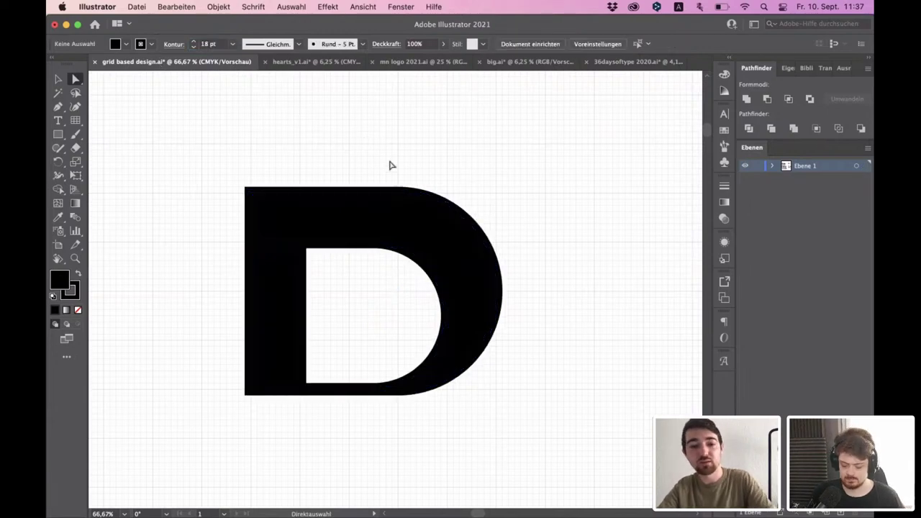
- Set the stroke weight of the rounded Hearts wordmark's letters to 0
scroll(390, 165, "down", 3)
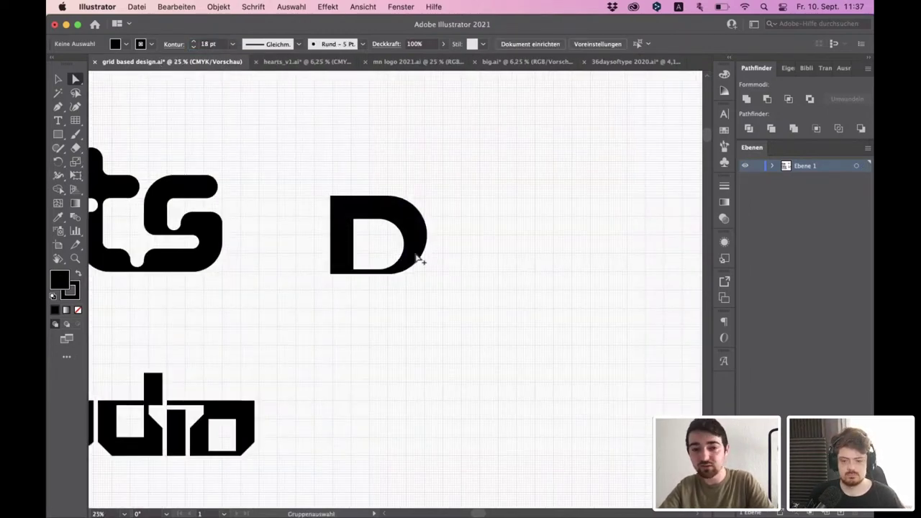
scroll(464, 249, "down", 1)
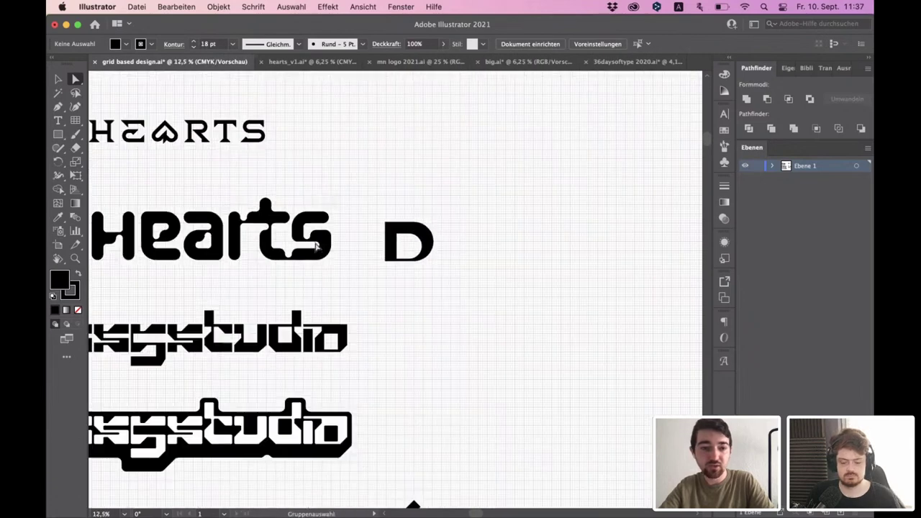
scroll(316, 246, "left", 3)
left_click_drag(456, 292, 160, 195)
scroll(207, 227, "up", 2)
scroll(207, 227, "down", 2)
scroll(308, 189, "up", 1)
left_click_drag(223, 43, 139, 50)
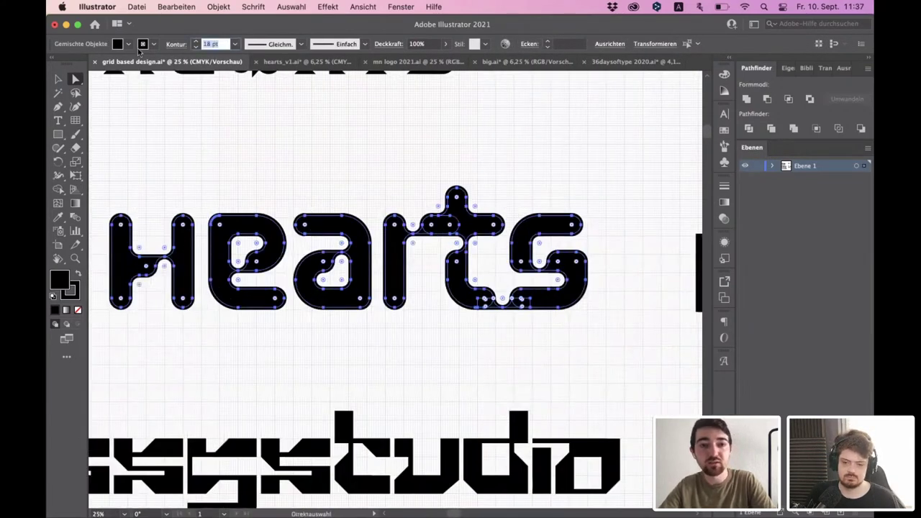
type("0")
key("Return")
left_click(265, 149)
- Inspect the joints of the Hearts letters without a stroke, especially the crossbar of the h and the counter of the e
scroll(312, 141, "left", 2)
left_click_drag(132, 154, 652, 326)
left_click(444, 330)
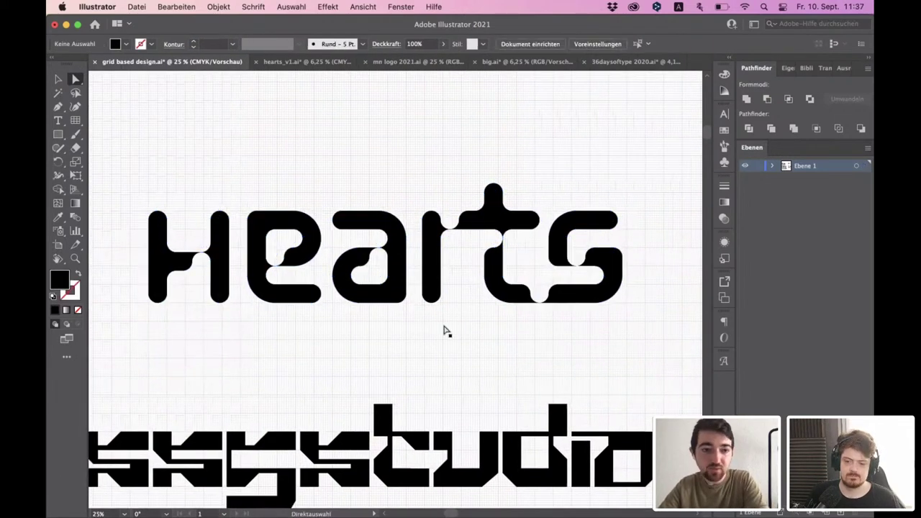
scroll(172, 248, "up", 5)
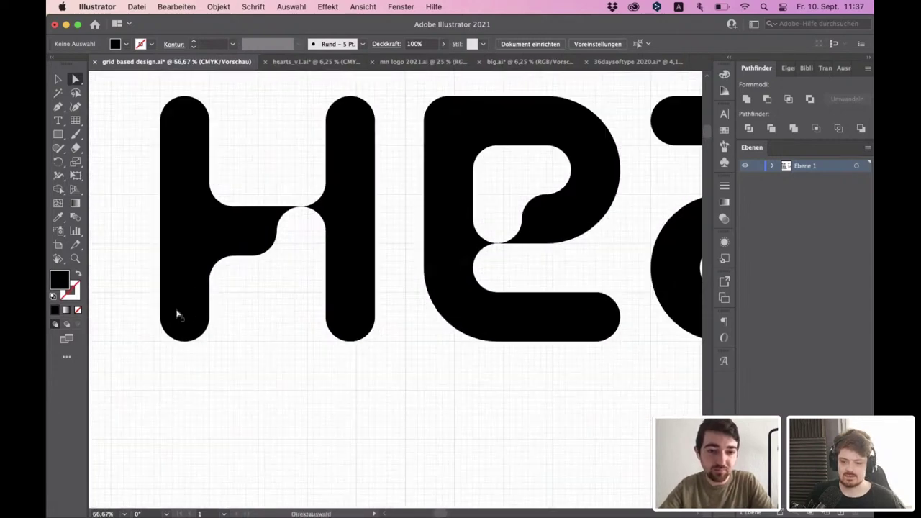
scroll(164, 310, "up", 1)
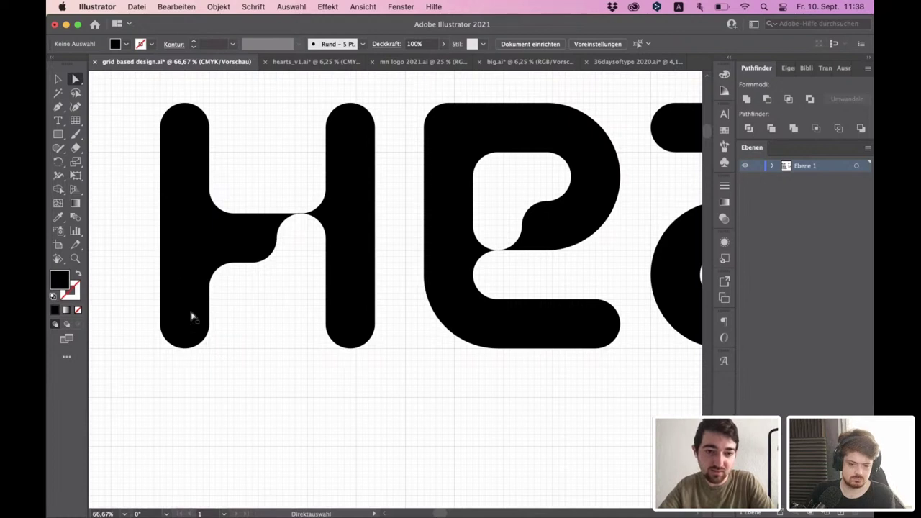
left_click_drag(341, 294, 346, 340)
scroll(308, 275, "up", 1)
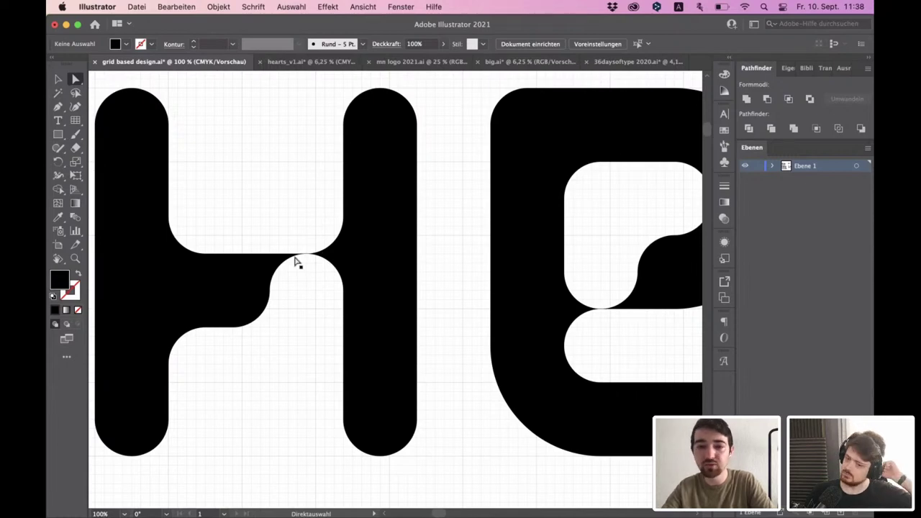
scroll(251, 265, "down", 3)
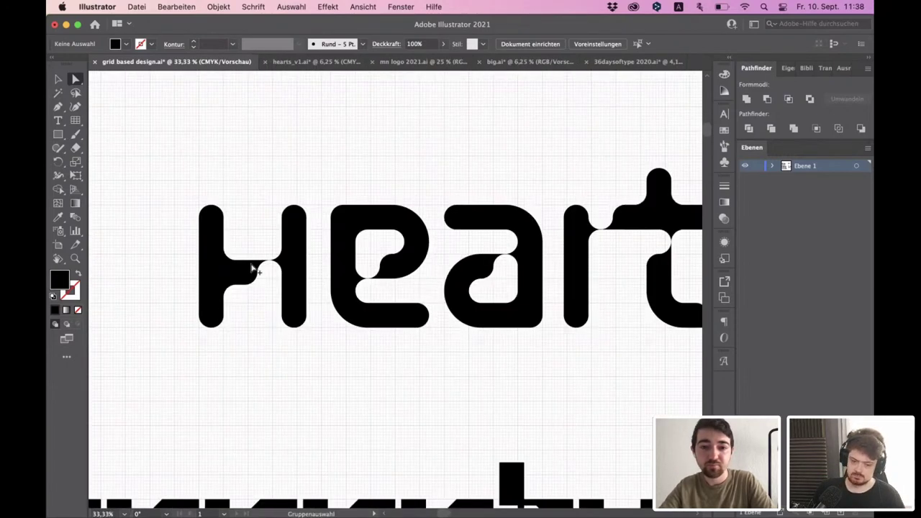
scroll(254, 269, "down", 1)
scroll(475, 285, "right", 3)
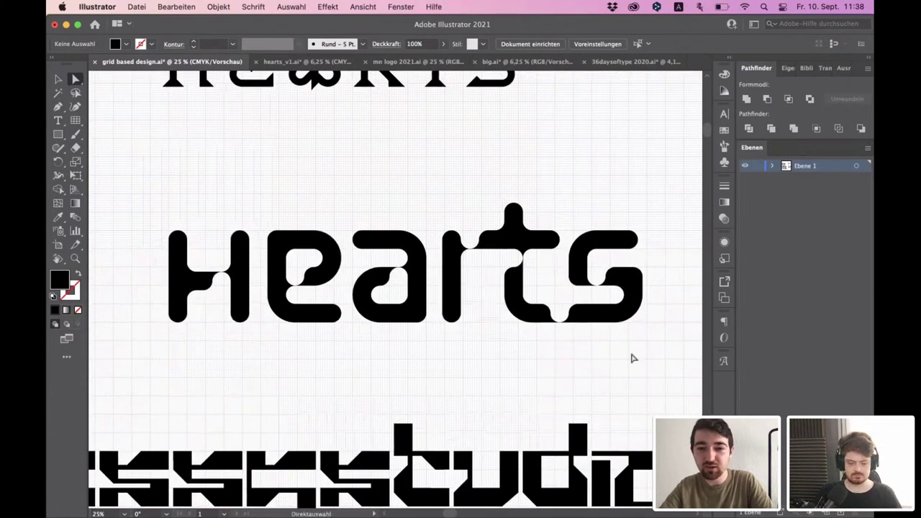
- Set the stroke weight of all letters in the rounded Hearts wordmark to 9 pt and compare them at different magnifications
left_click_drag(670, 348, 164, 162)
left_click(214, 44)
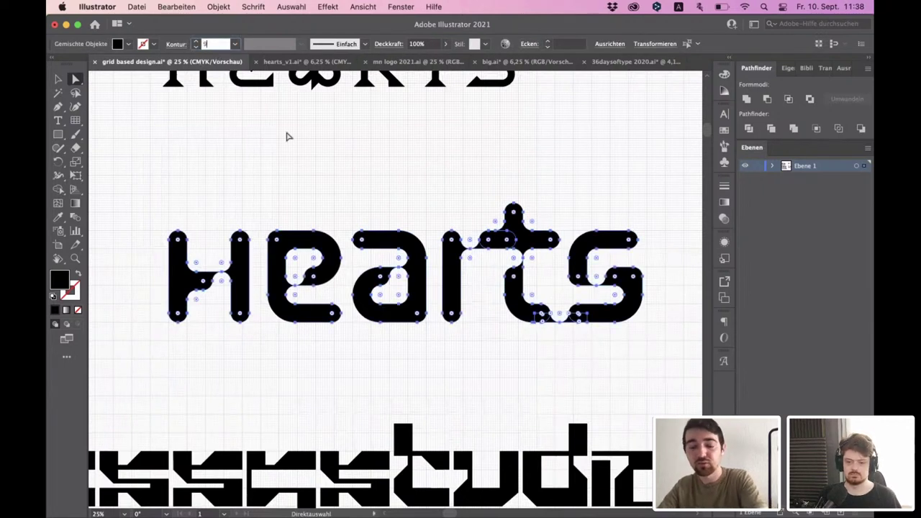
type("9")
key("Return")
left_click(315, 179)
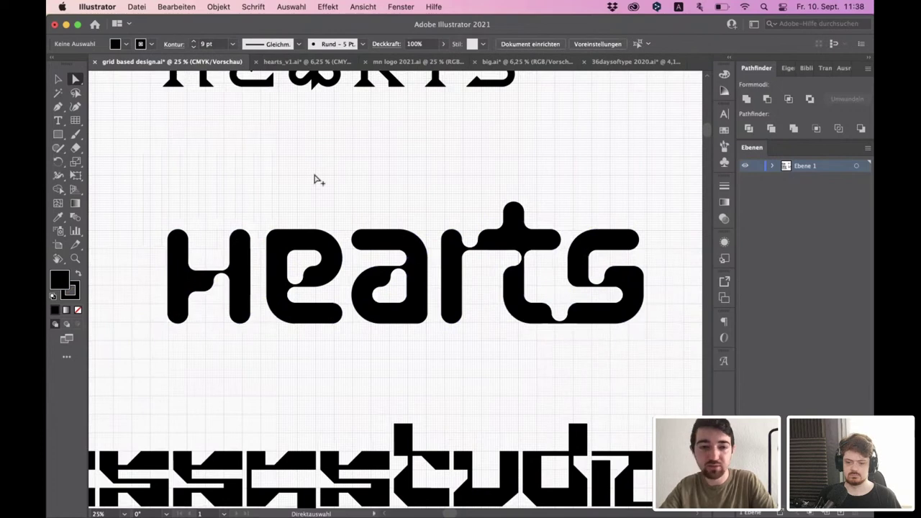
scroll(315, 179, "down", 1)
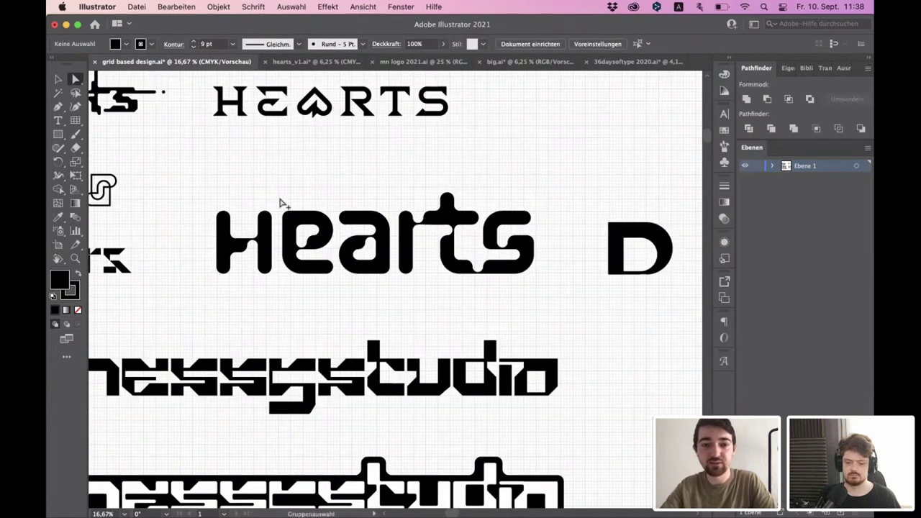
scroll(281, 204, "up", 1)
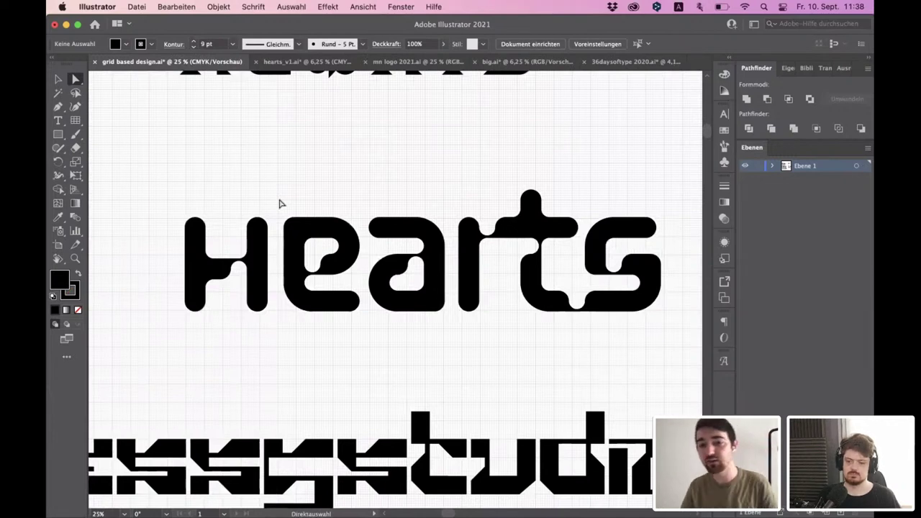
scroll(341, 191, "down", 1)
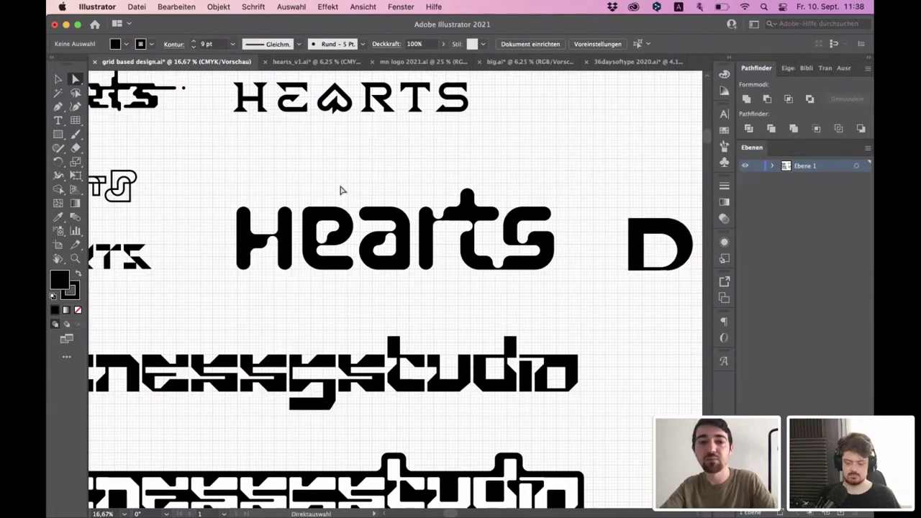
- Examine the plain and black-outlined versions of the angular fitness studio wordmark, then the thin joints in the plain version's first letters
left_click_drag(248, 306, 485, 240)
scroll(306, 322, "up", 1)
left_click_drag(305, 322, 304, 318)
scroll(287, 318, "down", 1)
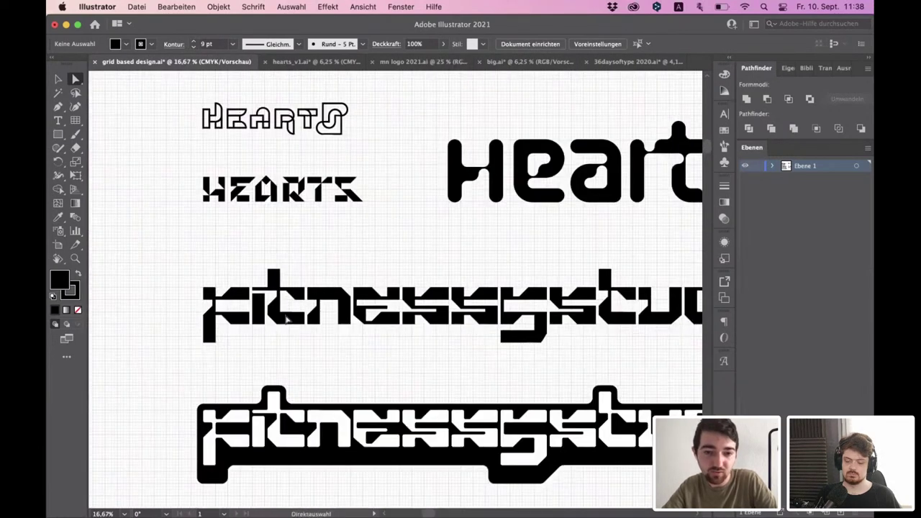
scroll(312, 281, "down", 3)
scroll(317, 287, "up", 1)
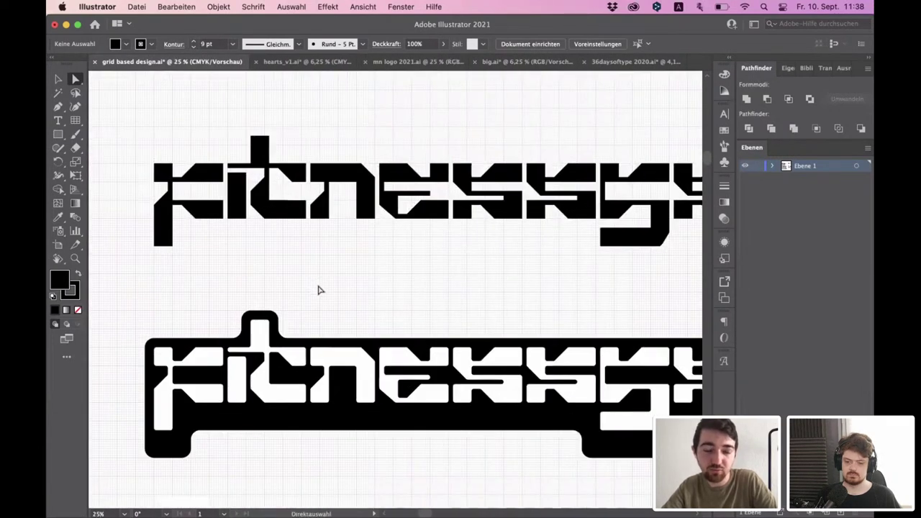
left_click_drag(345, 279, 364, 257)
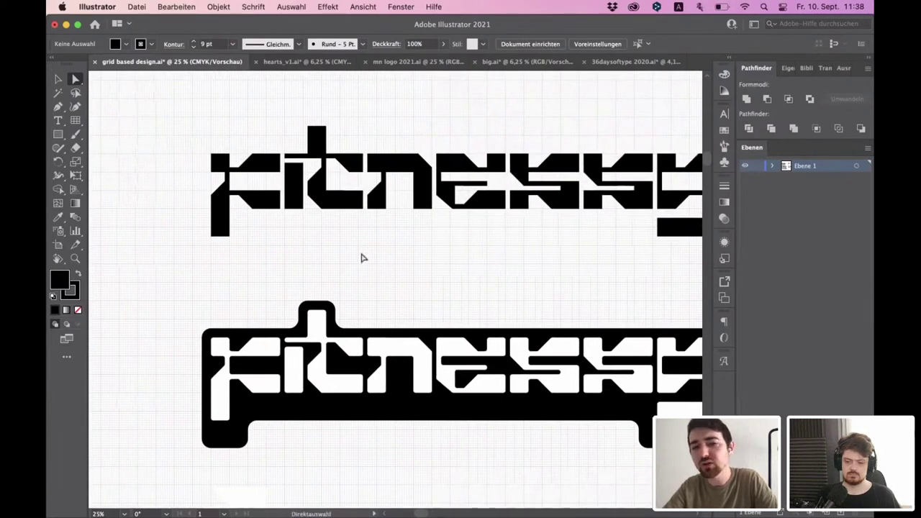
scroll(190, 158, "up", 1)
scroll(221, 186, "up", 1)
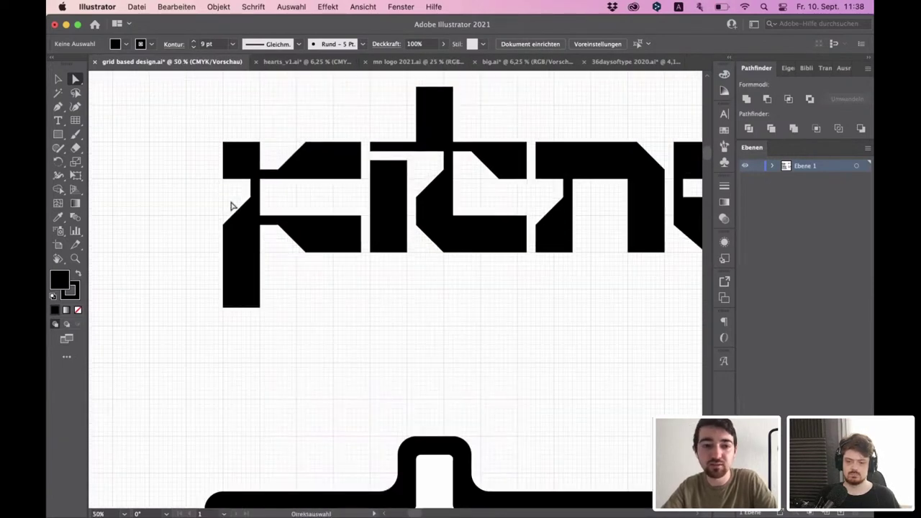
- Examine the letter shapes and spacing of the black fitness5studio wordmark, ending at the closing letters "dio"
scroll(202, 221, "down", 1)
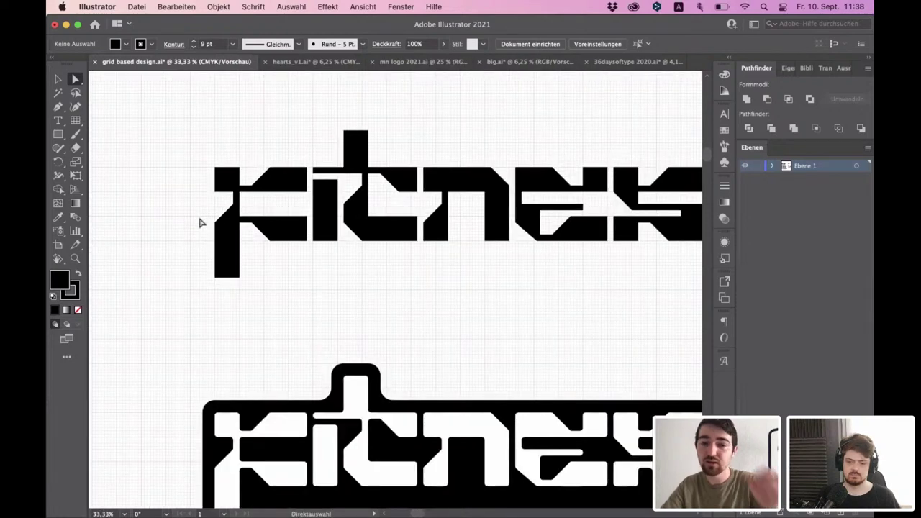
scroll(216, 228, "down", 1)
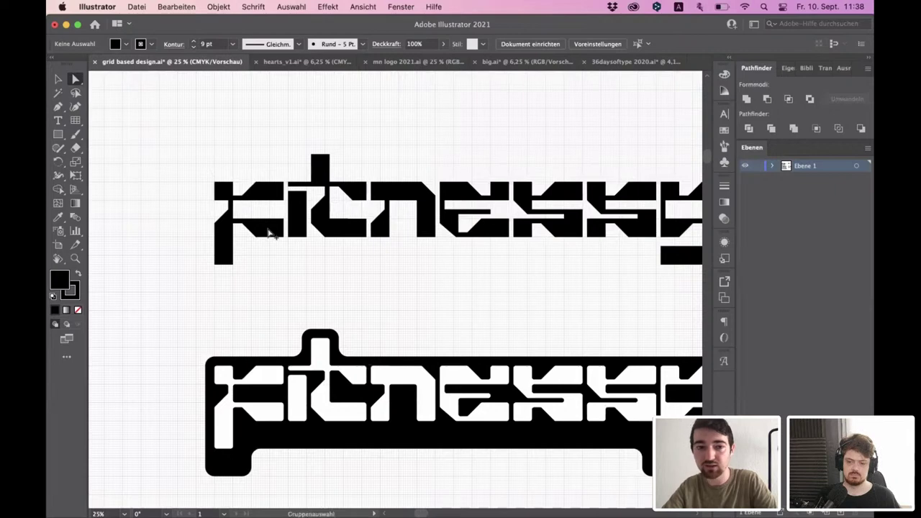
left_click_drag(424, 251, 357, 232)
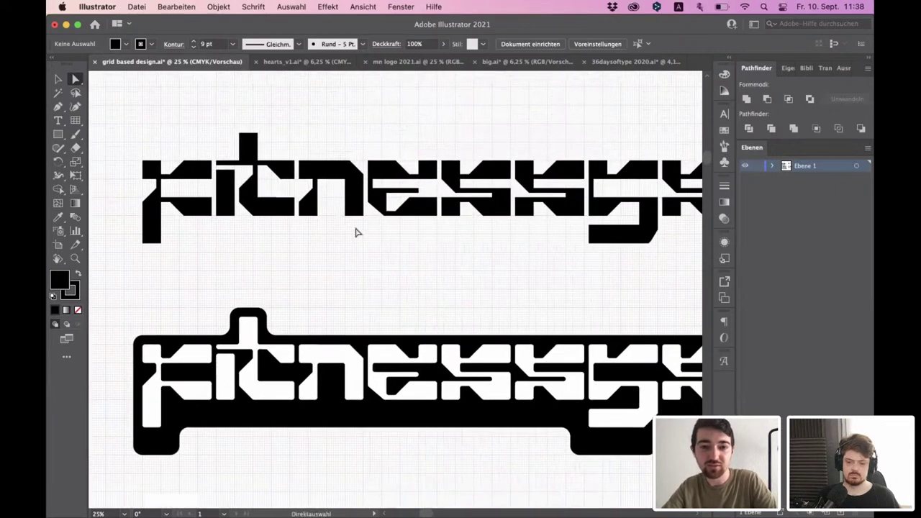
left_click_drag(460, 231, 350, 155)
left_click_drag(565, 281, 374, 227)
left_click_drag(434, 182, 411, 307)
scroll(573, 183, "up", 1)
scroll(526, 208, "up", 4)
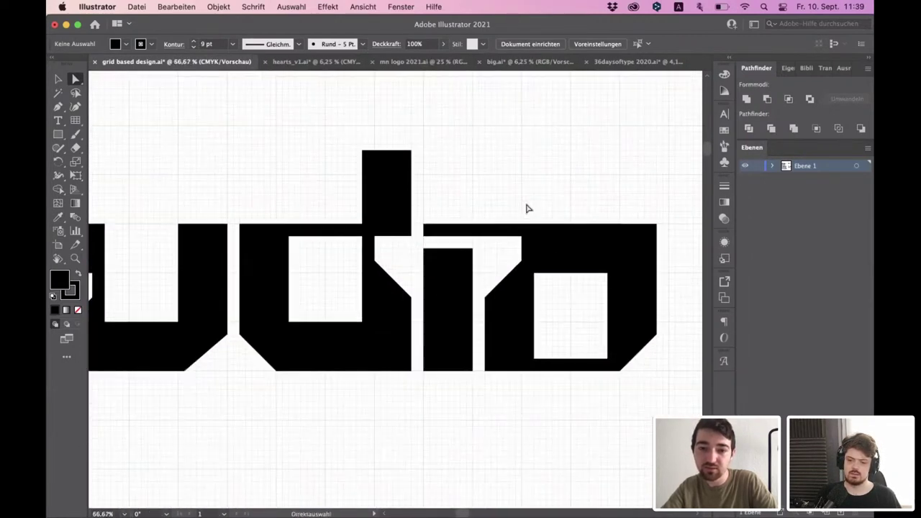
scroll(528, 208, "right", 1)
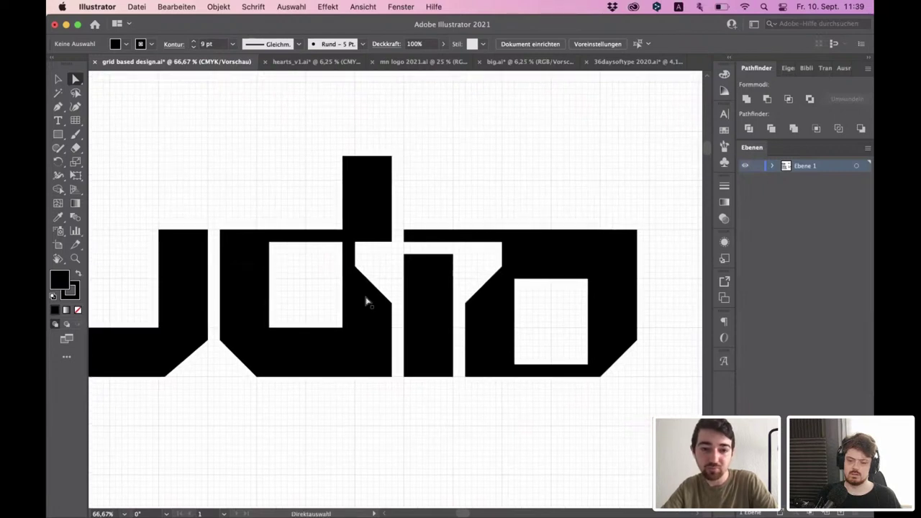
scroll(490, 270, "down", 1)
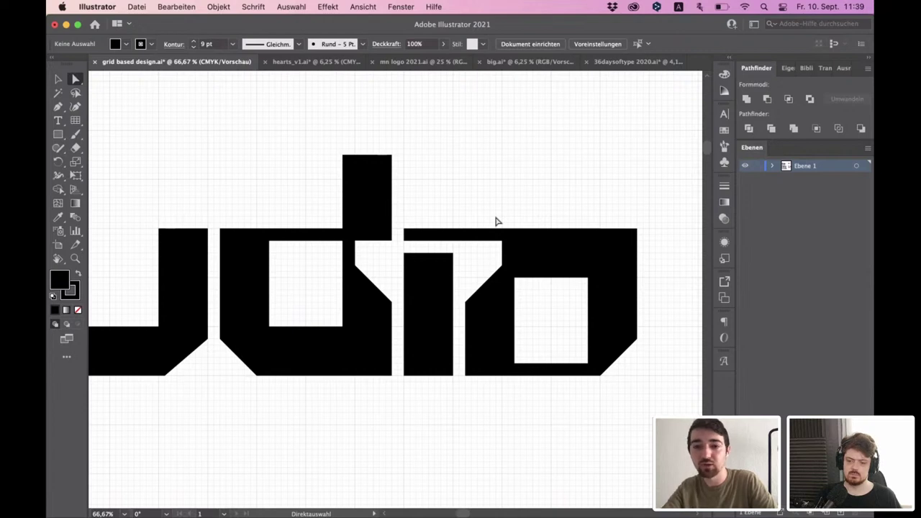
scroll(497, 221, "down", 1)
scroll(496, 222, "up", 1)
scroll(497, 222, "down", 1)
scroll(497, 221, "up", 1)
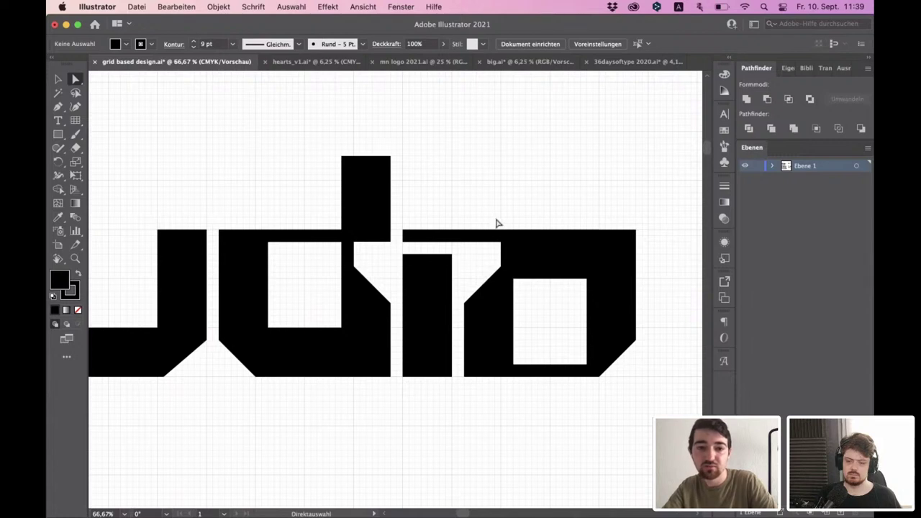
scroll(645, 231, "down", 1)
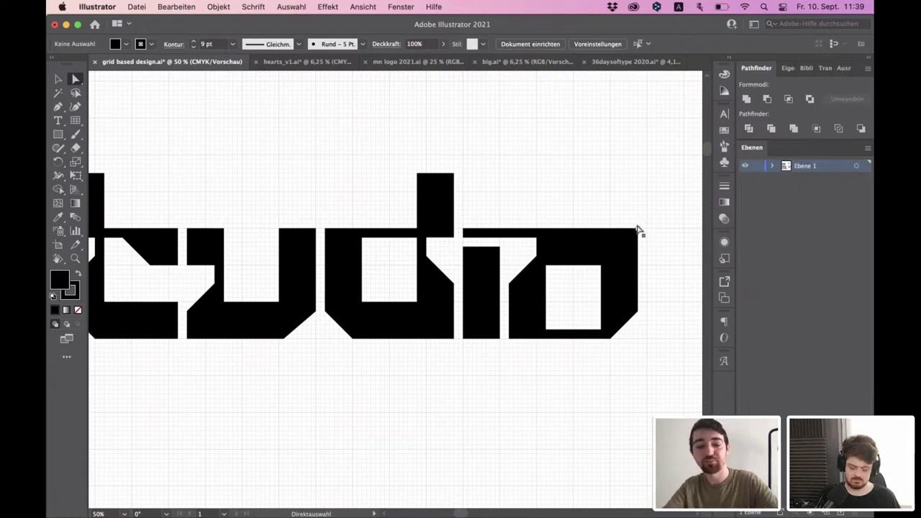
- Draw a square beside the end of the black fitness5studio wordmark, matching the height of its letter o, and remove its fill
scroll(485, 220, "down", 2)
left_click_drag(249, 112, 97, 73)
key("m")
key("super+plus")
mouse_move(372, 133)
left_mouse_down()
mouse_move(462, 242)
mouse_move(486, 246)
left_mouse_up()
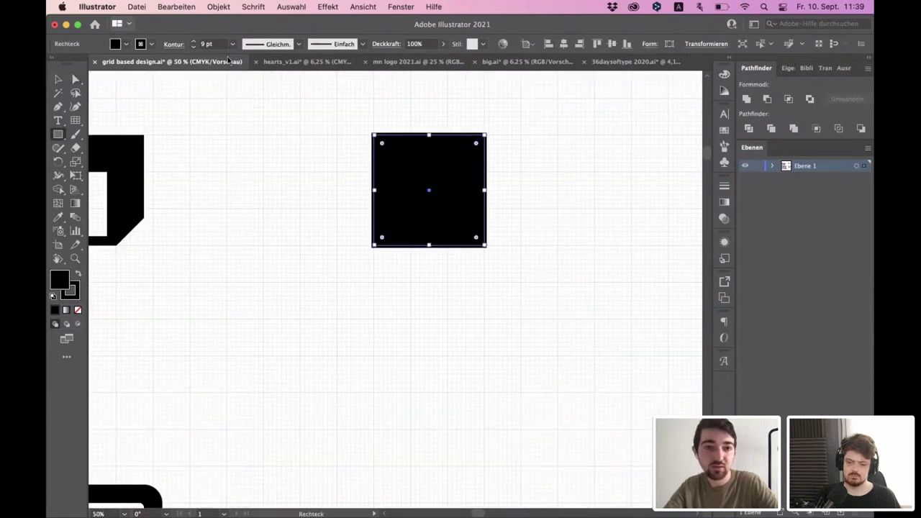
left_click(125, 45)
left_click(53, 59)
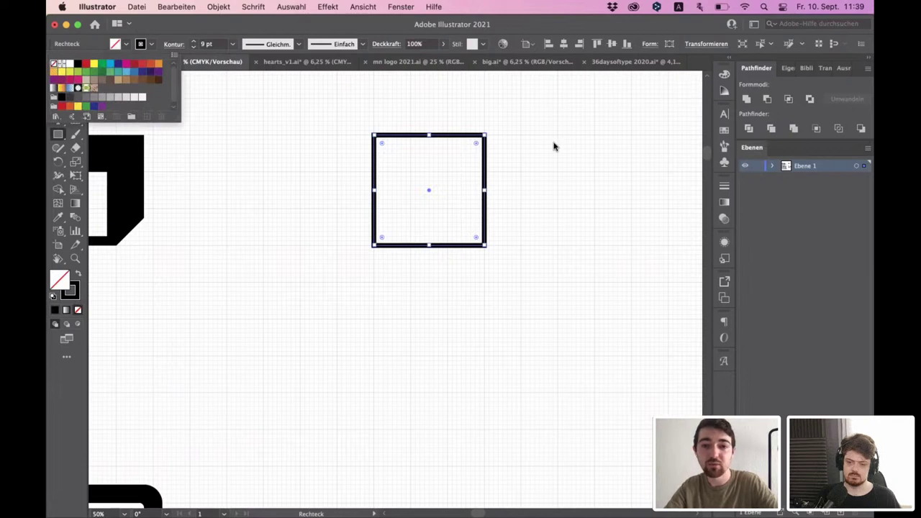
- Draw an unfilled circle beside the square with the same height and top alignment, and deselect it
left_click_drag(57, 133, 113, 161)
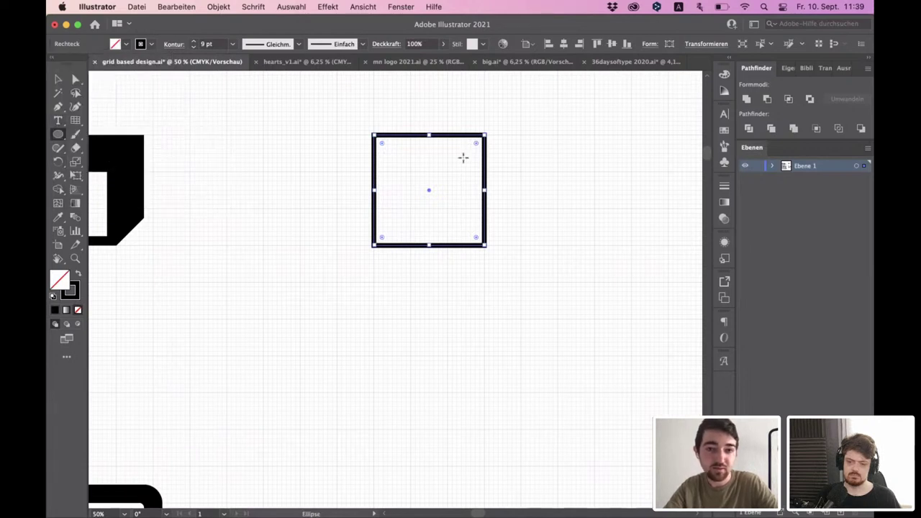
left_click_drag(520, 134, 633, 244)
scroll(240, 172, "down", 1)
scroll(523, 135, "up", 1)
scroll(523, 135, "up", 1)
left_click(58, 79)
left_click(247, 114)
scroll(372, 140, "right", 1)
key("super+plus")
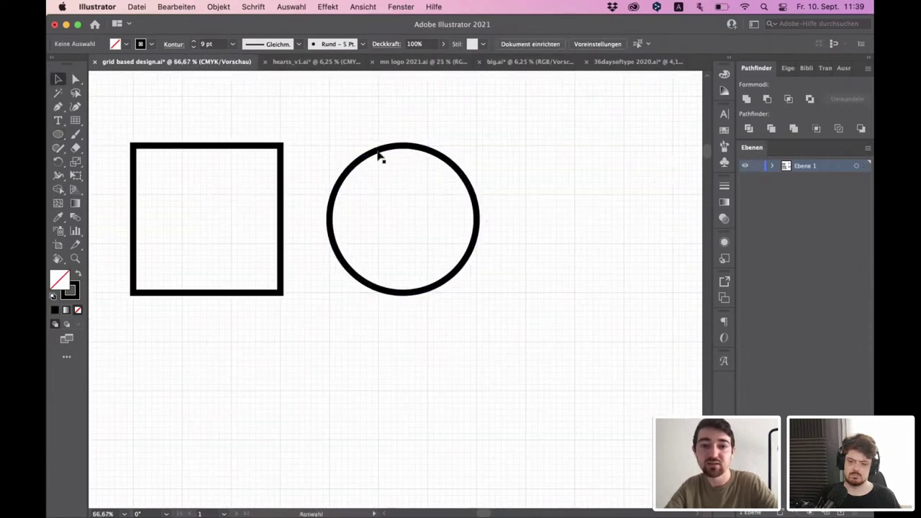
- Enlarge the circle slightly from its centre so it overshoots the square's height at both ends, and deselect it
left_click_drag(410, 184, 411, 186)
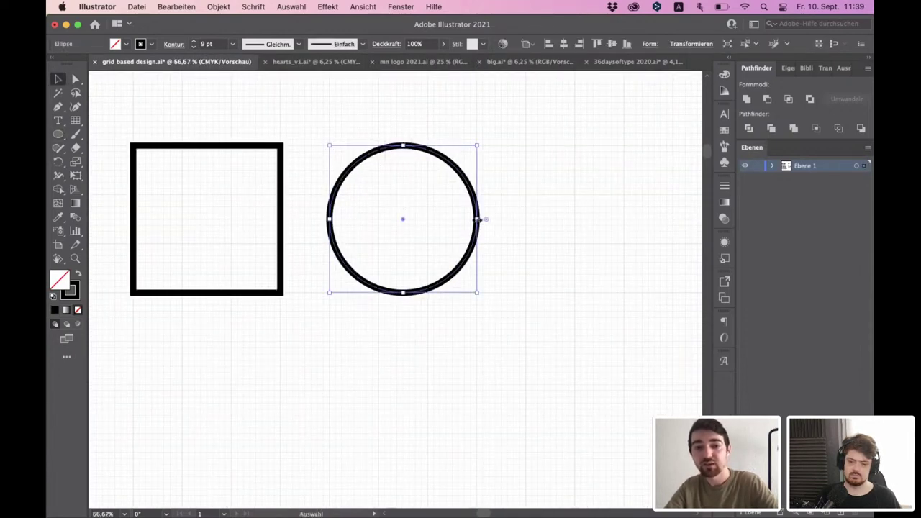
left_click(512, 226)
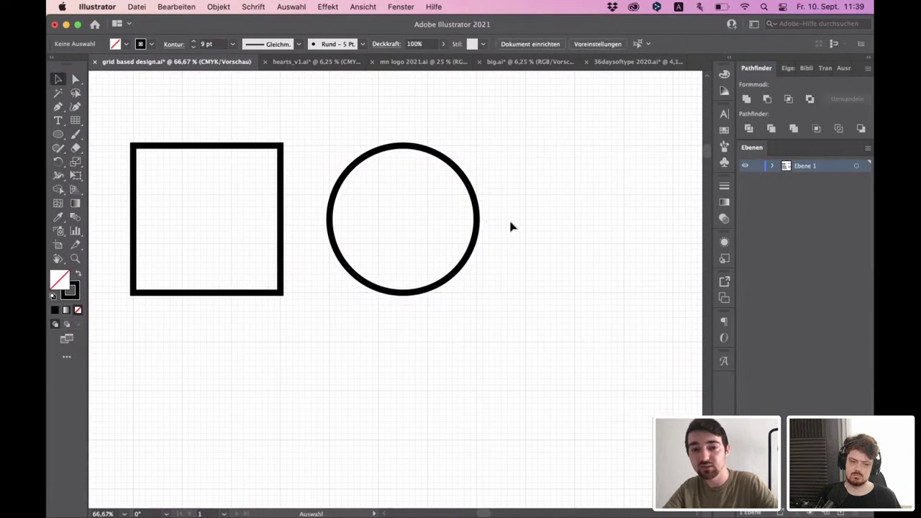
left_click(477, 219)
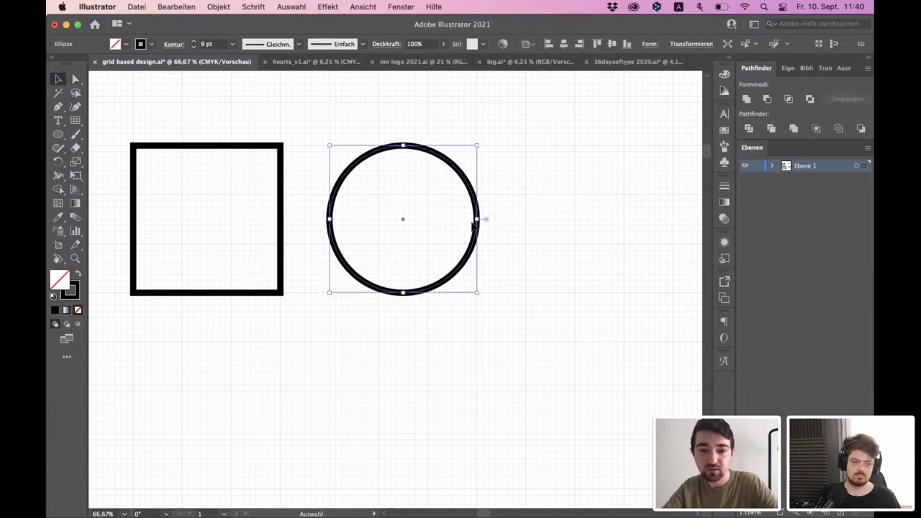
left_click_drag(477, 219, 486, 219)
left_click(519, 210)
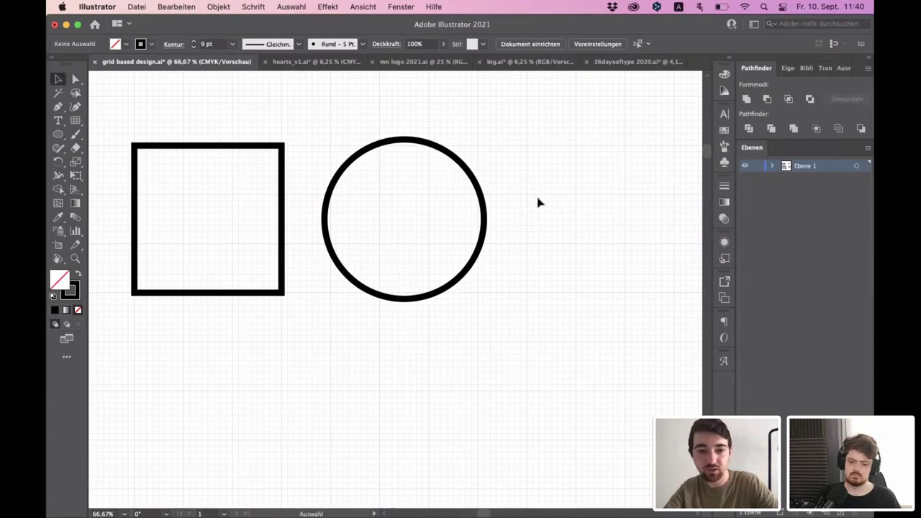
- Compare the black and outlined fitness5studio wordmarks, and examine the first angular "big" logo below them
scroll(532, 209, "down", 4)
left_click_drag(356, 208, 446, 225)
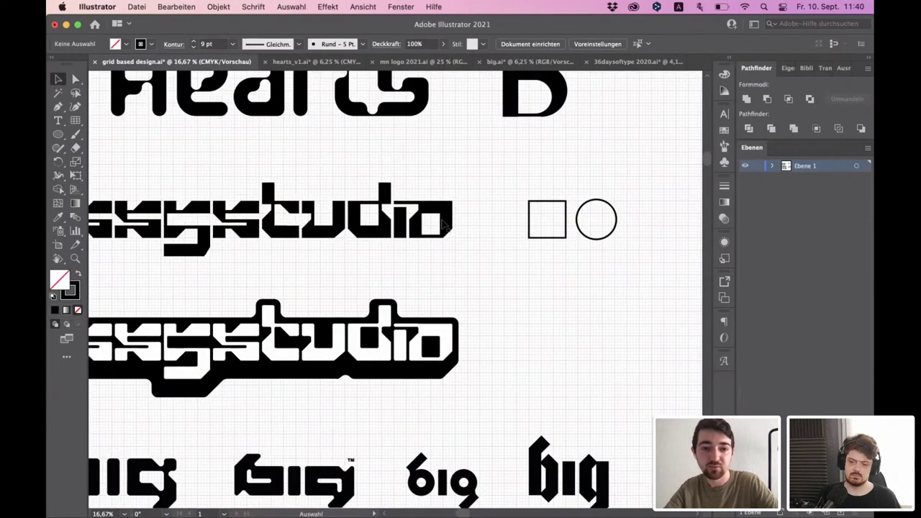
scroll(315, 216, "up", 1)
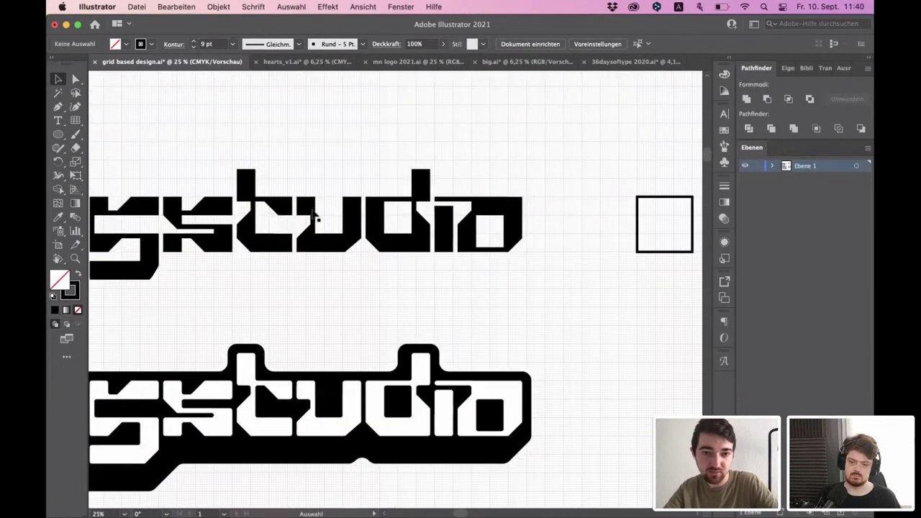
scroll(315, 216, "down", 1)
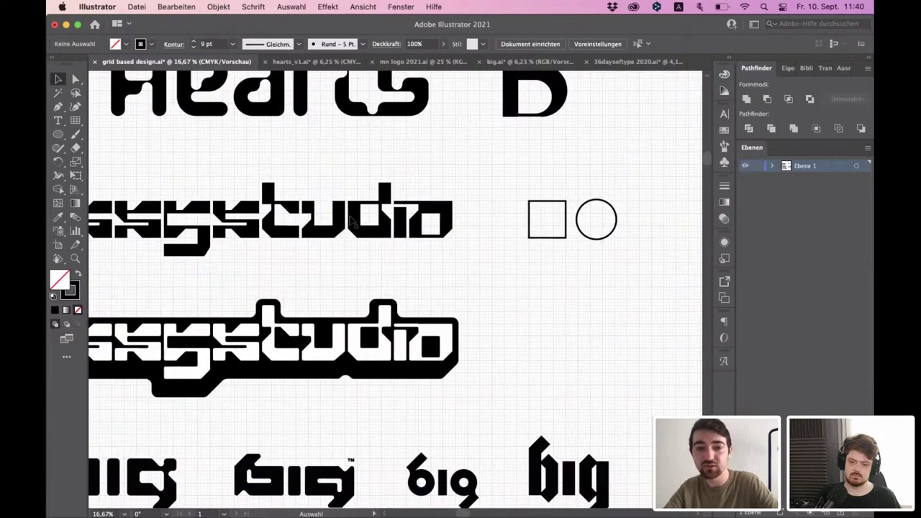
scroll(350, 221, "left", 5)
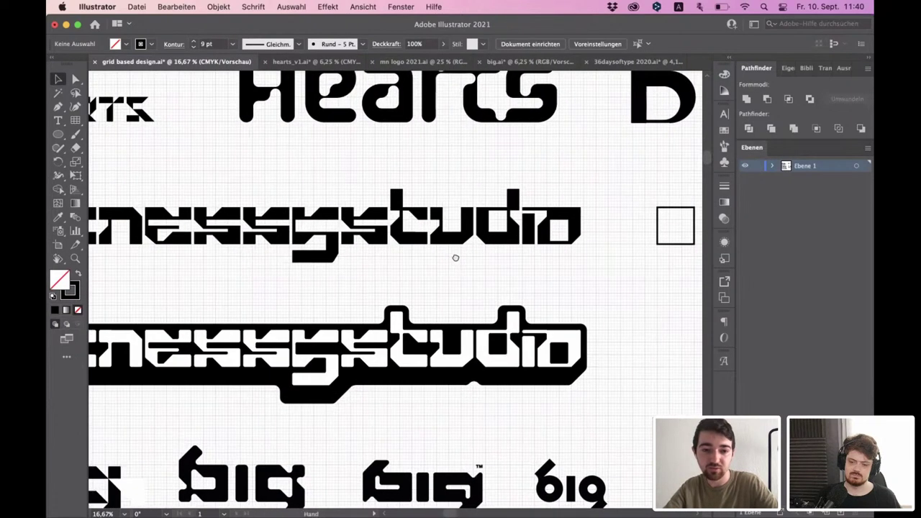
scroll(438, 254, "right", 3)
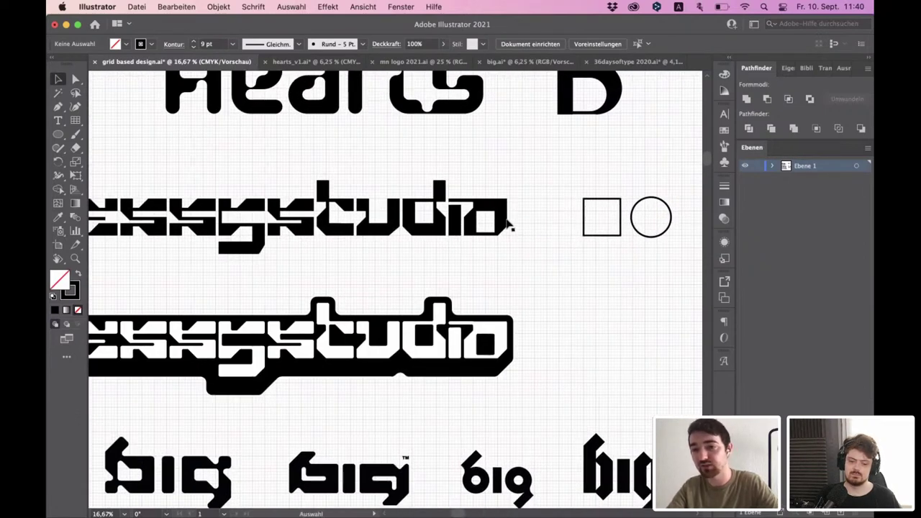
scroll(379, 257, "left", 5)
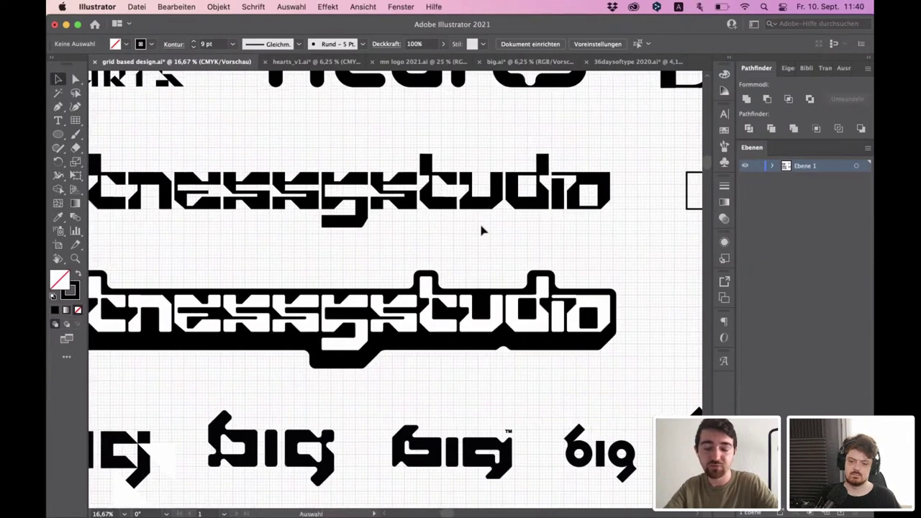
scroll(317, 302, "down", 4)
scroll(316, 302, "left", 3)
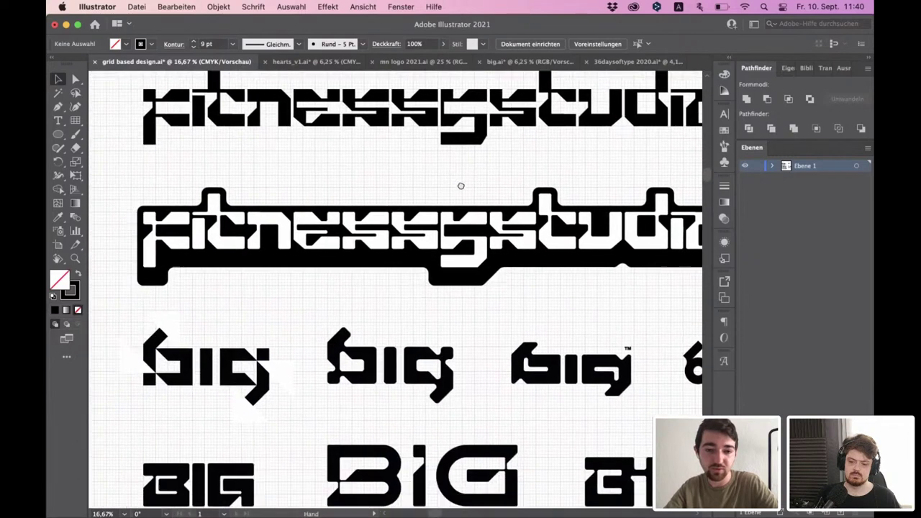
scroll(220, 367, "up", 1)
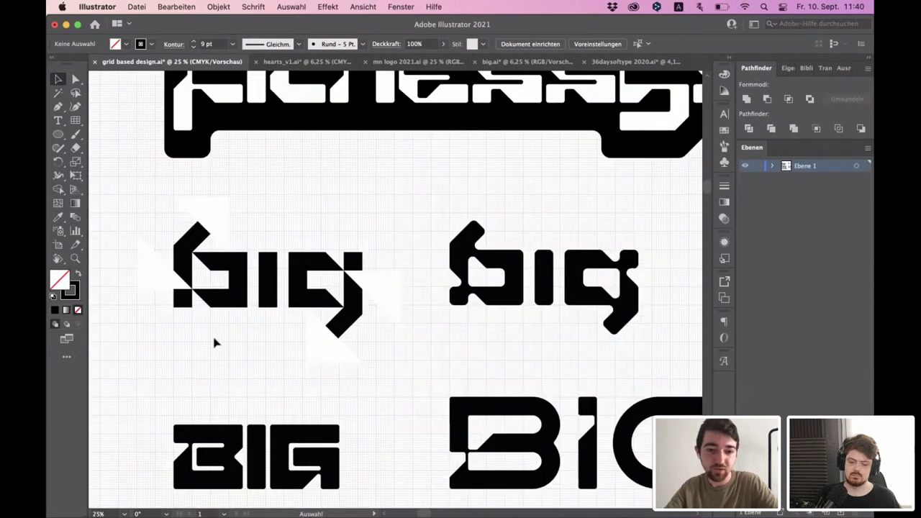
left_click_drag(166, 357, 165, 299)
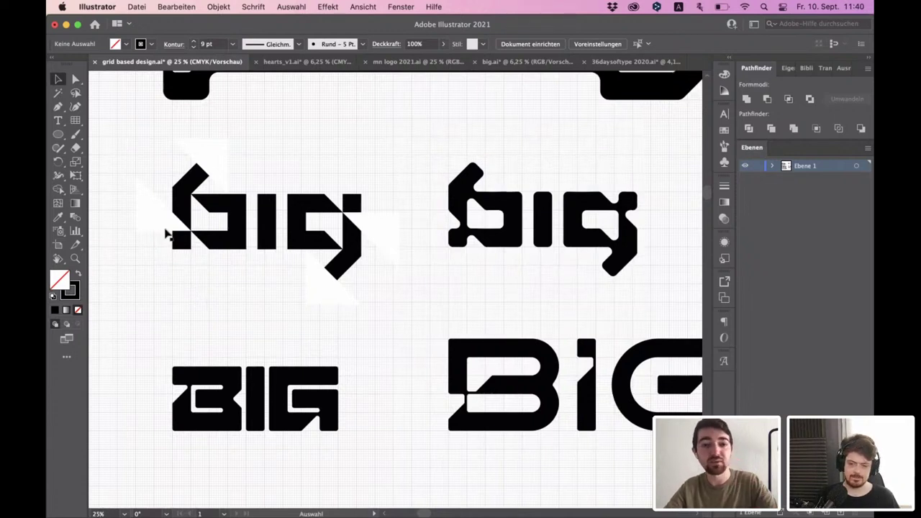
- Inspect the white triangle that cuts the diagonal edge of the g in the first "big" logo, and deselect it
scroll(173, 205, "up", 2, "alt")
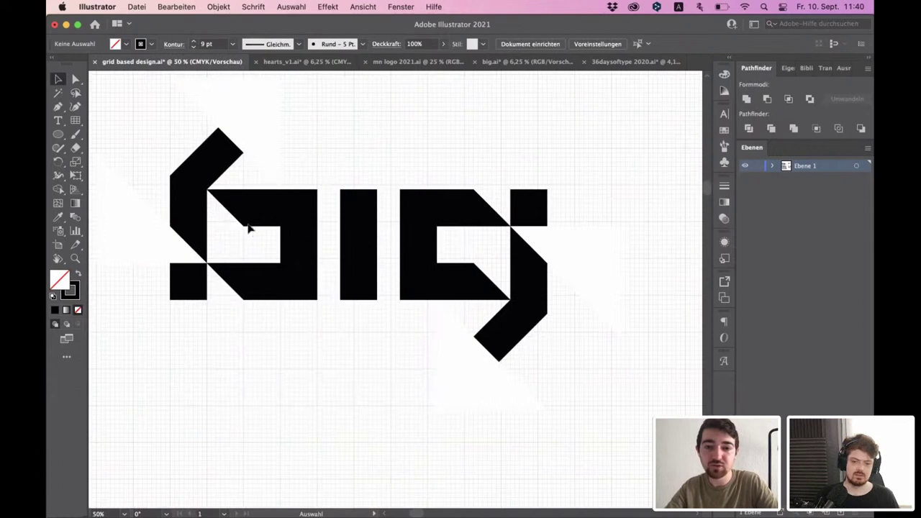
left_click(574, 266)
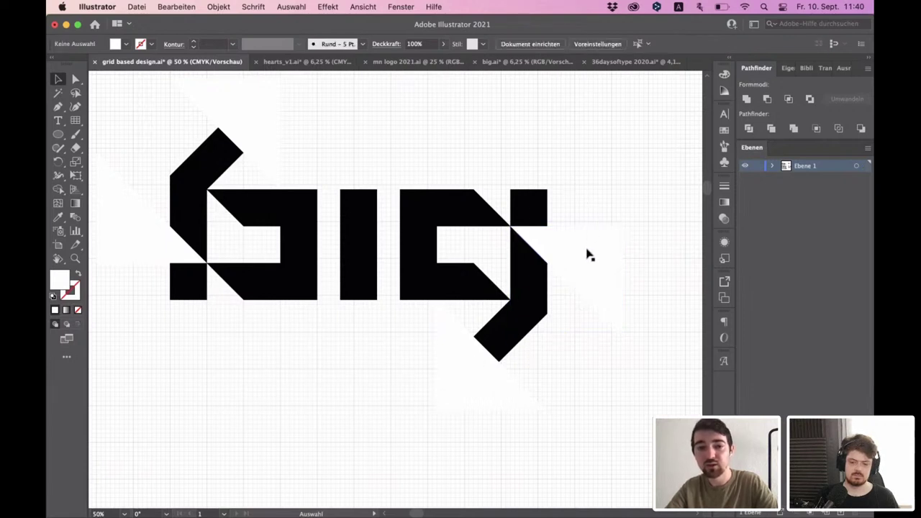
left_click(557, 255)
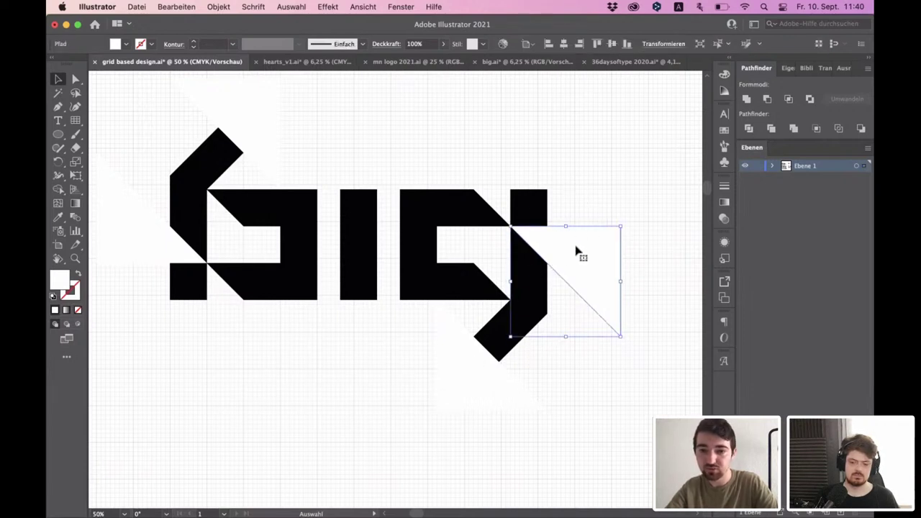
left_click(594, 210)
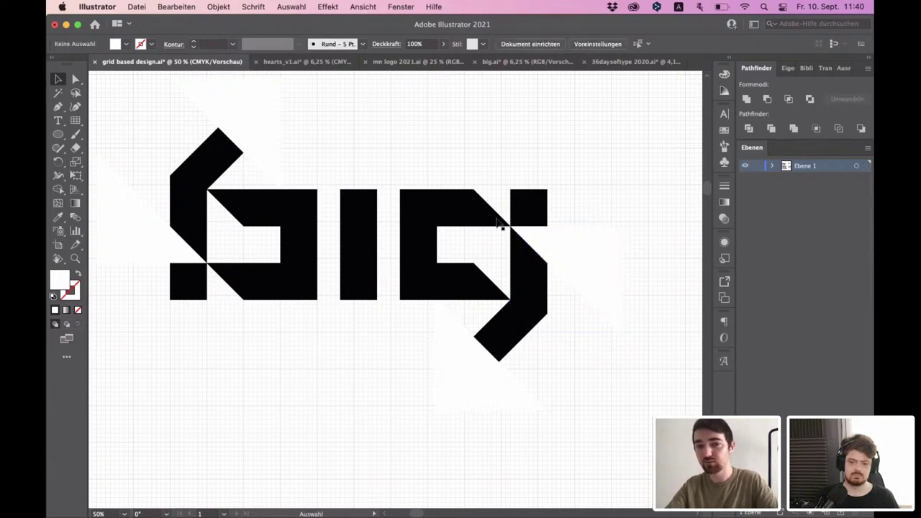
- Review the remaining lettering designs below the first "big" logo, from the BIG variants down to the charcoalito wordmarks
scroll(382, 177, "down", 1)
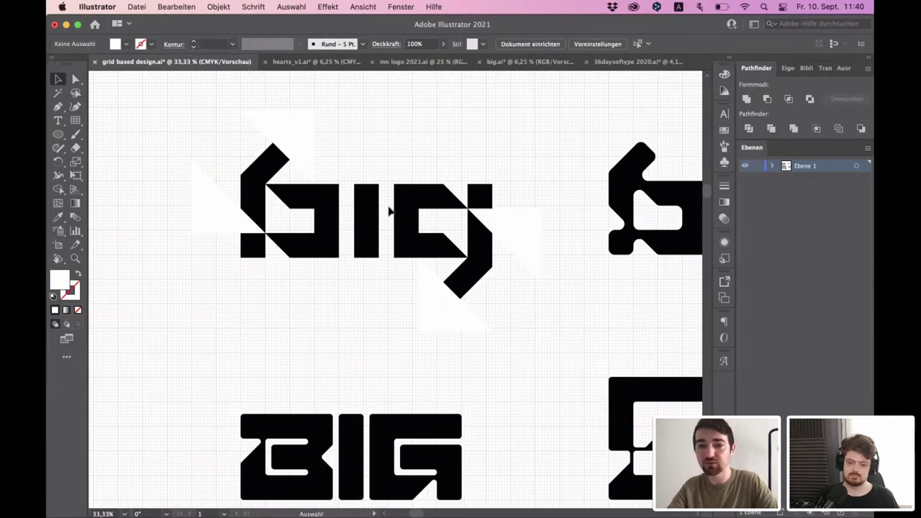
scroll(371, 201, "down", 1)
scroll(391, 271, "down", 3)
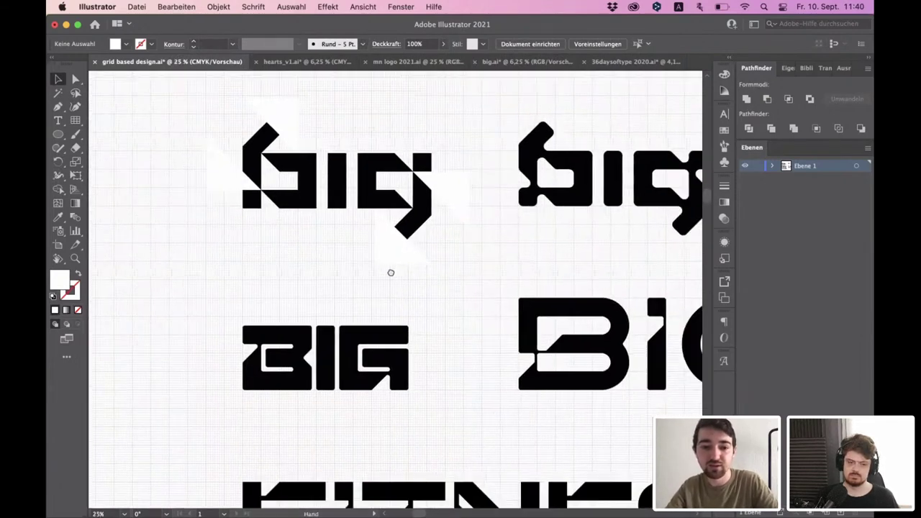
scroll(327, 211, "down", 1)
scroll(415, 335, "down", 5)
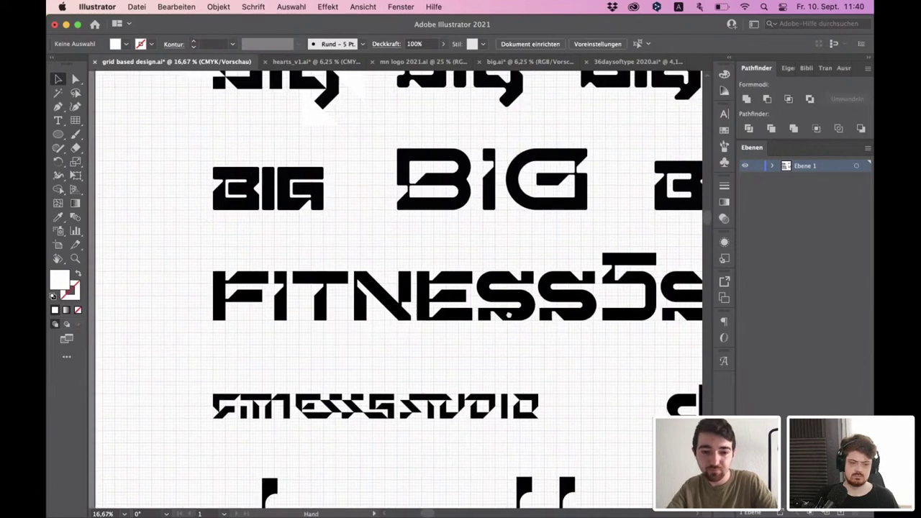
scroll(507, 287, "down", 2)
scroll(512, 411, "up", 1)
scroll(568, 401, "down", 1)
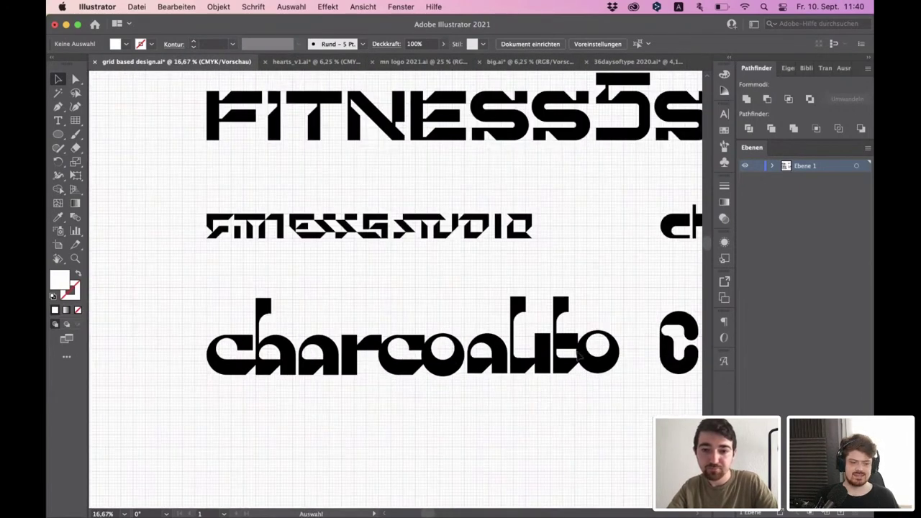
scroll(540, 360, "right", 3)
scroll(529, 350, "left", 1)
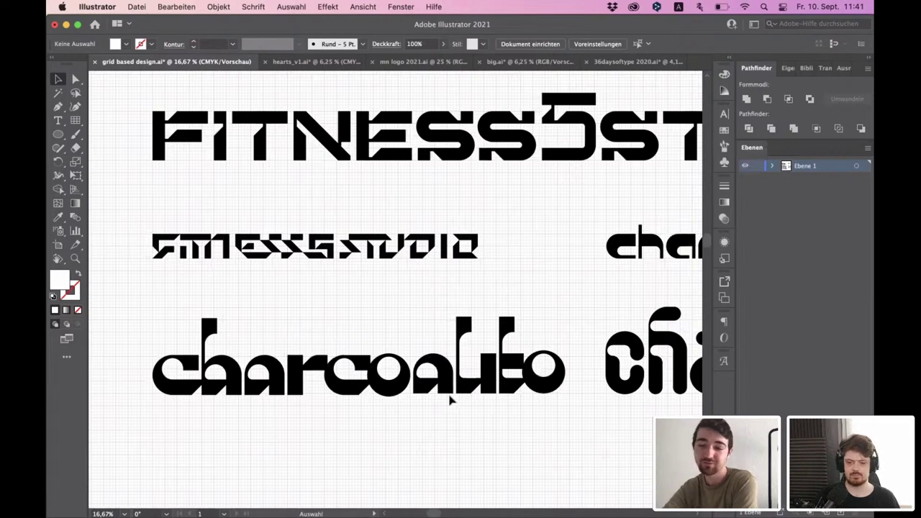
key("space")
left_click_drag(415, 394, 425, 390)
scroll(422, 388, "down", 4)
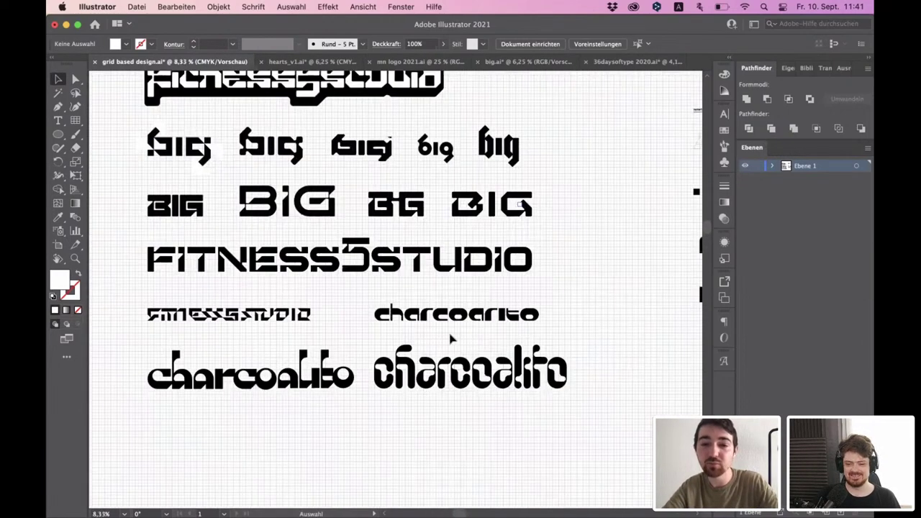
- Compare the hearts wordmark variants with the charcoalito wordmarks further down the sheet
scroll(524, 283, "up", 2)
key("space")
left_click_drag(274, 208, 340, 277)
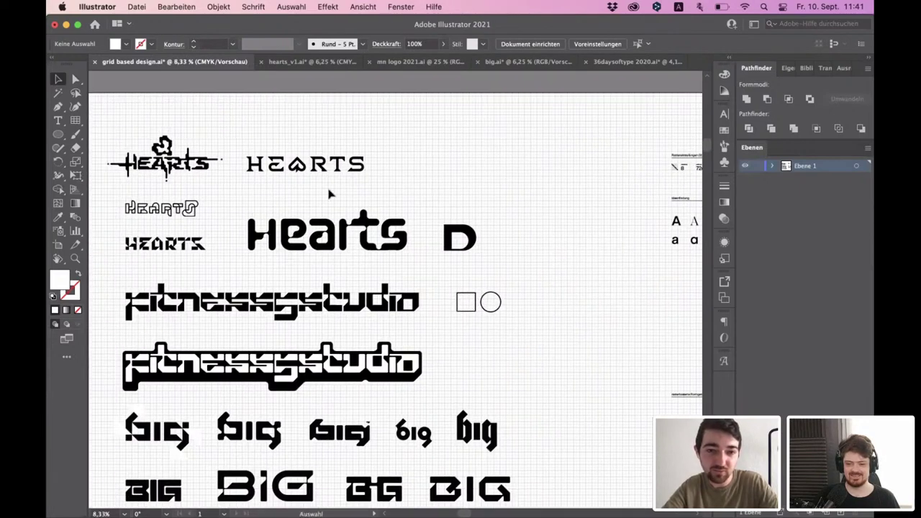
scroll(287, 151, "up", 2)
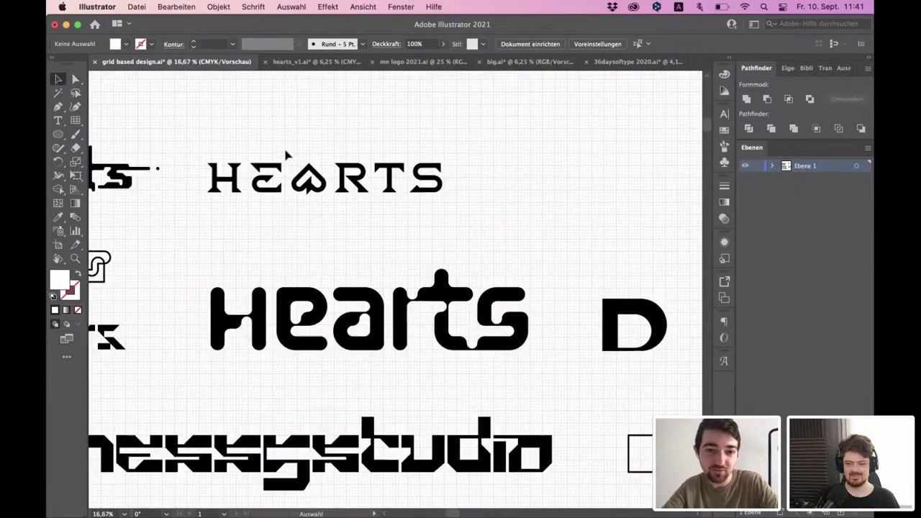
scroll(309, 288, "left", 5)
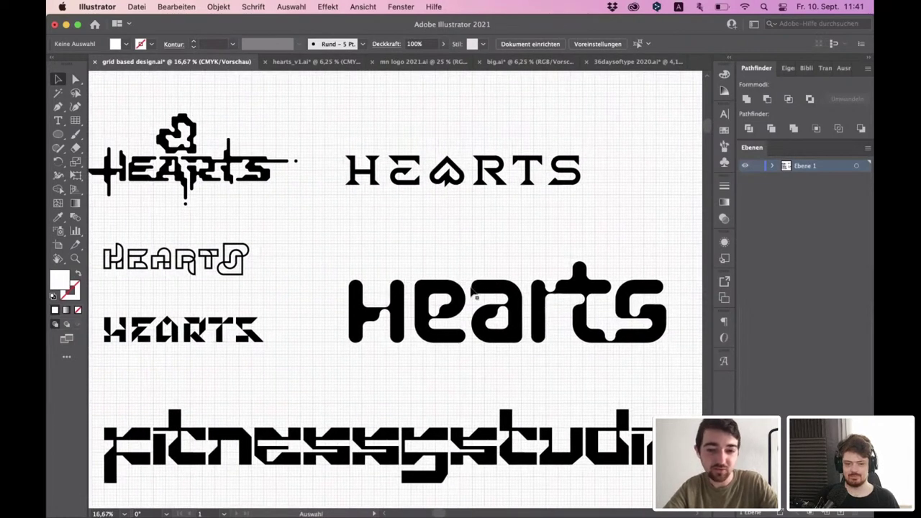
scroll(476, 297, "down", 1)
scroll(469, 294, "down", 8)
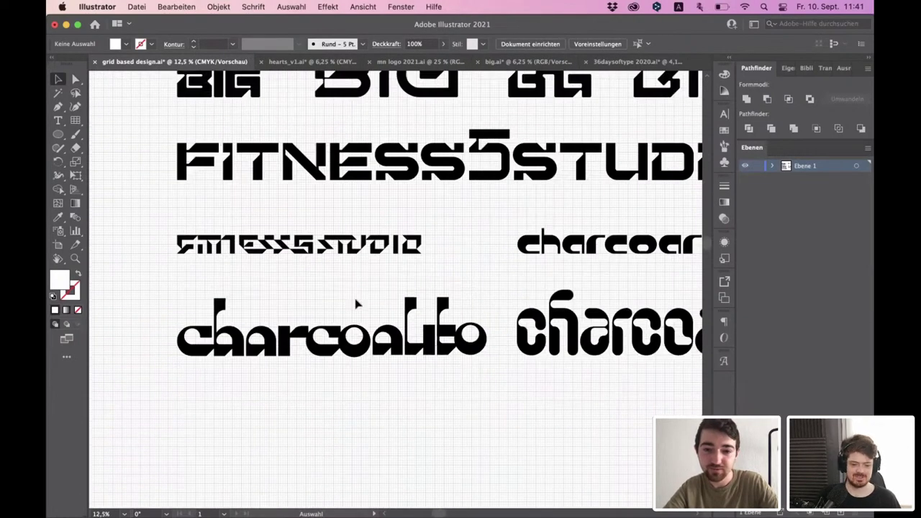
scroll(335, 302, "up", 1)
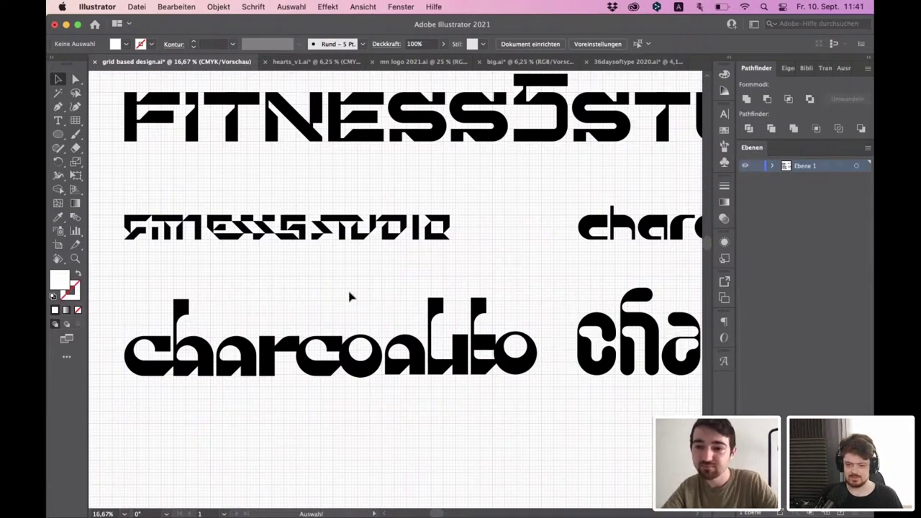
scroll(350, 295, "down", 1)
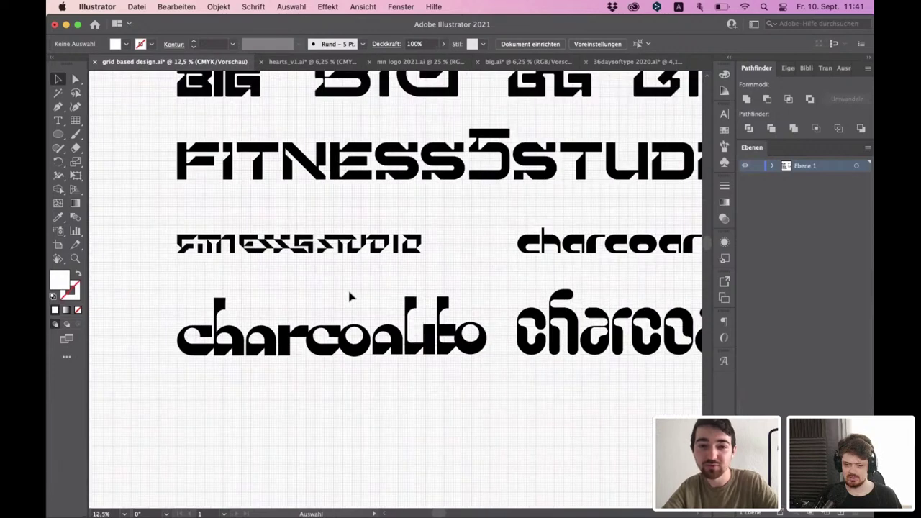
scroll(349, 295, "up", 1)
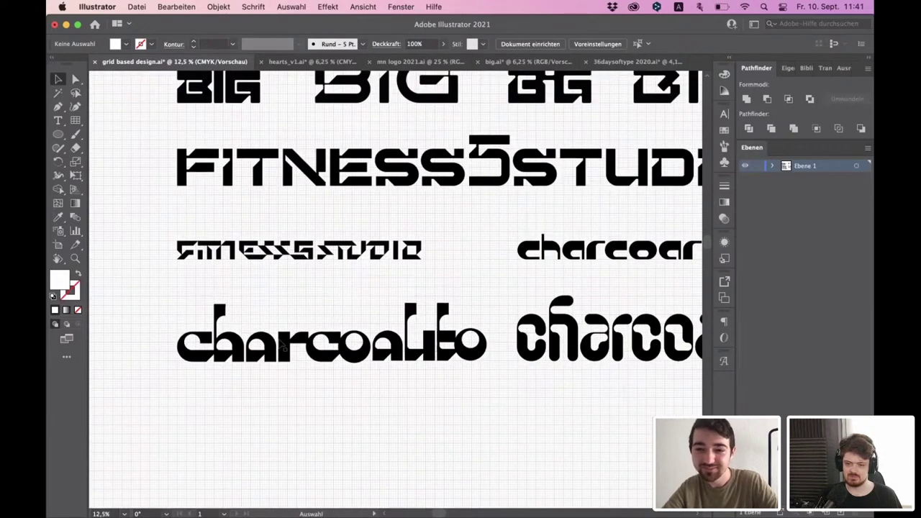
scroll(309, 312, "up", 5)
scroll(308, 312, "down", 1)
scroll(308, 312, "up", 5)
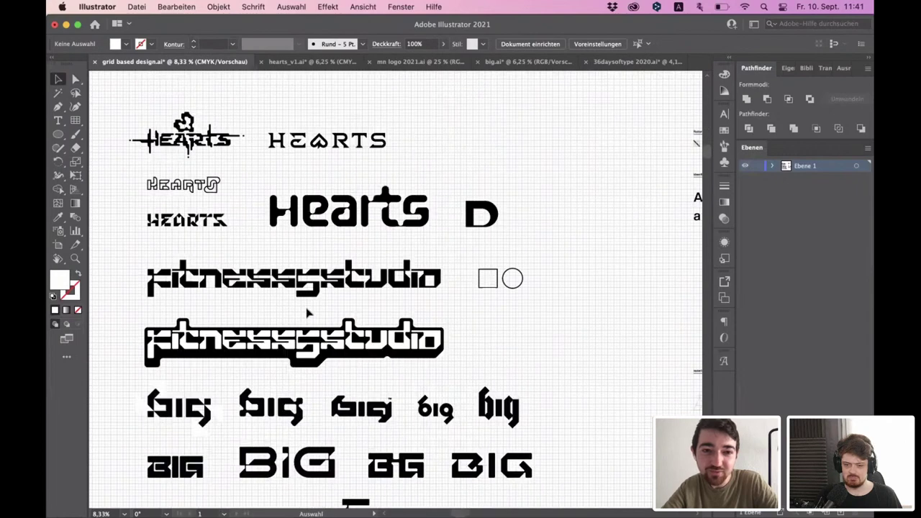
scroll(308, 312, "down", 1)
scroll(308, 312, "down", 1)
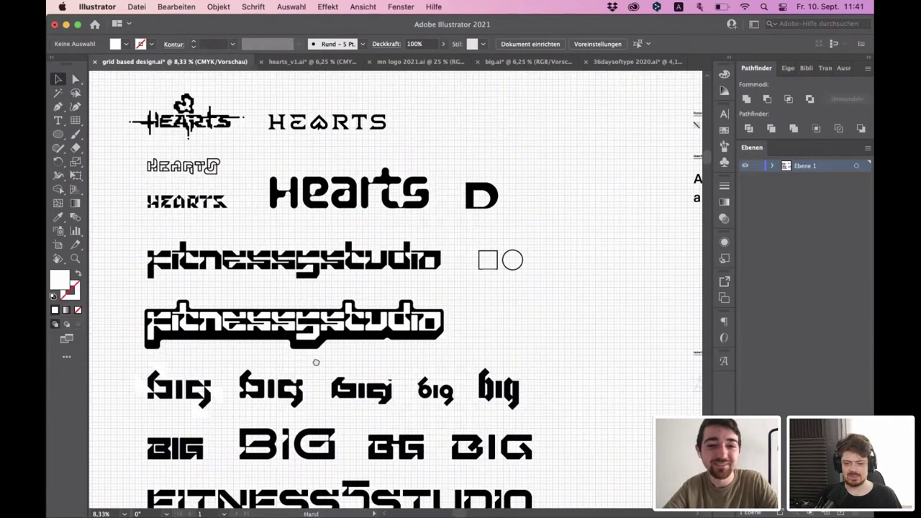
- Examine the heavy charcoalito wordmark with its flag-like ascenders, below the small angular fitness5studio lettering
scroll(295, 407, "down", 5)
scroll(295, 406, "left", 2)
scroll(265, 444, "up", 4)
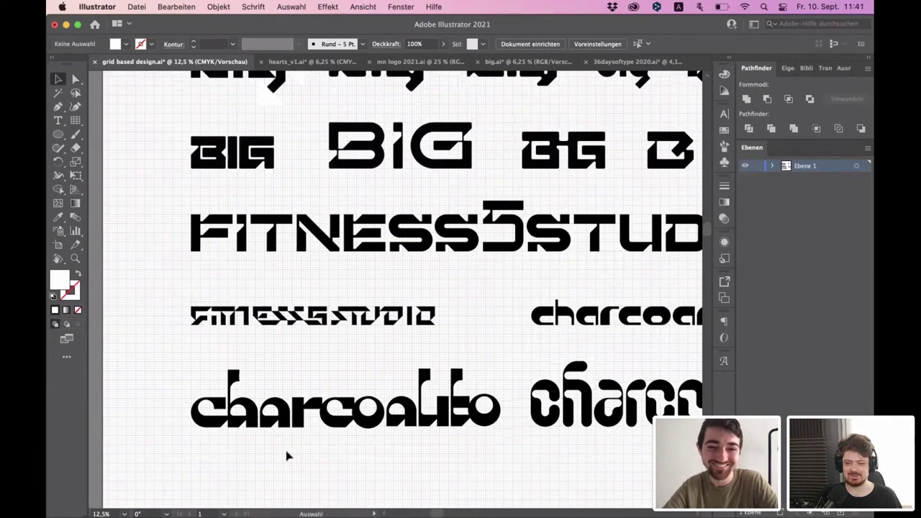
scroll(289, 428, "down", 1)
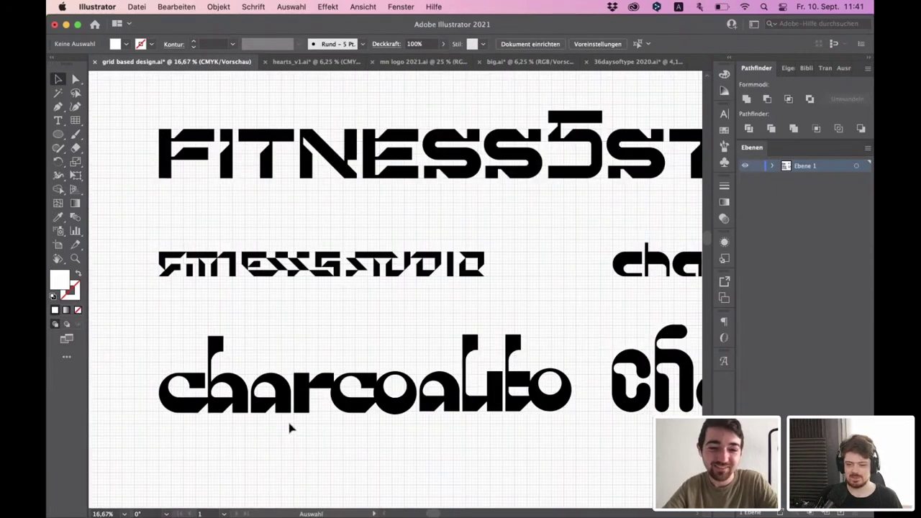
scroll(299, 419, "down", 3)
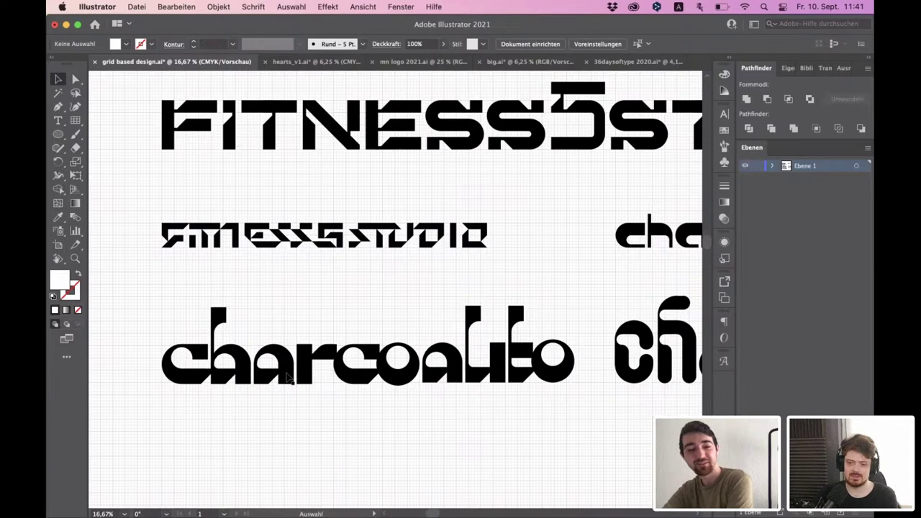
scroll(289, 379, "up", 1)
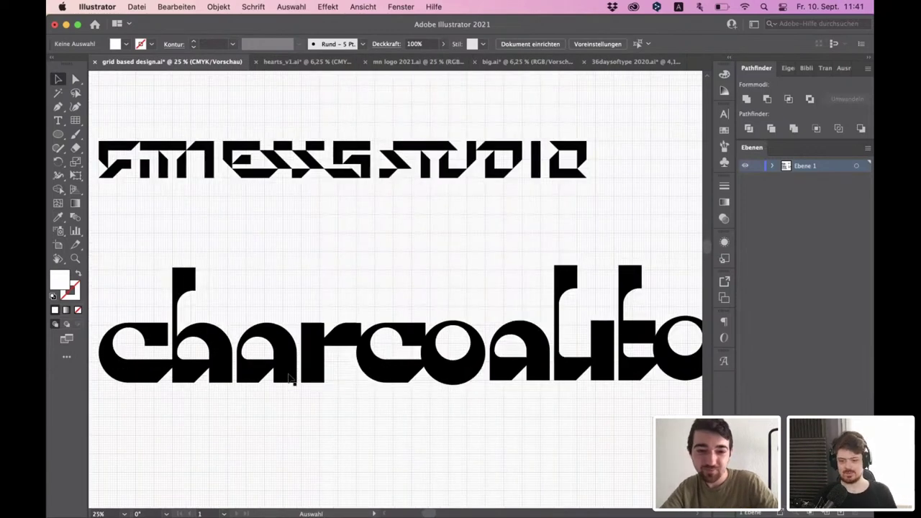
scroll(291, 379, "down", 1)
scroll(293, 374, "down", 1)
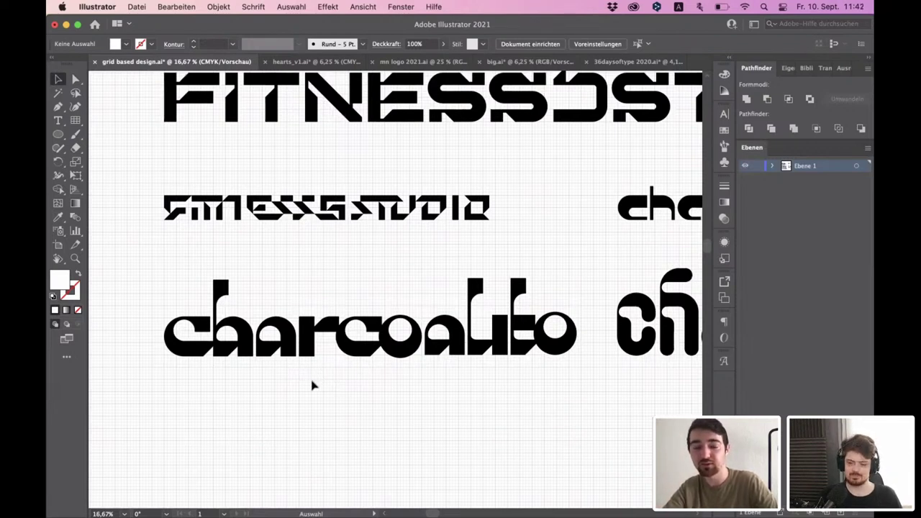
scroll(187, 372, "up", 3)
scroll(162, 362, "down", 3)
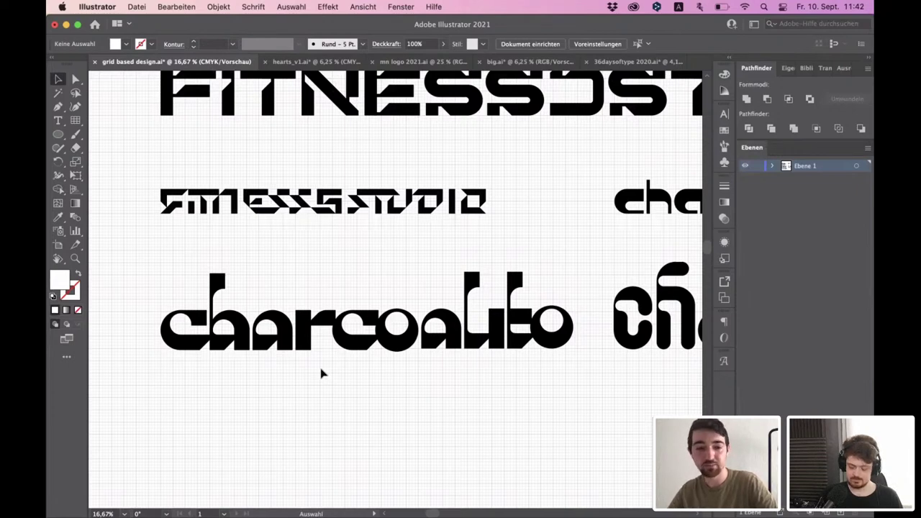
- Inspect the counters, joints and diagonal cuts of the c, h and a in the heavy charcoalito wordmark
scroll(176, 366, "up", 3)
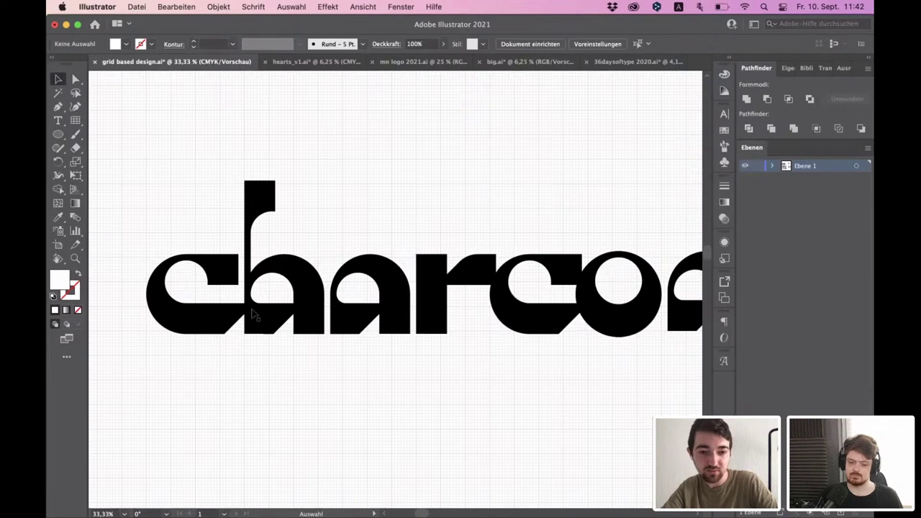
scroll(180, 326, "down", 1)
scroll(207, 326, "up", 1)
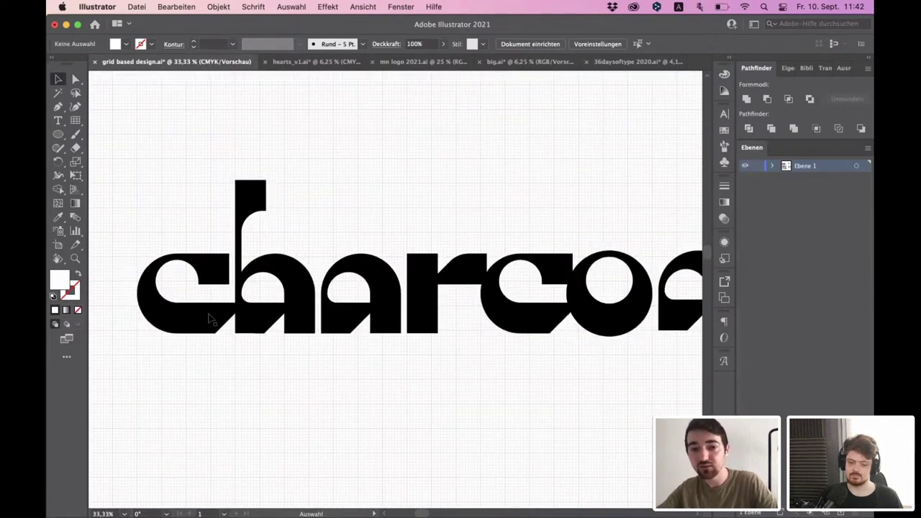
scroll(208, 324, "down", 1)
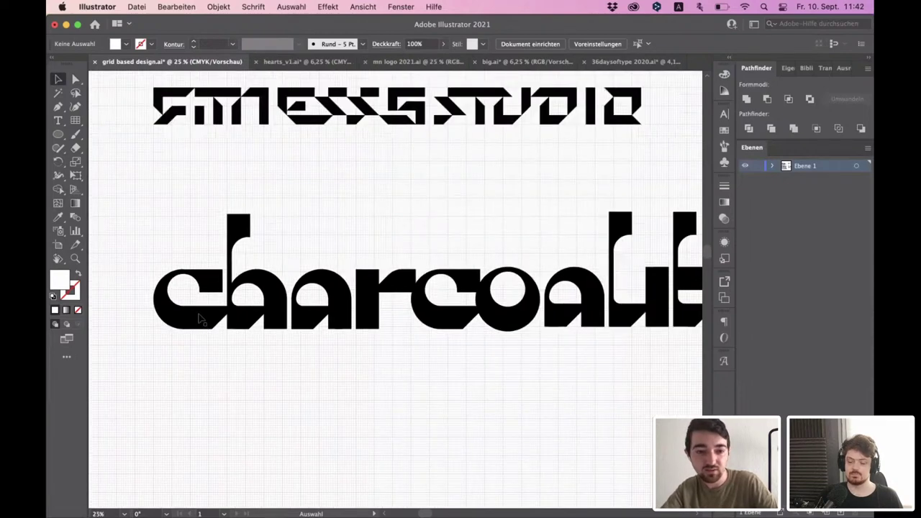
scroll(216, 322, "down", 1)
scroll(234, 322, "up", 1)
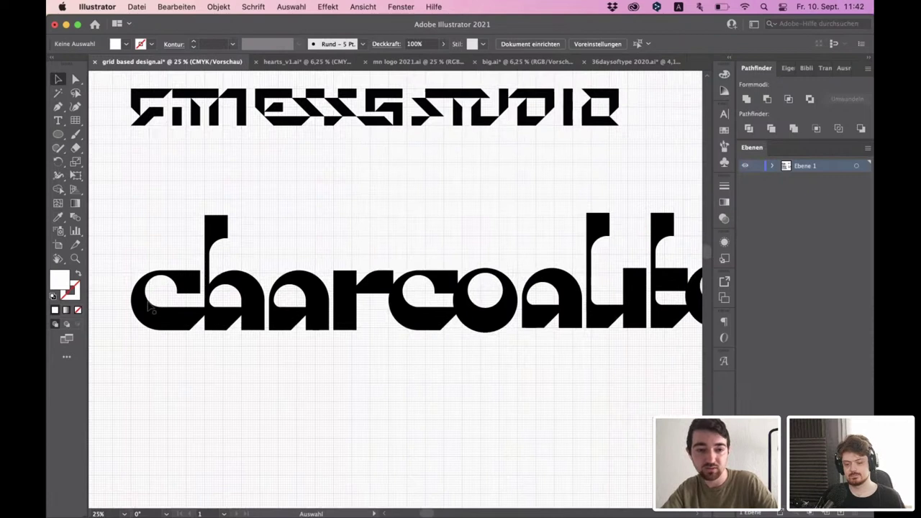
scroll(152, 308, "down", 1)
left_click_drag(182, 302, 197, 296)
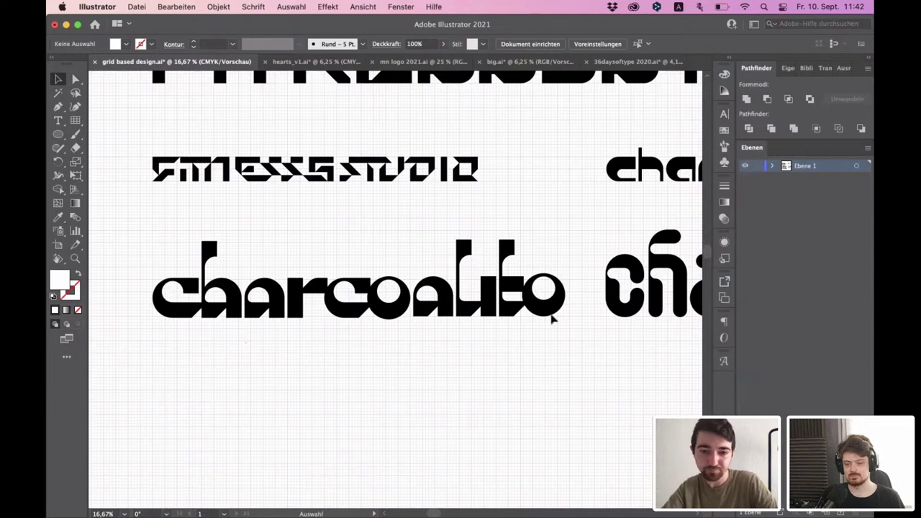
- Examine the rounded charcoalito wordmark and compare it with the charcoarito, FITNESS5STUDIO and BIG designs above
left_click_drag(608, 298, 370, 275)
scroll(579, 197, "right", 3)
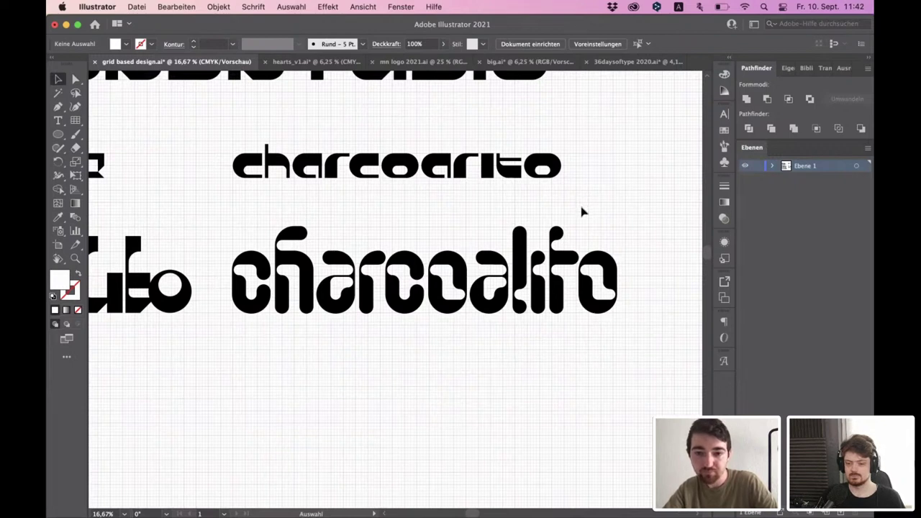
scroll(582, 212, "up", 1)
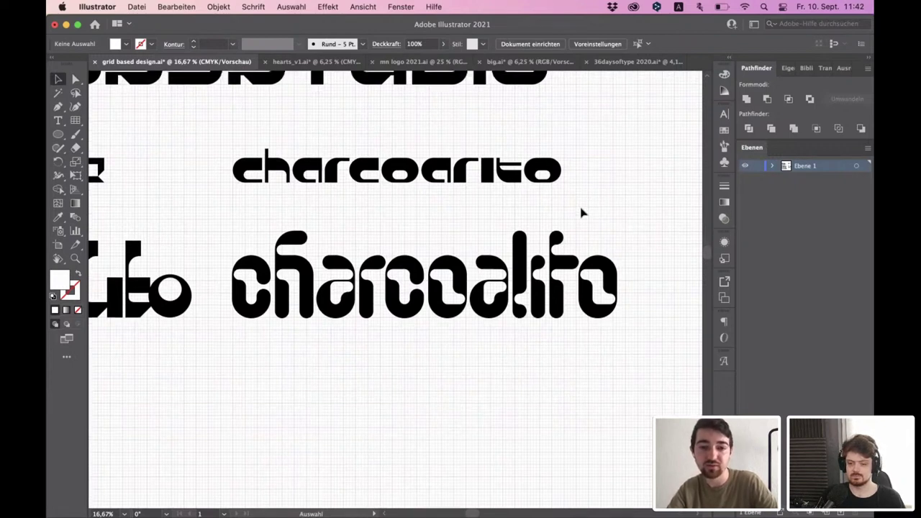
scroll(572, 220, "up", 2)
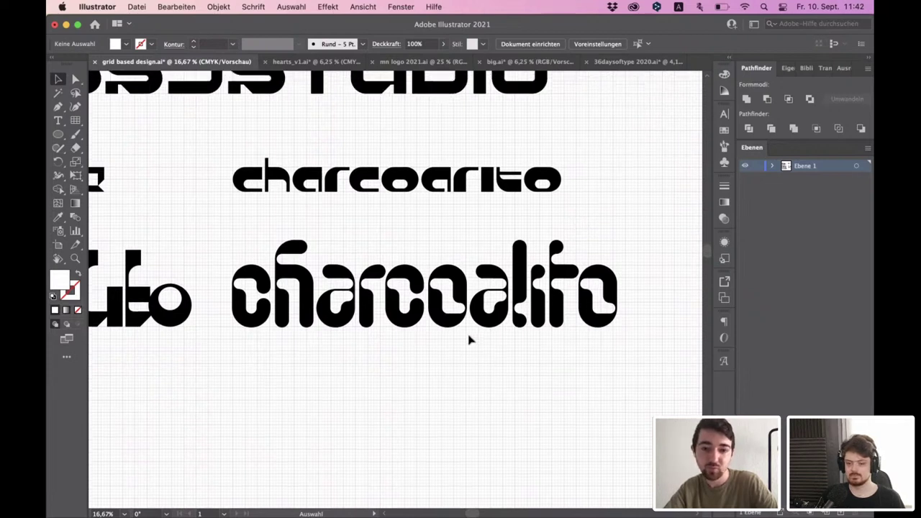
scroll(596, 191, "up", 5)
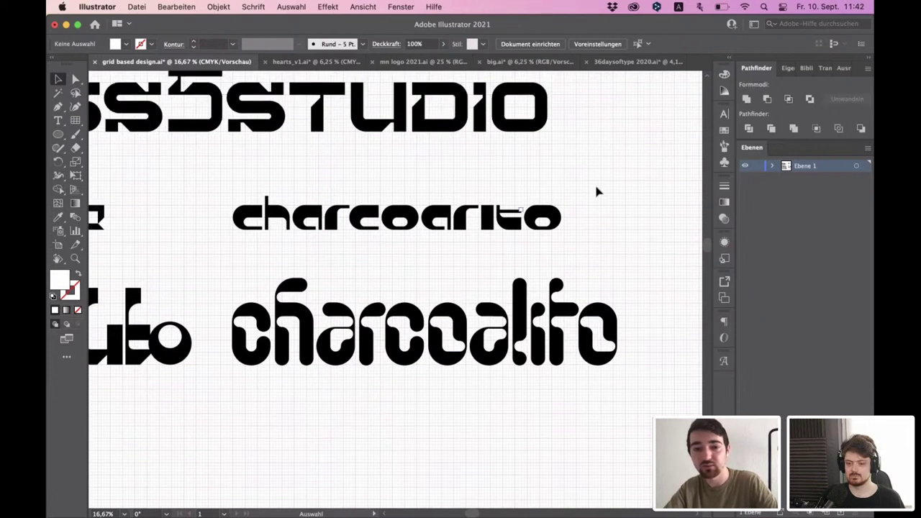
scroll(601, 224, "down", 1)
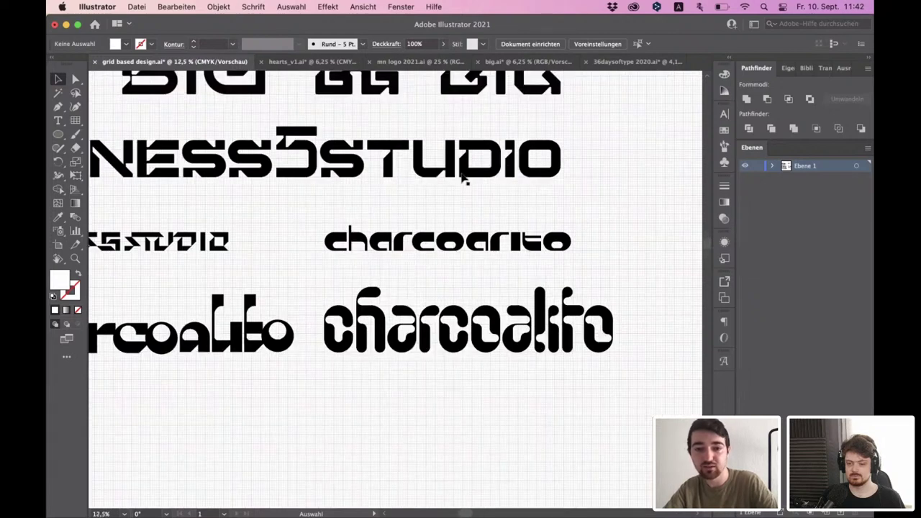
left_click_drag(466, 186, 485, 210)
scroll(485, 211, "up", 6)
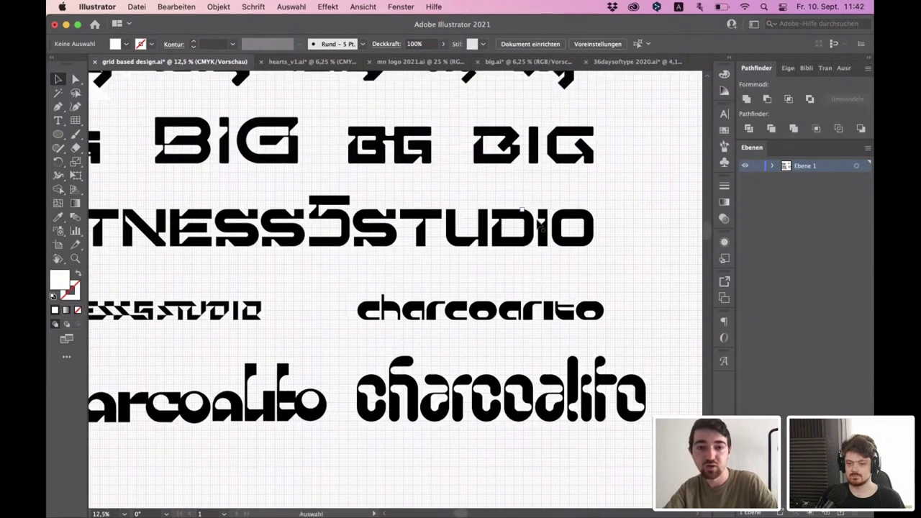
scroll(546, 216, "down", 2)
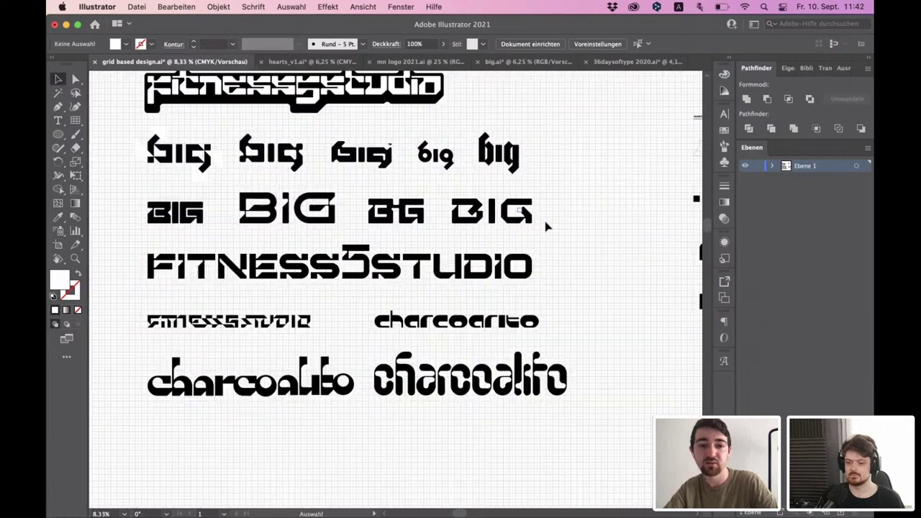
scroll(528, 234, "up", 2)
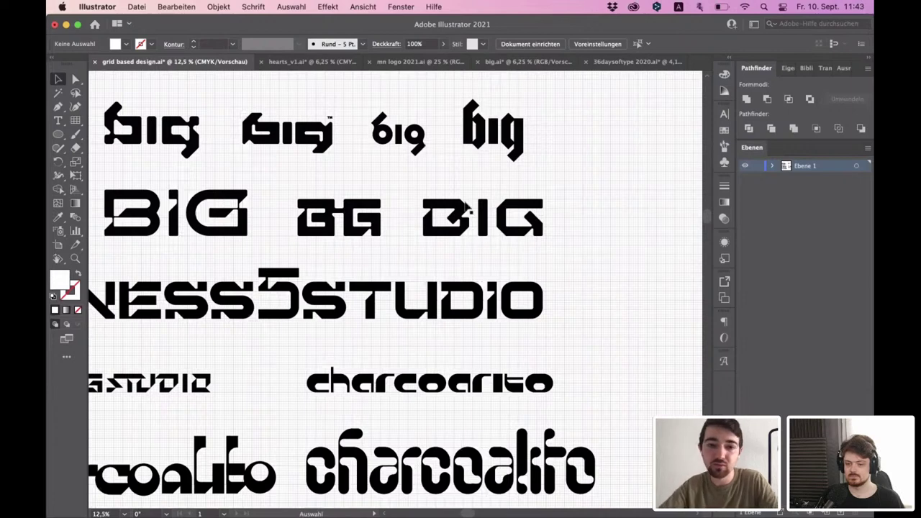
scroll(464, 203, "down", 1)
- Examine the two outlined A constructions and the solid A in the "rasterbasierte Formgebung" section
left_click_drag(517, 245, 242, 255)
left_click_drag(444, 211, 316, 262)
scroll(295, 181, "up", 2)
scroll(335, 237, "up", 1)
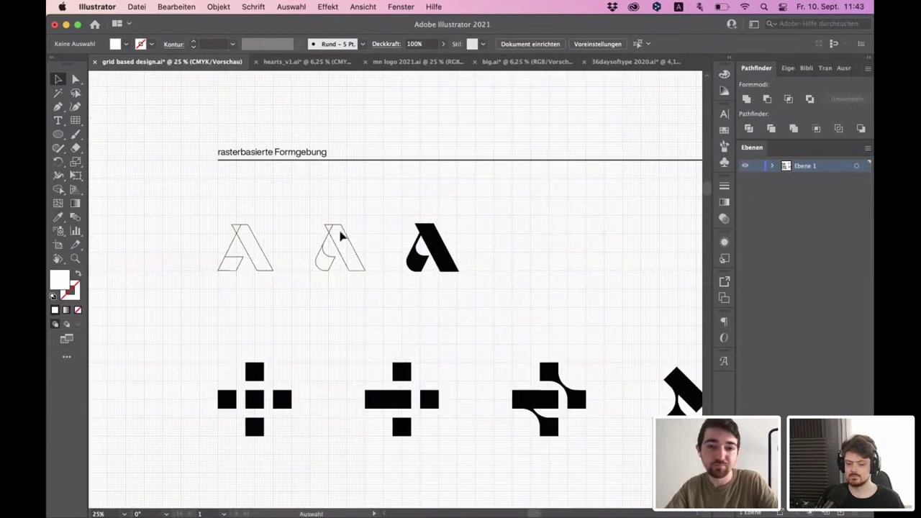
scroll(336, 242, "up", 1)
scroll(331, 265, "down", 1)
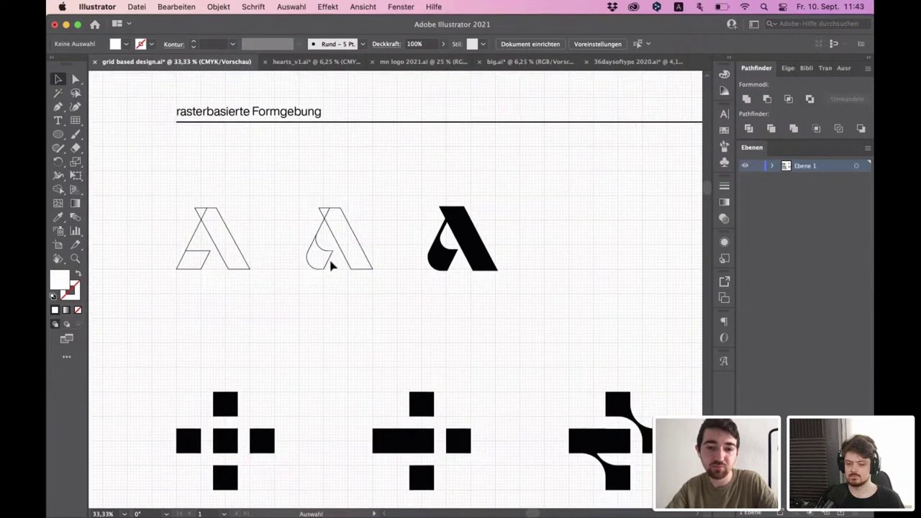
scroll(318, 238, "down", 1)
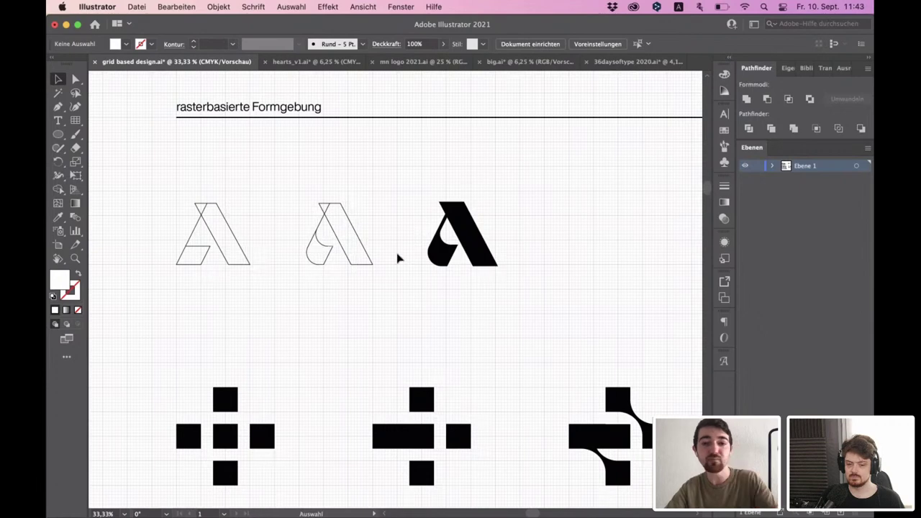
scroll(447, 248, "up", 1)
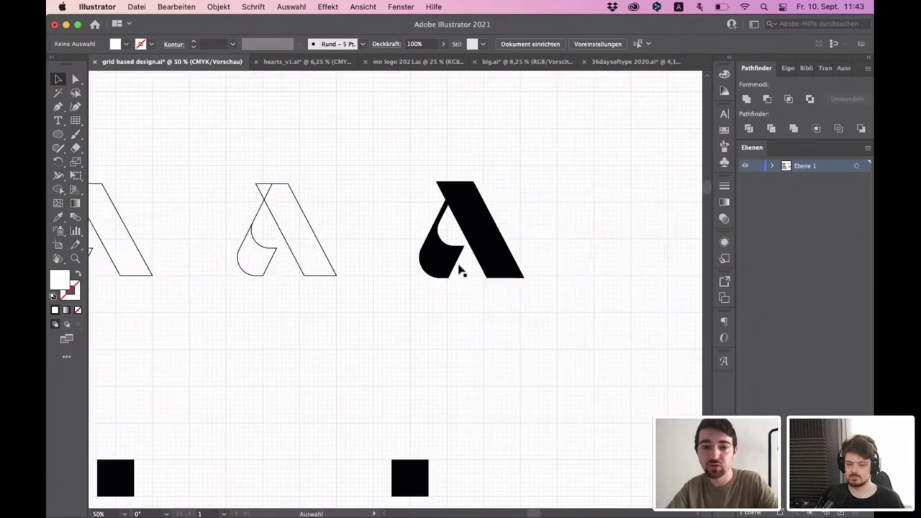
- Trace the left leg and foot of the first outlined A as a closed Pen tool path, aligning its inner corner with the diagonal
scroll(475, 266, "left", 3)
scroll(244, 229, "up", 2)
left_click(58, 107)
left_click(326, 144)
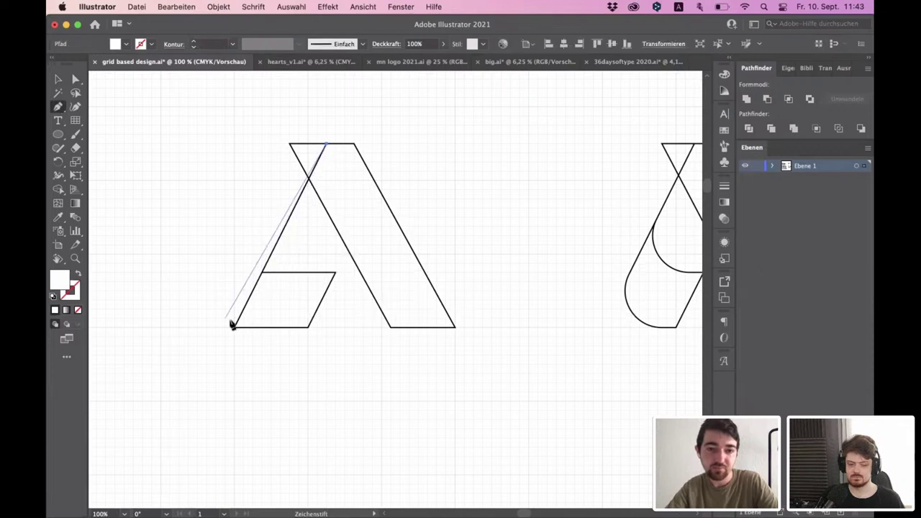
left_click(234, 326)
left_click(308, 327)
left_click(335, 272)
left_click(271, 272)
left_click(326, 145)
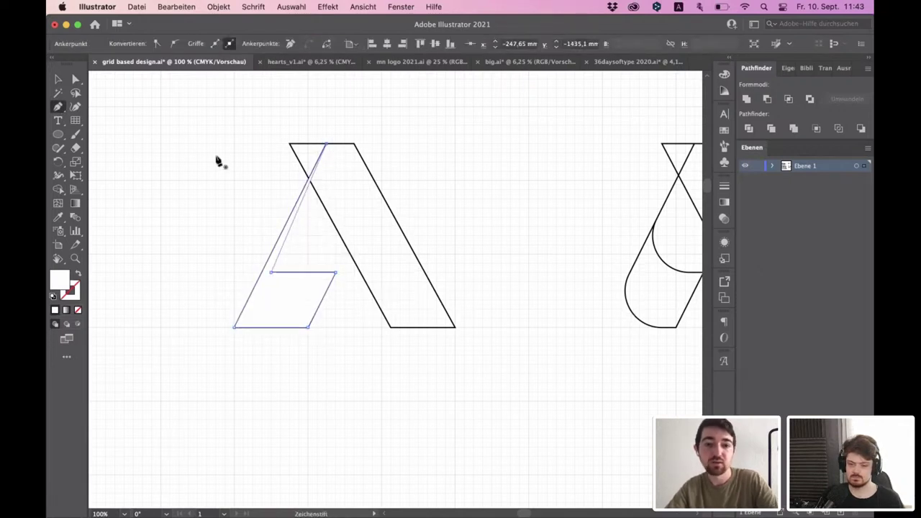
left_click(75, 82)
left_click_drag(271, 272, 267, 275)
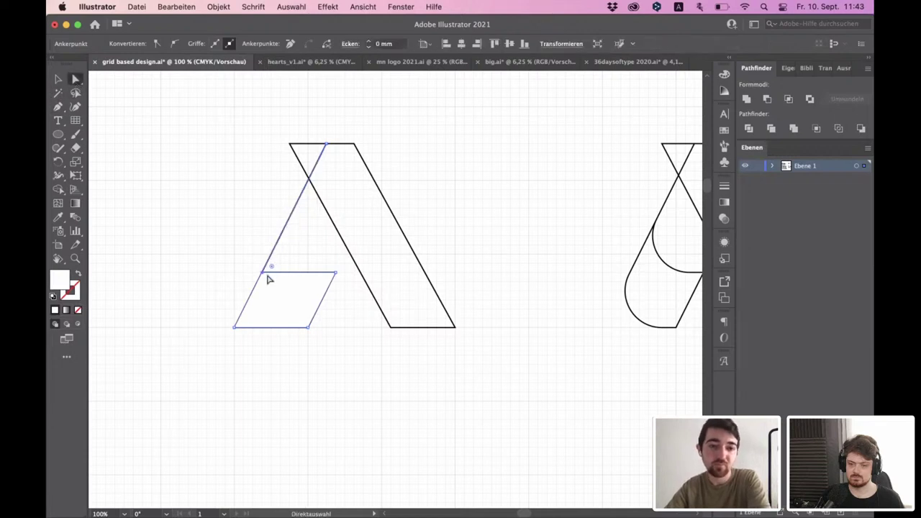
- Trace the wide right diagonal stem of the outlined A as a closed Pen tool path
left_click(57, 106)
left_click(290, 144)
left_click(391, 327)
left_click(455, 328)
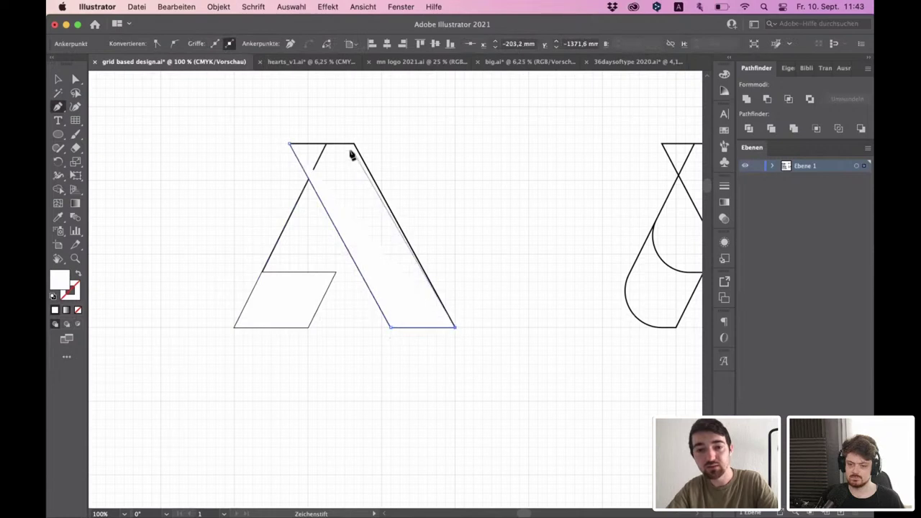
left_click(353, 145)
left_click(290, 145)
- Select both traced shapes of the A and set their stroke weight to 9 pt
left_click(76, 80)
left_click(288, 295, "shift")
left_click(57, 80)
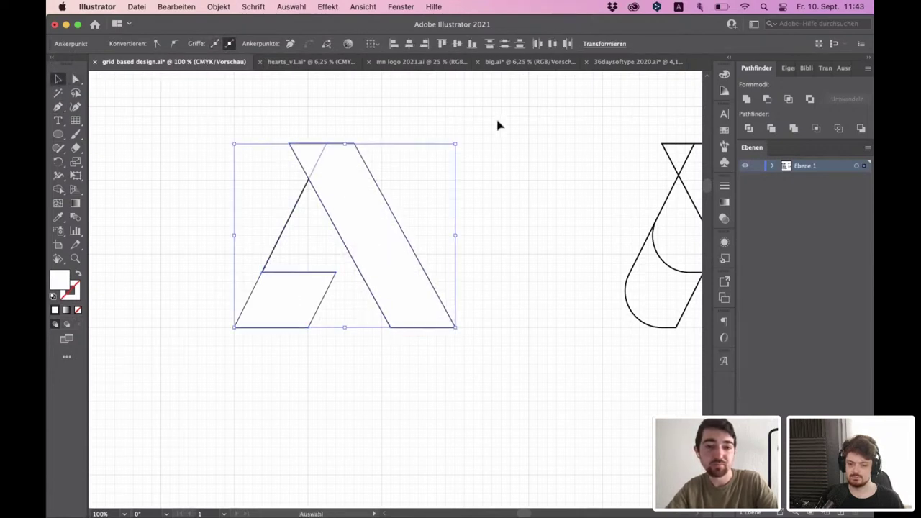
left_click(333, 254)
left_click(216, 44)
type("9")
key("Return")
- Fill both traced shapes of the A with black
left_click(115, 45)
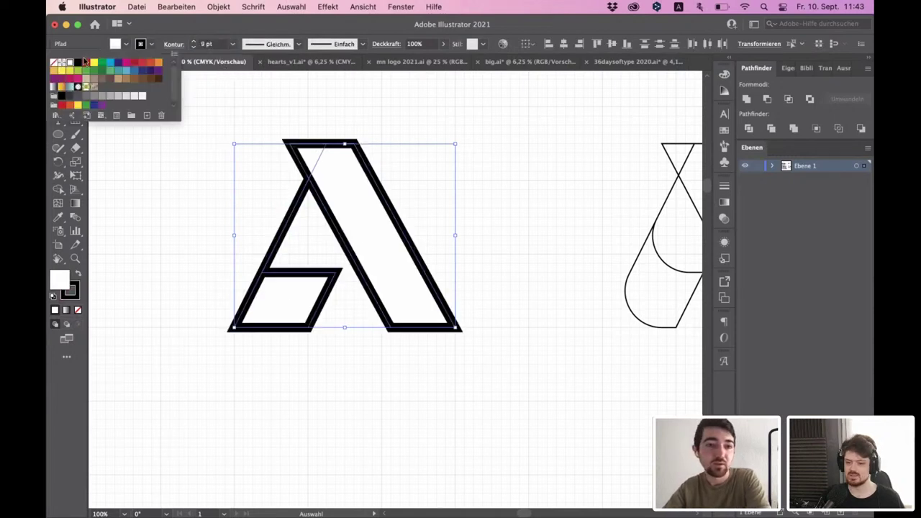
left_click(91, 61)
left_click(81, 62)
left_click(159, 194)
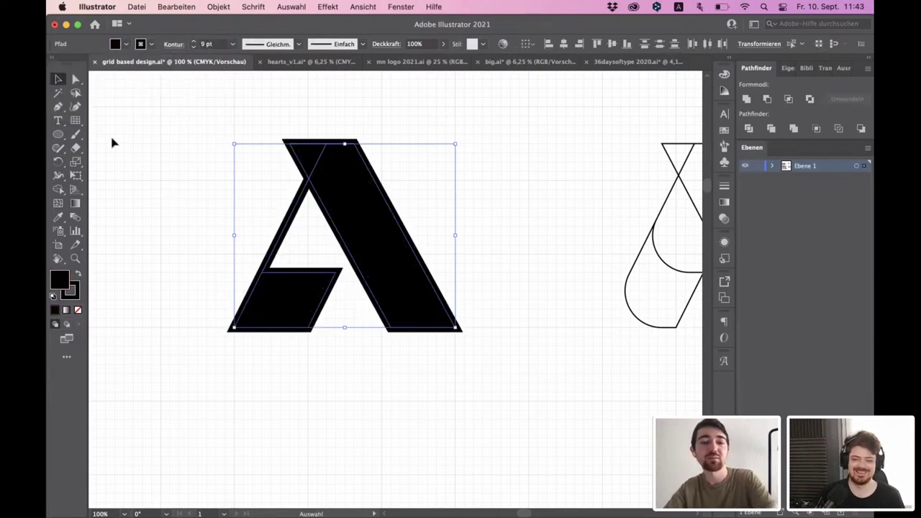
left_click(113, 144)
- Round the left leg's inner corner and the foot's outer bottom corner together into large curves
left_click(75, 80)
left_click(291, 284)
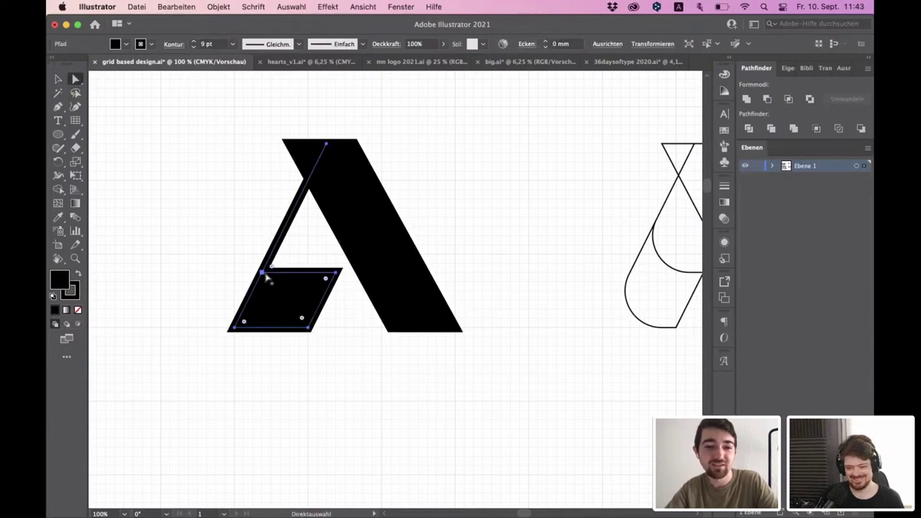
left_click(263, 273)
left_click(235, 327, "shift")
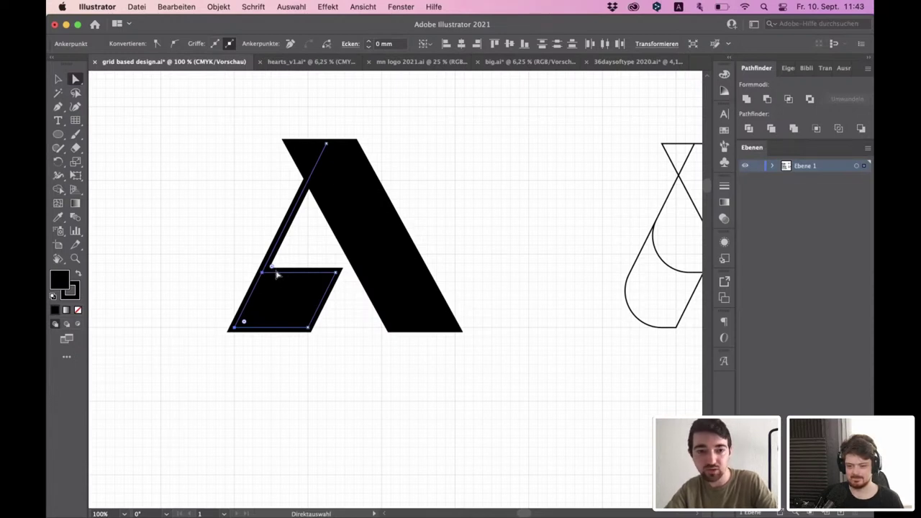
left_click_drag(276, 272, 308, 241)
left_click(413, 361)
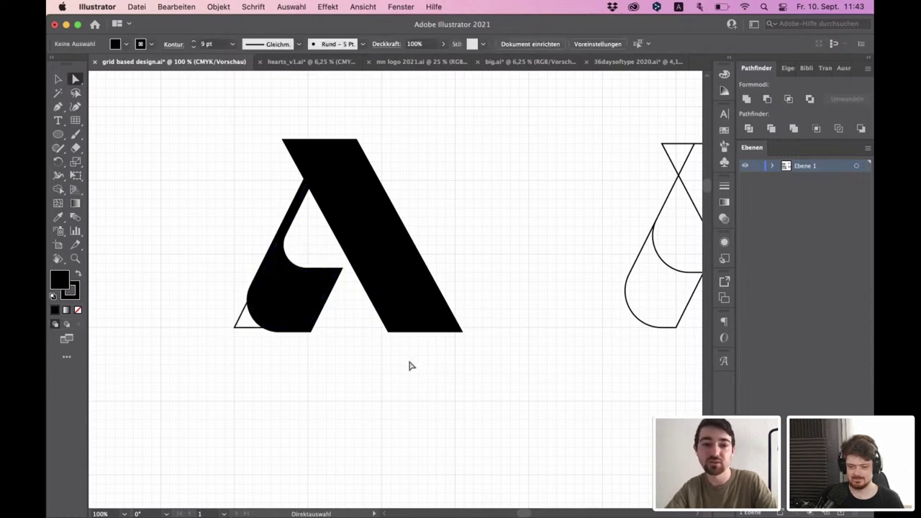
- Move both black shapes of the A into the empty space left of the outlined template
scroll(359, 354, "down", 1)
left_click(374, 307)
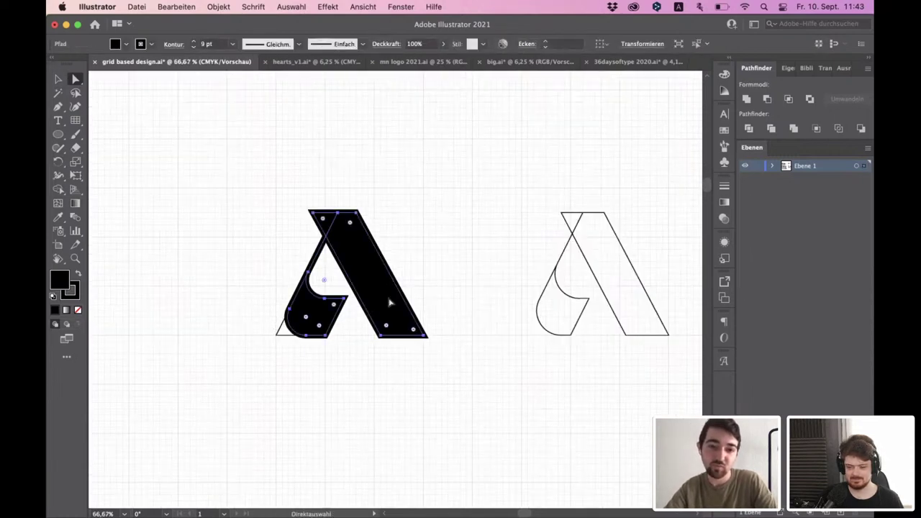
scroll(374, 307, "down", 1)
left_click_drag(374, 288, 273, 288)
left_click(271, 238)
scroll(273, 290, "up", 2)
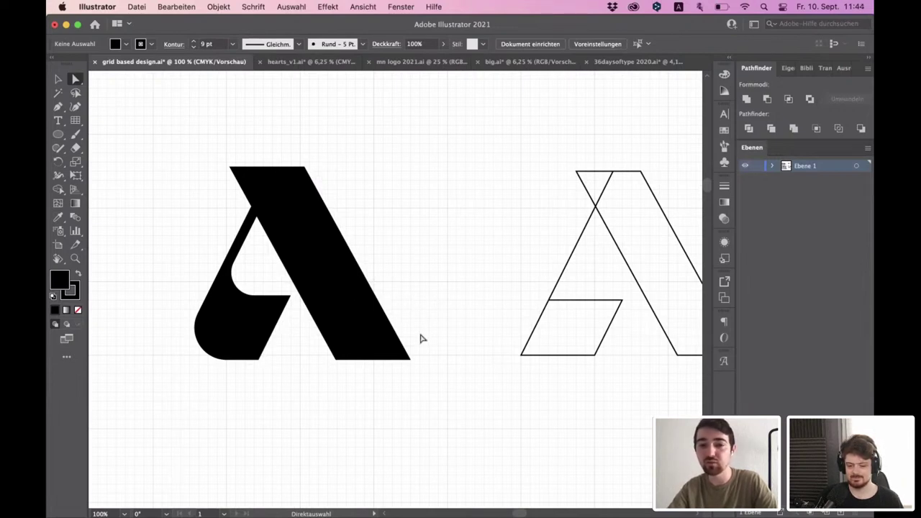
- Expand the fills and strokes of the black A and unite everything into a single shape
left_click_drag(447, 394, 151, 129)
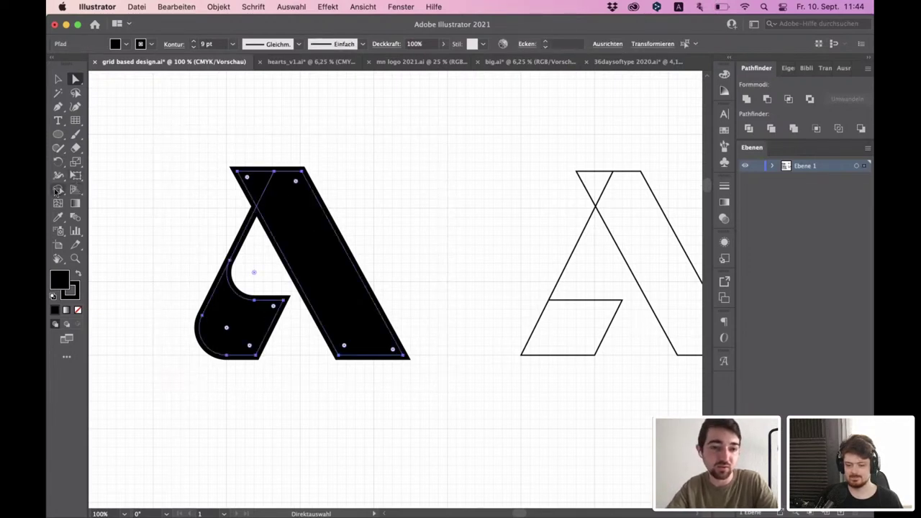
left_click(219, 7)
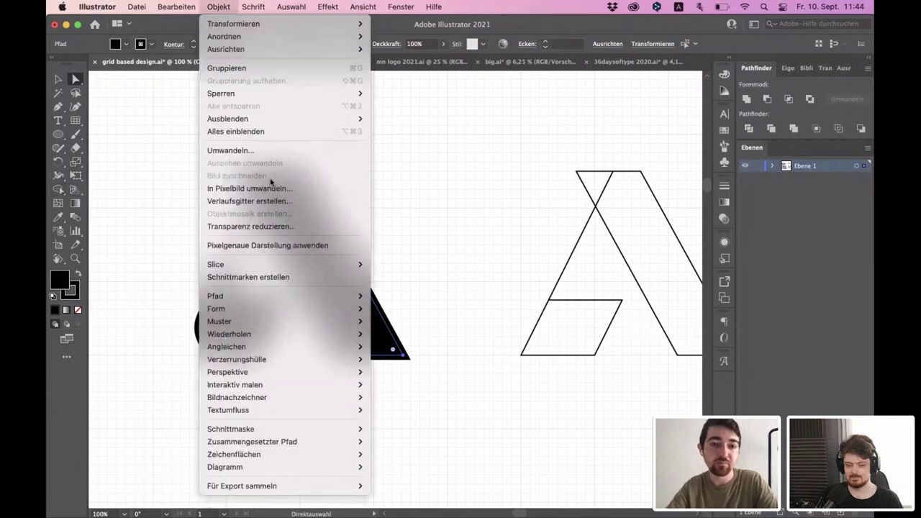
left_click(252, 150)
key("Return")
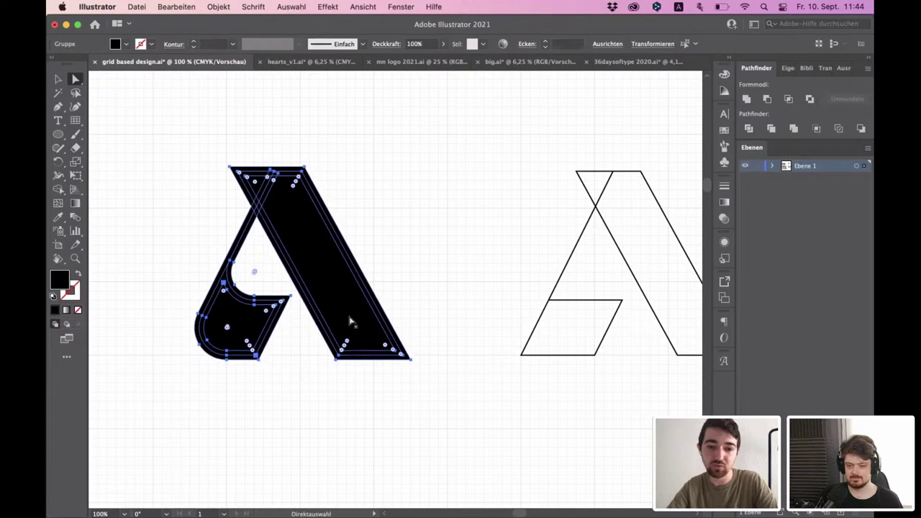
left_click(746, 99)
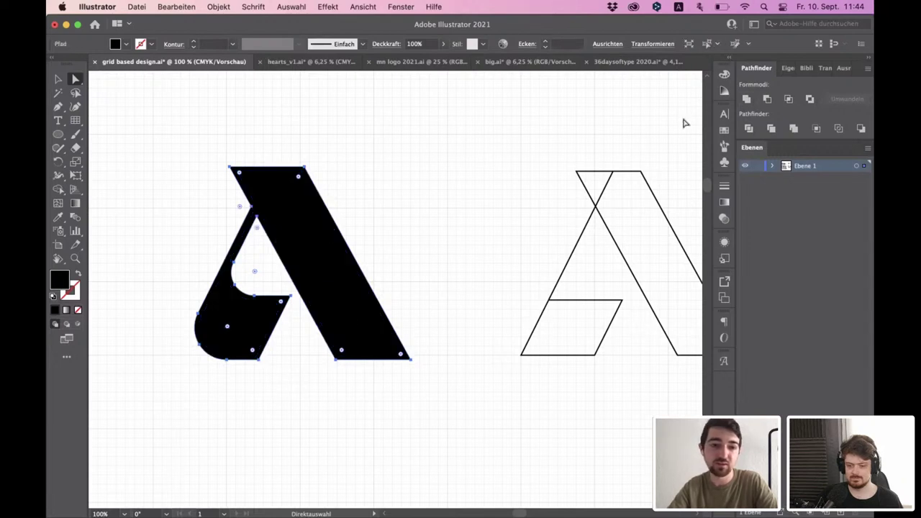
- Round the outer notch where the thin left stroke of the A meets the wide diagonal stem
left_click(239, 206)
left_click_drag(234, 214, 205, 223)
left_click(453, 168)
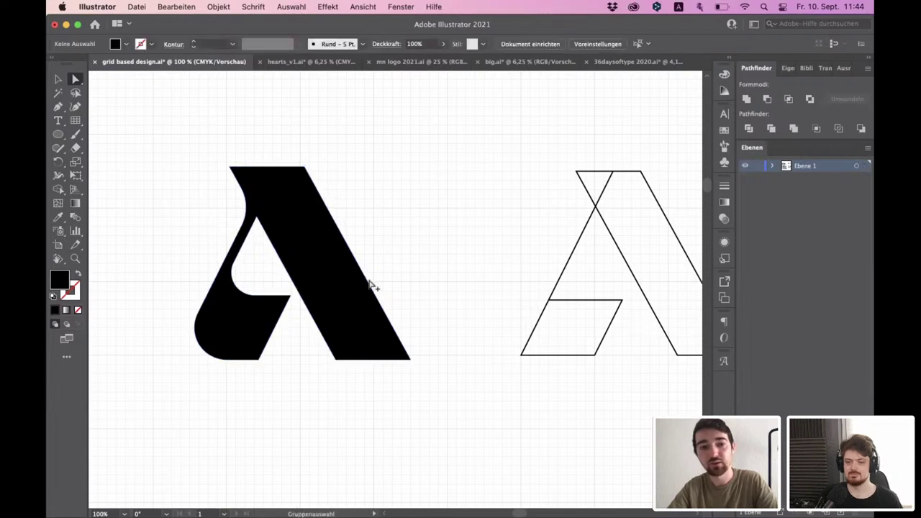
- Compare the new solid A with the outlined constructions and the existing solid A in the "rasterbasierte Formgebung" section
scroll(372, 285, "down", 1)
scroll(203, 263, "up", 1)
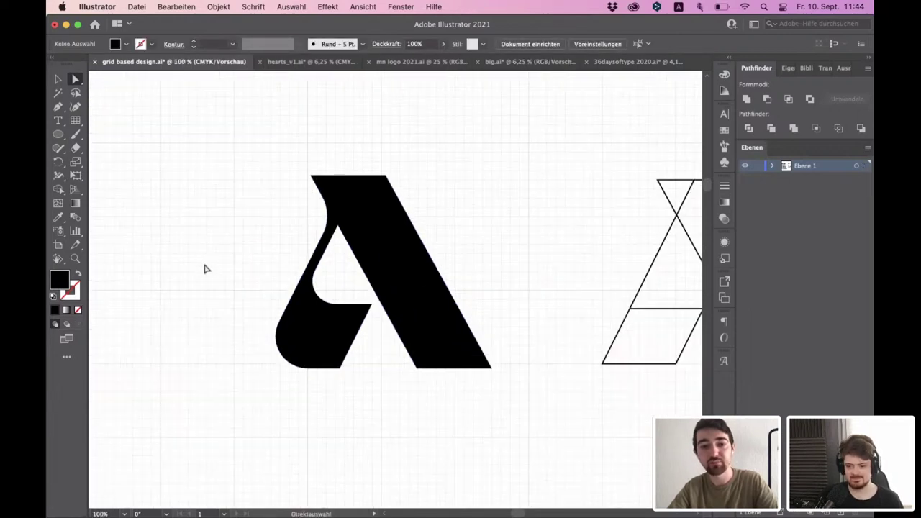
scroll(205, 269, "down", 1)
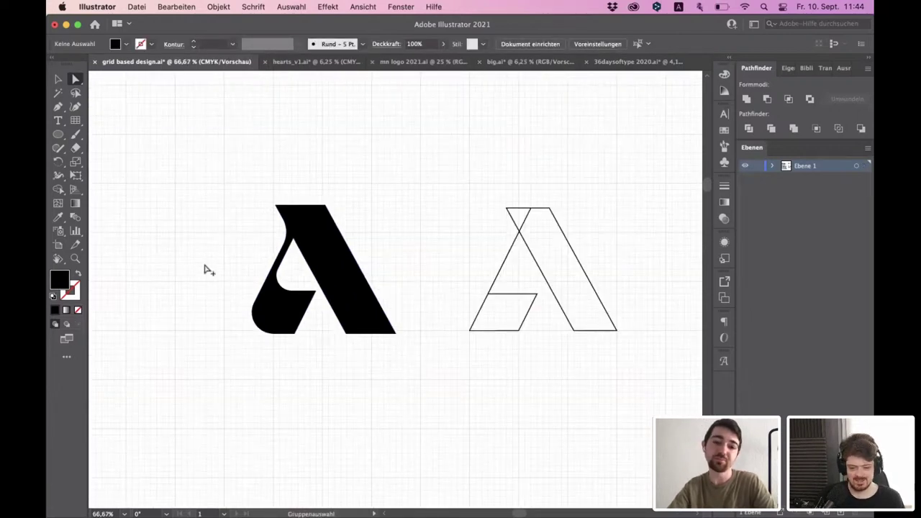
scroll(204, 270, "up", 1)
scroll(204, 270, "down", 2)
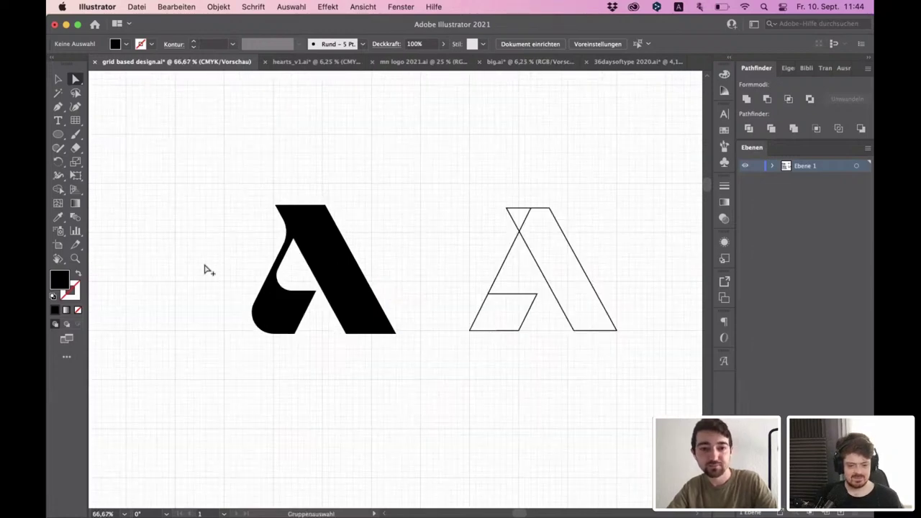
scroll(345, 300, "up", 1)
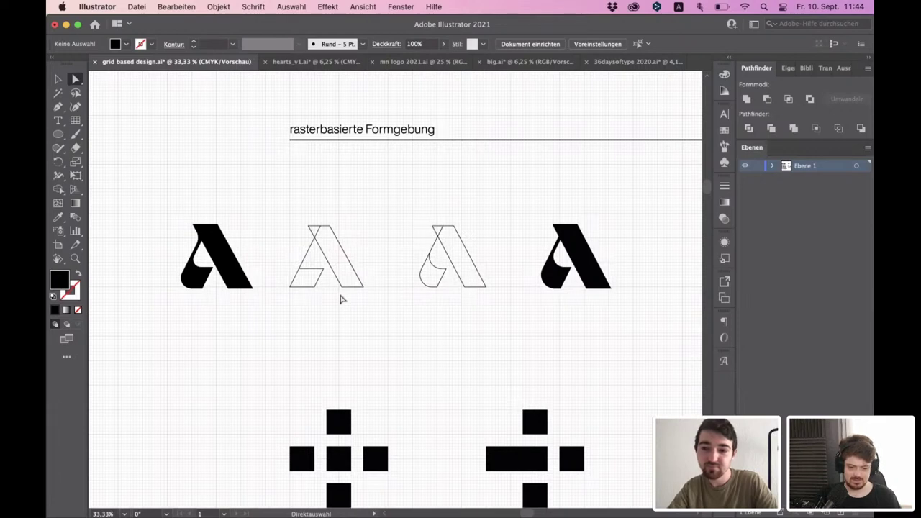
scroll(343, 299, "down", 3)
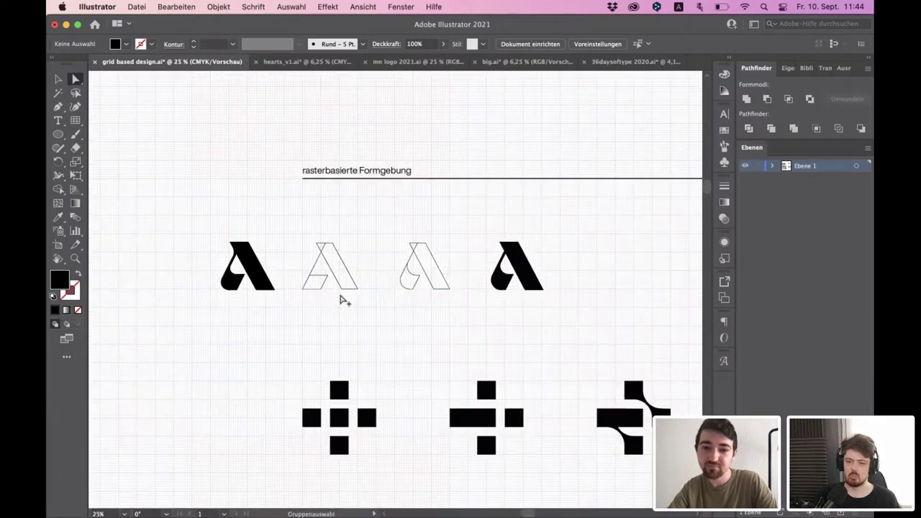
left_click_drag(254, 310, 425, 290)
scroll(425, 290, "down", 1)
left_click_drag(376, 329, 397, 370)
scroll(544, 352, "up", 1)
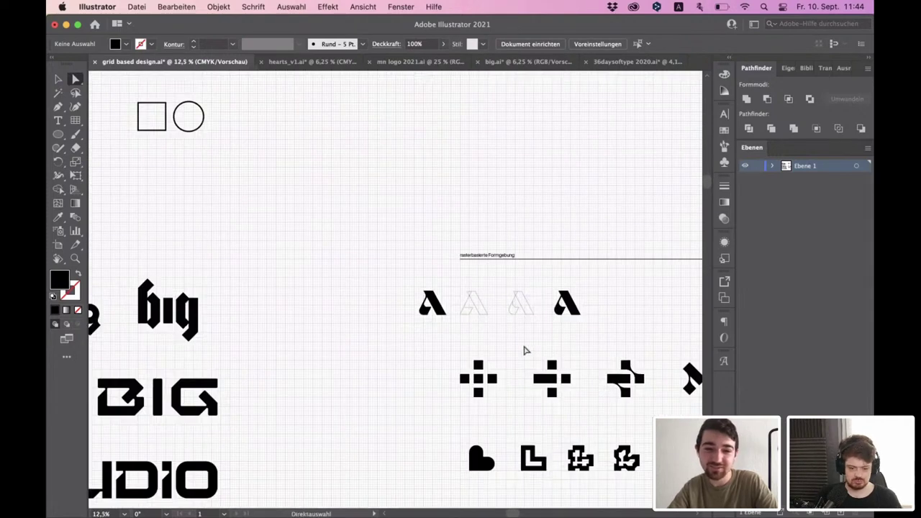
- Examine the square-module cross variations and the N mark built from them below the row of A designs
left_click_drag(323, 355, 527, 344)
scroll(527, 343, "left", 3)
scroll(528, 341, "right", 6)
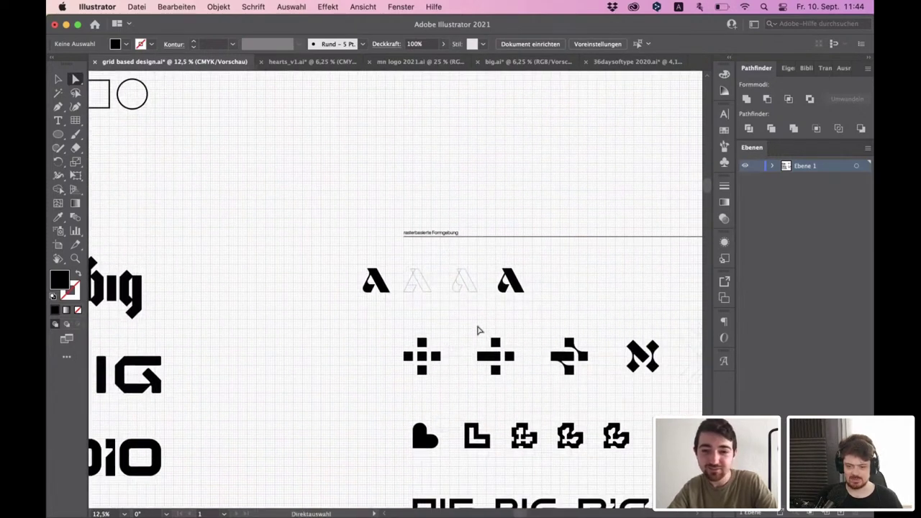
scroll(480, 326, "right", 3)
scroll(382, 304, "up", 2)
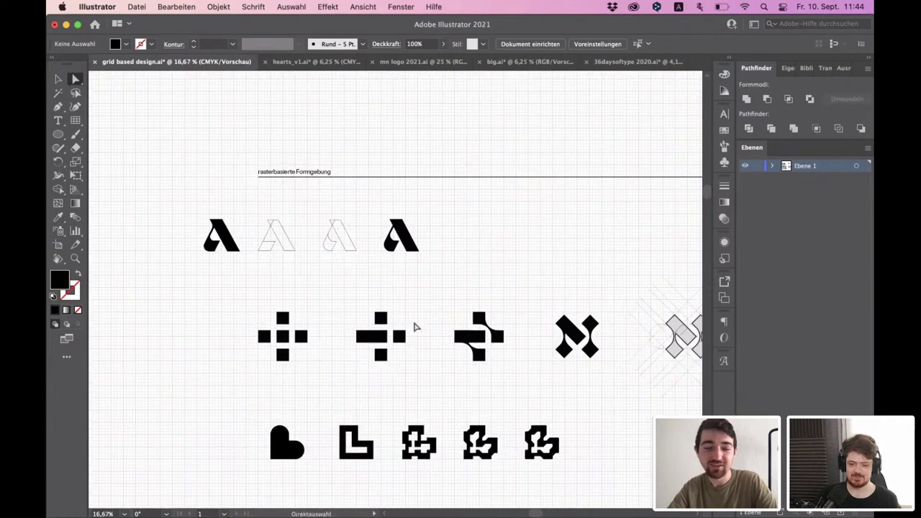
scroll(292, 360, "up", 1)
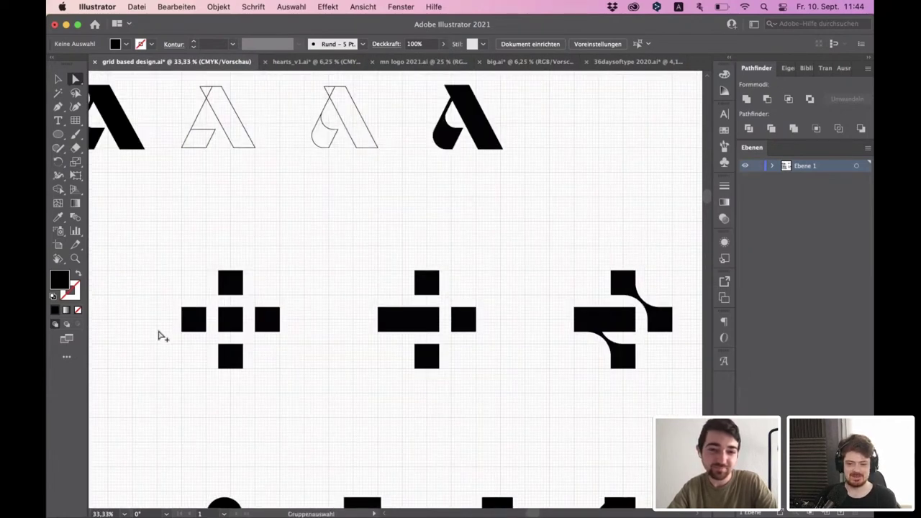
scroll(160, 335, "up", 1)
left_click(58, 259)
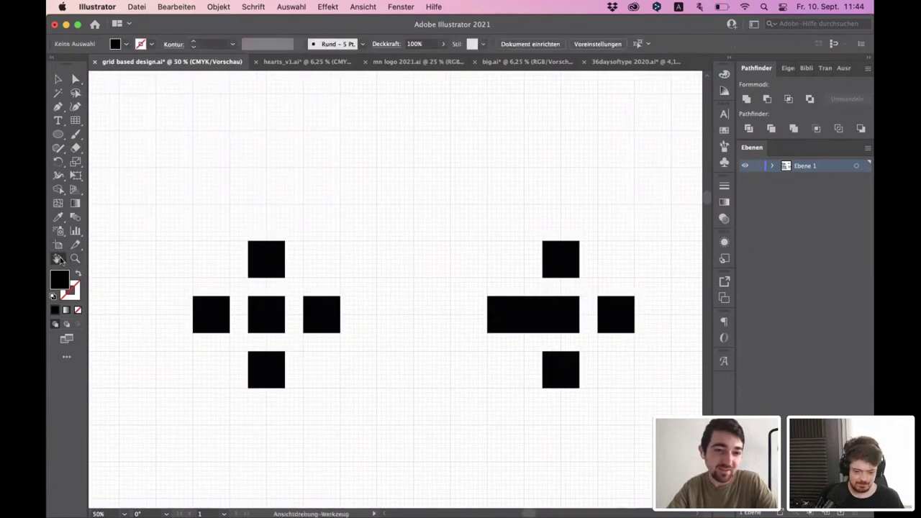
scroll(162, 244, "down", 2)
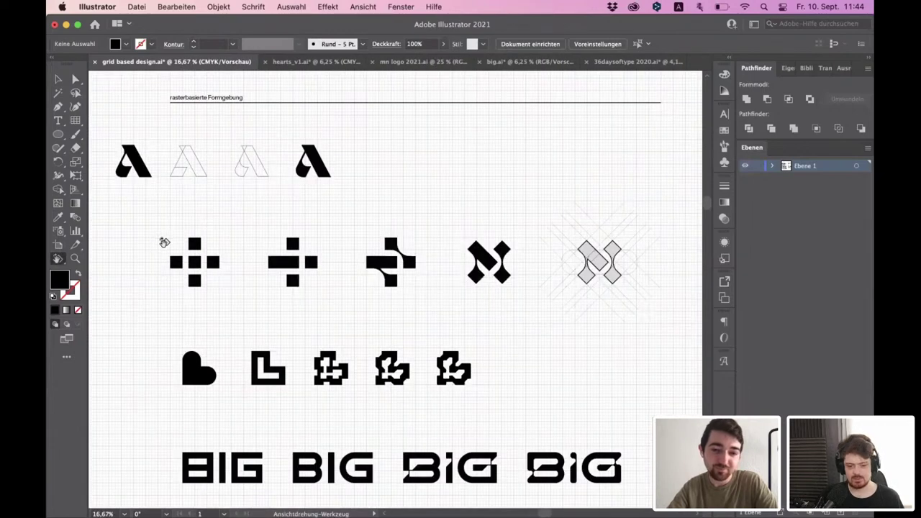
scroll(160, 241, "up", 1)
left_click(58, 78)
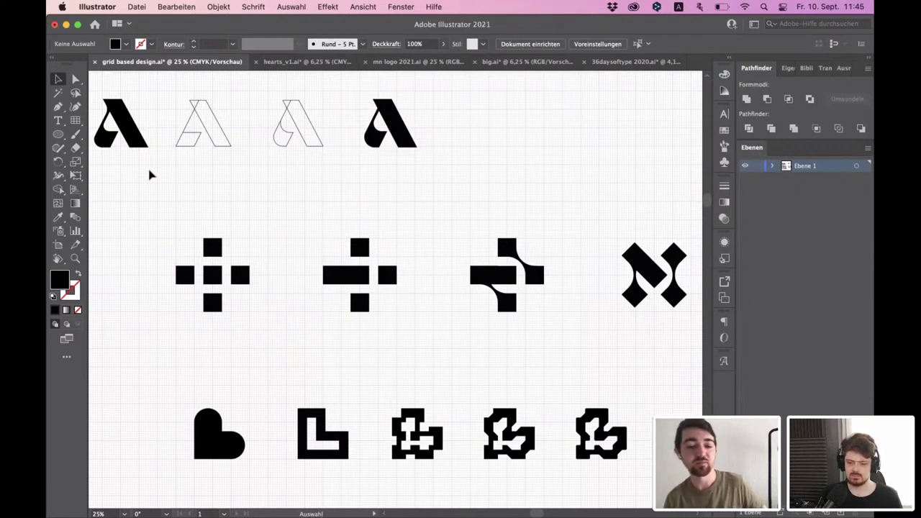
- Examine the big, FITNESS5STUDIO and charcoalito lettering variations up to the outlined fitness5studio wordmark
scroll(407, 253, "down", 2)
scroll(259, 304, "left", 10)
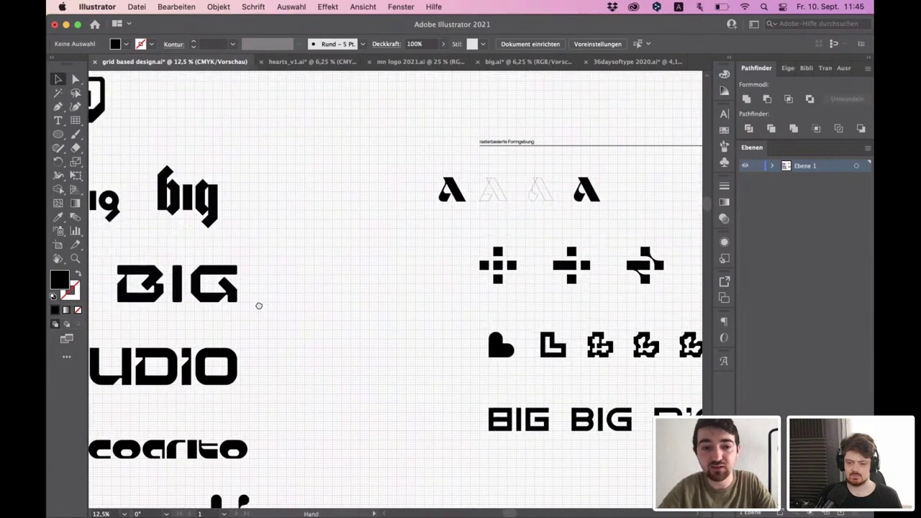
scroll(366, 291, "left", 8)
scroll(446, 245, "down", 1)
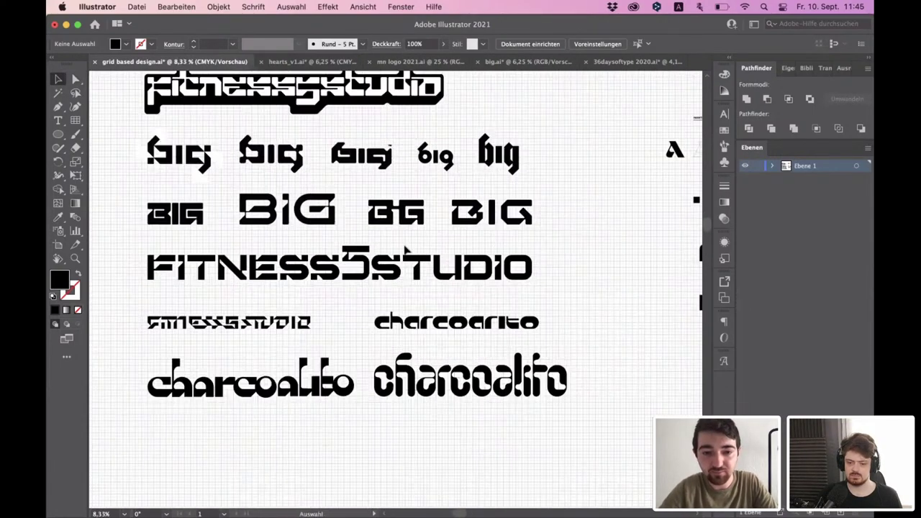
scroll(346, 253, "up", 1)
scroll(374, 251, "left", 3)
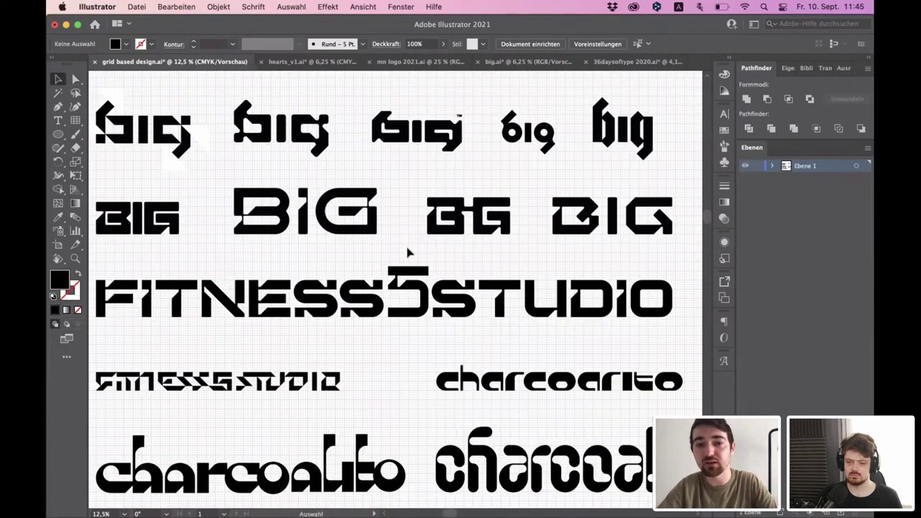
scroll(410, 247, "left", 3)
scroll(411, 247, "down", 1)
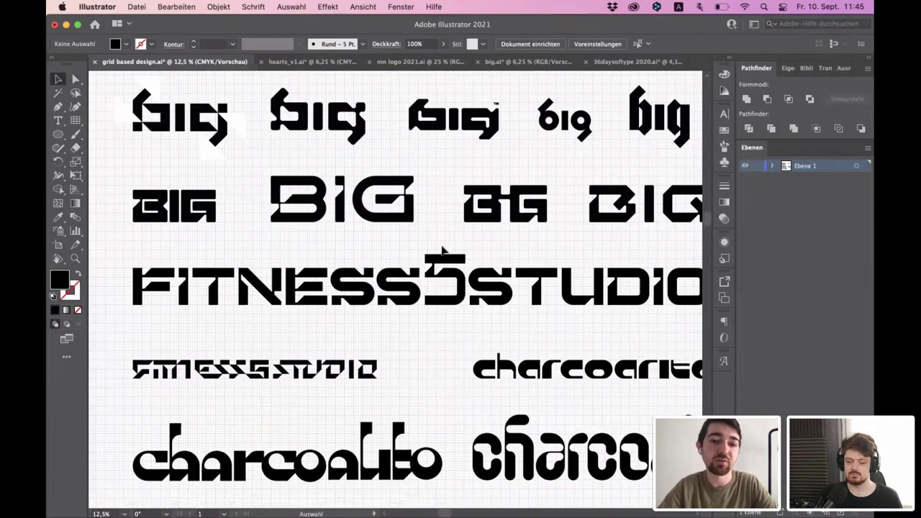
scroll(444, 251, "down", 2)
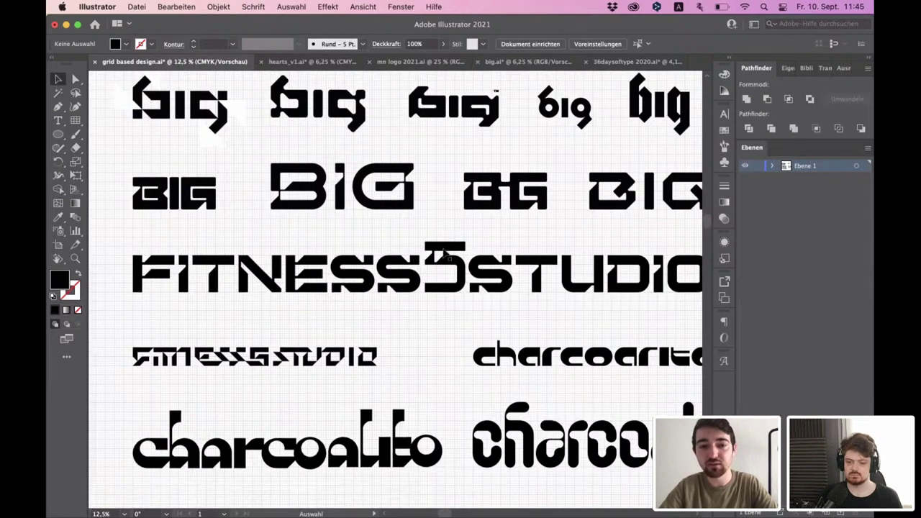
left_click_drag(444, 255, 407, 266)
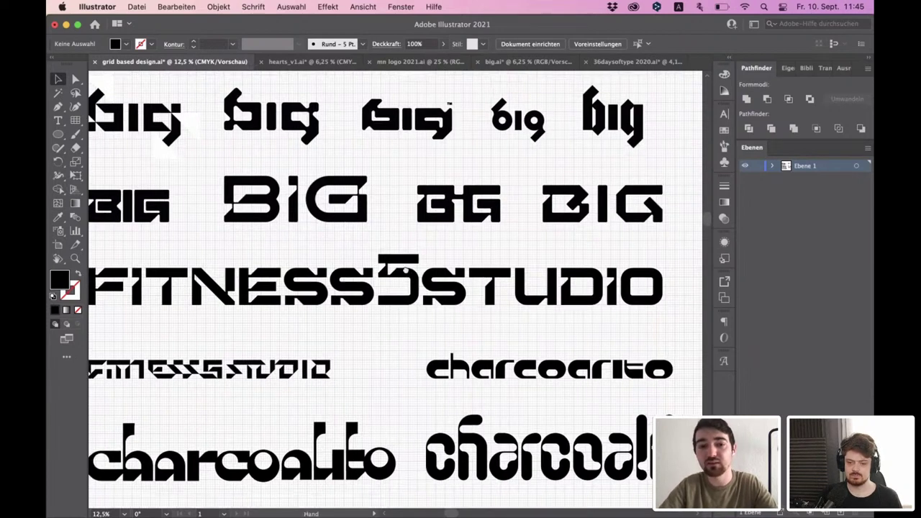
left_click_drag(406, 269, 430, 288)
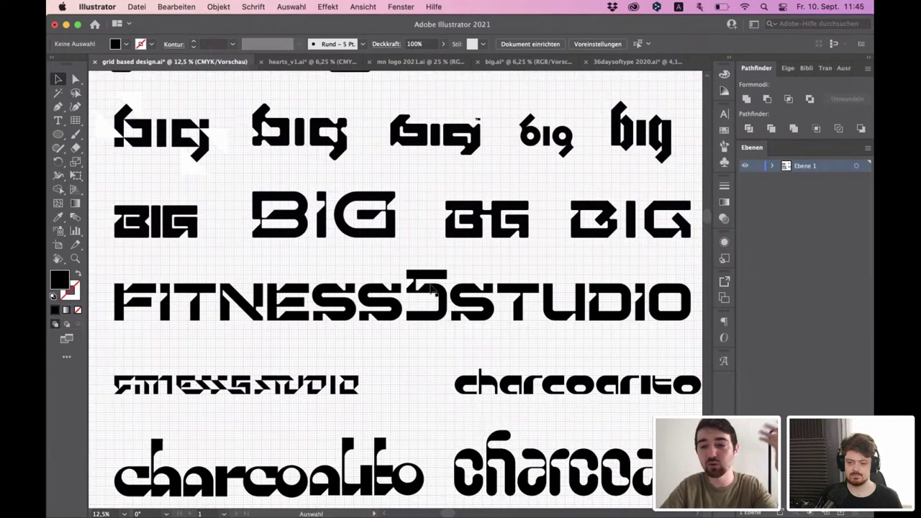
scroll(432, 288, "up", 3)
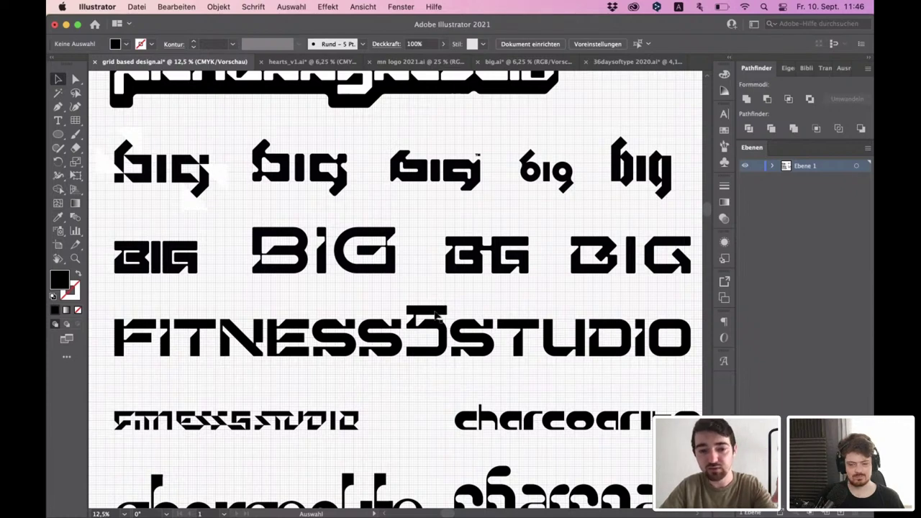
scroll(451, 271, "up", 3)
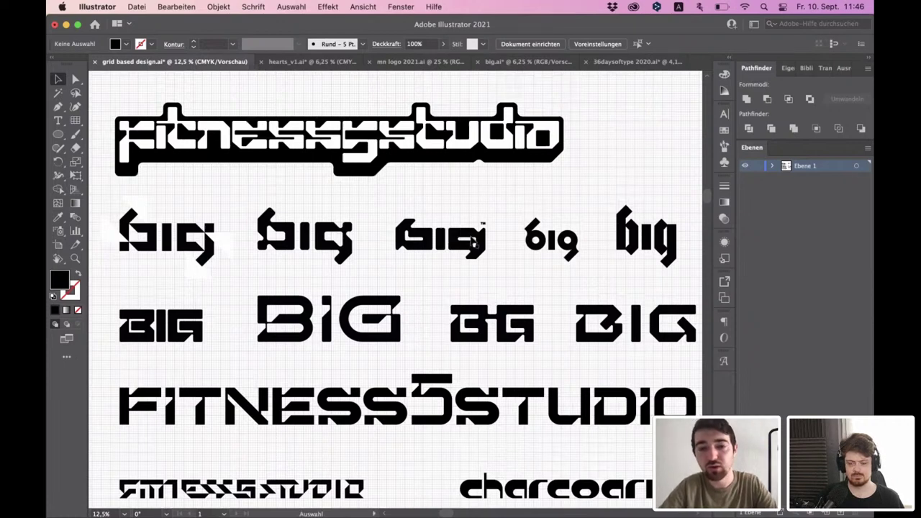
- Examine the lowercase big lettering variations, from the rounded version with the TM mark to the angular blackletter version
scroll(473, 243, "up", 5)
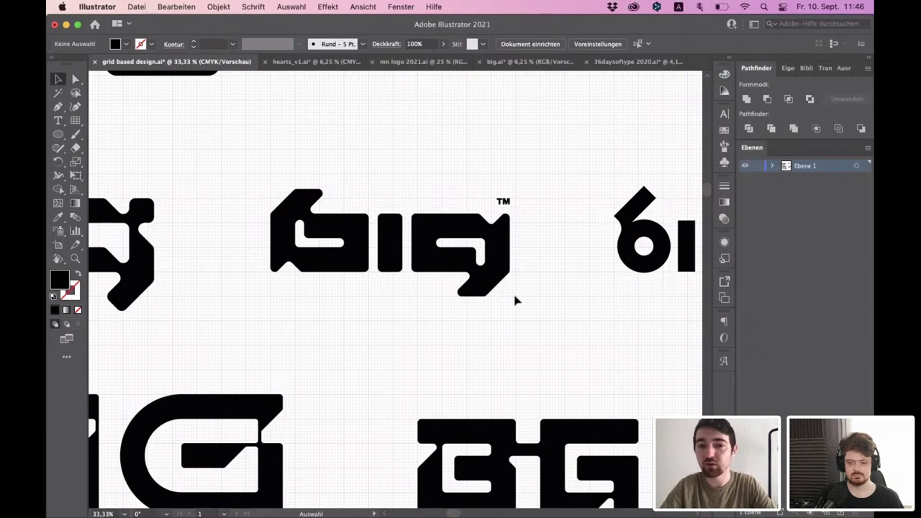
key("space")
left_click_drag(598, 272, 539, 294)
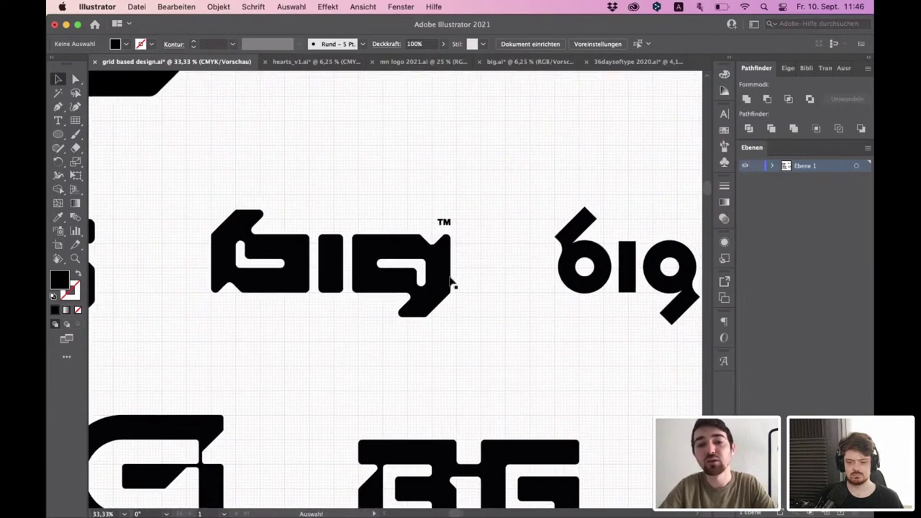
scroll(532, 291, "down", 5)
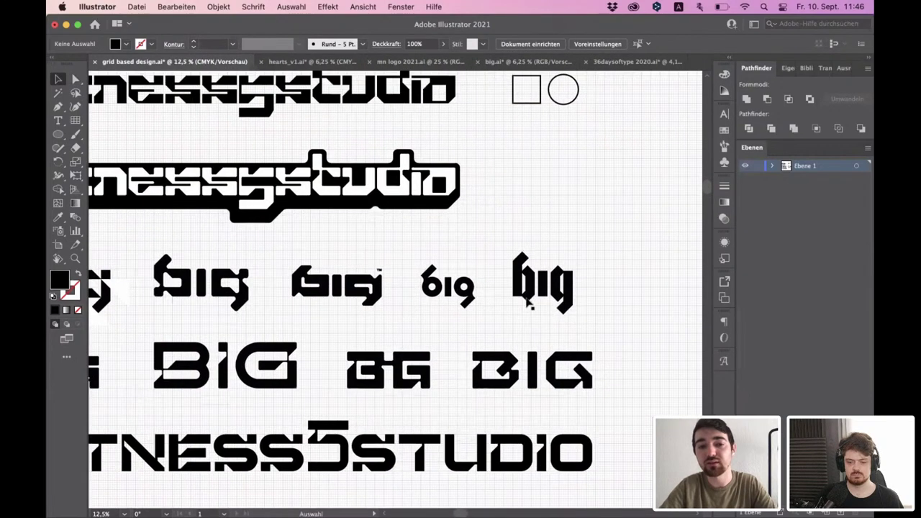
scroll(554, 298, "up", 2)
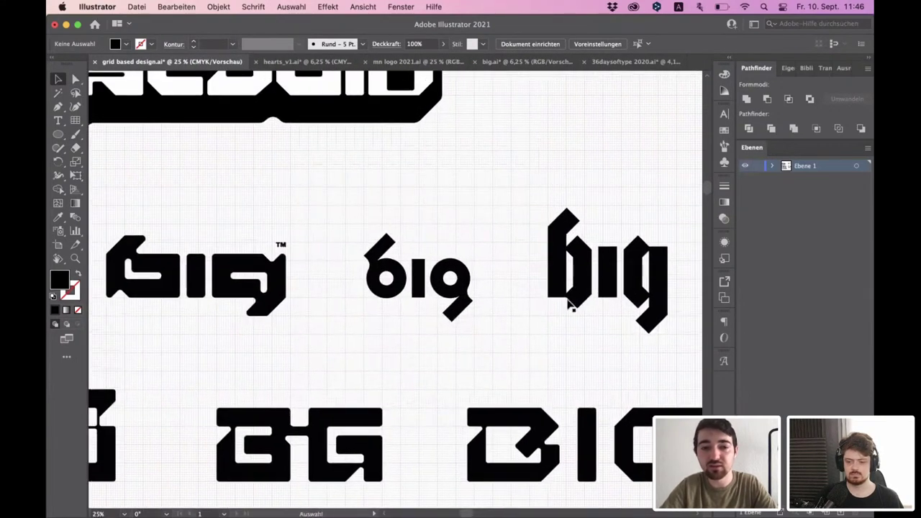
scroll(568, 304, "down", 1)
scroll(568, 303, "right", 2)
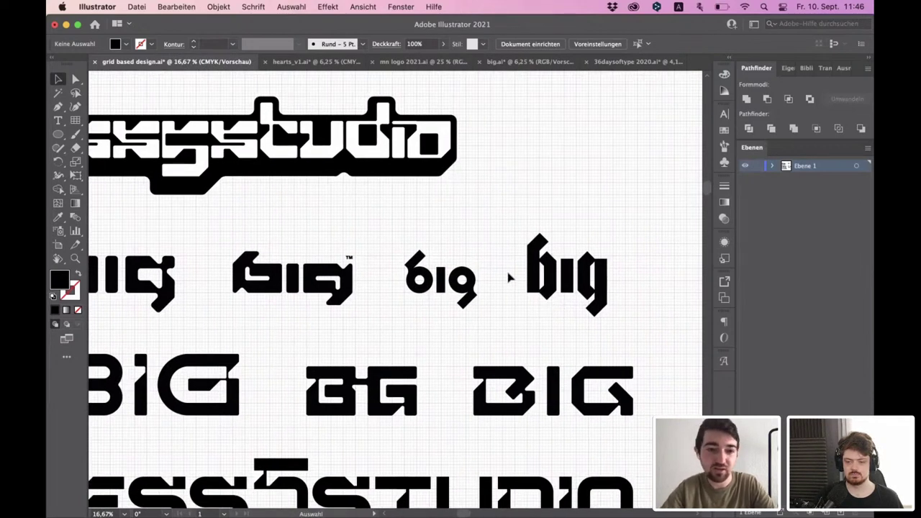
scroll(346, 265, "down", 1)
left_click_drag(563, 227, 446, 220)
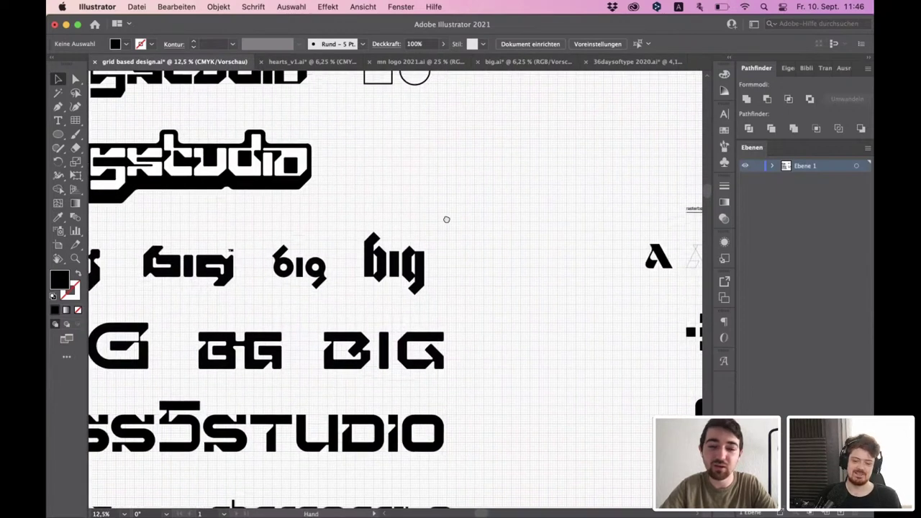
- Examine the heart-shaped mark variations below the square-module crosses in the "rasterbasierte Formgebung" section
scroll(446, 220, "left", 5)
scroll(503, 261, "down", 2)
scroll(505, 263, "right", 10)
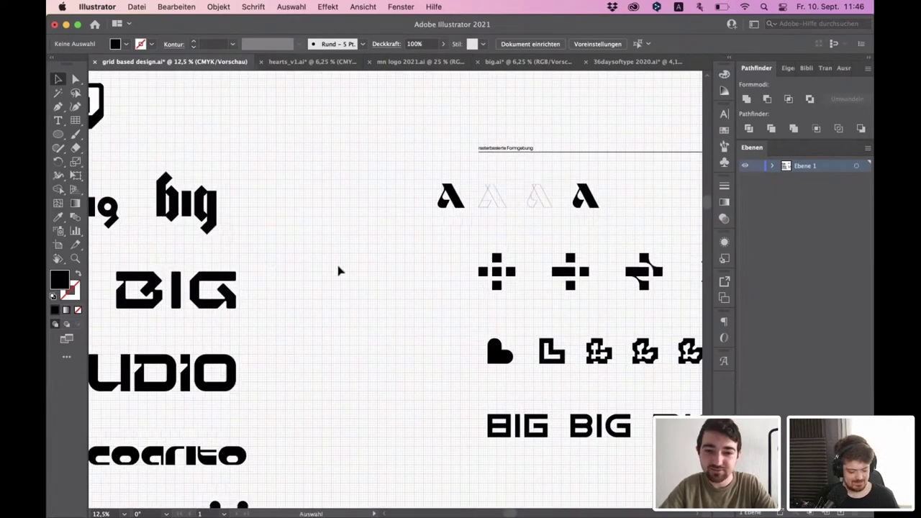
scroll(479, 314, "right", 3)
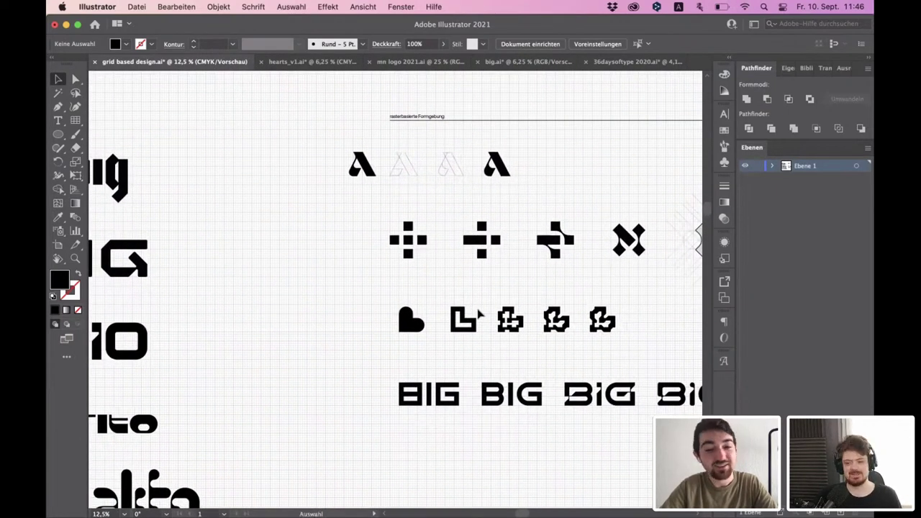
left_click_drag(420, 305, 589, 249)
left_click_drag(503, 282, 589, 307)
scroll(380, 283, "right", 10)
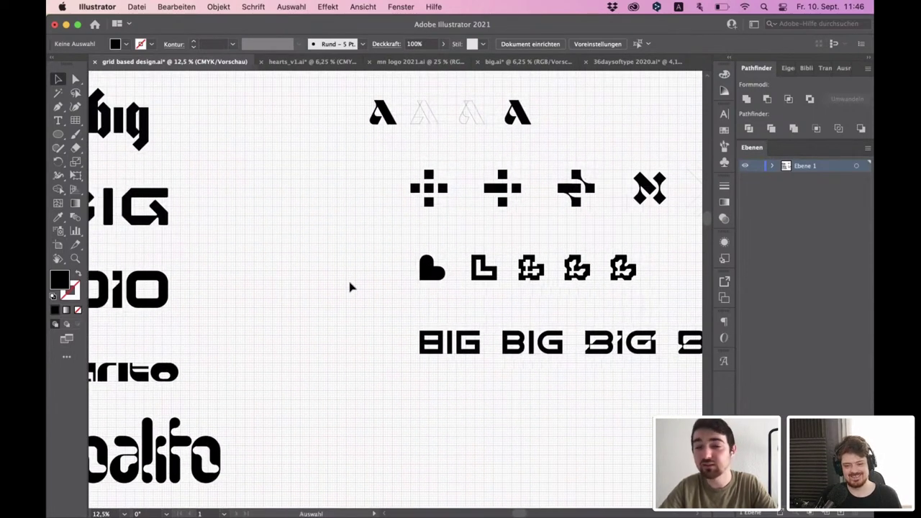
scroll(396, 263, "up", 2)
scroll(367, 284, "down", 2)
scroll(469, 304, "up", 5)
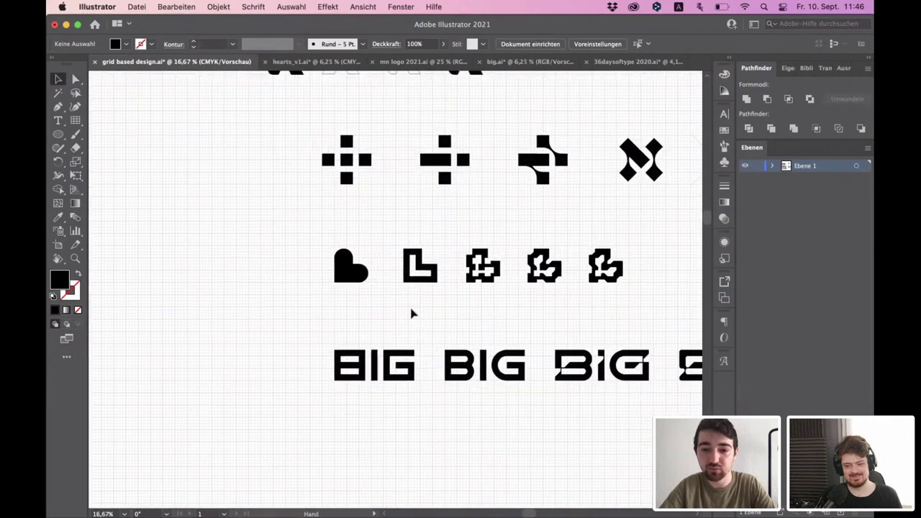
- Examine the four BIG wordmark stages from the square construction through the round and diagonally cut versions to the rounded one
scroll(386, 308, "up", 5)
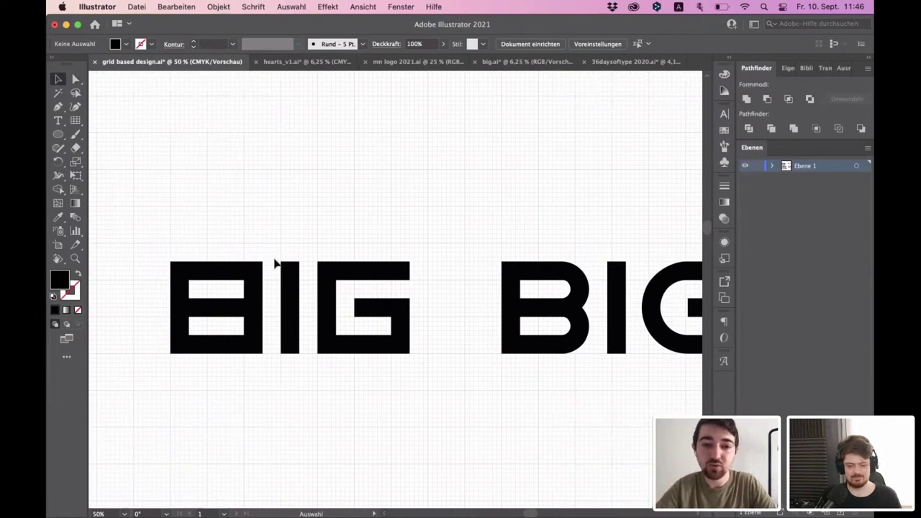
left_click_drag(382, 275, 177, 259)
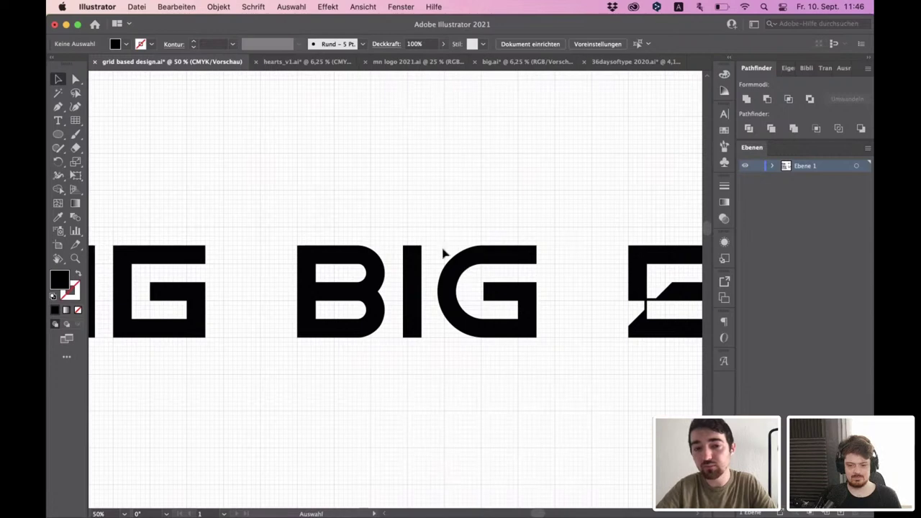
left_click_drag(580, 206, 363, 191)
left_click_drag(520, 195, 396, 193)
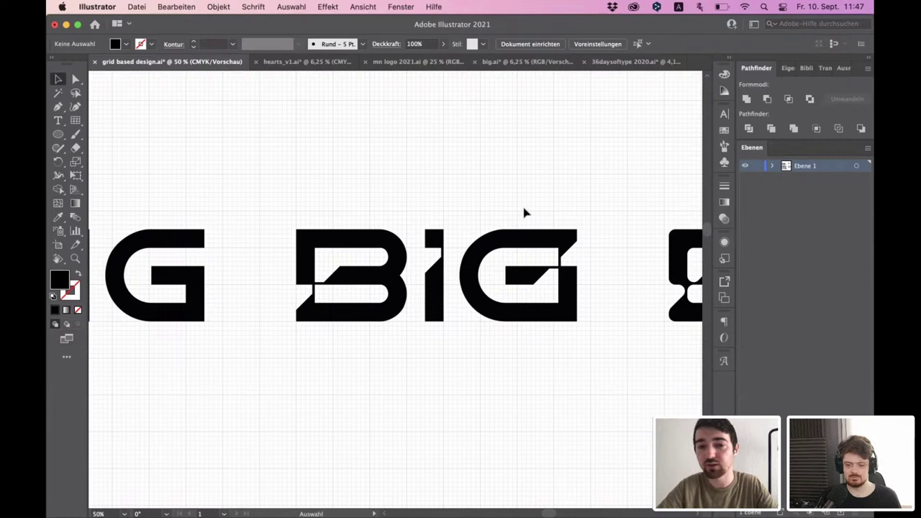
left_click_drag(542, 203, 169, 184)
scroll(301, 189, "up", 1)
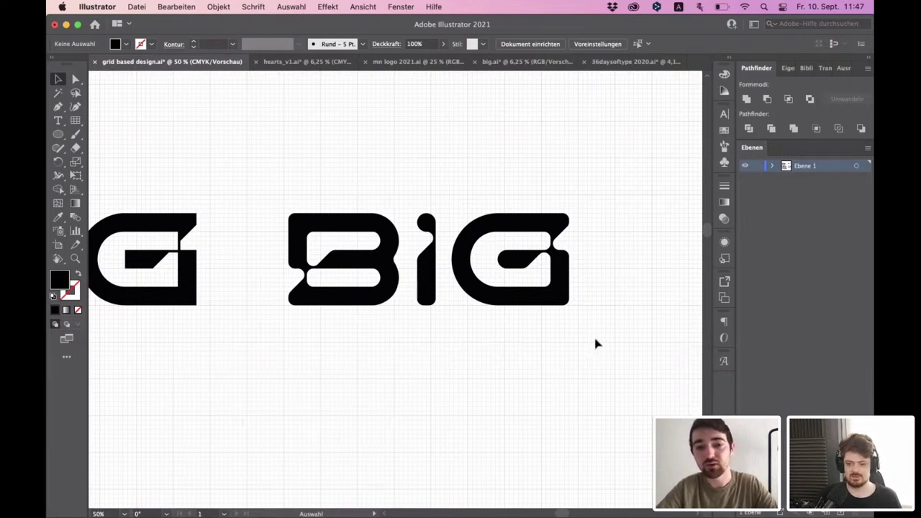
- Compare the A, cross, heart and BIG design rows of the "rasterbasierte Formgebung" section with one another
left_click(76, 79)
scroll(323, 191, "down", 3)
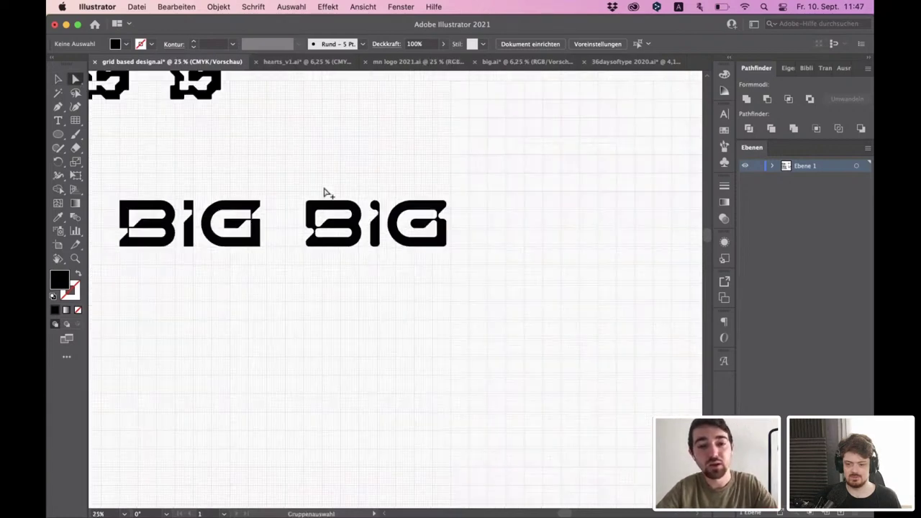
left_click_drag(261, 165, 467, 306)
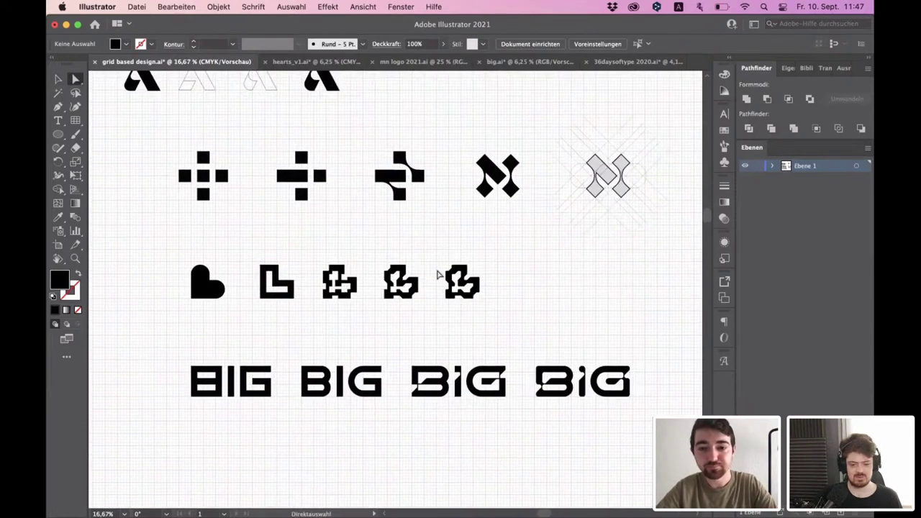
scroll(437, 270, "up", 2)
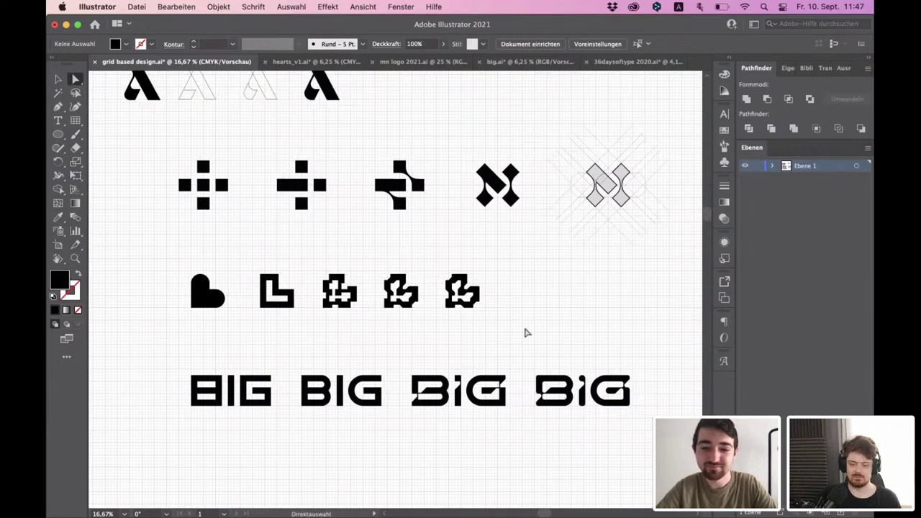
scroll(637, 417, "up", 2)
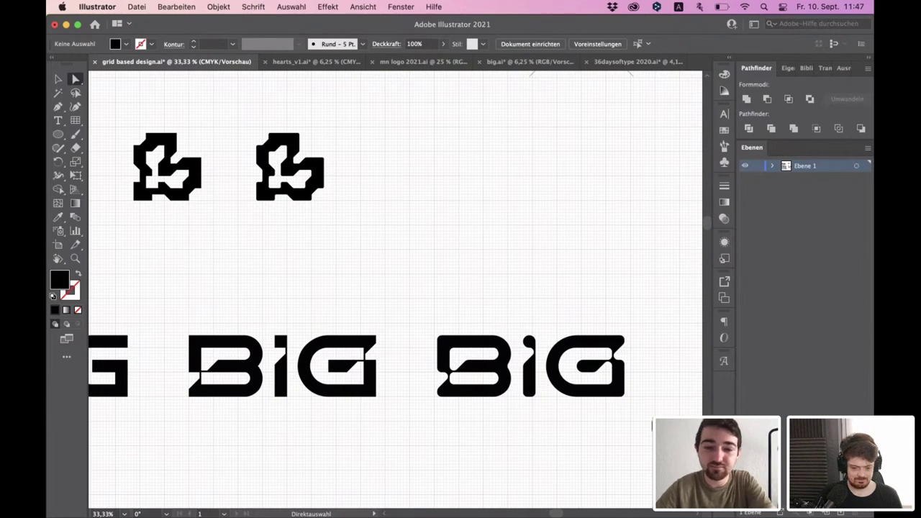
scroll(652, 418, "down", 2)
scroll(610, 405, "up", 2)
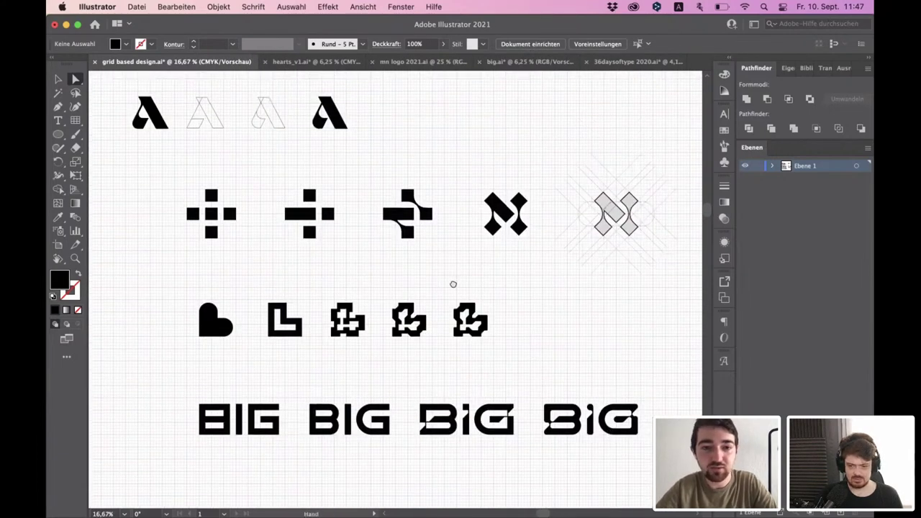
scroll(453, 288, "up", 2)
scroll(454, 288, "right", 1)
left_click(57, 80)
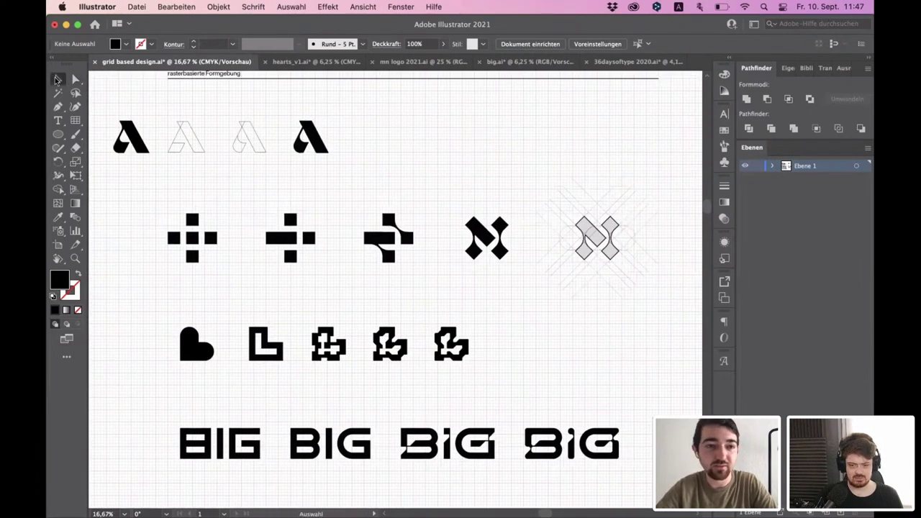
scroll(181, 230, "up", 2, "alt")
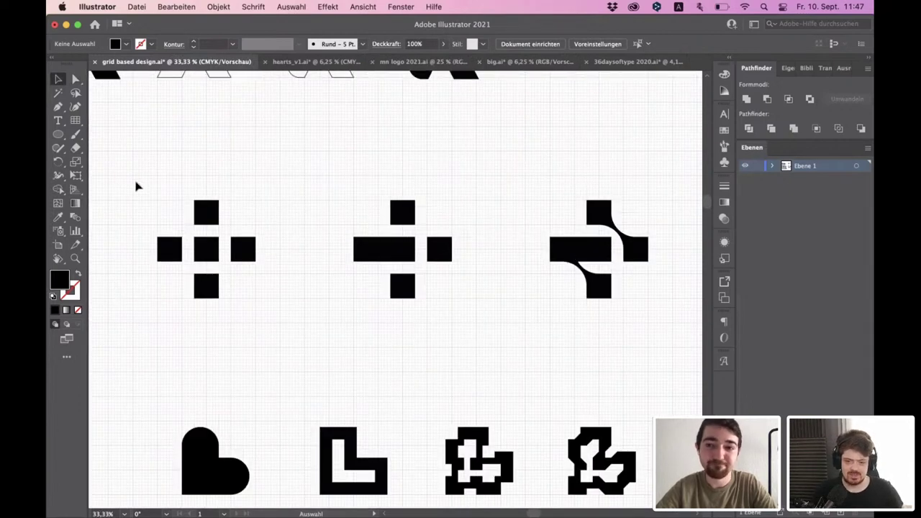
left_click(62, 246)
left_click(60, 258)
scroll(263, 234, "down", 3)
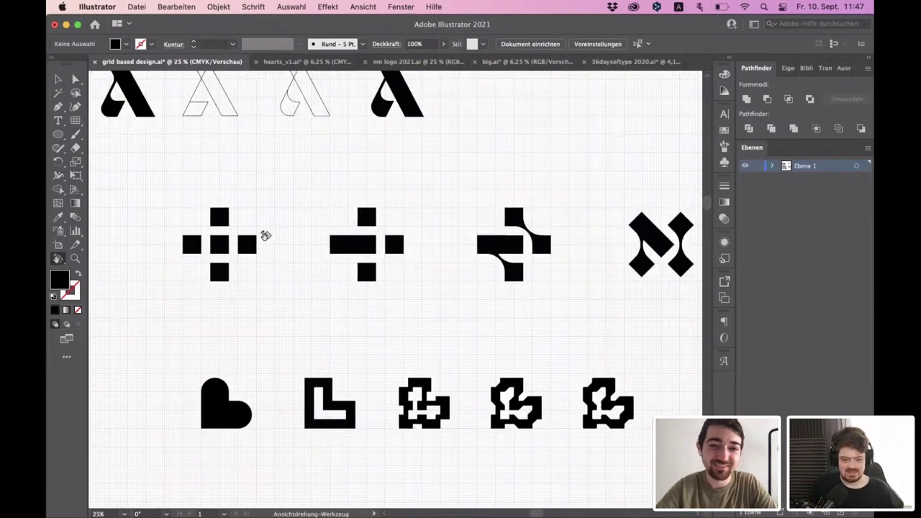
scroll(263, 235, "down", 5)
scroll(252, 232, "down", 4)
left_click(57, 80)
scroll(399, 181, "up", 5)
scroll(453, 262, "up", 1)
scroll(453, 262, "down", 3)
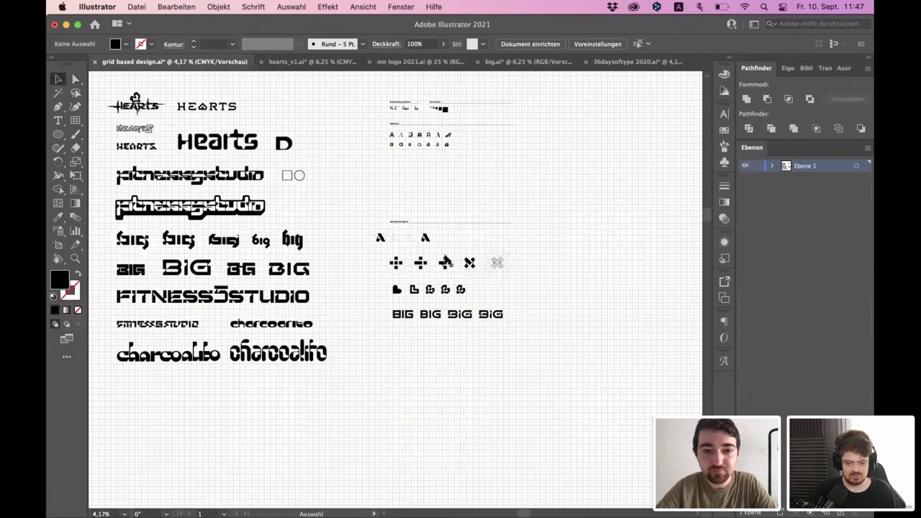
scroll(446, 253, "up", 1)
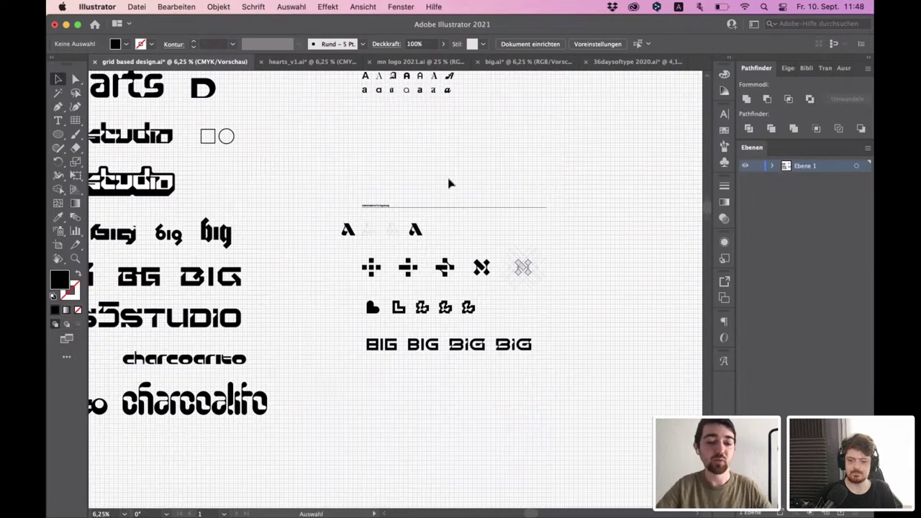
scroll(417, 229, "up", 2)
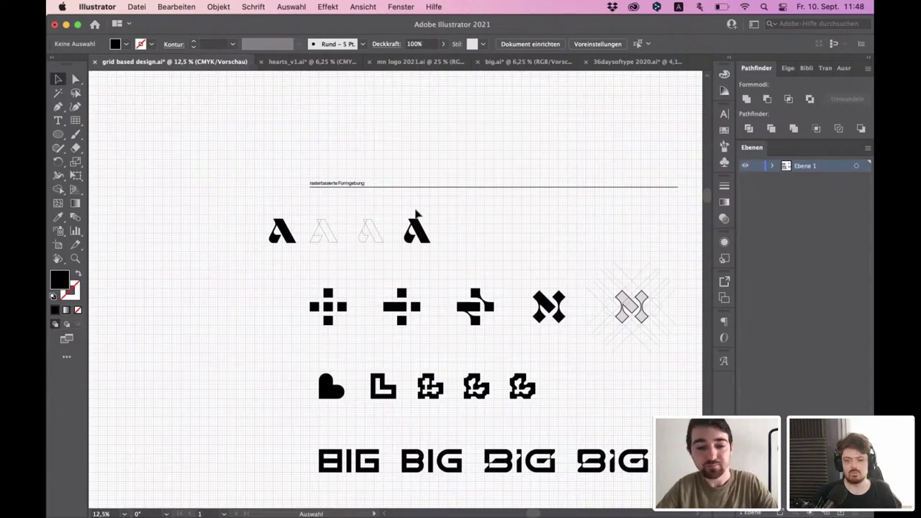
- Start a black Pen shape on the empty grid below the lowercase a samples, stepping its left contour up in one-square rises
scroll(415, 214, "up", 5)
scroll(413, 214, "up", 1)
scroll(407, 185, "up", 2)
scroll(407, 186, "up", 2)
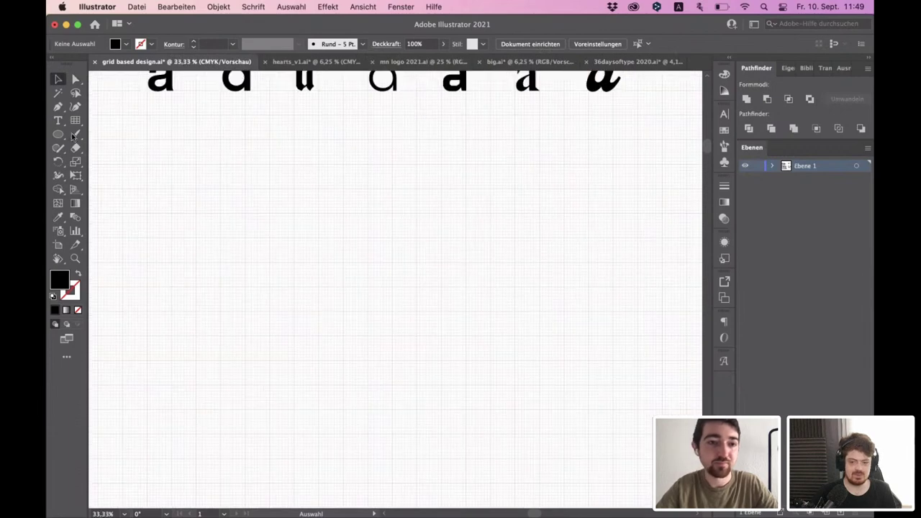
left_click(57, 106)
scroll(146, 193, "up", 1)
scroll(254, 252, "up", 2)
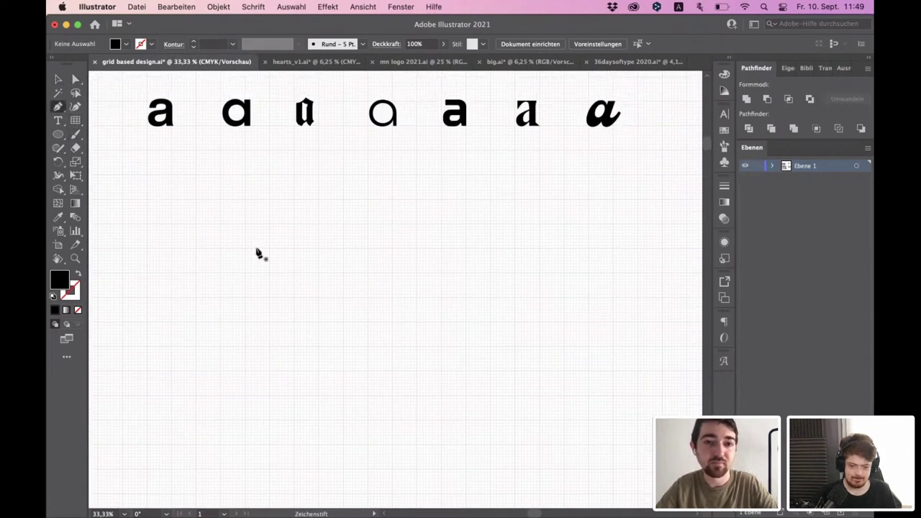
scroll(264, 266, "down", 1)
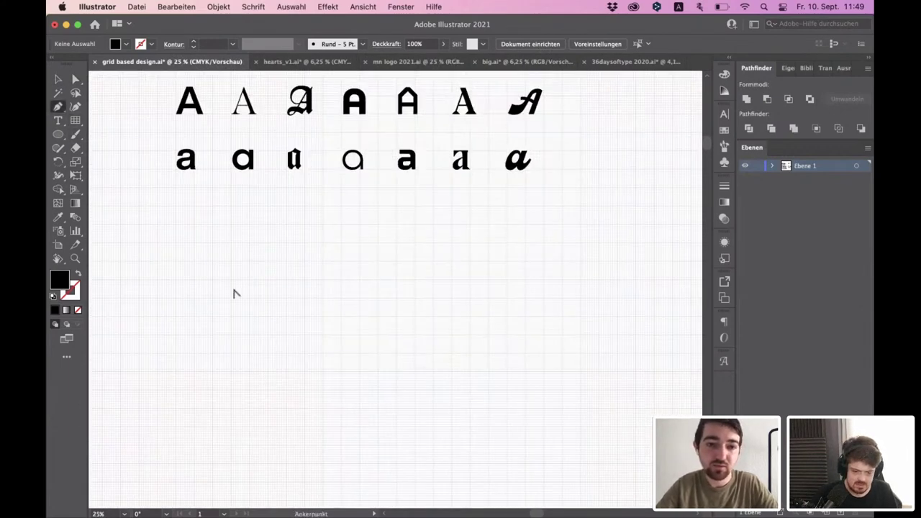
scroll(238, 295, "up", 2)
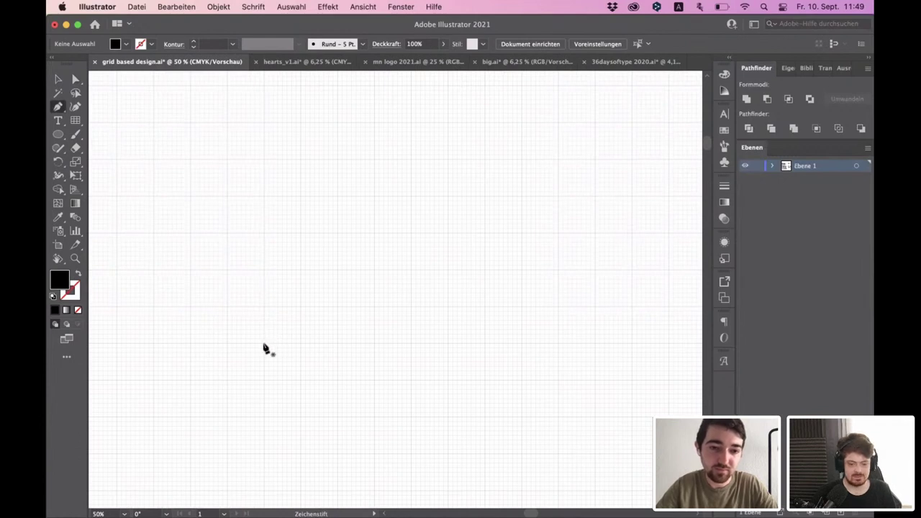
left_click(264, 342)
left_click(264, 308)
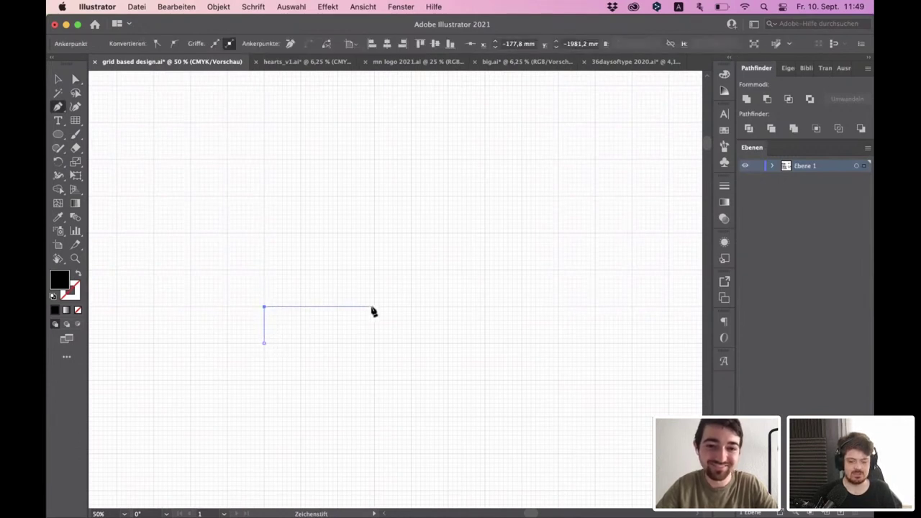
left_click(374, 308)
left_click(374, 270)
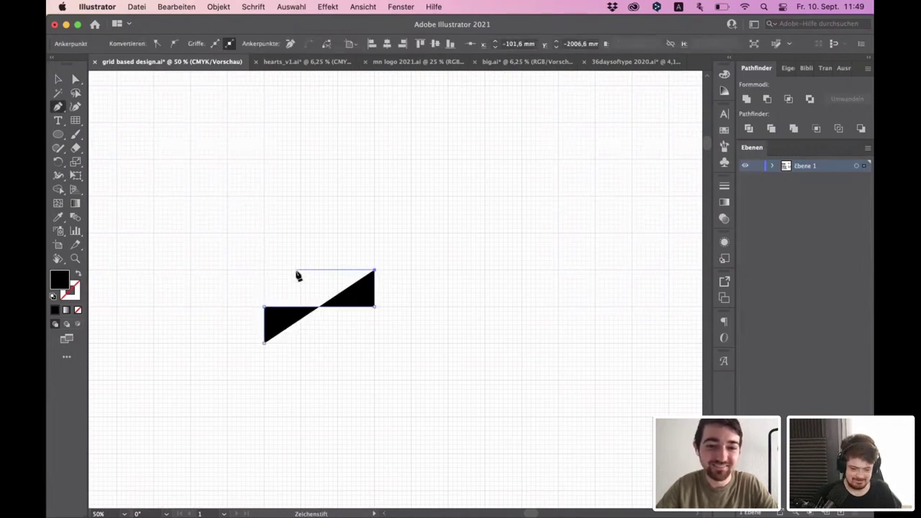
left_click(300, 271)
left_click(300, 234)
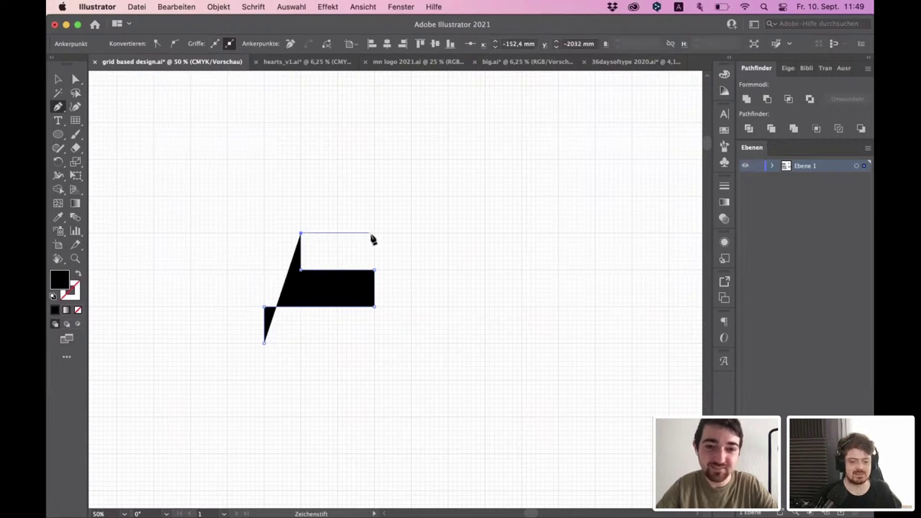
- Complete the angular lowercase a outline with a diagonal shoulder, a one-square-wide stem and a diagonally cut lower arm, closing the path
left_click(338, 233)
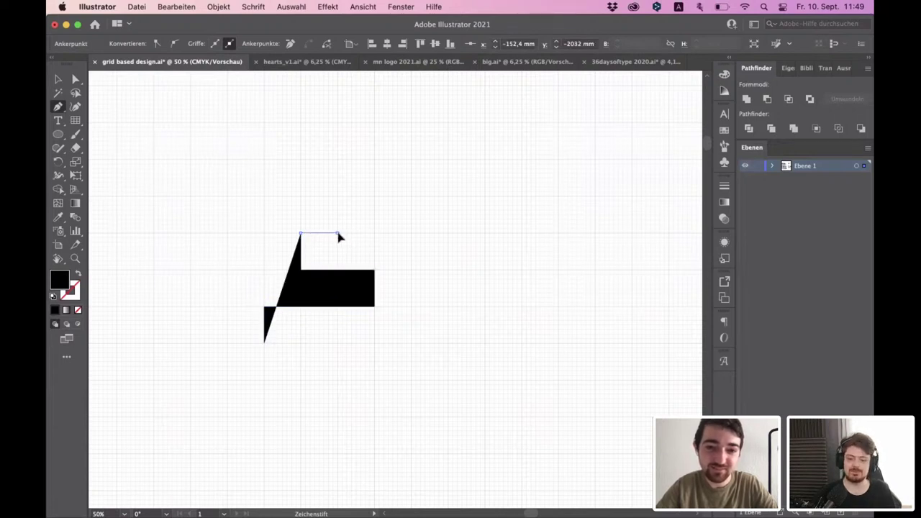
left_click(412, 307)
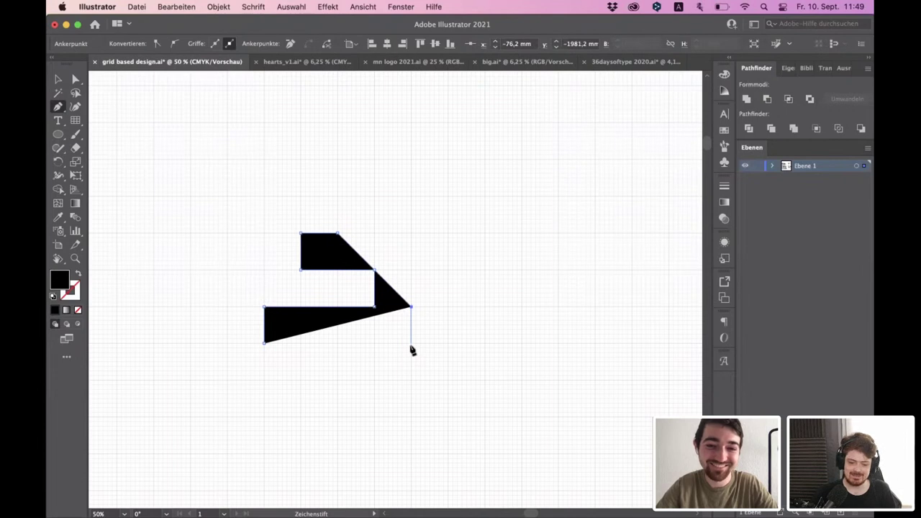
left_click(412, 343)
left_click(374, 343)
left_click(374, 307)
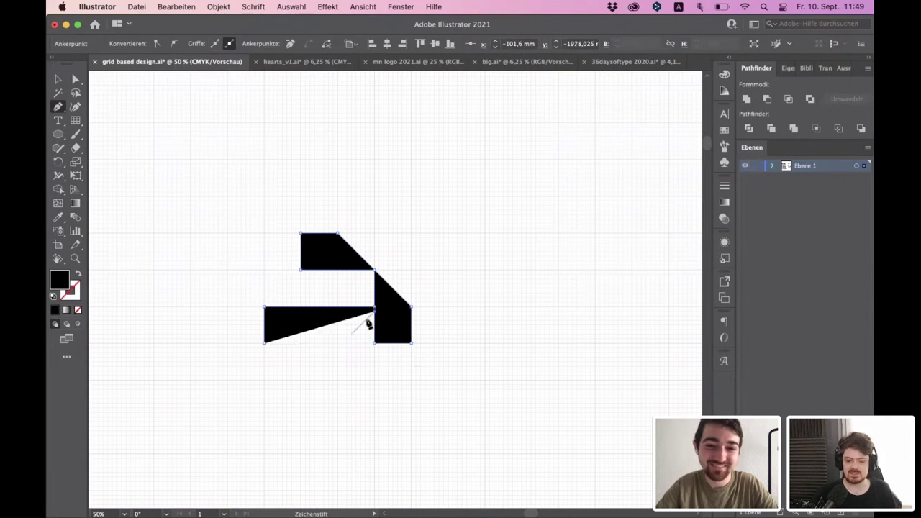
left_click(338, 343)
left_click(265, 343)
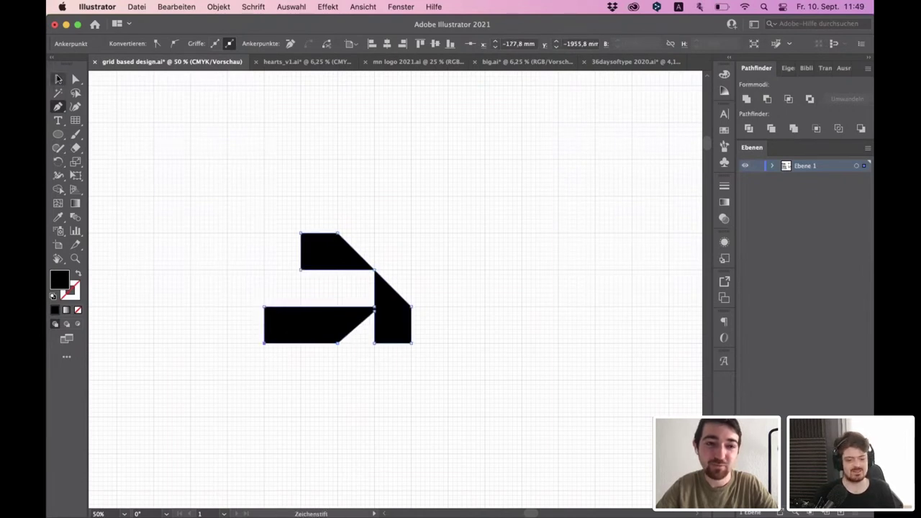
- Nudge the misplaced inner anchor where the lower arm meets the stem up onto the grid intersection
key("a")
left_click(315, 203)
left_click(374, 311)
key("Up")
left_click(462, 284)
scroll(464, 282, "down", 5)
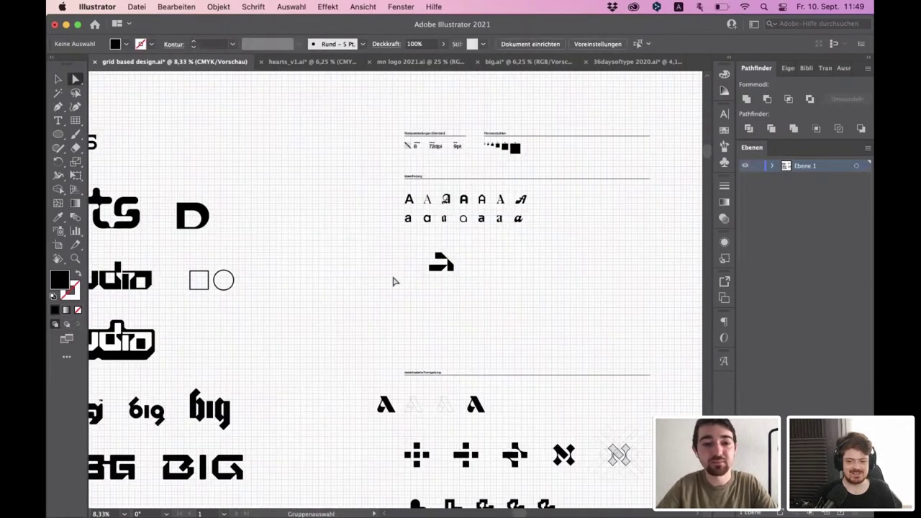
scroll(454, 281, "up", 3)
scroll(444, 279, "up", 3)
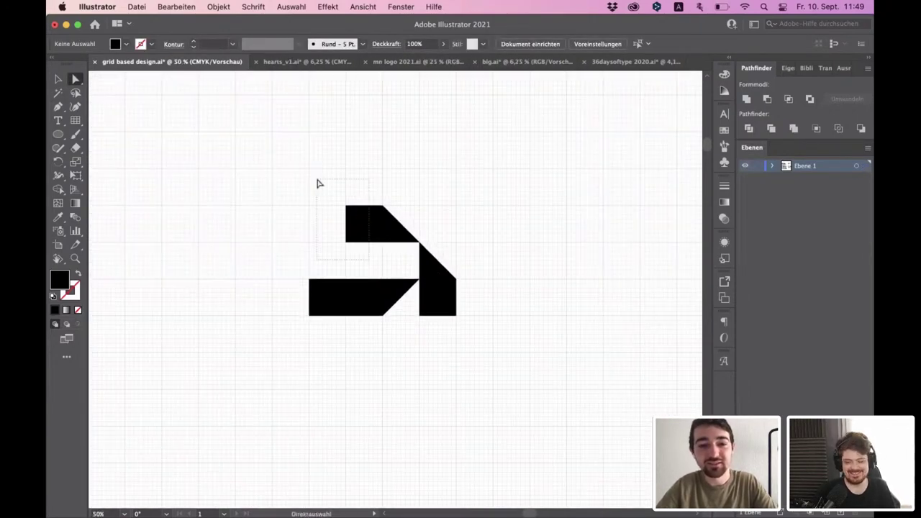
- Extend the left end of the lowercase a's upper arm outward by half a grid square
left_click(350, 208)
left_click_drag(335, 208, 327, 208)
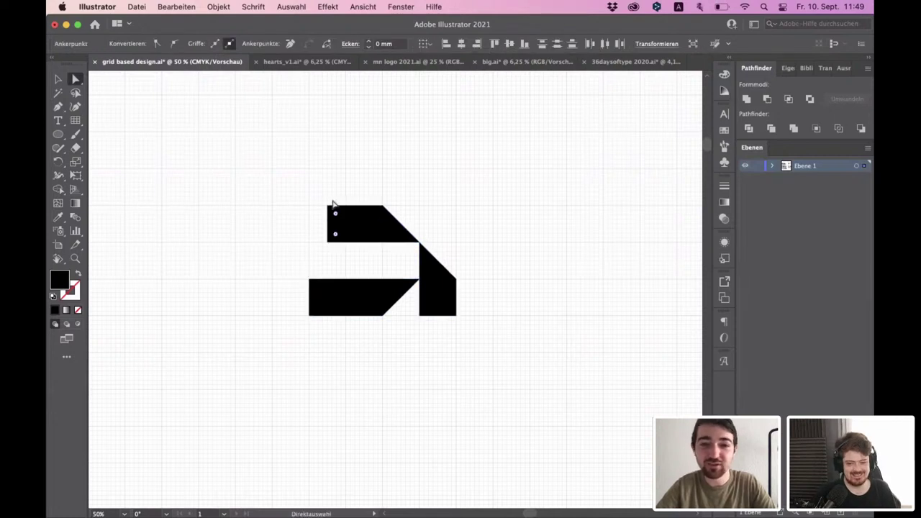
left_click(393, 210)
scroll(389, 214, "up", 1)
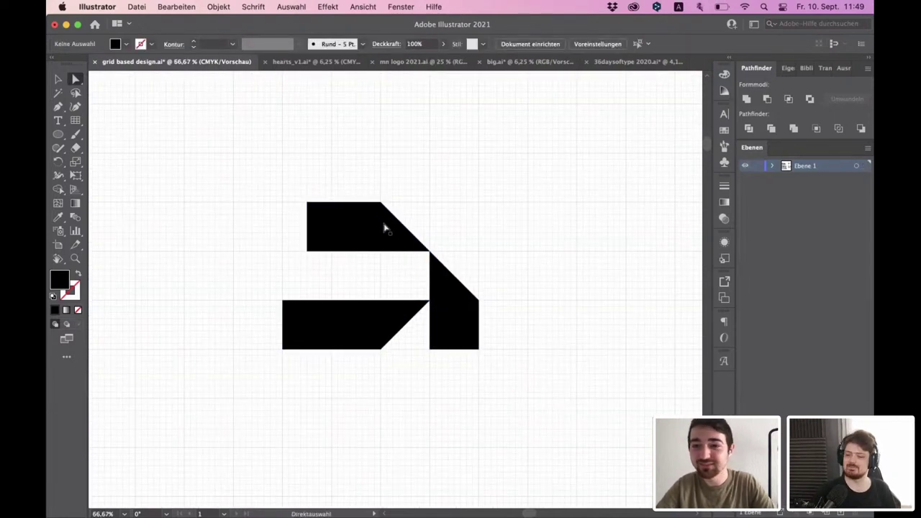
- Round all corners of the lowercase a to a radius of about 6.364 mm
left_click(374, 234)
left_click_drag(424, 261, 423, 267)
left_click(459, 242)
scroll(345, 202, "down", 3)
scroll(358, 211, "up", 2)
- Try a shorter upper arm on the lowercase a by nudging its left end inward and back out
left_click_drag(334, 245, 287, 170)
scroll(290, 174, "up", 1)
key("Right")
key("Right")
key("Right")
key("Right")
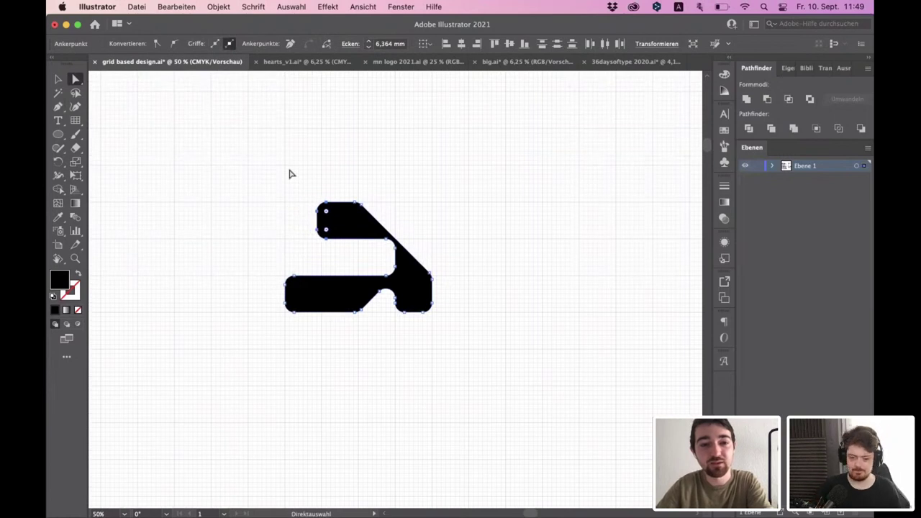
key("Left")
key("Left")
key("Left")
key("Left")
left_click(310, 168)
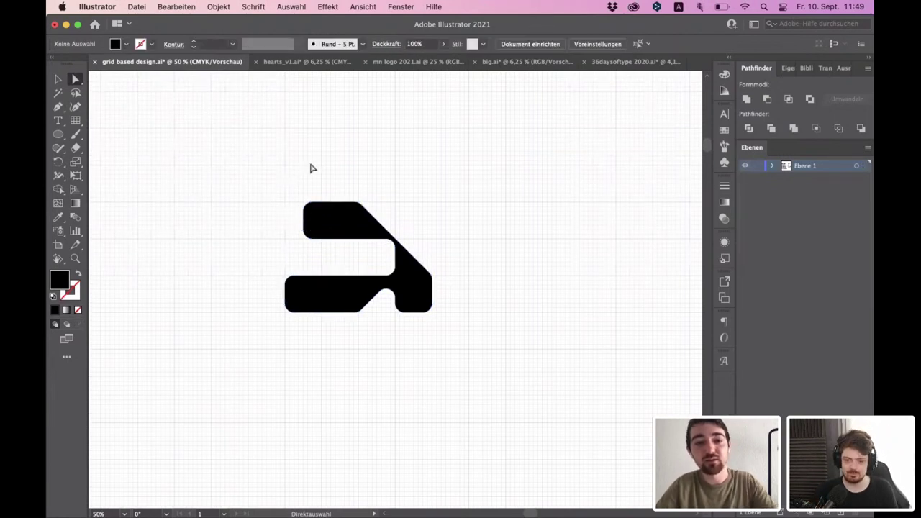
- Shorten the lowercase a's upper arm so its left end sits one grid square inside the lower arm's end
scroll(338, 197, "down", 2)
scroll(364, 232, "up", 2)
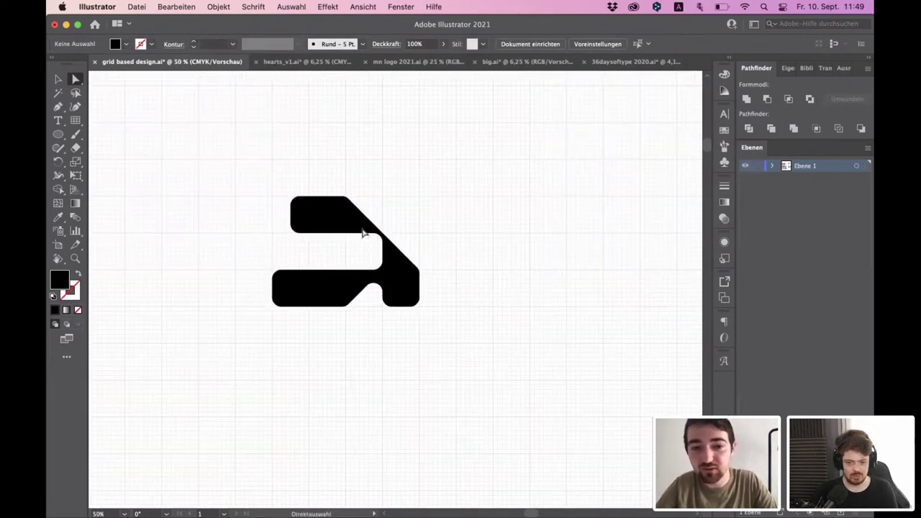
scroll(364, 261, "down", 1)
scroll(357, 275, "up", 5)
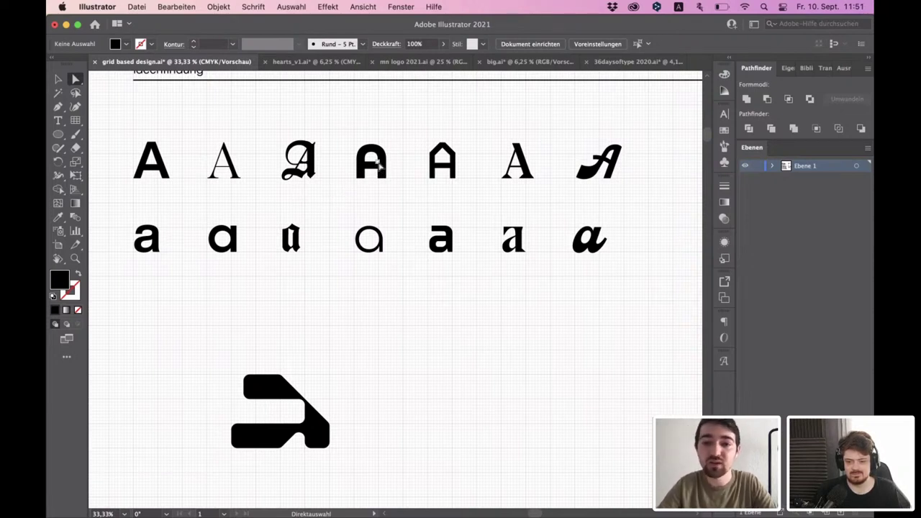
scroll(503, 183, "up", 1)
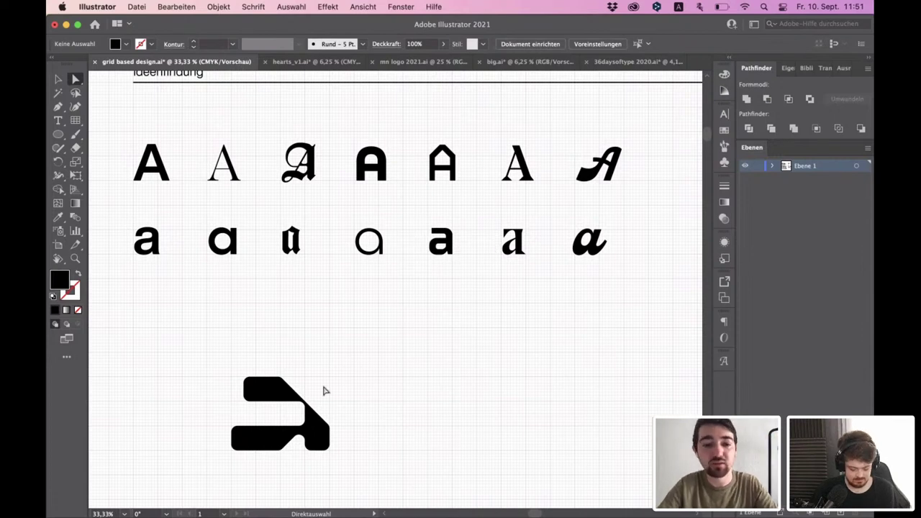
scroll(246, 423, "up", 1)
left_click_drag(232, 407, 268, 333)
key("Down")
key("Up")
key("Right")
key("Right")
key("Right")
key("Right")
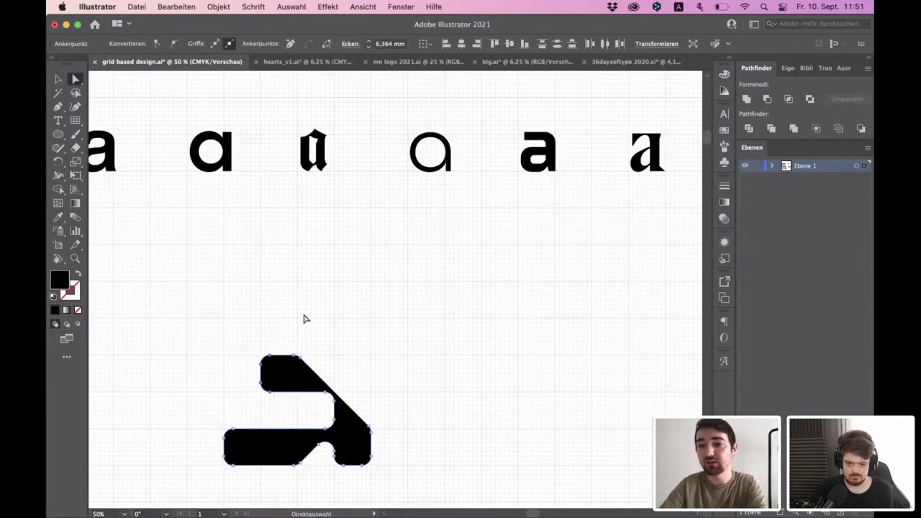
left_click(304, 319)
- Widen the lowercase a by shifting its shoulder and stem half a grid square to the right
left_click_drag(410, 487, 278, 319)
key("Right")
key("Right")
key("Right")
key("Right")
key("Right")
left_click(358, 311)
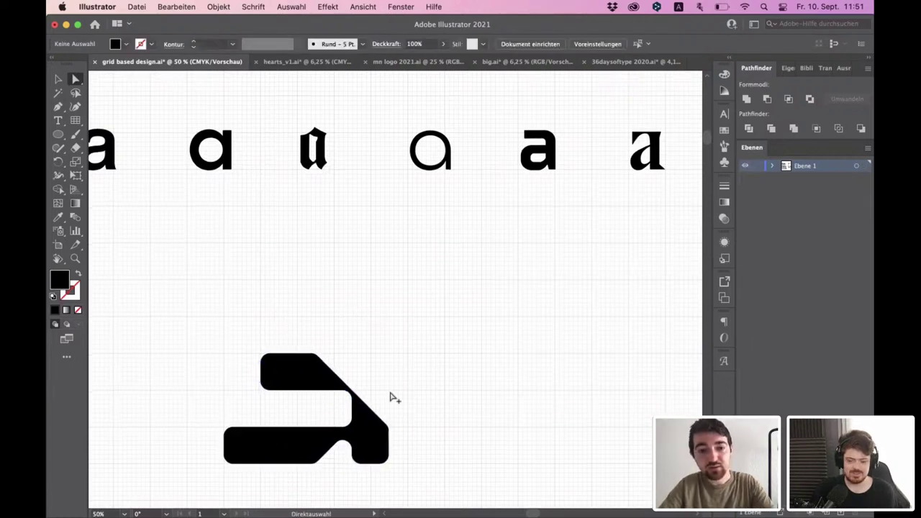
- Shorten the lowercase a's lower arm by one grid square to align its left end with the upper arm
scroll(387, 378, "down", 3)
left_click(249, 334)
left_click_drag(251, 333, 288, 333)
left_click(290, 316)
- Set the corner radius of the inner notch between the lower arm and the stem to 3 mm
scroll(366, 346, "down", 1)
scroll(371, 356, "down", 2)
scroll(374, 359, "up", 1)
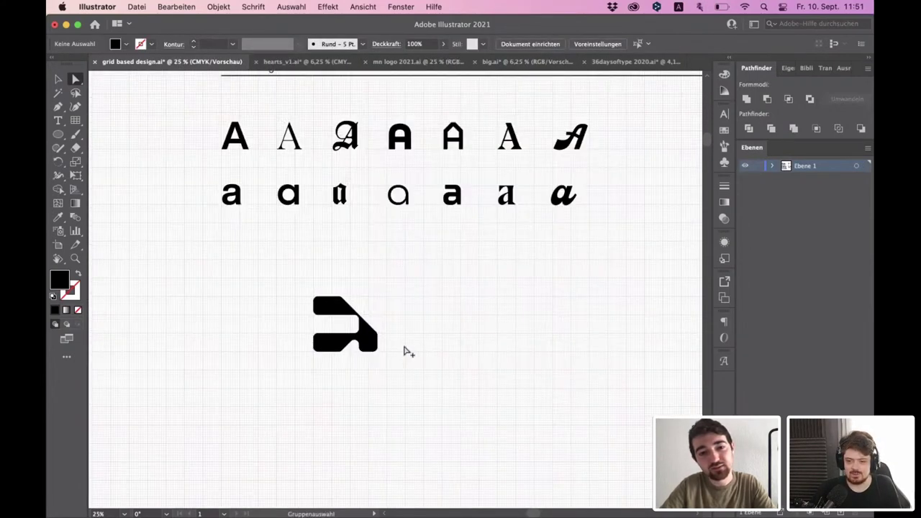
scroll(405, 351, "up", 1)
scroll(352, 360, "right", 1)
scroll(316, 360, "up", 2)
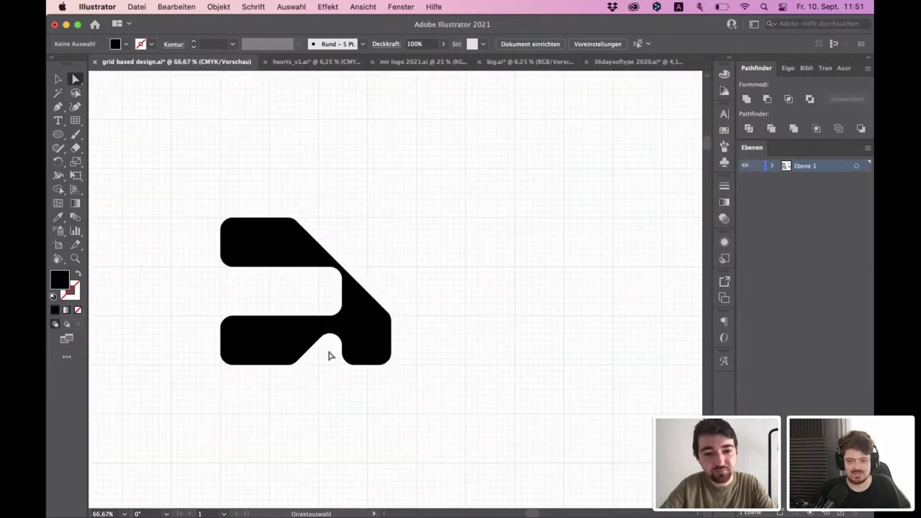
left_click(321, 339)
left_click(389, 44)
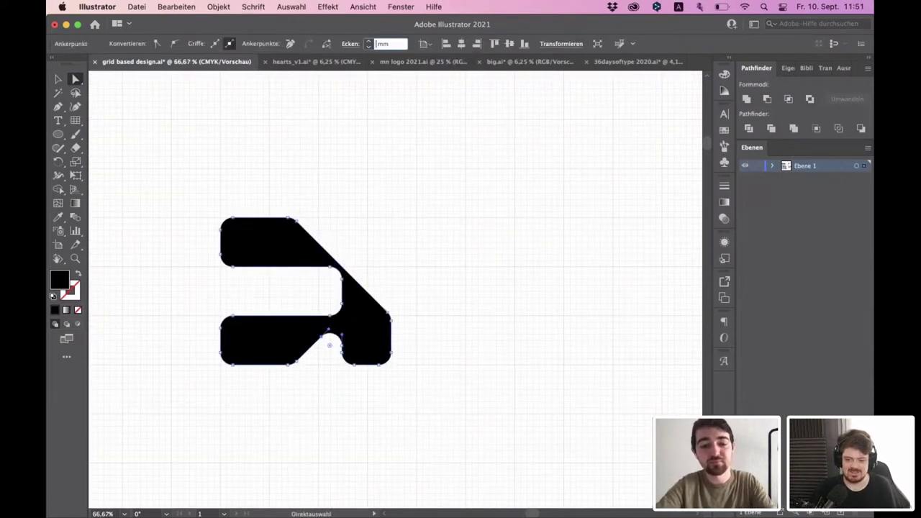
type("3")
key("Return")
left_click(450, 235)
- Draw the outer contour of an uppercase A with the Pen tool beside the lowercase a, four squares wide and five high
scroll(391, 280, "down", 2)
scroll(396, 291, "up", 1)
scroll(394, 338, "up", 3)
scroll(390, 386, "down", 1)
scroll(388, 389, "up", 1)
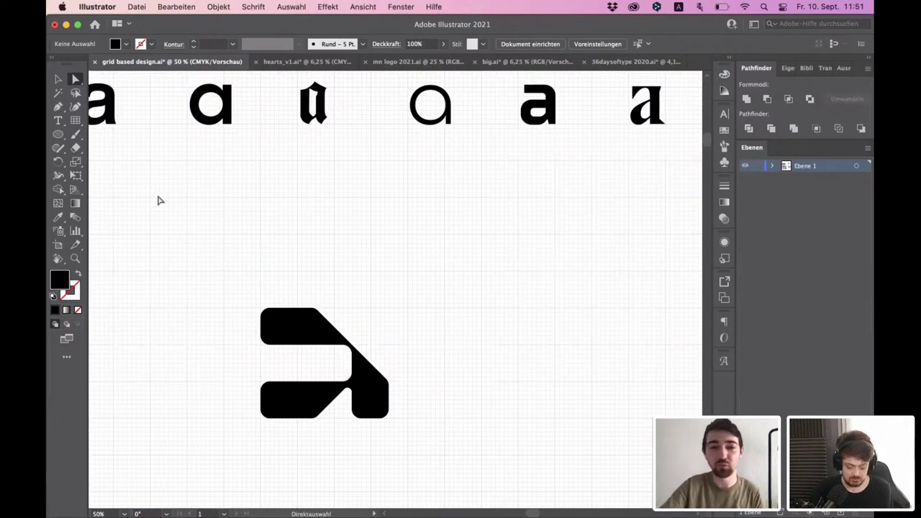
left_click(57, 107)
scroll(248, 278, "down", 1)
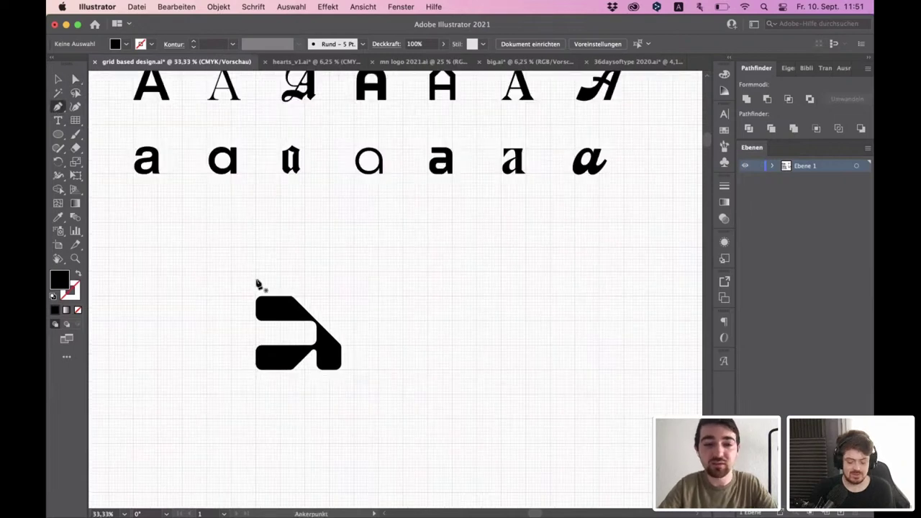
scroll(349, 310, "right", 2)
scroll(348, 310, "down", 1)
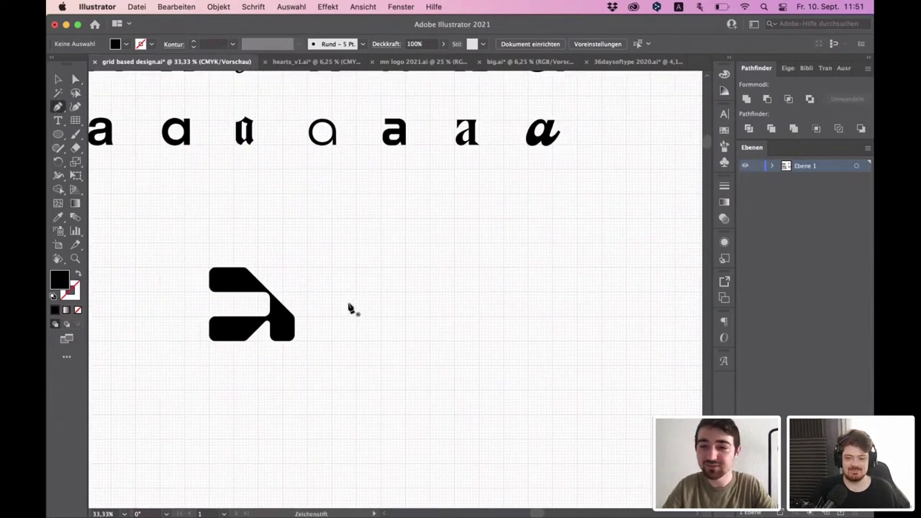
scroll(349, 309, "up", 1)
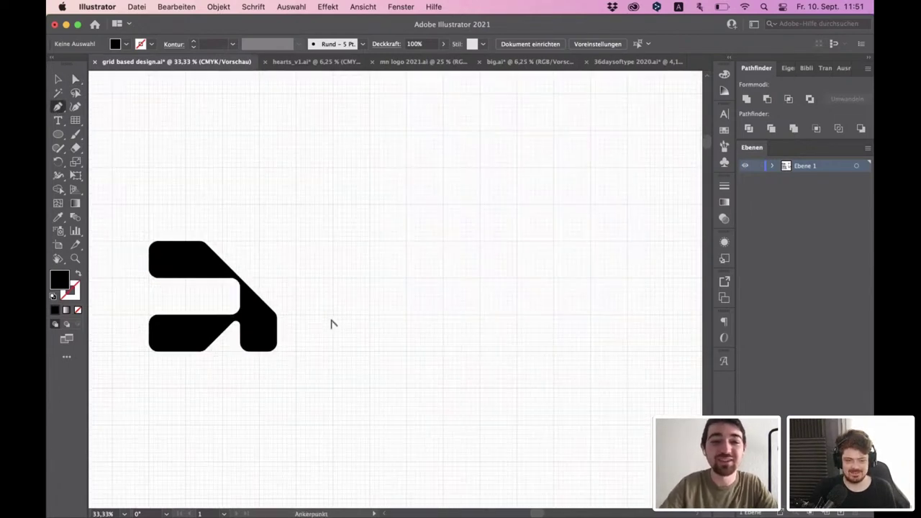
left_click(370, 352)
scroll(381, 186, "up", 1)
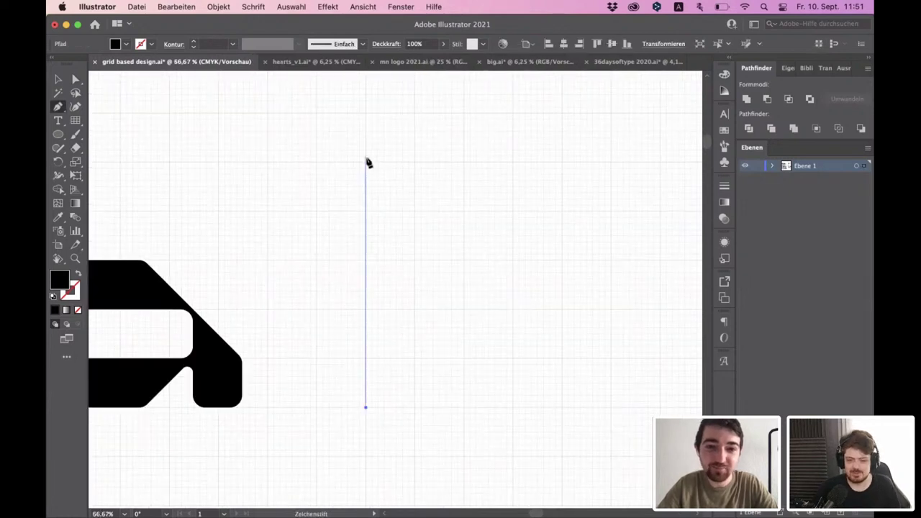
left_click(366, 162)
left_click(561, 163)
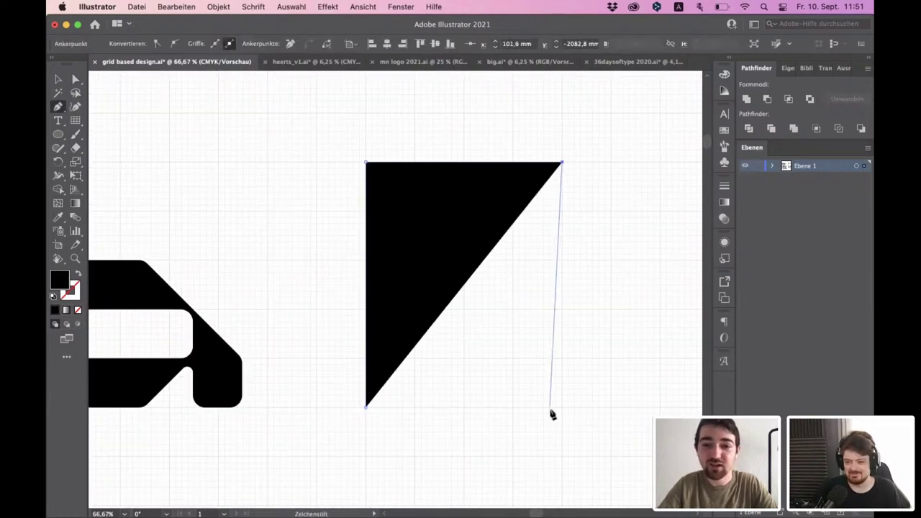
left_click(562, 407)
- Draw the uppercase A's inner opening with about one-square-thick stems and top bar, and close the path
left_click(513, 407)
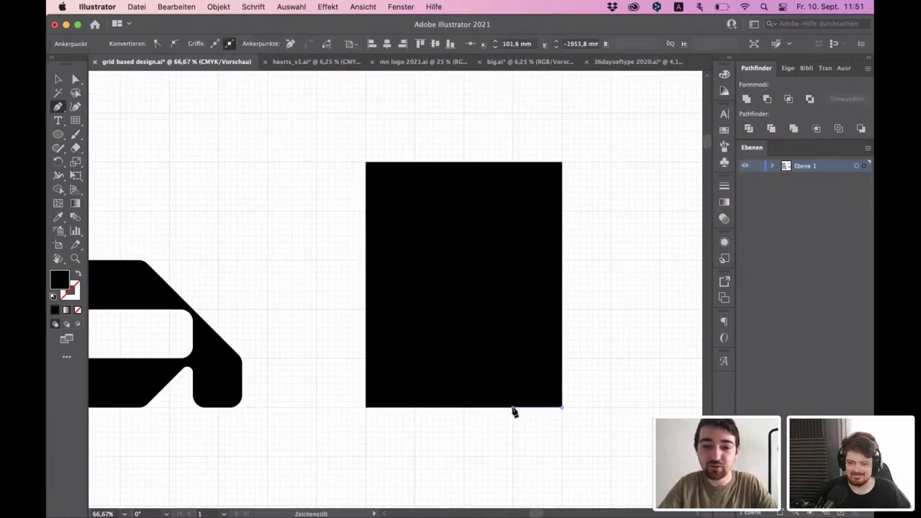
left_click(512, 213)
left_click(421, 212)
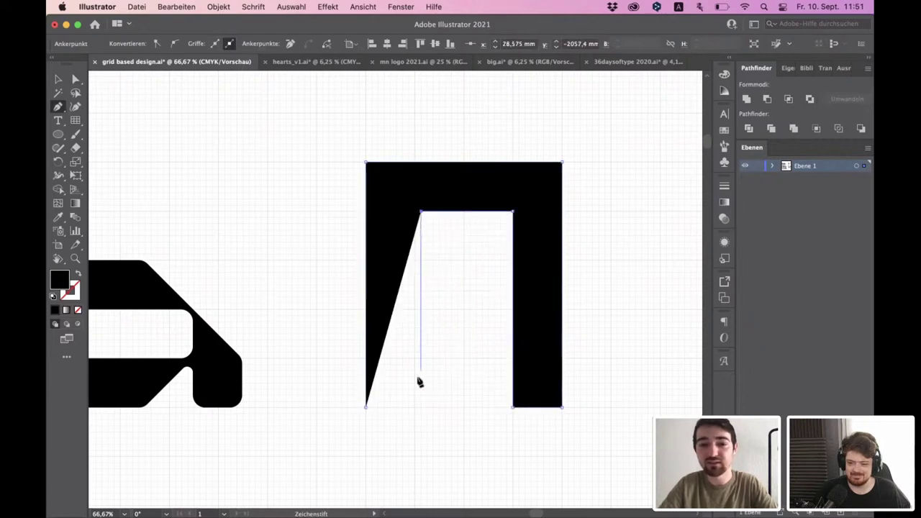
left_click(415, 407)
left_click(366, 407)
- Move the inner upper-left anchor of the arch onto the grid line so the left stem's inner edge is vertical
left_click(75, 79)
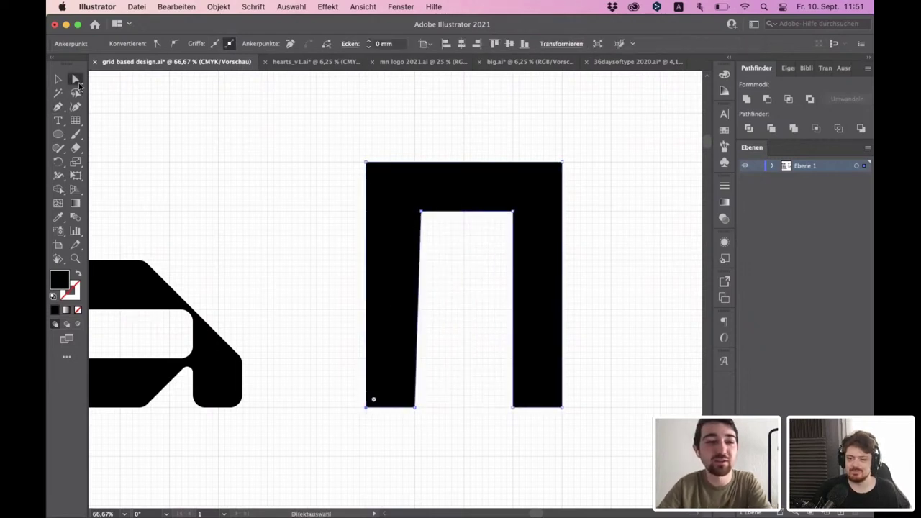
left_click_drag(432, 252, 402, 191)
key("Left")
left_click(426, 202)
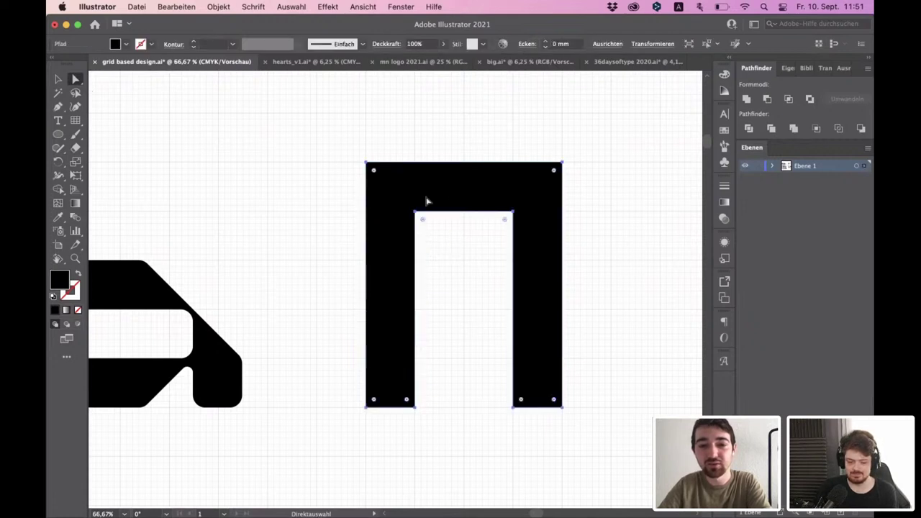
- Add anchor points along the inner edge of the uppercase A's left stem for the crossbar
left_click(59, 107)
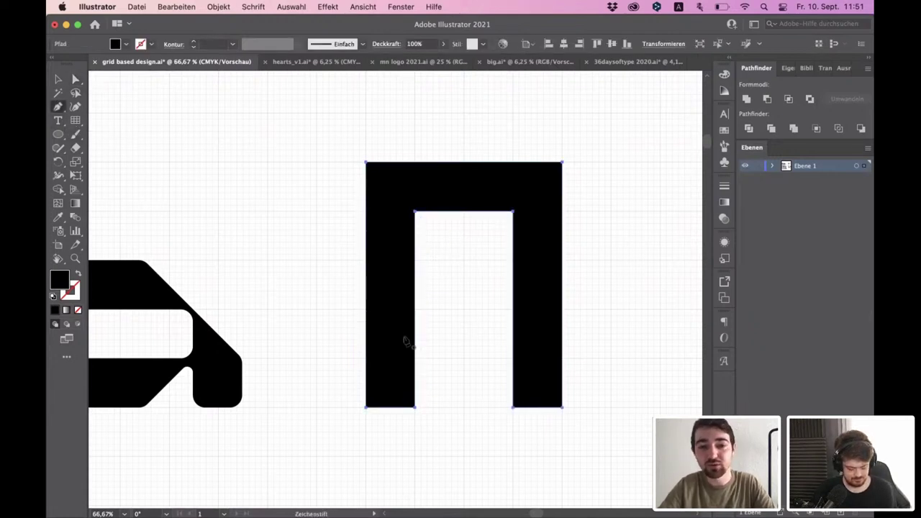
left_click(414, 310)
left_click(415, 346)
left_click(414, 321)
left_click(76, 91)
left_click(76, 80)
- Shift the added anchors to form a one-square-high crossbar that meets the right stem with a diagonally cut lower end
key("Right")
key("Right")
key("Right")
left_click_drag(400, 314, 442, 332)
key("Up")
key("Up")
key("Down")
left_click_drag(452, 367, 511, 312)
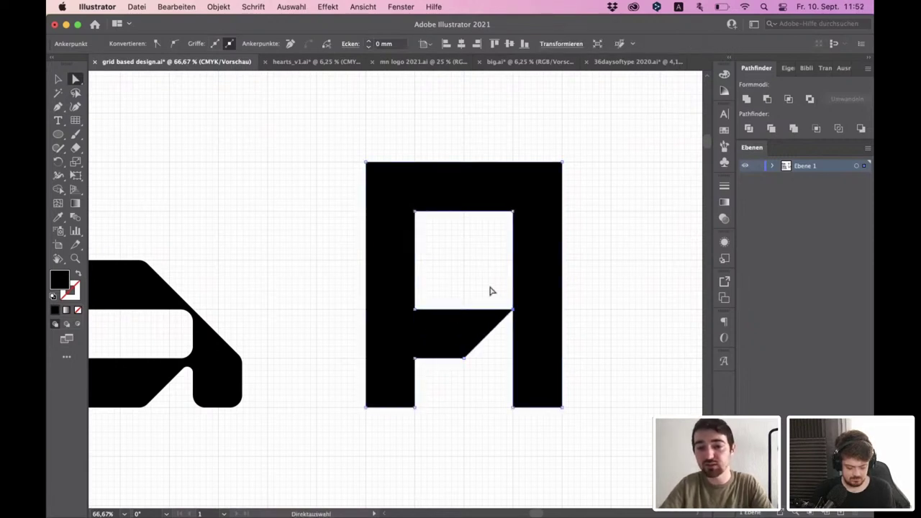
left_click(491, 292)
scroll(473, 299, "down", 2)
scroll(473, 299, "up", 2)
scroll(475, 301, "down", 1)
scroll(488, 287, "up", 1)
left_click_drag(600, 260, 307, 121)
mouse_move(364, 168)
left_mouse_down()
mouse_move(367, 227)
mouse_move(359, 169)
left_mouse_up()
left_click(321, 187)
scroll(407, 233, "down", 3)
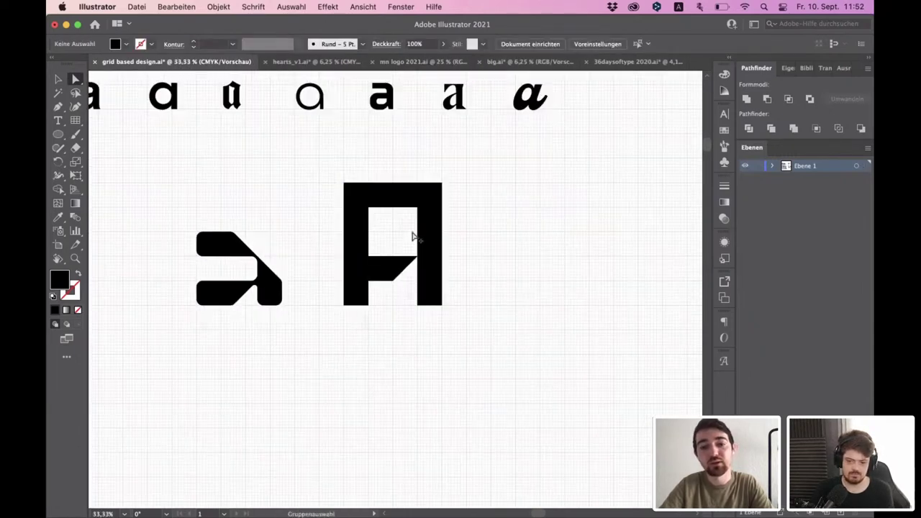
- Add anchor points on both outer stem edges of the uppercase A, half a square and one square above the baseline
scroll(413, 237, "up", 2)
left_click(442, 304)
key("p")
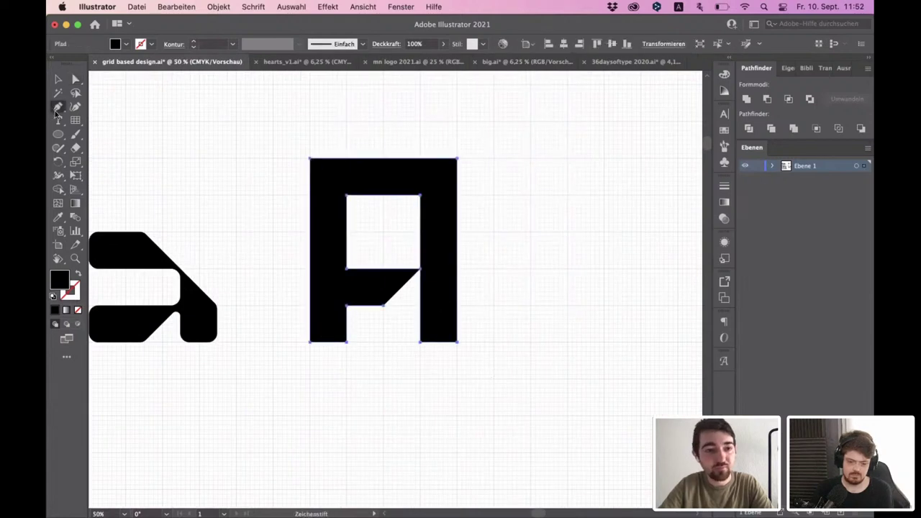
scroll(465, 312, "up", 1)
left_click(453, 304)
left_click(454, 329)
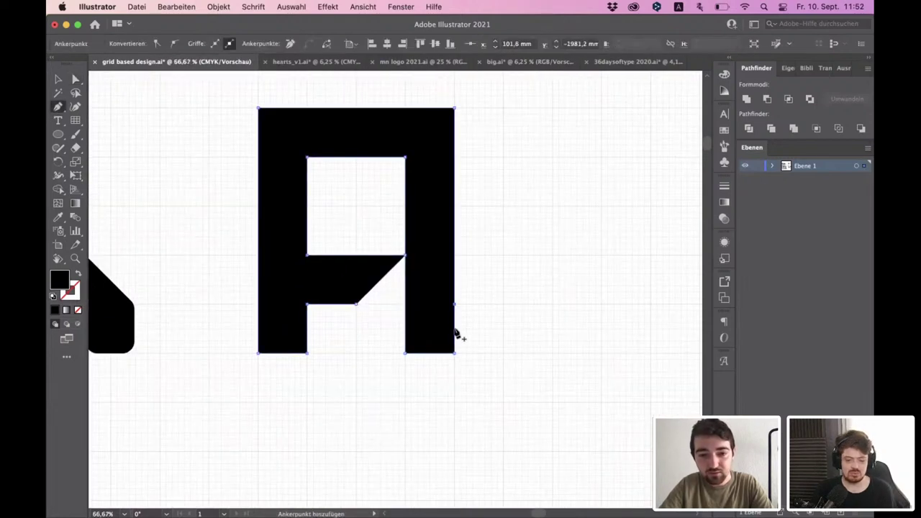
left_click(257, 303)
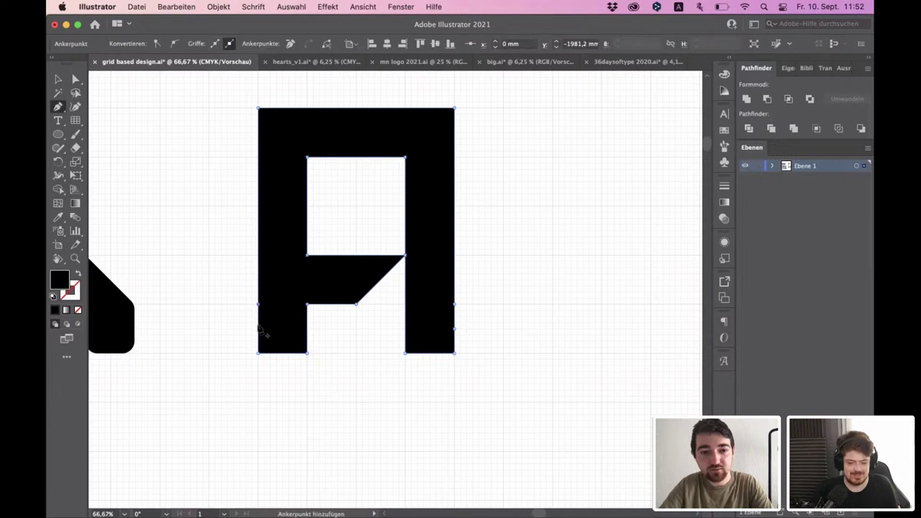
left_click(257, 329)
- Move the uppercase A's left outer edge above the foot half a square inward, leaving a diagonal serif
left_click(76, 79)
left_click_drag(235, 267, 287, 339)
left_click_drag(245, 308, 282, 83)
key("Right")
key("Right")
key("Right")
key("Right")
- Move the uppercase A's right outer edge above the foot half a square inward, mirroring the left diagonal serif
left_click_drag(487, 313, 431, 93)
key("Left")
key("Left")
key("Left")
key("Left")
key("Left")
key("Left")
key("Left")
key("Left")
key("Left")
key("Left")
key("Left")
key("Left")
key("Left")
key("Left")
key("Left")
key("Left")
key("Left")
key("Left")
key("Left")
key("Left")
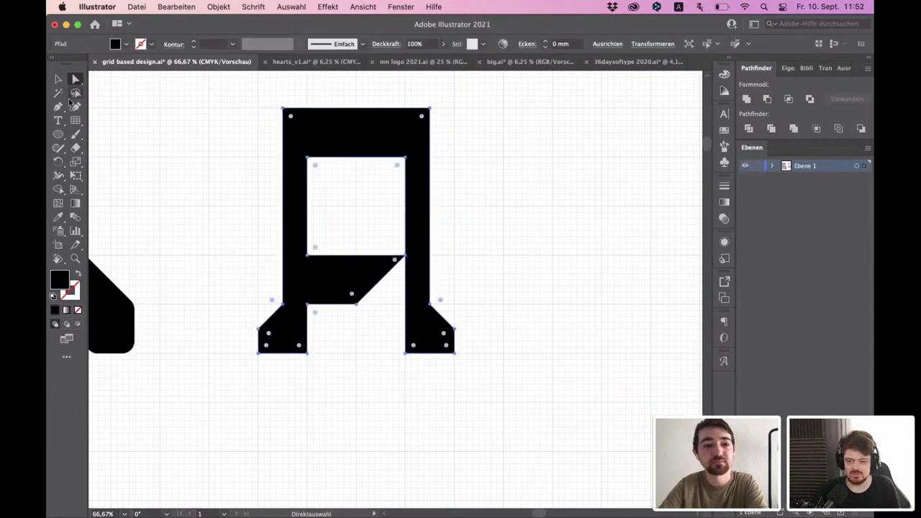
- Add anchors half and one square below the A's upper-left corner and shift the section above half a square outward, leaving a diagonal serif
key("p")
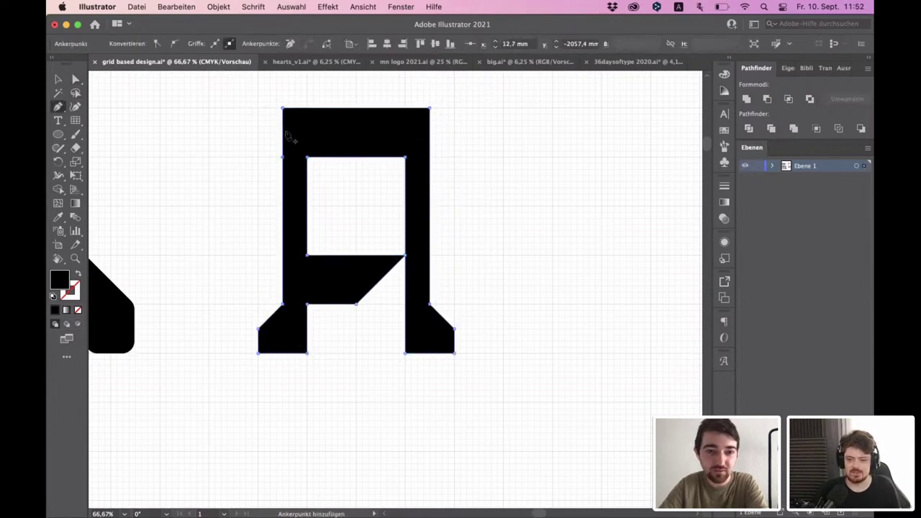
left_click(76, 79)
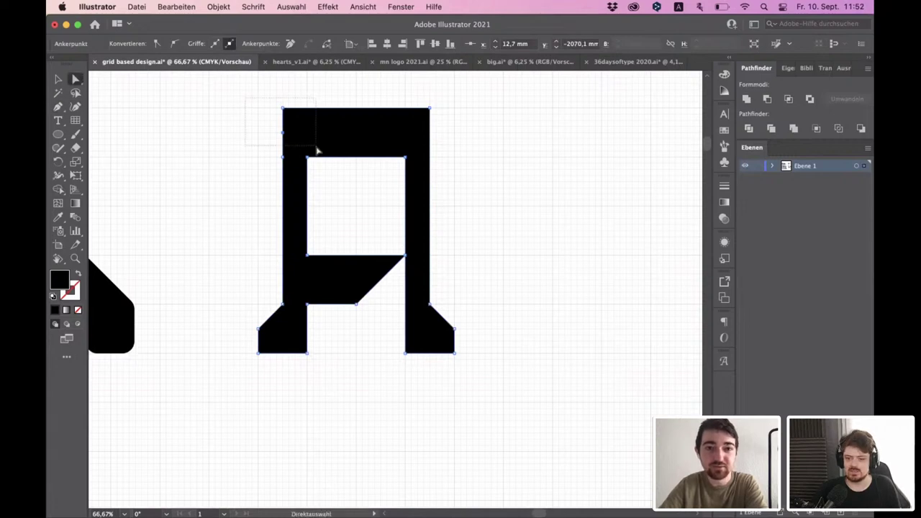
left_click_drag(317, 150, 319, 149)
key("Left")
key("Left")
key("Left")
key("Left")
left_click(503, 157)
scroll(474, 173, "down", 1)
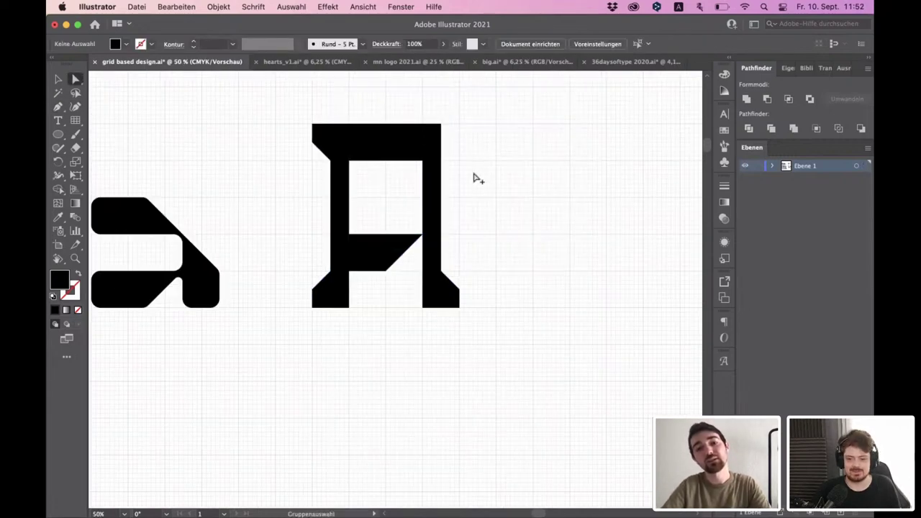
scroll(473, 179, "down", 2)
scroll(475, 179, "up", 2)
left_click(407, 233)
left_click(58, 106)
left_click(401, 252)
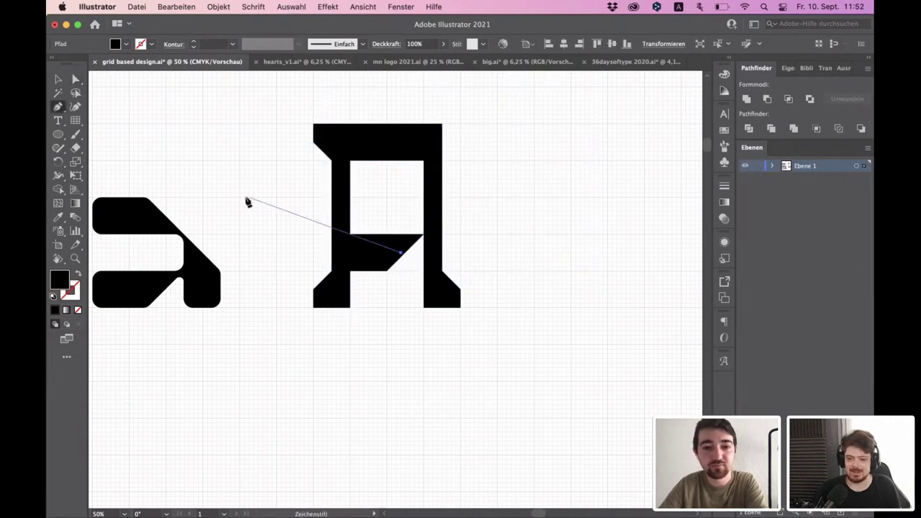
key("Escape")
- Add an anchor point at the middle of the crossbar's diagonal cut on the uppercase A
left_click(75, 79)
left_click(358, 251)
key("p")
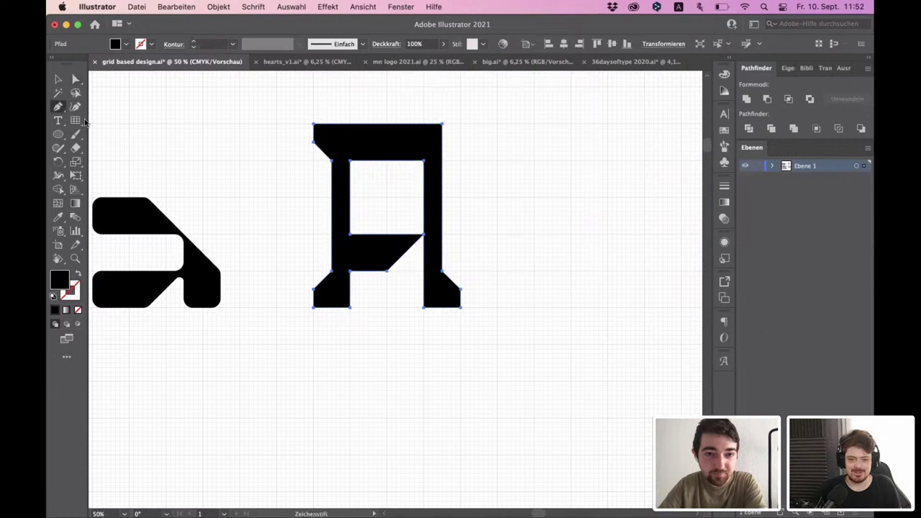
left_click(404, 257)
key("a")
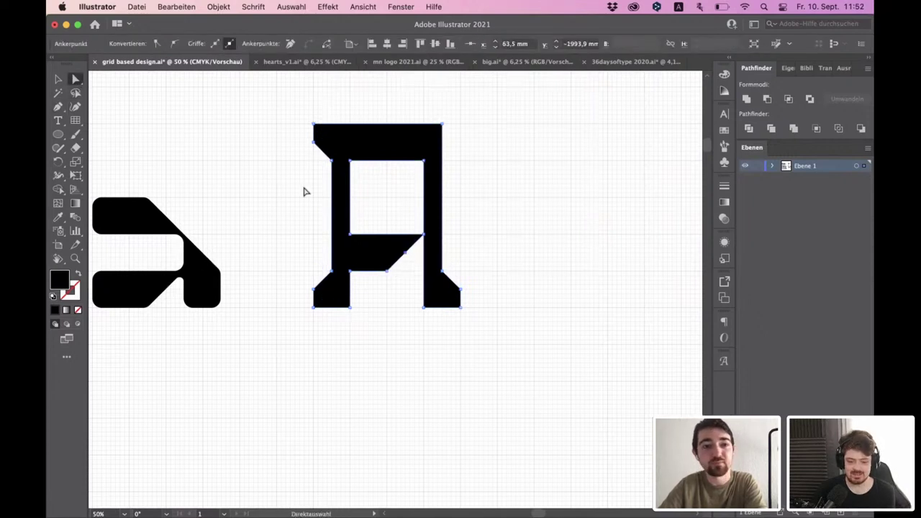
- Move the crossbar's upper-right corner half a square left, giving the crossbar a vertical end detached from the right stem
left_click(422, 235)
key("Left")
key("Left")
key("Left")
key("Left")
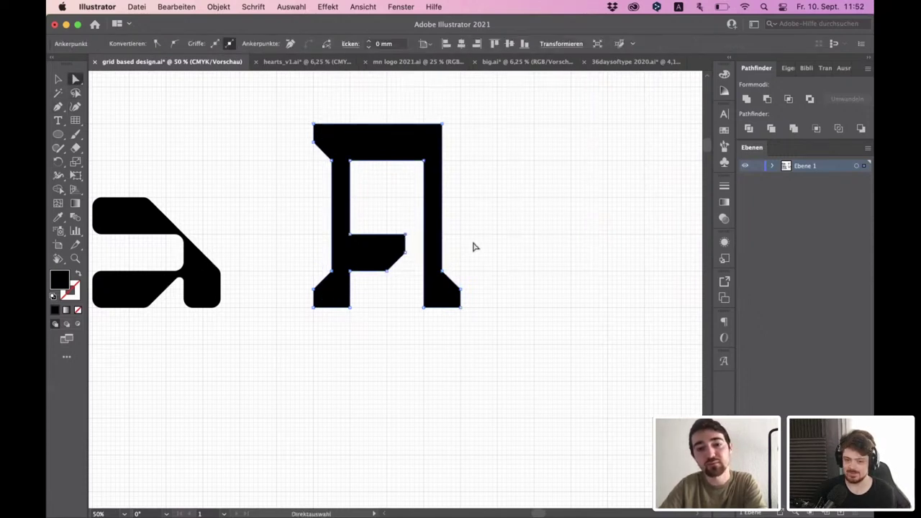
left_click(473, 250)
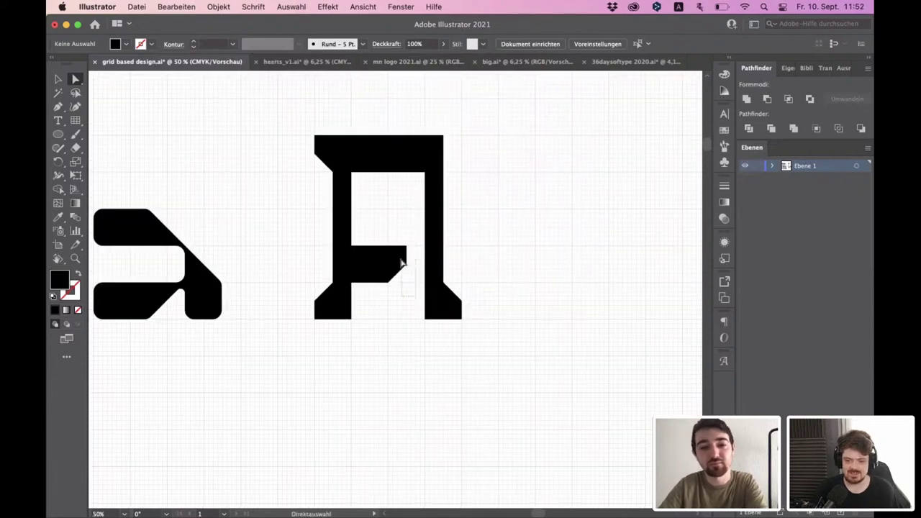
- Move the crossbar's cut right end half a square right so it meets the right stem
left_click(406, 259)
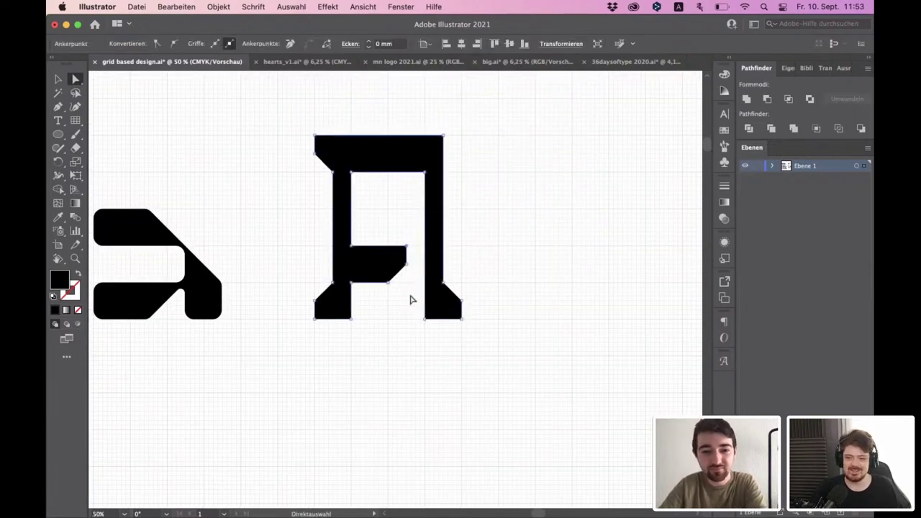
left_click_drag(410, 300, 374, 233)
key("Right")
key("Right")
key("Right")
left_click(496, 276)
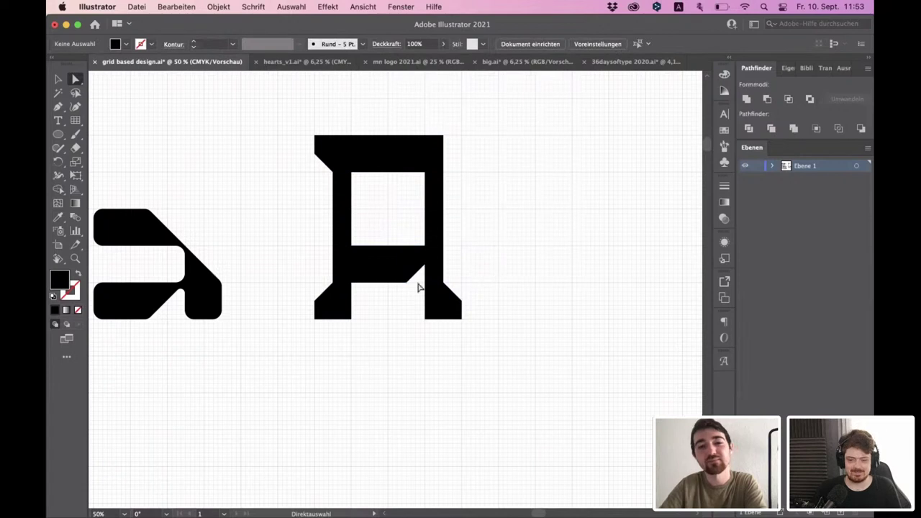
- Raise the crossbar's lower edge half a square to make a flat crossbar half a square thick
left_click_drag(412, 294, 353, 277)
key("Up")
key("Up")
key("Up")
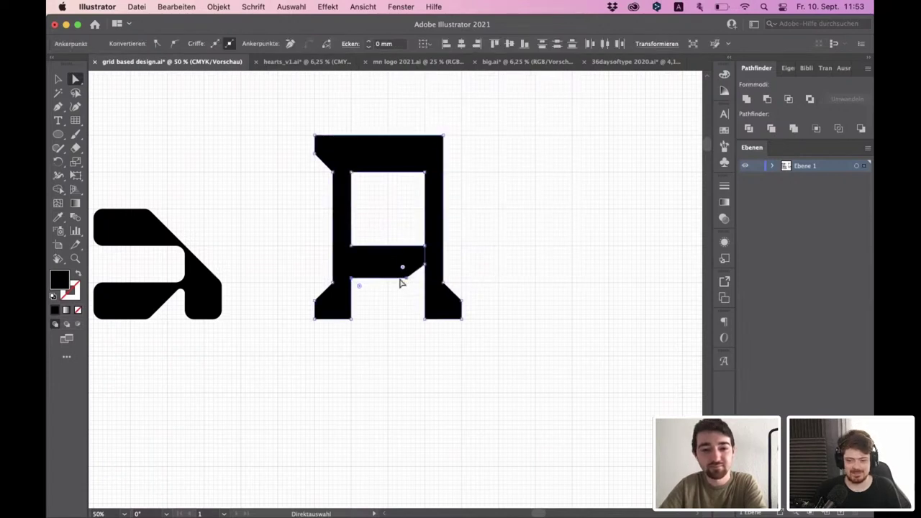
left_click(479, 269)
scroll(405, 249, "down", 1)
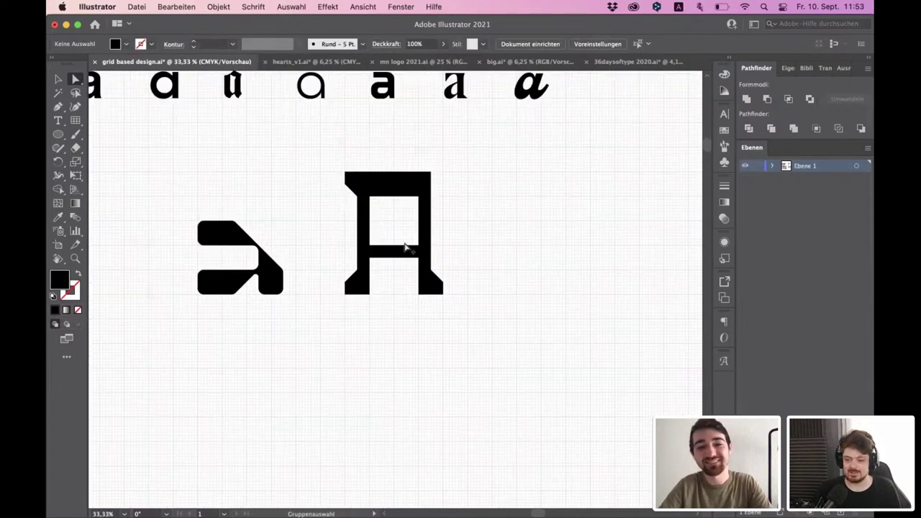
- Lower the whole upper bar of the uppercase A by half a square
left_click_drag(321, 155, 446, 214)
key("Down")
key("Down")
key("Down")
key("Down")
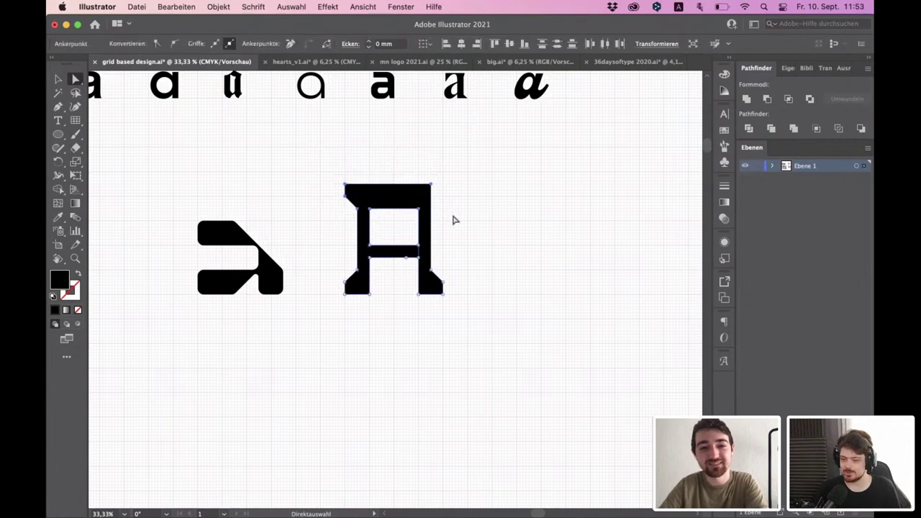
left_click(445, 214)
scroll(414, 268, "up", 1)
- Square off the left foot serif and the upper-left serif by moving their outer diagonal anchors half a square up and down respectively
left_click(311, 289)
key("Up")
key("Up")
key("Up")
key("Up")
left_click(311, 162)
key("Down")
key("Down")
key("Down")
key("Down")
- Try shallower quarter-square slopes on the foot serifs and the upper-left serif of the uppercase A
left_click_drag(297, 257, 315, 275)
key("Down")
key("Down")
left_click(310, 178)
key("Up")
key("Up")
left_click(456, 289)
left_click(495, 287)
scroll(481, 262, "down", 1)
scroll(481, 261, "up", 1)
- Lower the upper-left serif's outer lower anchor a quarter square so the serif's underside is flat
left_click_drag(321, 171, 322, 169)
key("Down")
key("Down")
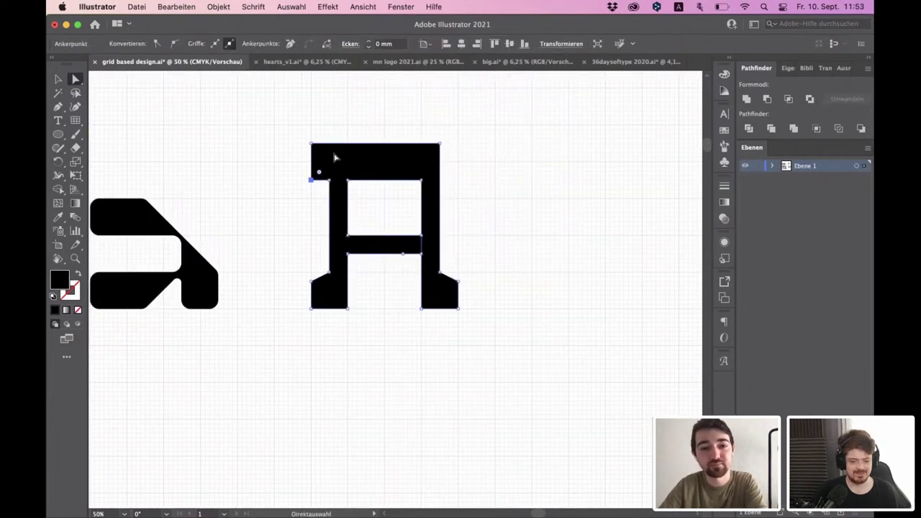
left_click(332, 269)
left_click_drag(301, 272, 328, 290)
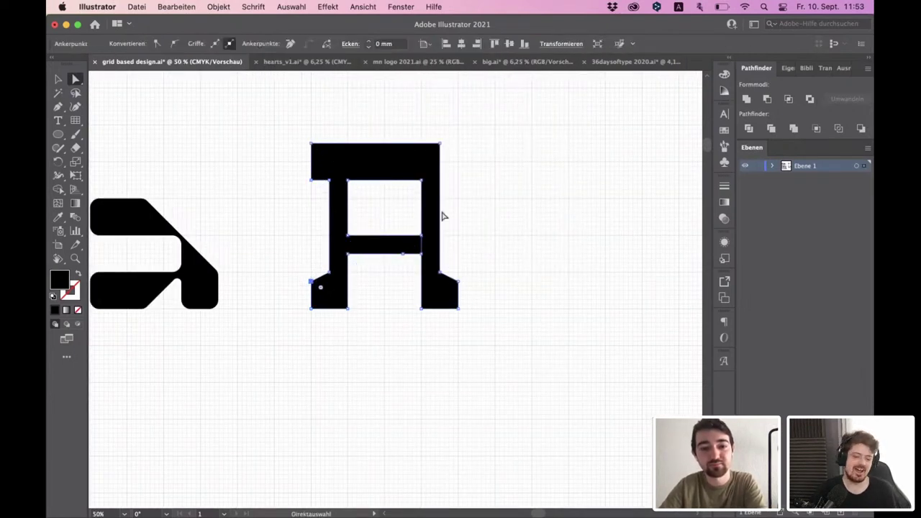
- Add an anchor on the A's top edge half a square from the left and lower the corner half a square into a diagonal cut
key("p")
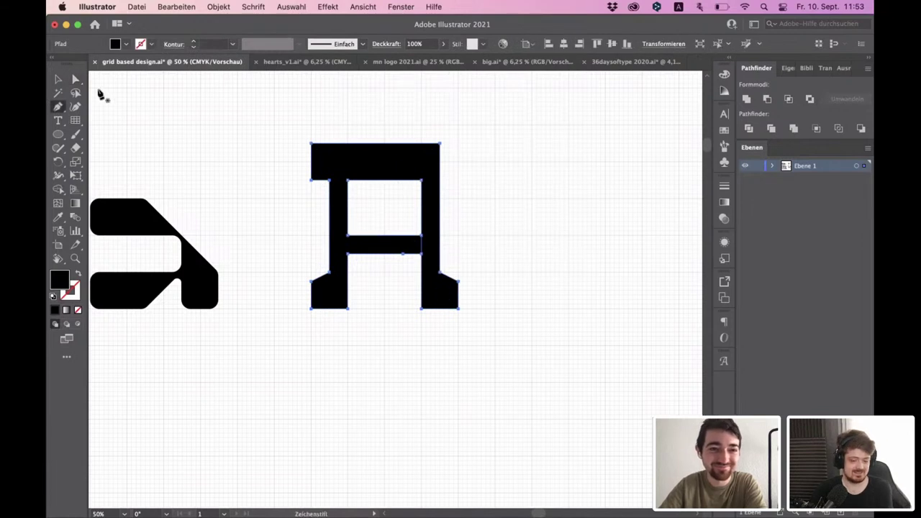
key("a")
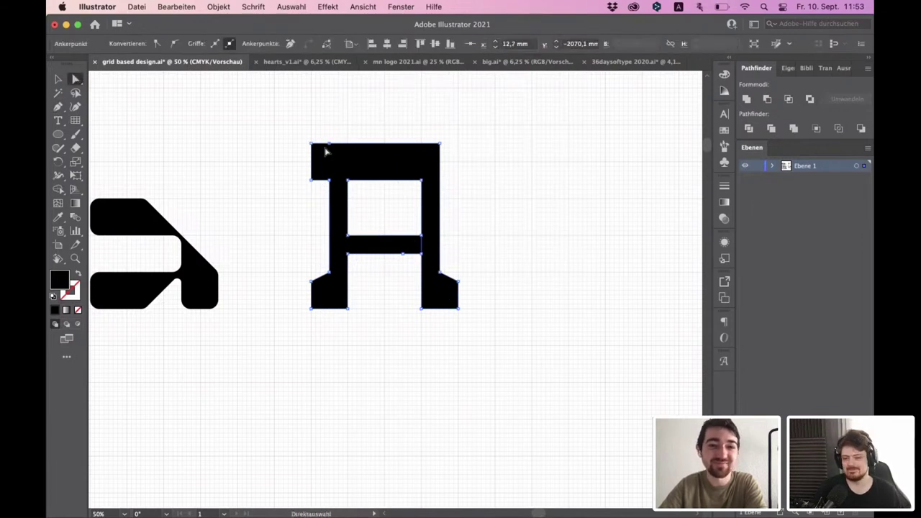
left_click_drag(306, 134, 321, 157)
key("Down")
key("Down")
key("Down")
key("Down")
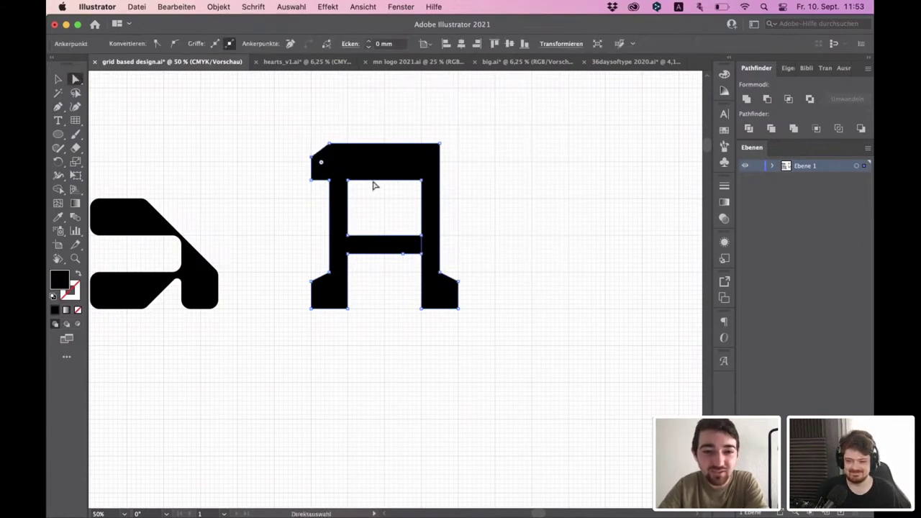
- Lower the outer diagonal anchors of both foot serifs a quarter square, giving each a half-square diagonal
left_click_drag(449, 268, 471, 290)
key("Down")
key("Down")
left_click_drag(306, 266, 312, 290)
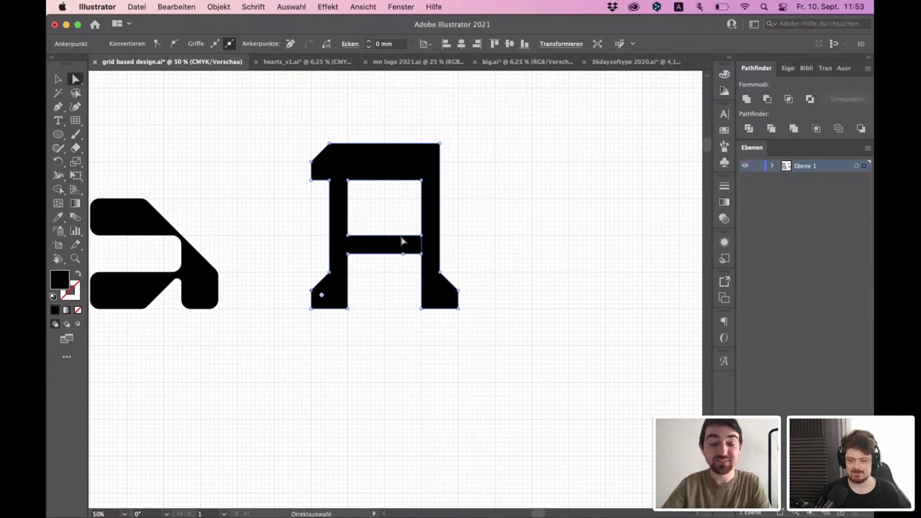
left_click(467, 262)
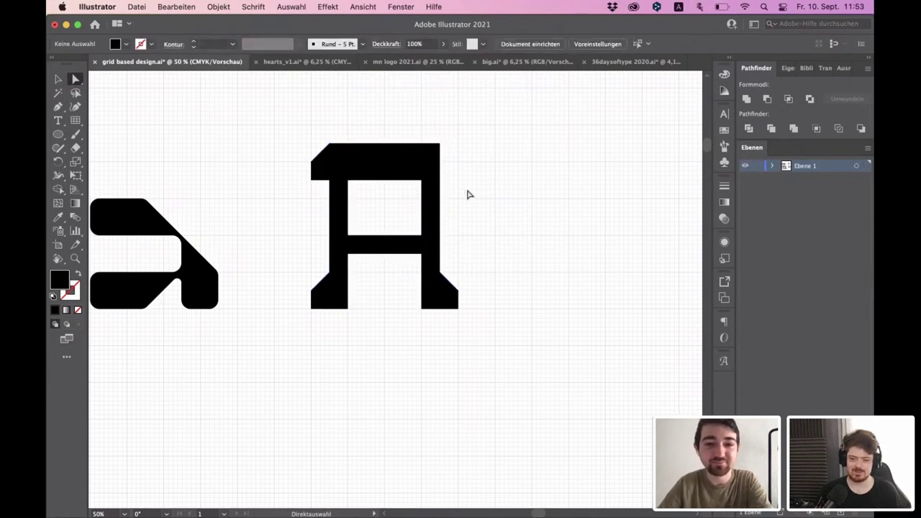
- Move the right stem's outer edge and foot serif half a square right, making the stem one square wide
left_click_drag(495, 358, 424, 97)
key("shift+Right")
key("shift+Right")
key("shift+Right")
key("shift+Right")
key("shift+Right")
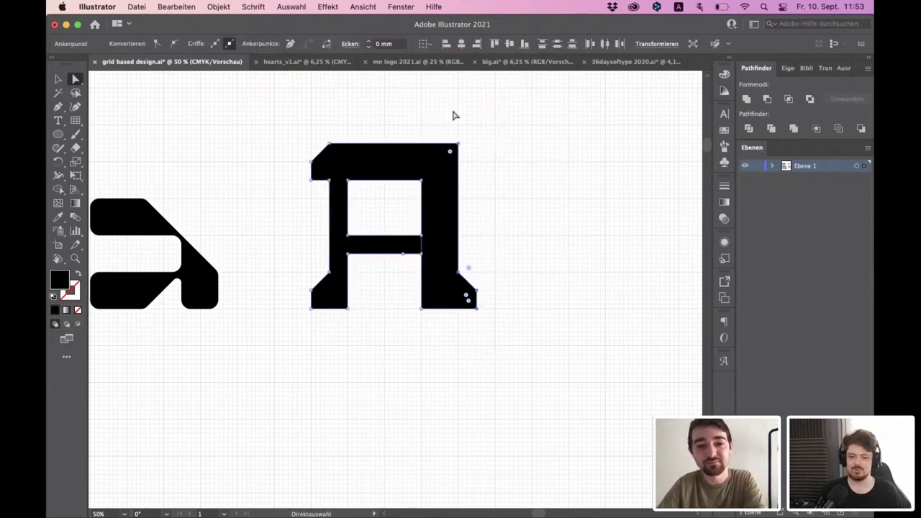
left_click(481, 165)
left_click_drag(480, 165, 399, 195)
scroll(379, 197, "down", 2)
scroll(381, 199, "up", 3)
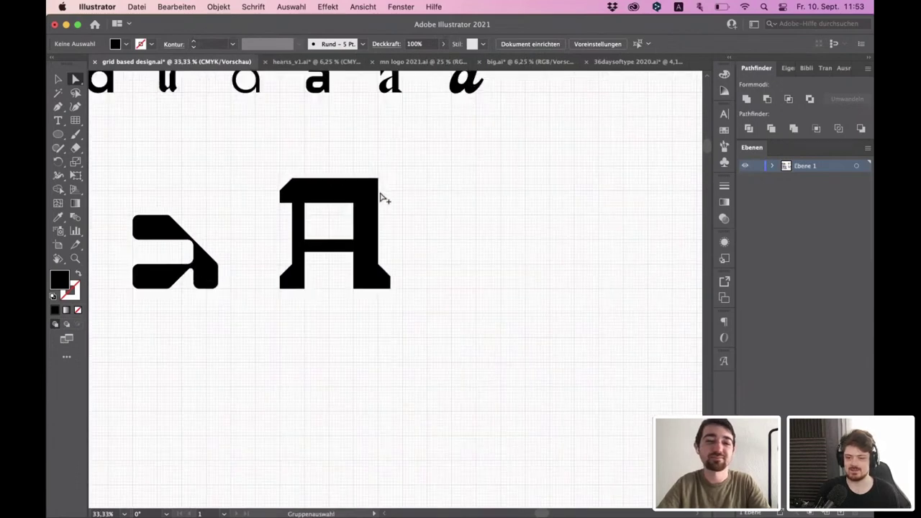
- Narrow the left stem to a quarter square by shifting its inner edge and the rest of the letter a quarter square left
left_click(366, 194)
left_click_drag(478, 408, 219, 125)
key("Left")
key("Left")
- Lower the upper bar together with the crossbar's upper edge a quarter square, thinning the crossbar to a quarter square
left_click_drag(146, 131, 455, 253)
key("Down")
key("Down")
left_click(455, 253)
scroll(453, 254, "down", 1)
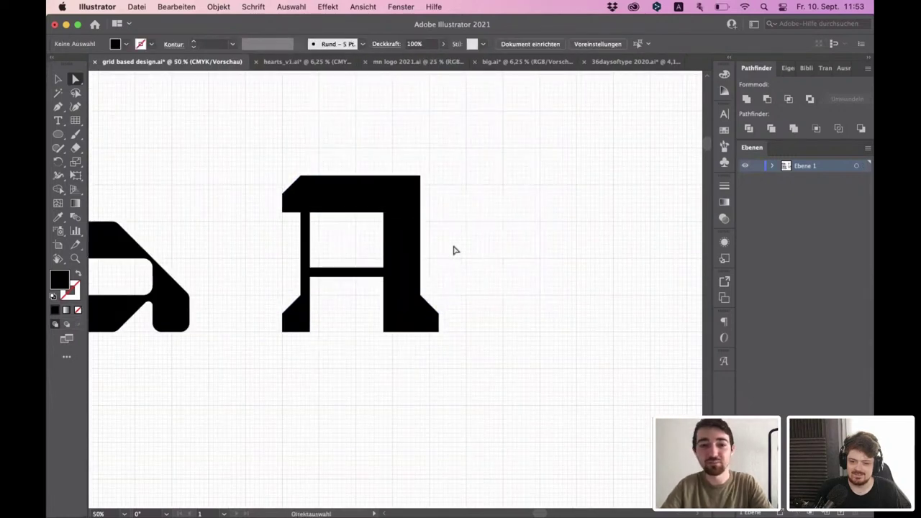
scroll(453, 252, "down", 1)
scroll(454, 255, "up", 1)
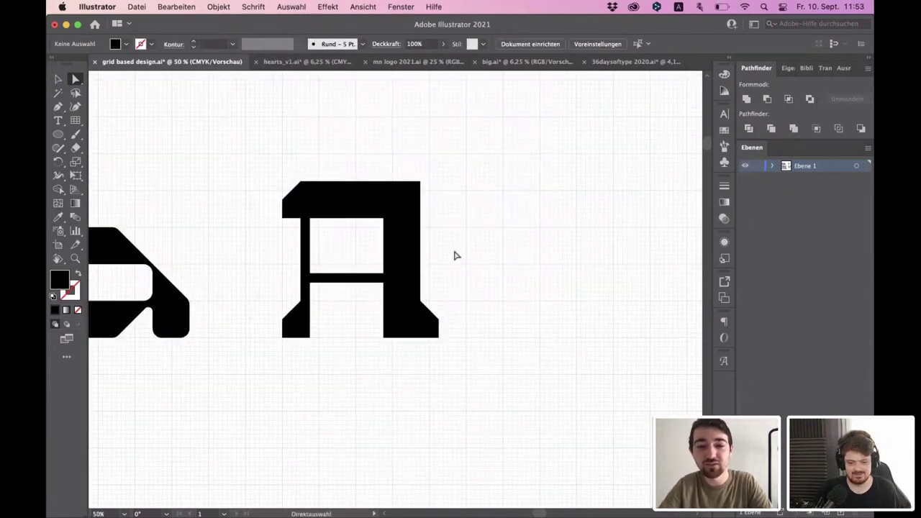
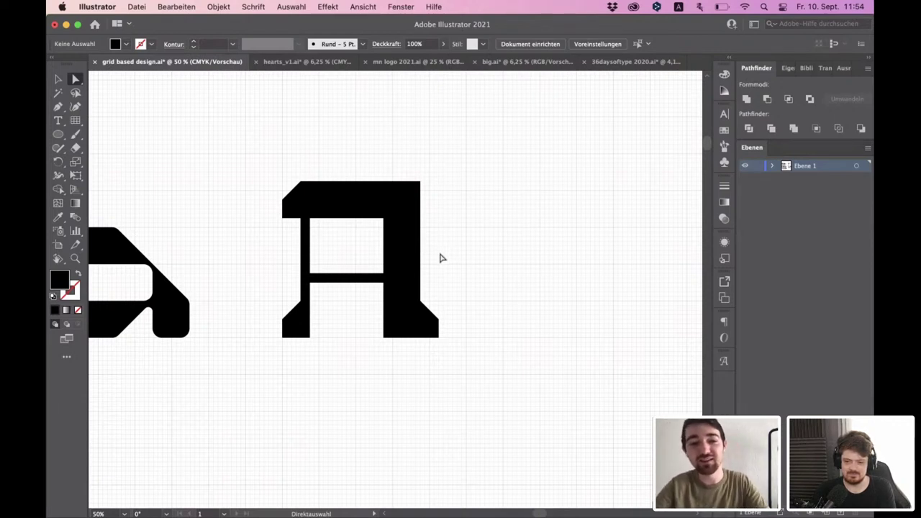
- Lower only the upper bar of the uppercase A by another quarter square
left_click_drag(456, 242, 280, 148)
key("Down")
key("Down")
left_click(381, 232)
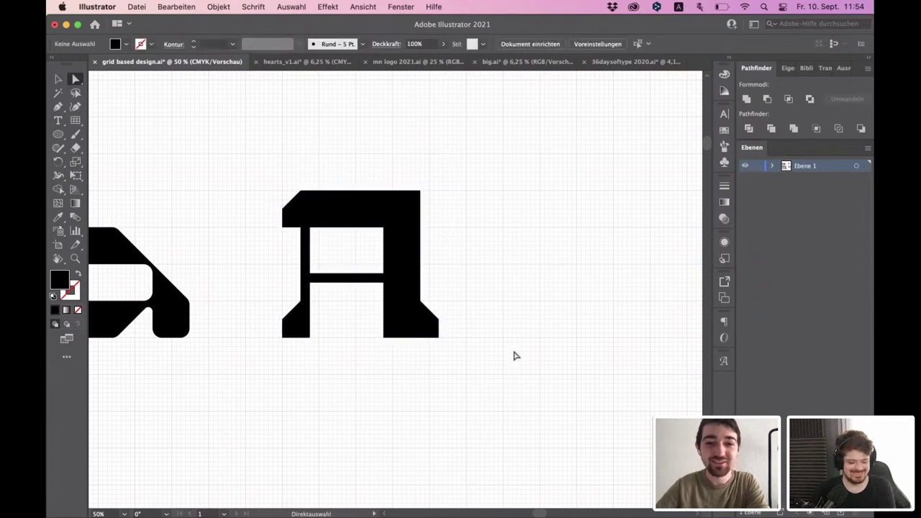
left_click_drag(520, 395, 344, 181)
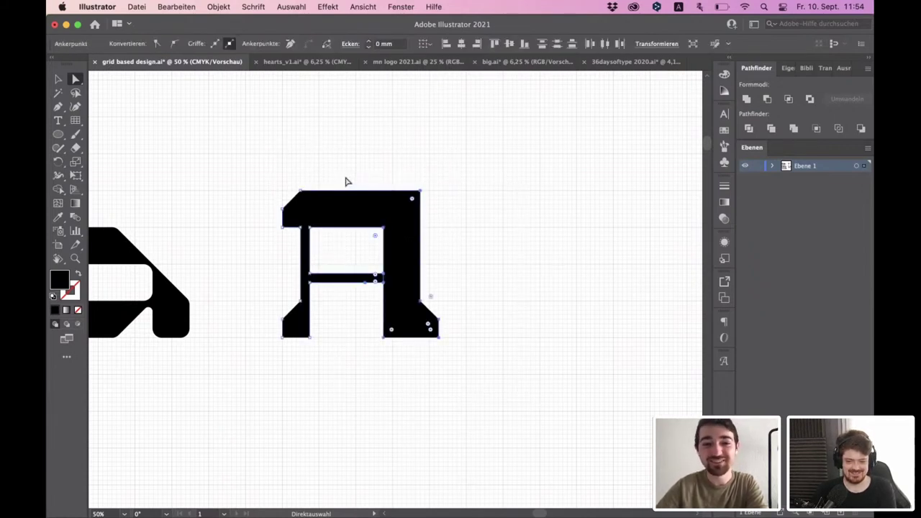
left_click(461, 181)
scroll(441, 218, "down", 1)
scroll(445, 219, "up", 1)
left_click(426, 318)
left_click(457, 335)
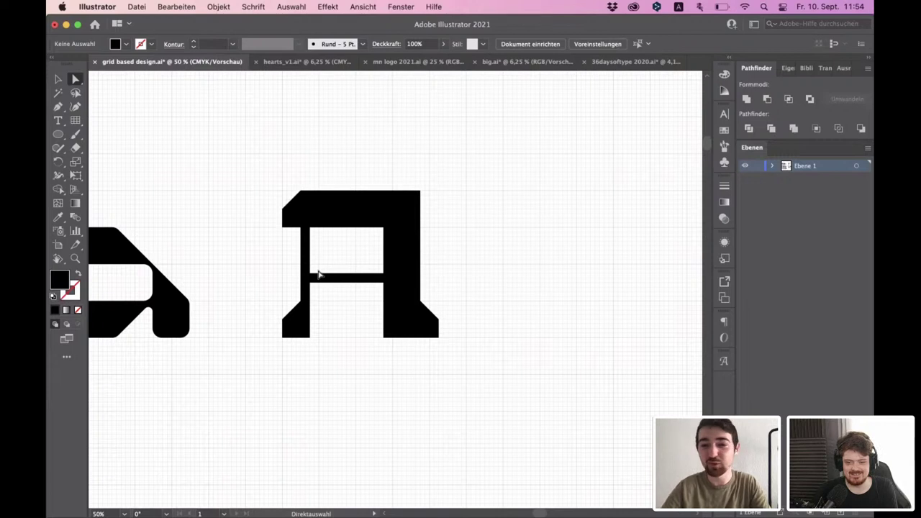
scroll(316, 282, "up", 1)
left_click_drag(376, 289, 420, 253)
left_click_drag(335, 305, 310, 274)
left_click(369, 306)
left_click_drag(369, 301, 420, 257)
left_click_drag(325, 258, 312, 307)
key("super+z")
key("super+z")
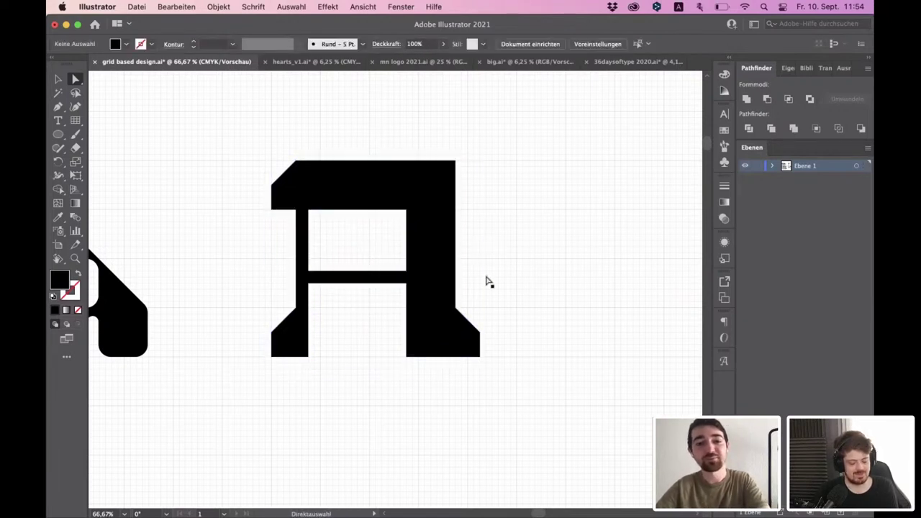
- Merge the uppercase A into one clean compound shape with the Shape Builder tool
left_click(403, 248)
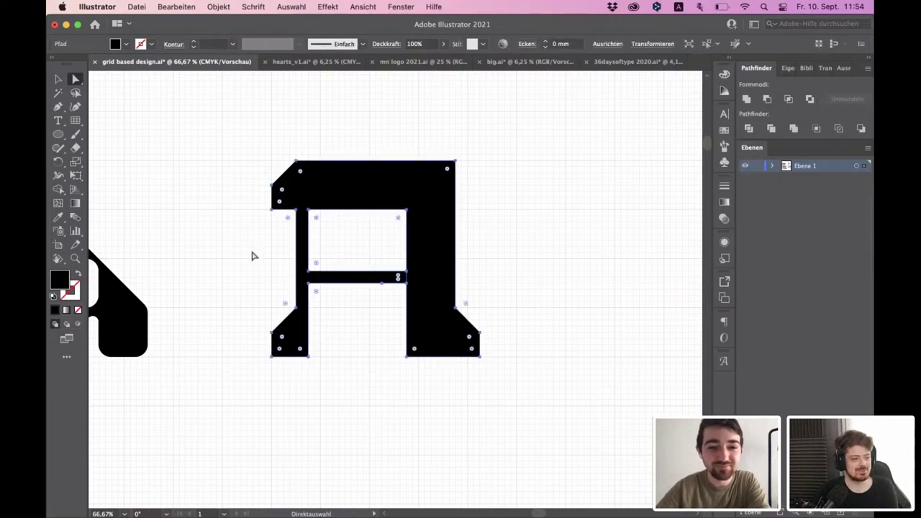
left_click(59, 189)
left_click(397, 295)
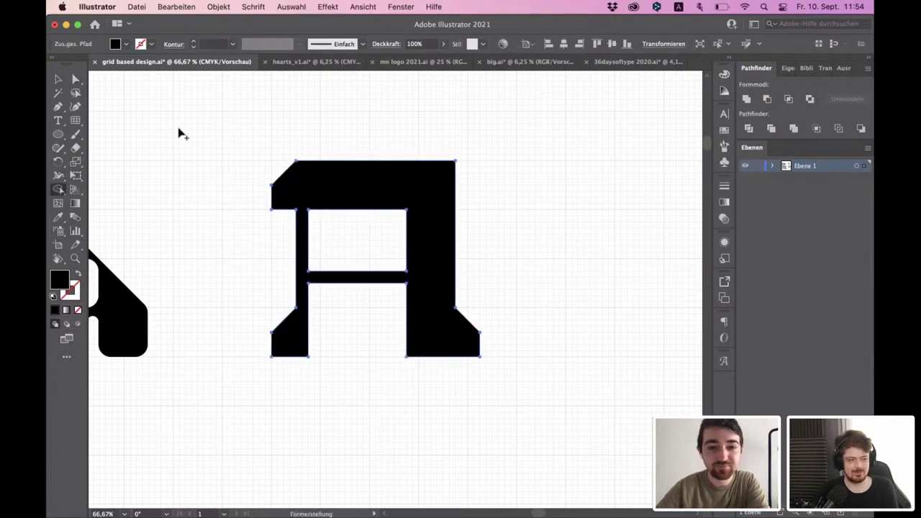
left_click(75, 79)
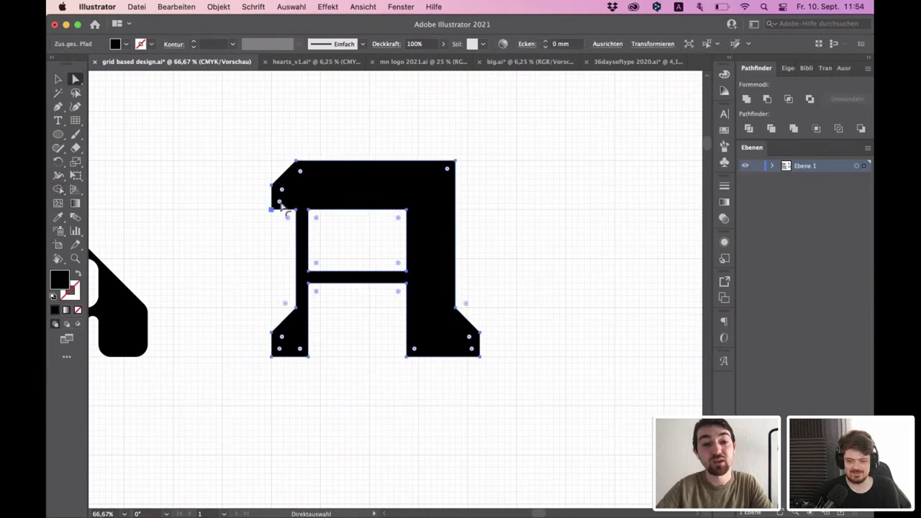
left_click_drag(282, 197, 297, 189)
key("super+z")
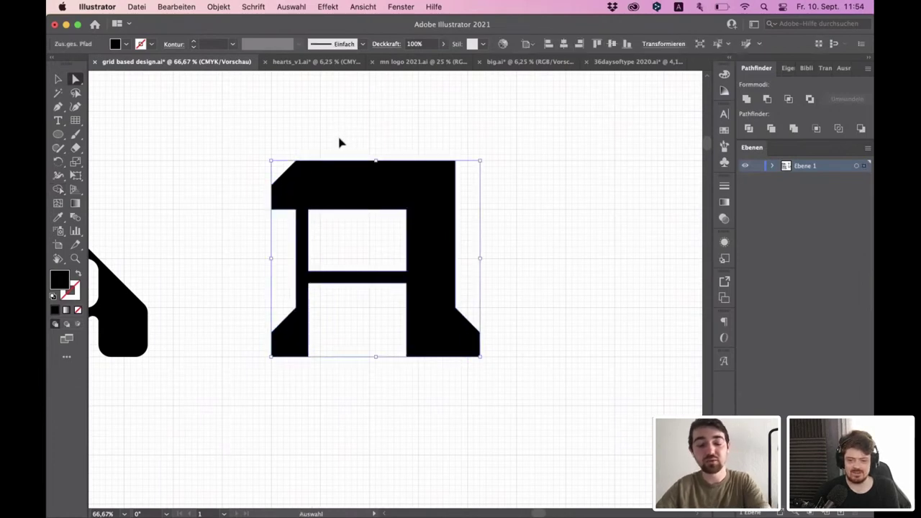
left_click(367, 132)
- Move the crossbar down three-quarters of a square so its upper edge sits one square above the baseline
scroll(366, 180, "down", 3)
scroll(367, 187, "up", 2)
scroll(367, 189, "up", 1)
left_click(306, 262)
left_click_drag(307, 263, 313, 302)
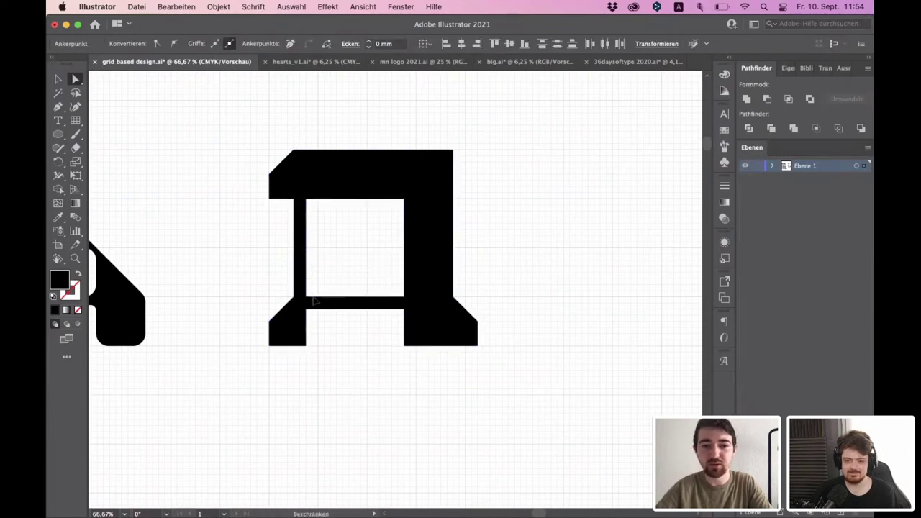
left_click(341, 272)
scroll(411, 269, "down", 3)
scroll(411, 269, "up", 2)
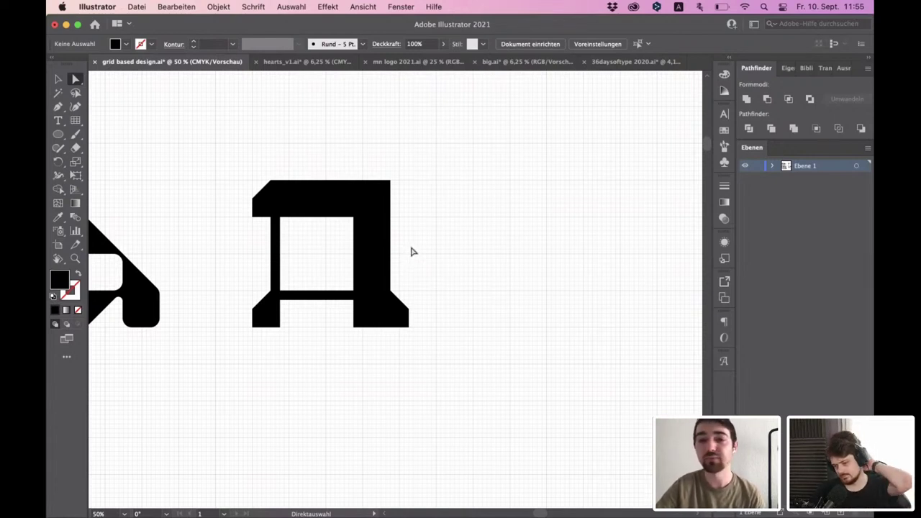
left_click(356, 293)
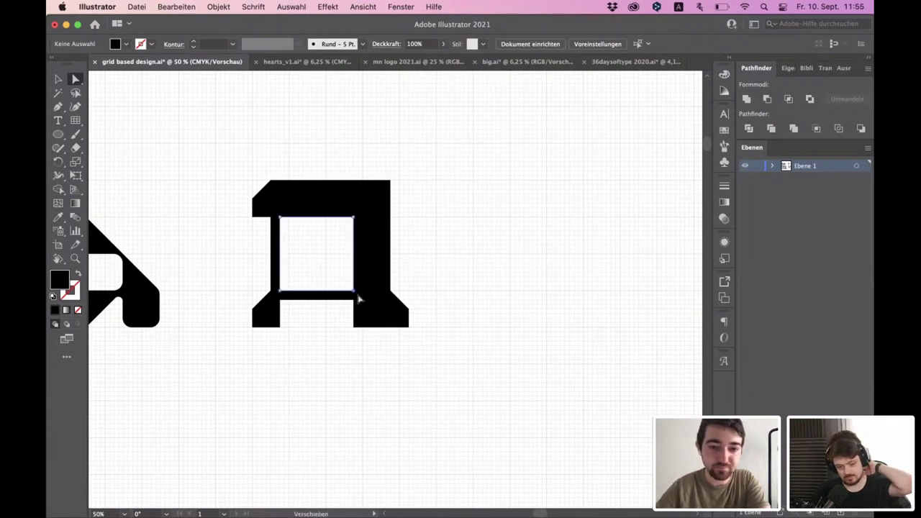
left_click(378, 298)
left_click_drag(277, 193, 271, 183)
left_click(324, 248)
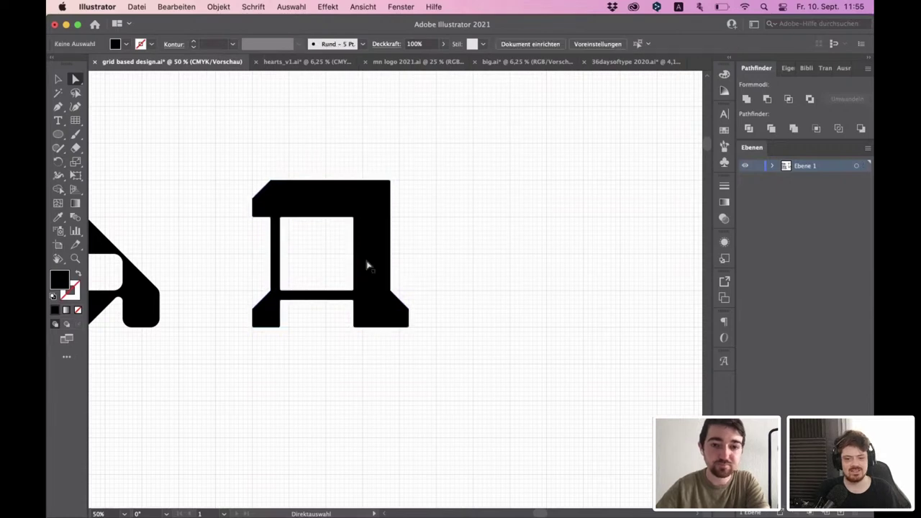
scroll(400, 249, "down", 3)
scroll(350, 245, "up", 4)
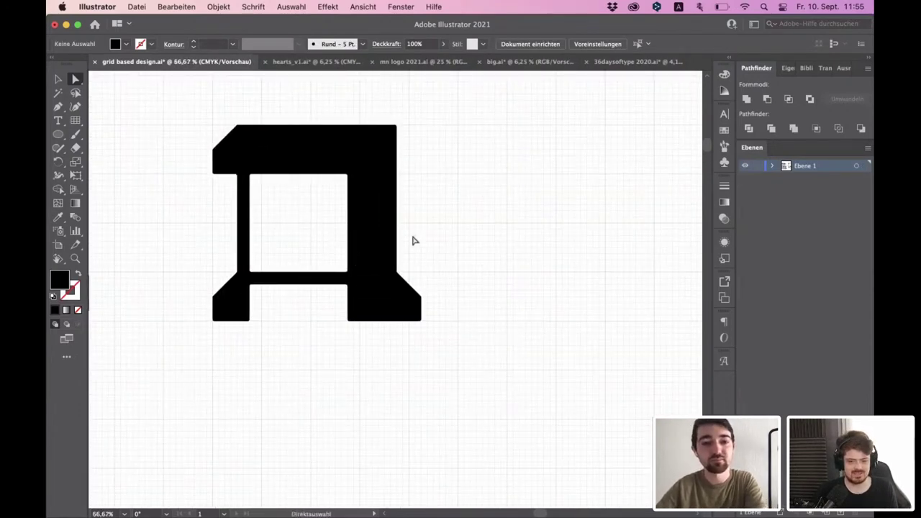
- Add an anchor one square down the thick stem's outer edge and shift the upper-right corner seven-eighths of a square left, forming a diagonal
left_click(242, 149)
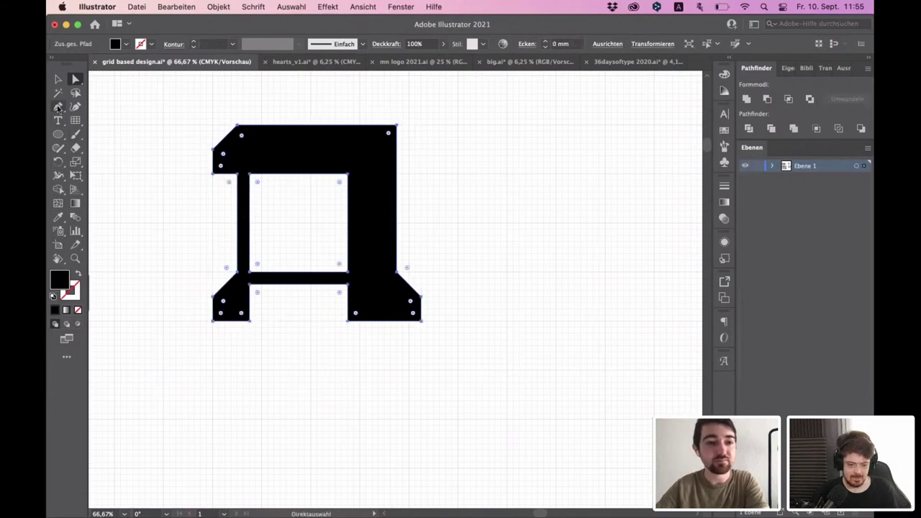
left_click(397, 181)
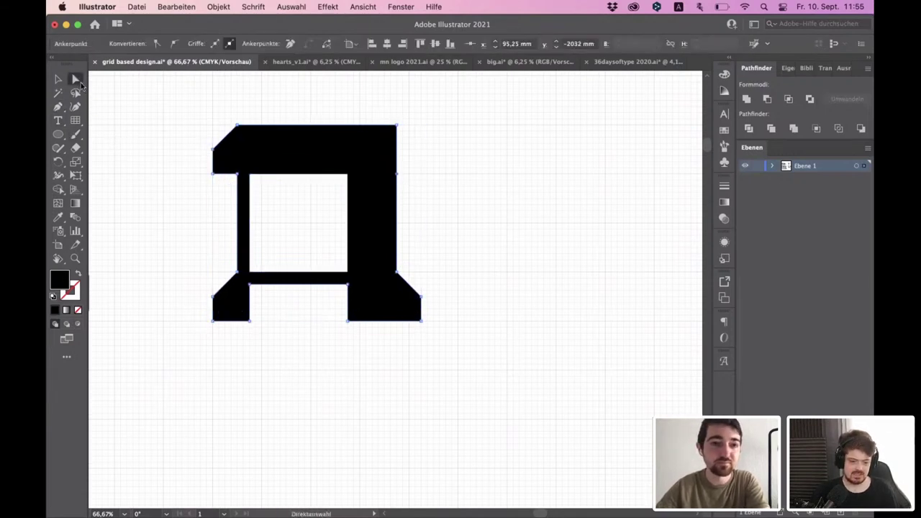
left_click_drag(464, 161, 386, 107)
key("Left")
key("Left")
key("Left")
key("Left")
key("Left")
key("Left")
key("Left")
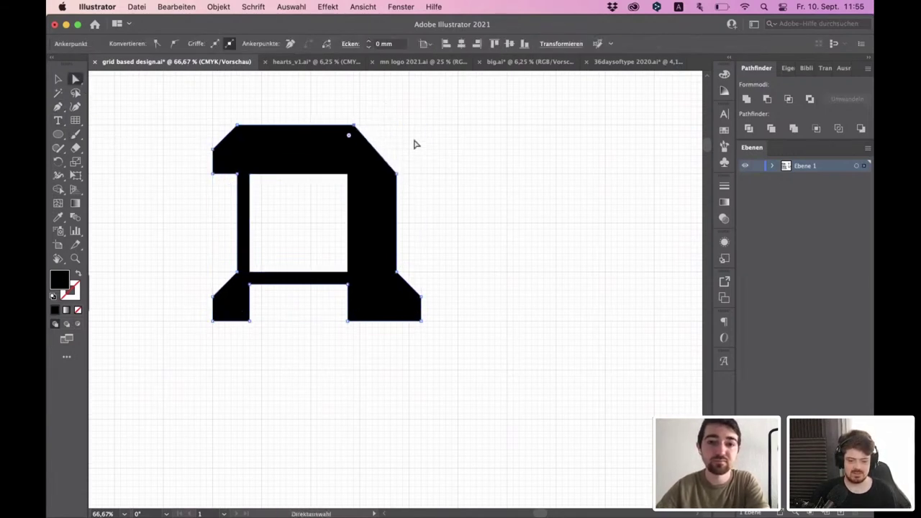
- Extend the uppercase A's diagonal corner cut to two squares down the stem and about 1.75 squares along the upper edge
left_click(431, 195)
left_click_drag(399, 180, 398, 224)
left_click_drag(350, 127, 313, 128)
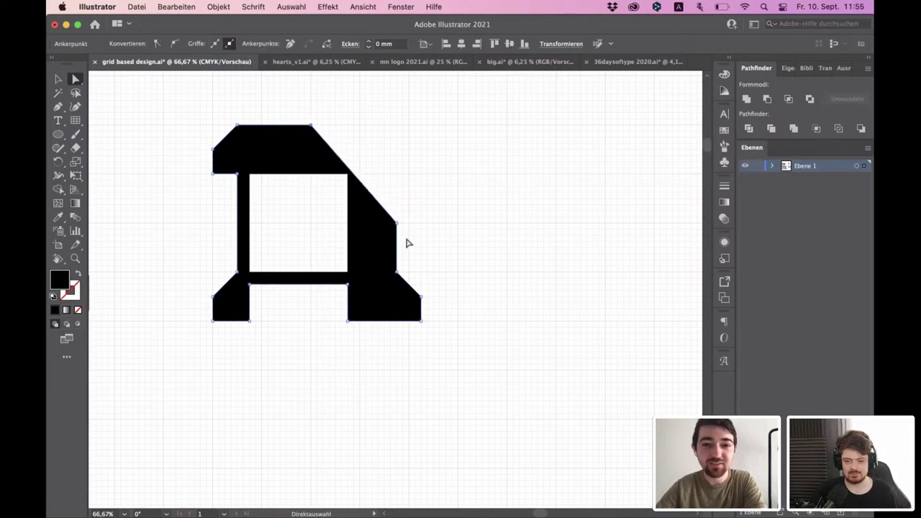
- Round the counter's upper-right corner and make the outer diagonal cut 1.75 squares along both edges
key("super+z")
left_click(400, 173)
scroll(405, 175, "down", 2)
scroll(382, 177, "up", 2)
left_click(354, 172)
left_click_drag(349, 177, 344, 198)
left_click(401, 166)
scroll(399, 166, "down", 2)
scroll(400, 173, "up", 1)
left_click(365, 175)
left_click(432, 162)
scroll(401, 150, "down", 2)
scroll(335, 156, "up", 2)
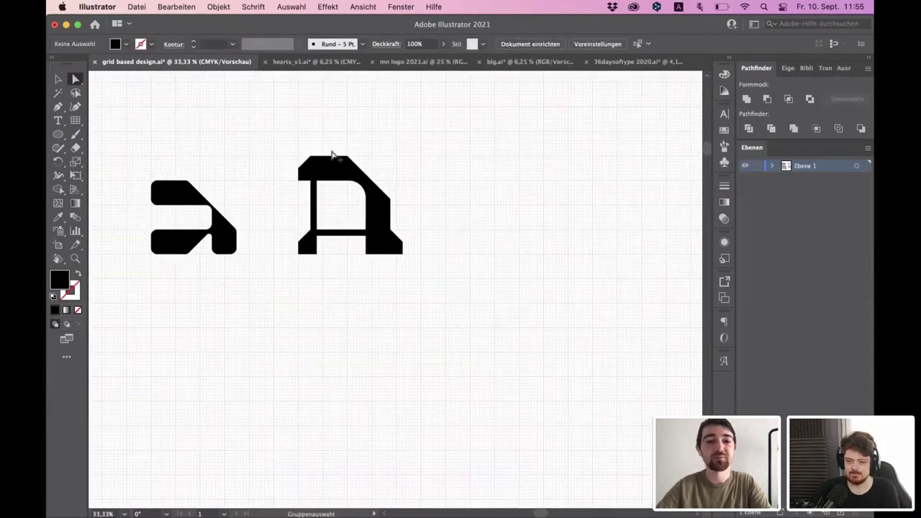
- Square off the two left serifs of the uppercase A and extend them a quarter square further left
scroll(287, 155, "down", 2)
scroll(283, 202, "up", 1)
scroll(283, 202, "up", 1)
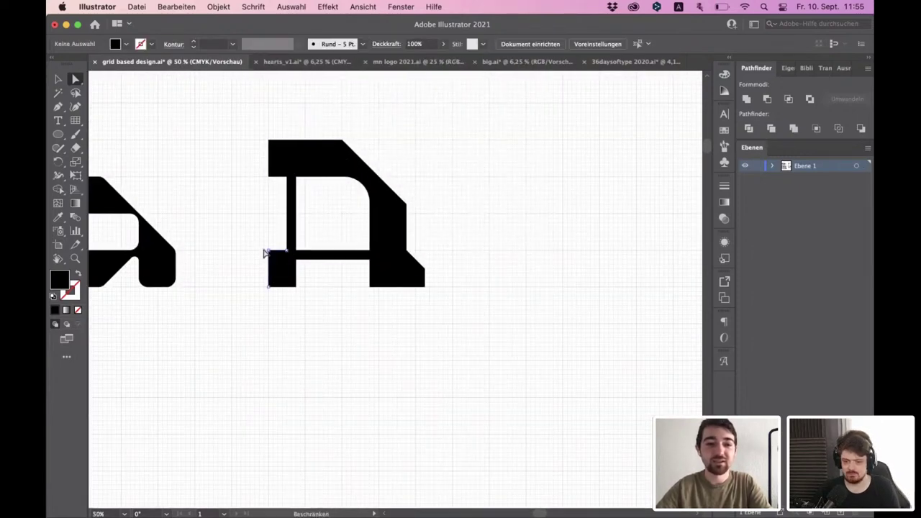
left_click_drag(275, 305, 258, 123)
key("Left")
key("Left")
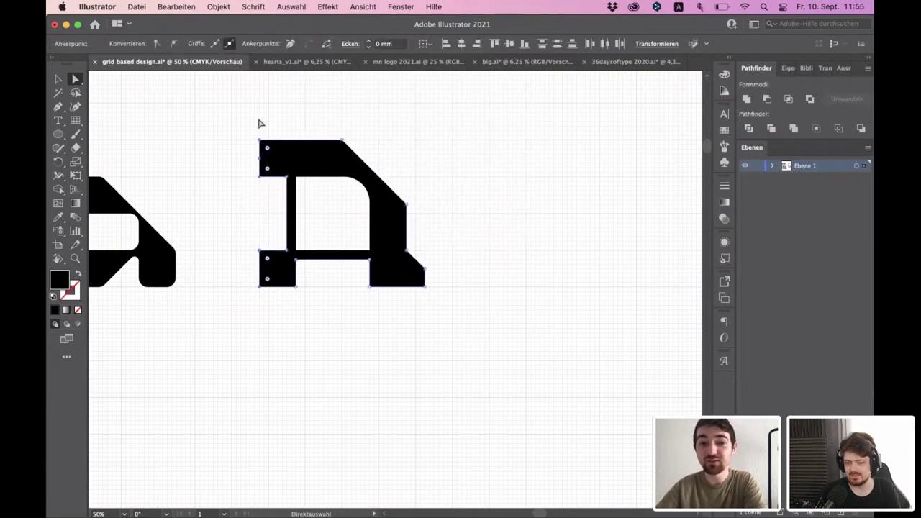
left_click(262, 121)
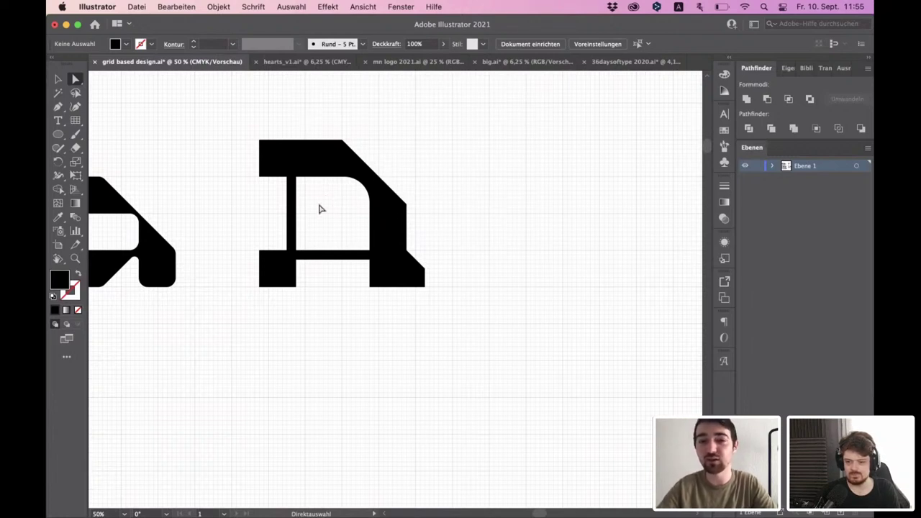
left_click(427, 271)
left_click_drag(427, 271, 410, 267)
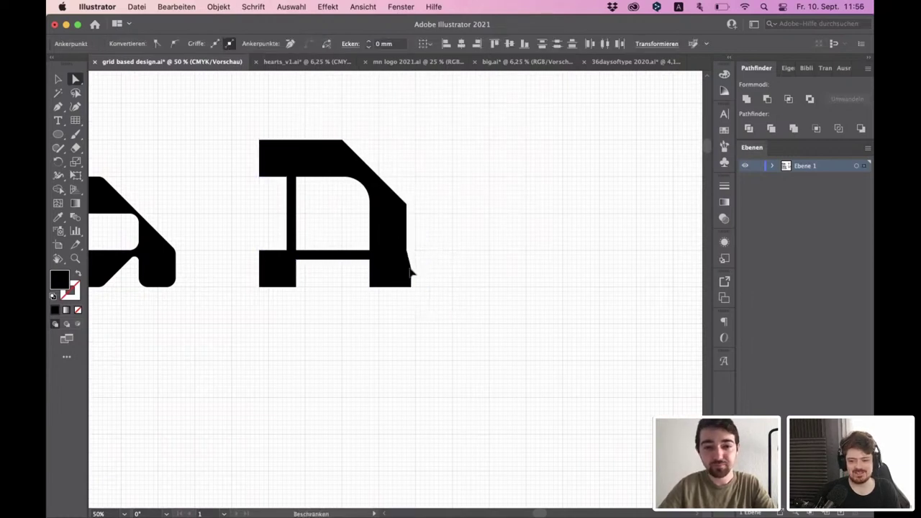
key("super+z")
left_click(460, 262)
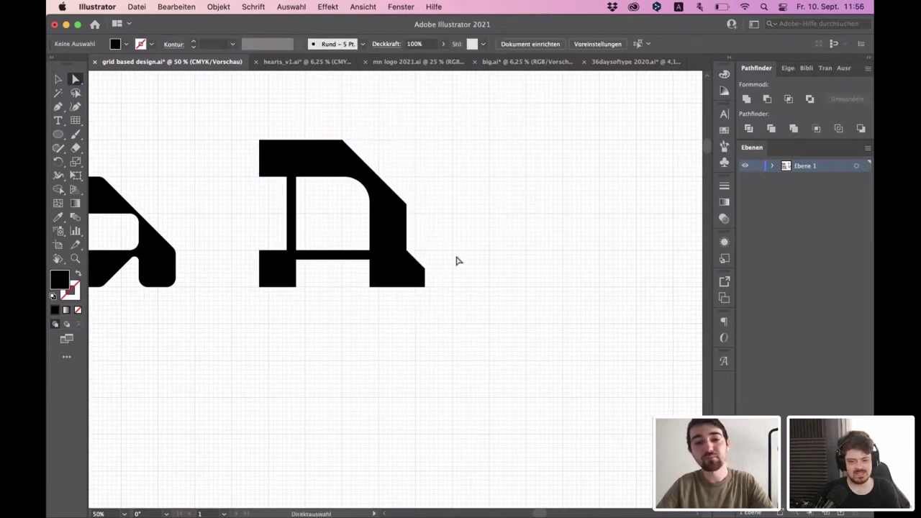
- Pull the right foot's serif points in by half a square so the foot is flush with the thick stem
scroll(459, 259, "down", 2)
scroll(454, 259, "up", 2)
scroll(437, 263, "up", 1)
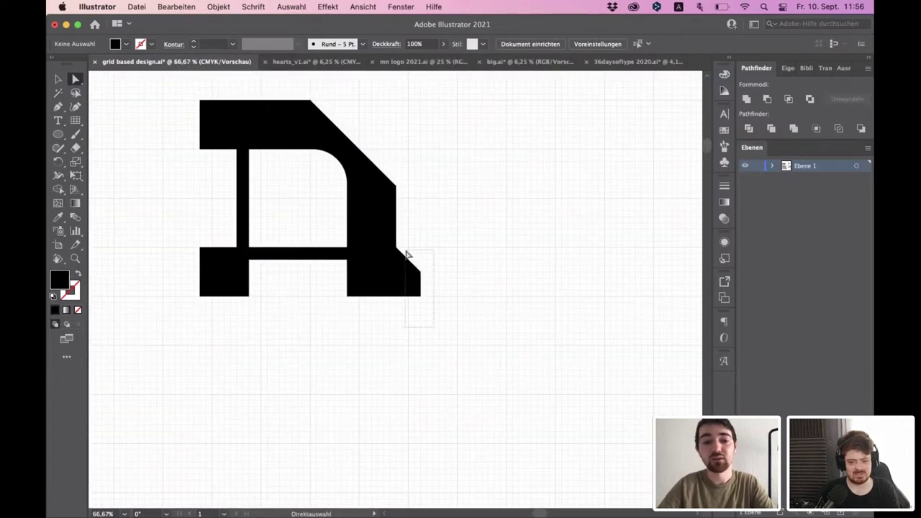
left_click(421, 273)
left_click_drag(421, 272, 396, 270)
key("super+shift+a")
- Examine the uppercase A beside the lowercase a and the sample letters at several zoom levels
scroll(364, 268, "down", 4)
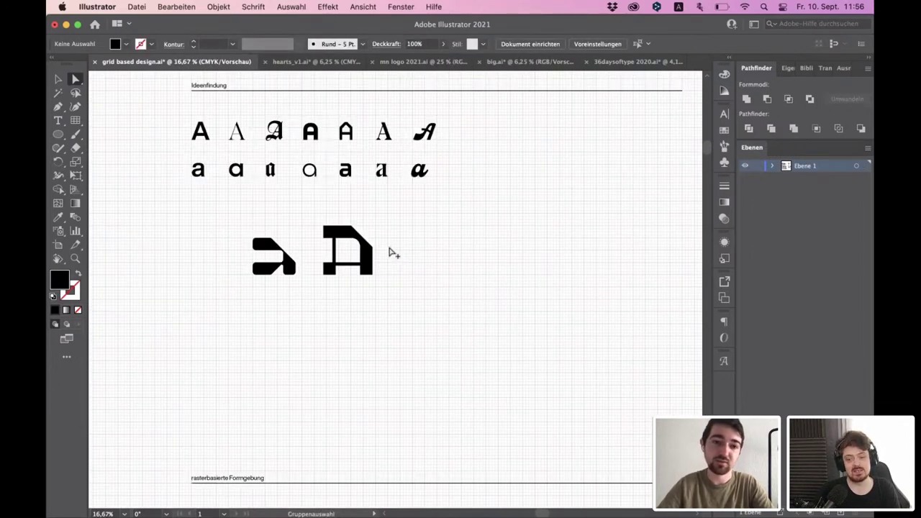
scroll(386, 246, "up", 1)
scroll(387, 249, "up", 2)
scroll(384, 249, "down", 2)
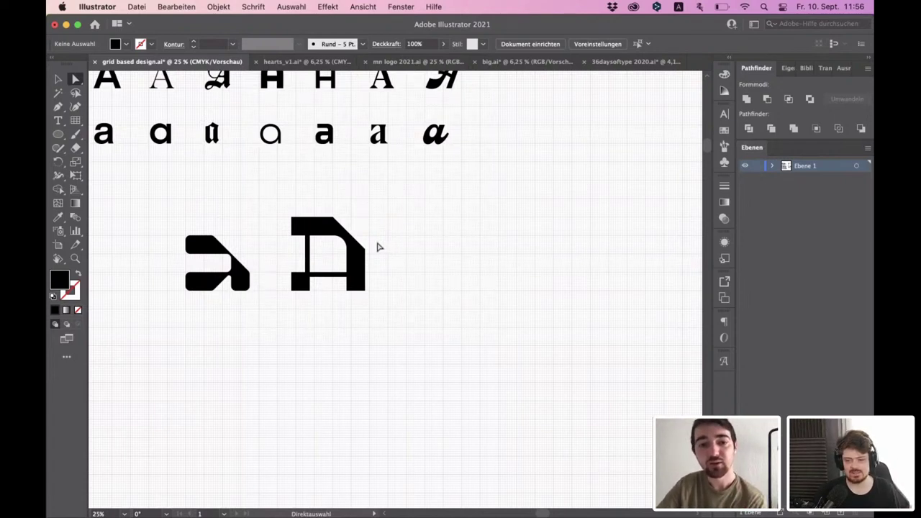
scroll(364, 255, "up", 2)
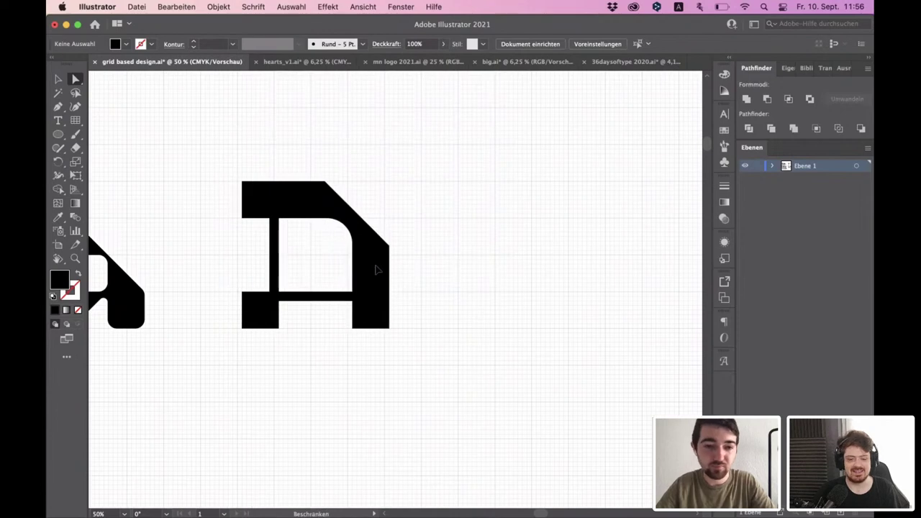
scroll(374, 264, "down", 2)
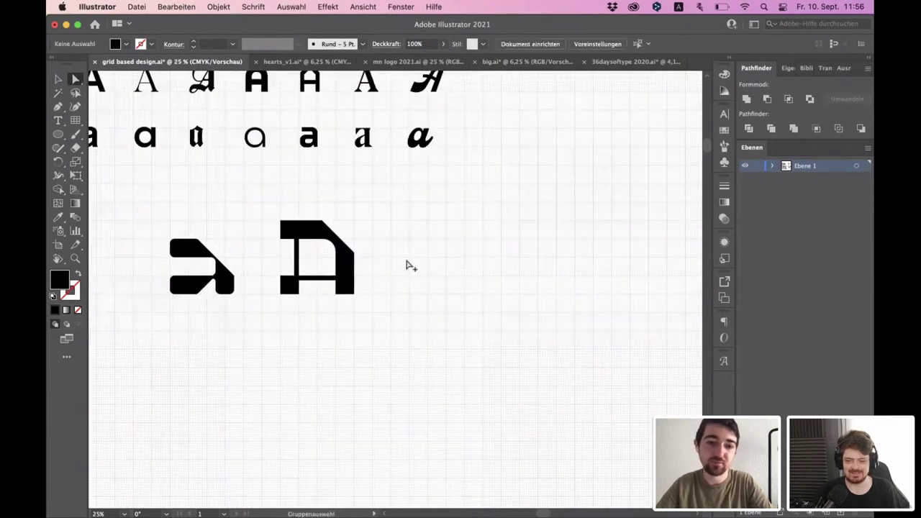
scroll(390, 266, "up", 2)
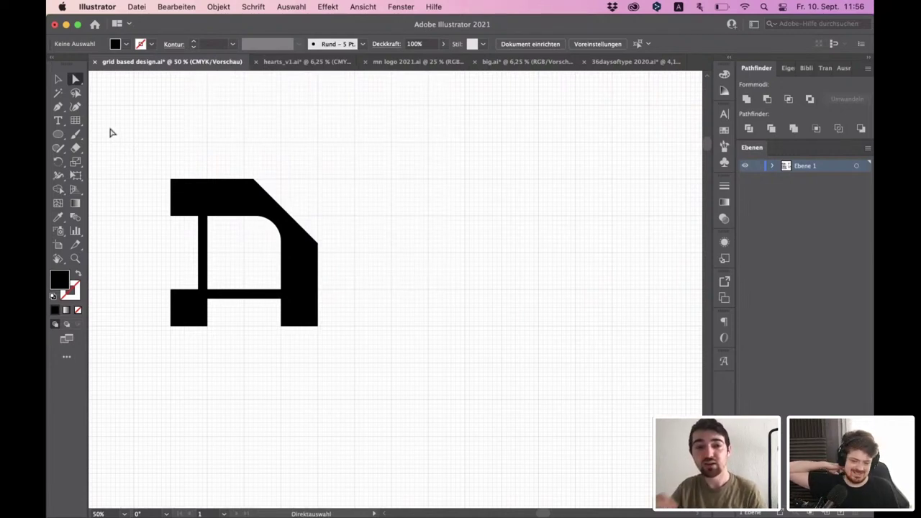
left_click(223, 202)
left_click(223, 203)
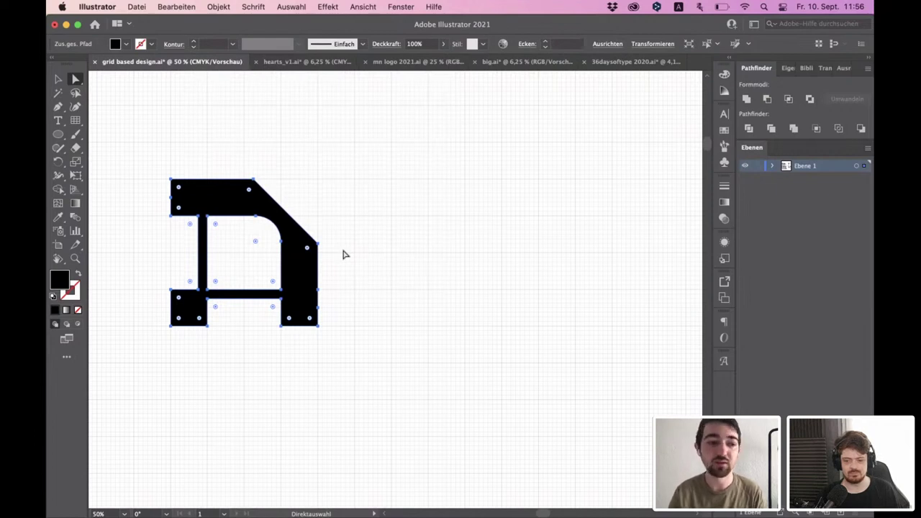
scroll(338, 259, "down", 2)
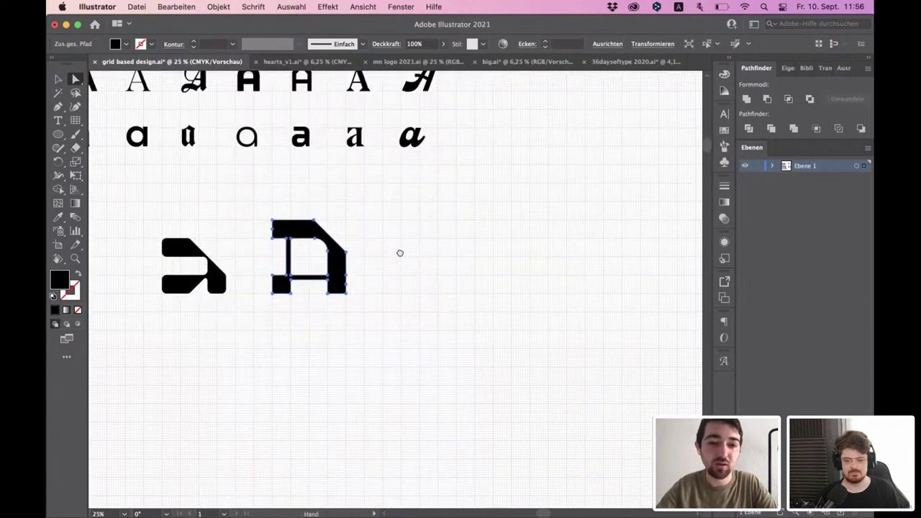
scroll(398, 260, "up", 1)
scroll(398, 257, "up", 1)
left_click_drag(436, 248, 499, 243)
scroll(388, 251, "up", 1)
- Enlarge the uppercase A's diagonal corner cut by a quarter square at both ends, to two squares each way
left_click(446, 228)
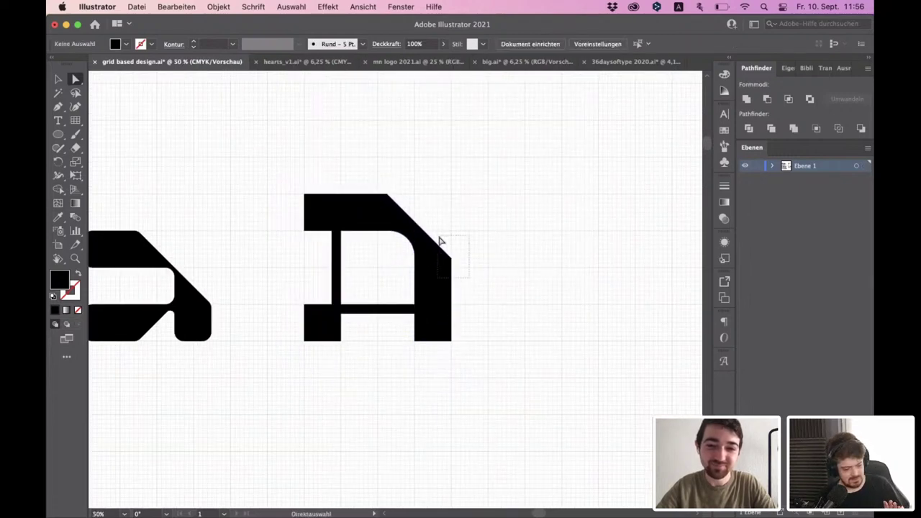
left_click(438, 243)
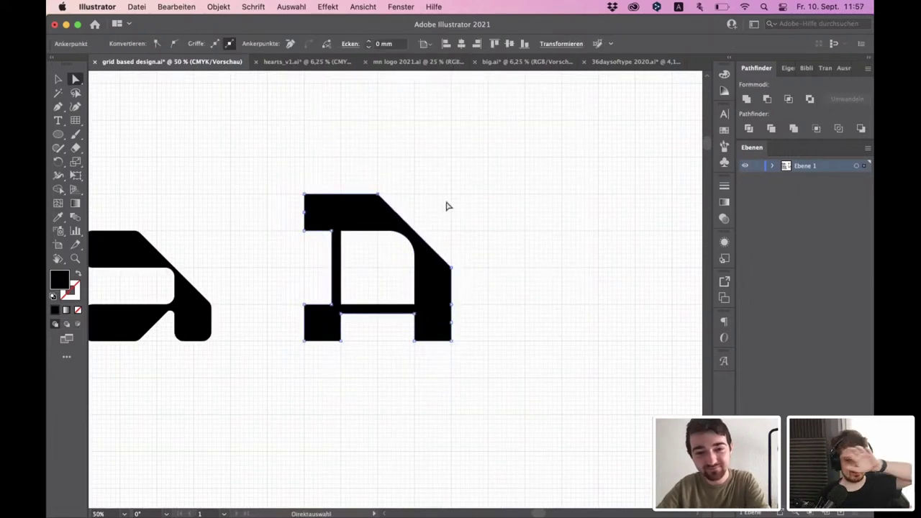
left_click(446, 206)
- Round the two inner corners where the thin stem of the uppercase A meets its left serifs
scroll(369, 248, "down", 2)
scroll(356, 253, "right", 3)
scroll(127, 256, "up", 3)
left_click(161, 218)
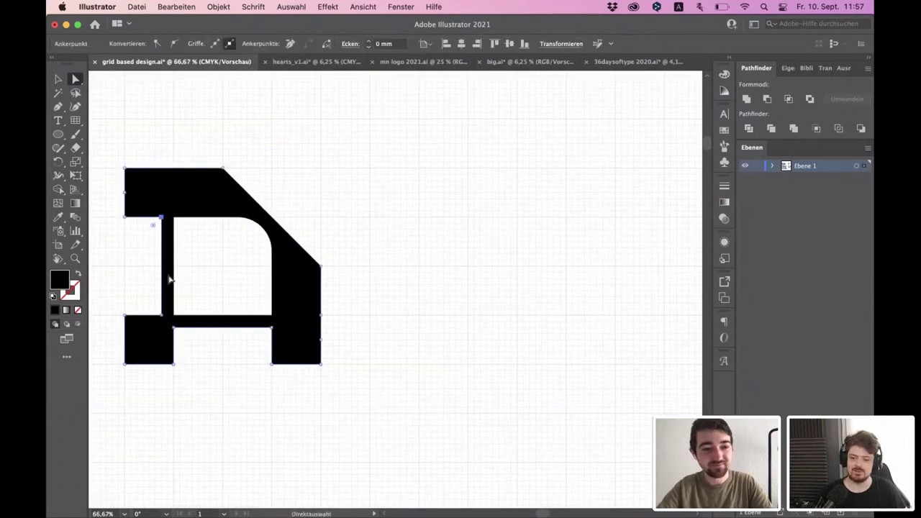
left_click(162, 314, "shift")
left_click_drag(153, 307, 129, 273)
left_click(197, 267)
scroll(320, 293, "down", 1)
scroll(320, 293, "down", 2)
scroll(323, 294, "up", 1)
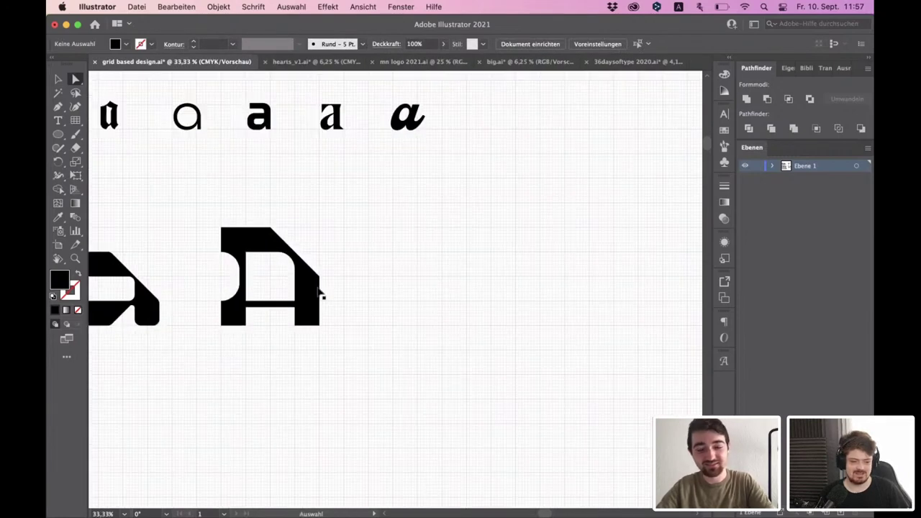
scroll(420, 280, "up", 2)
- Draw a one-square black block with the Pen tool right of the uppercase A and stretch it to two squares wide
left_click(57, 106)
scroll(302, 250, "up", 1)
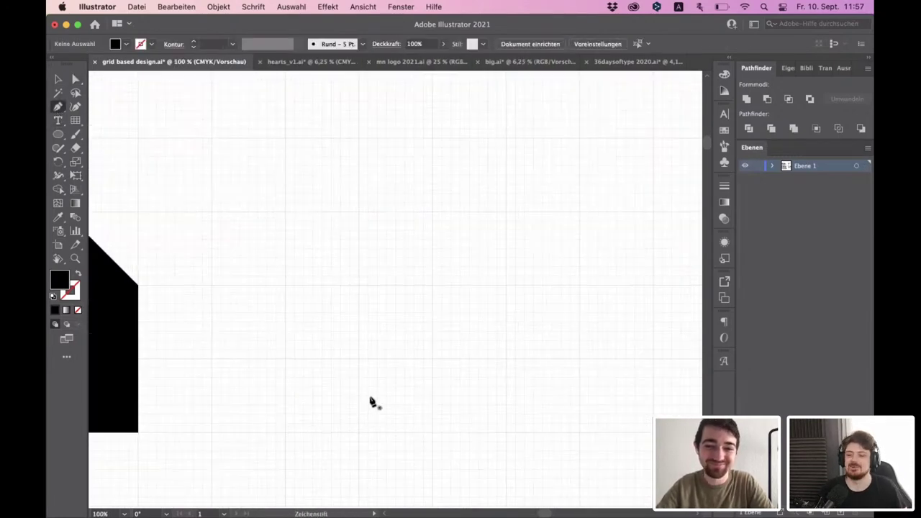
left_click(432, 357)
left_click(432, 285)
left_click(506, 286)
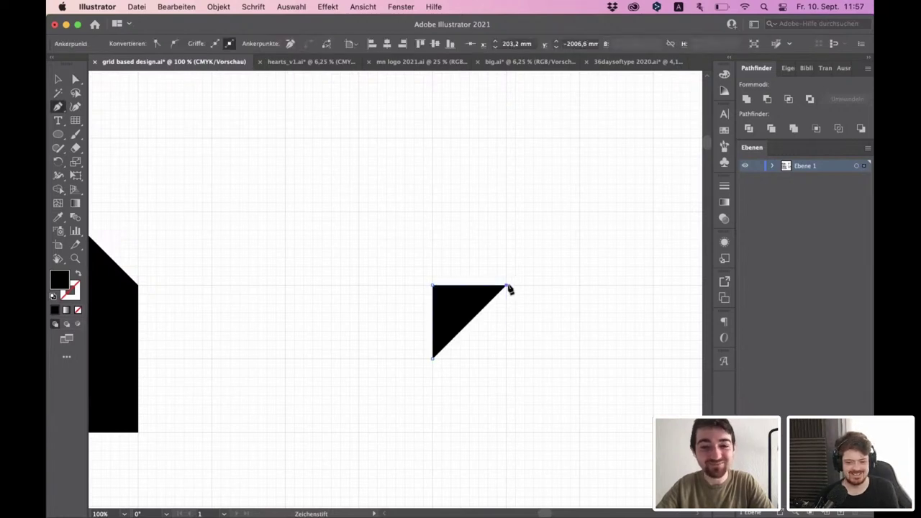
left_click(505, 357)
scroll(405, 353, "right", 3)
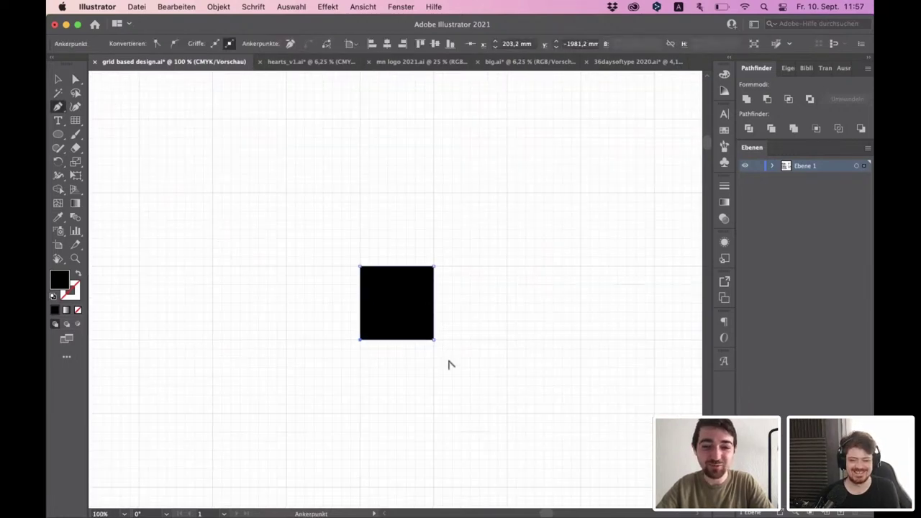
left_click(76, 81)
left_click_drag(444, 344, 509, 339)
left_click(545, 350)
- Draw a rectangle 3.25 squares wide and three high around the block, and exclude the overlap to cut out the counter
left_click_drag(60, 136, 144, 133)
left_click_drag(287, 191, 526, 413)
key("a")
left_click_drag(246, 140, 405, 342)
left_click(810, 100)
key("super+shift+a")
scroll(298, 212, "right", 1)
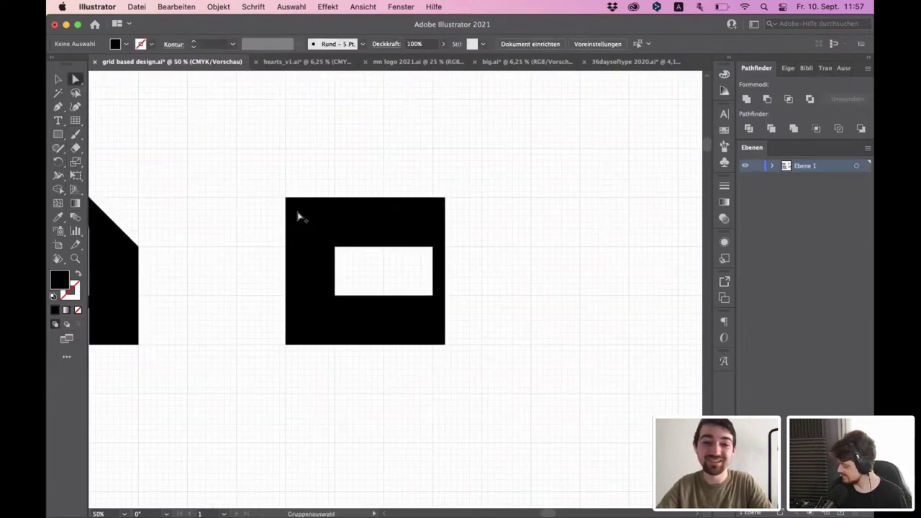
- Fully round the left corners of both the outer shape and the counter into half circles
left_click_drag(291, 437, 368, 329)
left_click(352, 337)
left_click(354, 265, "shift")
left_click_drag(362, 273, 575, 326)
left_click(575, 330)
scroll(553, 328, "down", 2)
scroll(458, 311, "up", 2)
- Draw a one-square rectangle below the new letter, fill it white and place it on the grid to the letter's right
left_click(59, 135)
mouse_move(347, 453)
left_mouse_down()
mouse_move(419, 407)
mouse_move(419, 379)
left_mouse_up()
left_click(127, 44)
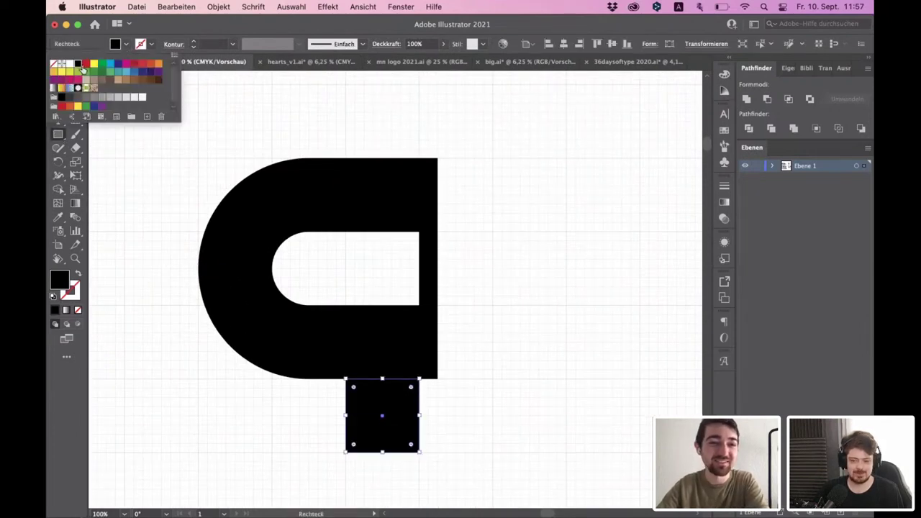
left_click(70, 64)
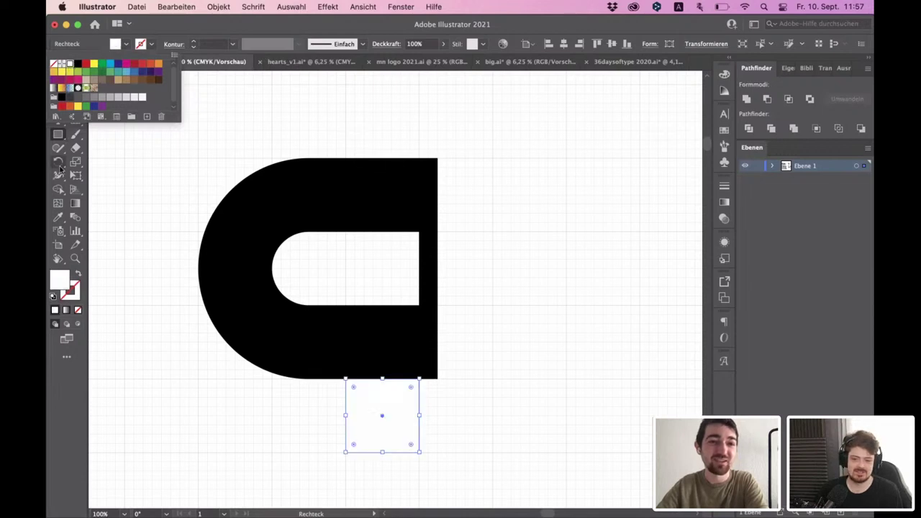
left_click(58, 161)
left_click(76, 79)
left_click_drag(364, 405, 511, 332)
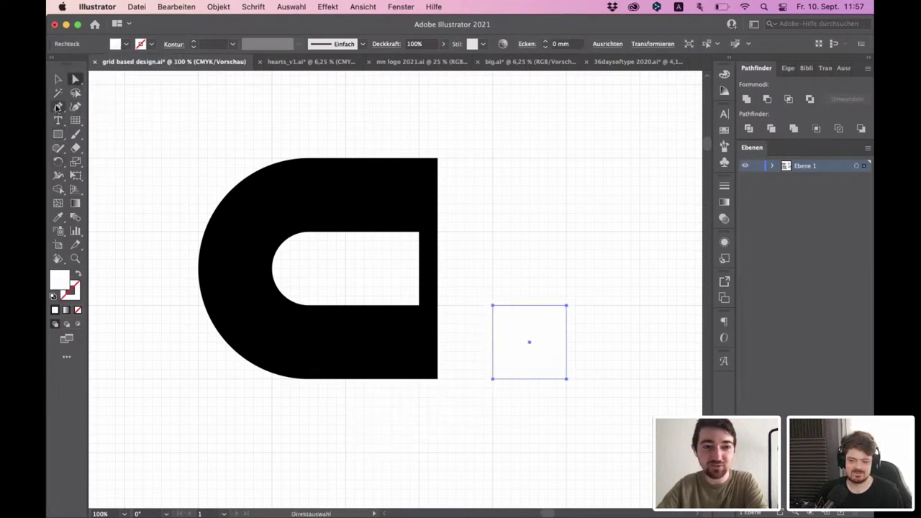
- Cut the white square's upper-left corner diagonally by three-quarters of a square, using an added anchor point
left_click(57, 107)
left_click(547, 306)
left_click(76, 79)
left_click_drag(493, 305, 492, 361)
left_click(602, 363)
- Move the white wedge onto the letter's lower bar, a quarter square in from the right edge and a quarter square below the baseline
left_click_drag(553, 342, 405, 360)
left_click(487, 329)
scroll(447, 336, "down", 1)
scroll(417, 349, "up", 2)
scroll(415, 349, "down", 1)
scroll(415, 350, "up", 1)
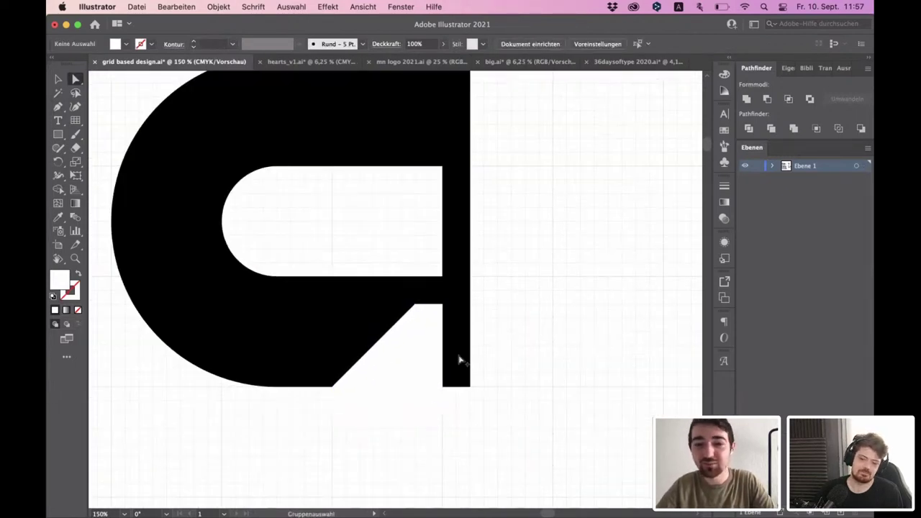
scroll(417, 369, "down", 2)
scroll(417, 369, "up", 1)
- Move the white notch's upper-left anchor half a square left to steepen its slanted edge
left_click(401, 376)
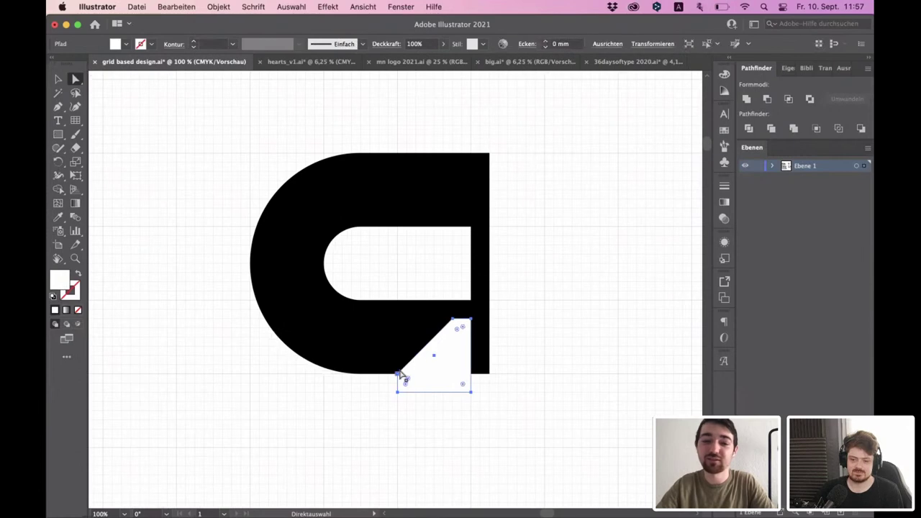
left_click(452, 319)
key("Left")
key("Left")
key("Left")
key("Left")
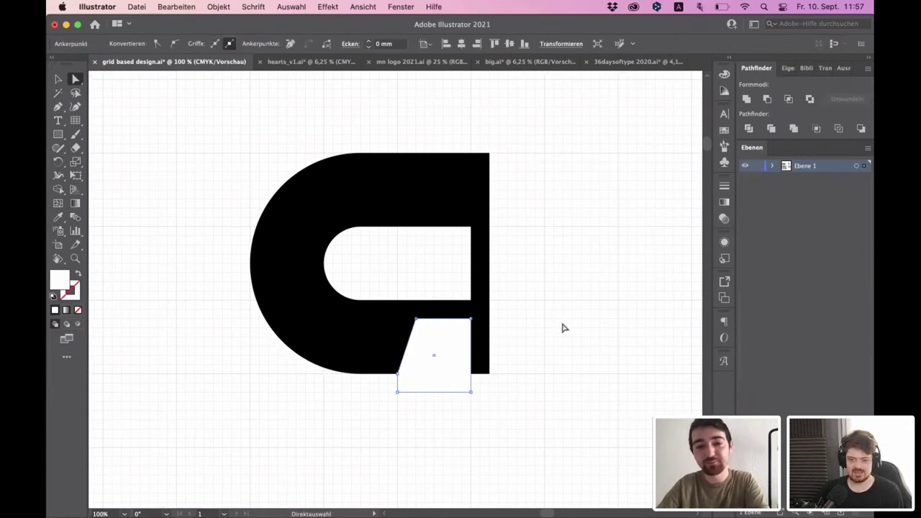
- Draw a one-square rectangle at the stem's foot, aligned with the stem's inner edge and resting on the baseline, and fill it black
left_click(563, 327)
scroll(428, 323, "down", 4)
scroll(405, 322, "up", 3)
scroll(354, 314, "up", 1)
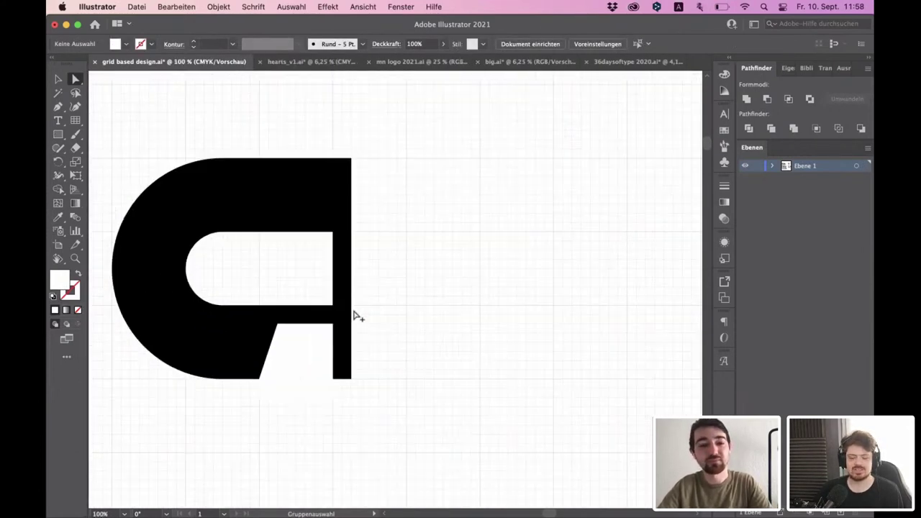
key("m")
left_click_drag(335, 305, 407, 379)
left_click(127, 44)
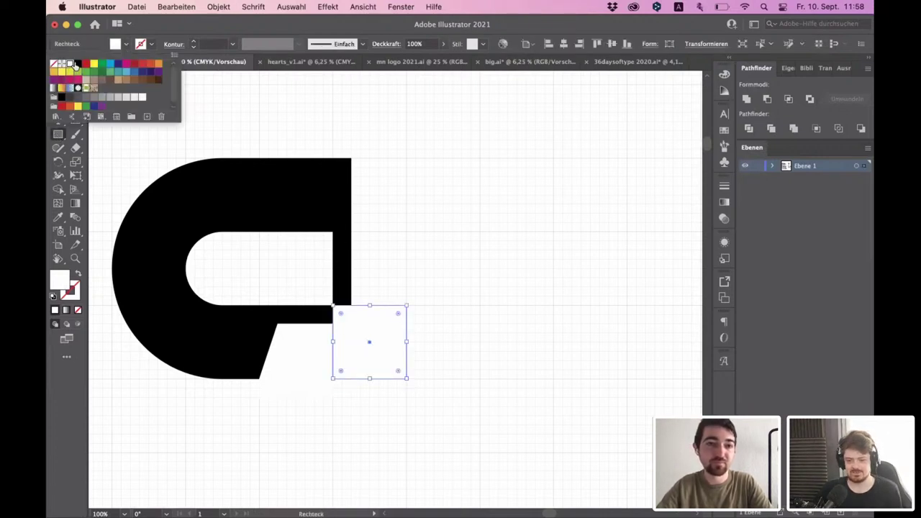
left_click(77, 64)
key("a")
left_click(403, 249)
scroll(405, 251, "down", 4)
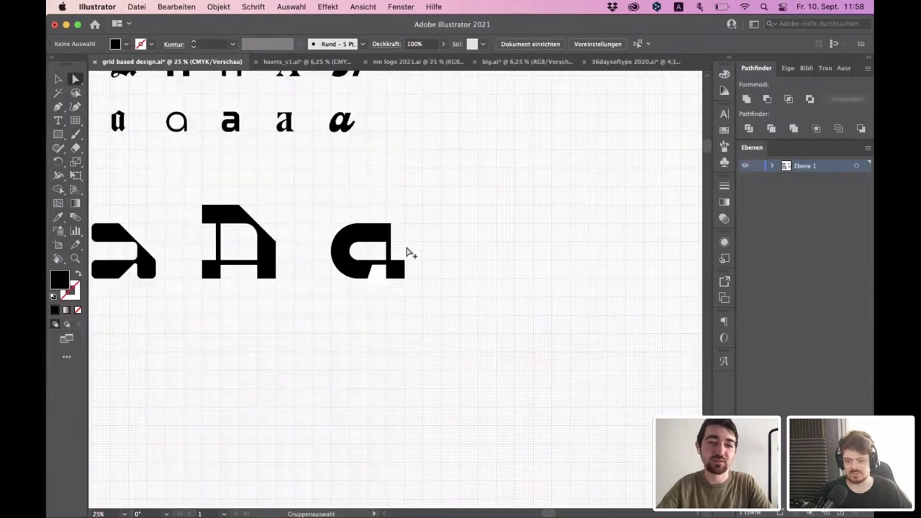
scroll(407, 251, "up", 3)
- Raise the white notch's lower anchors to the letter's baseline
left_click(410, 325)
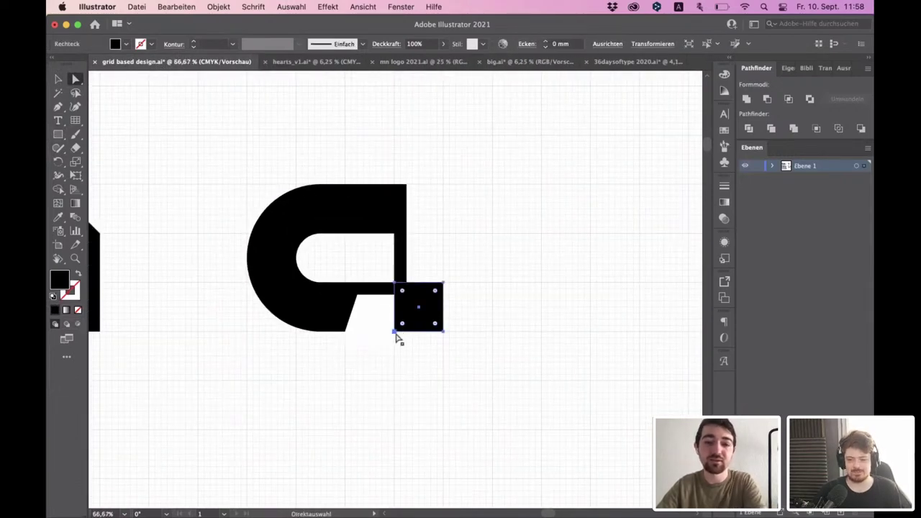
left_click(395, 331)
key("Right")
key("Right")
left_click(393, 336)
left_click(394, 344)
left_click_drag(399, 349, 348, 332)
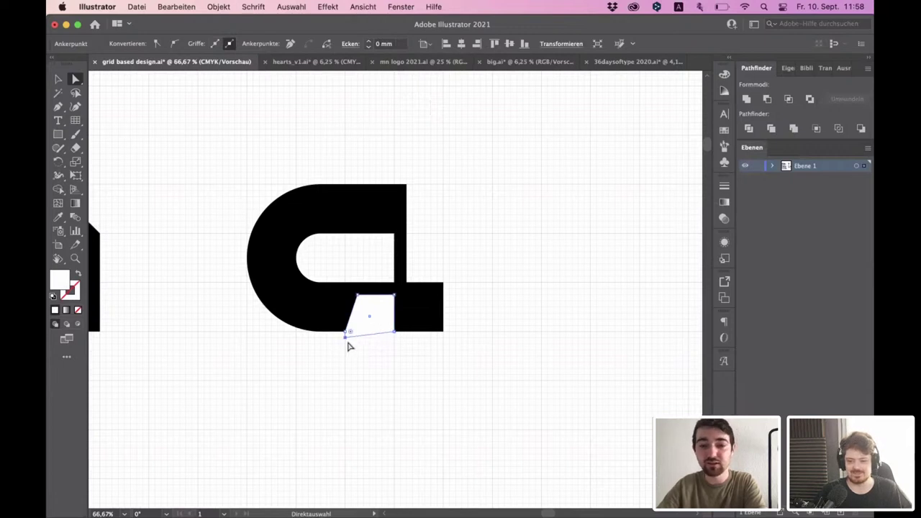
- Shift the notch's lower-right anchor a quarter square right so the notch flares on both sides
left_click(394, 332)
key("Right")
key("Right")
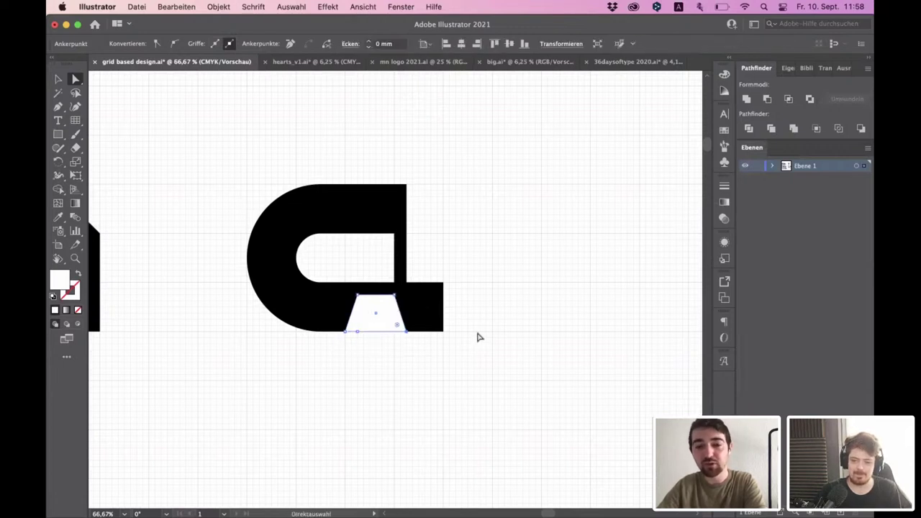
left_click(480, 332)
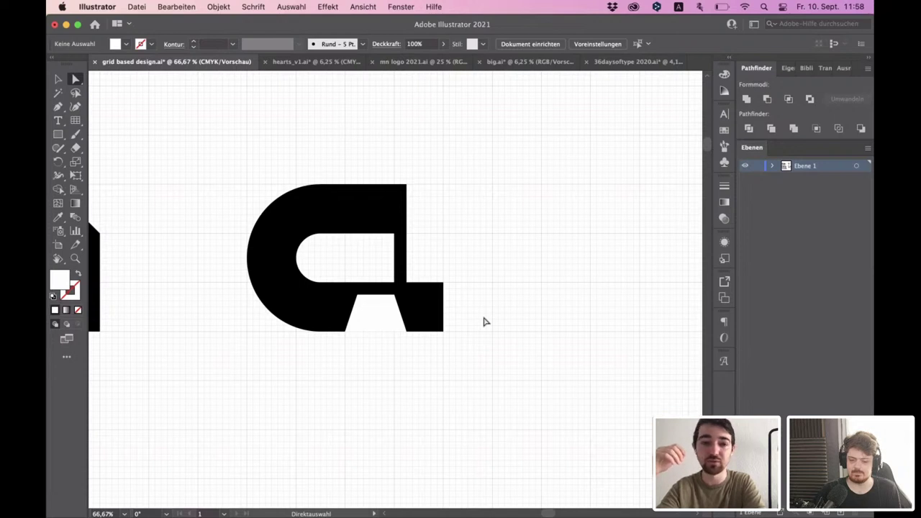
- Draw a one-square rectangle at the stem's upper end, flush with the letter's top edge, and fill it black
scroll(494, 292, "down", 1)
scroll(463, 261, "up", 1)
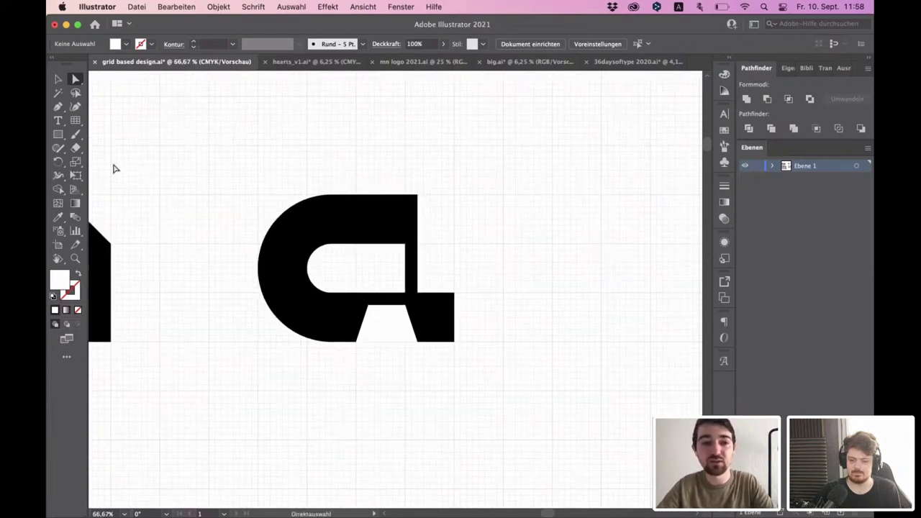
left_click(57, 134)
left_click_drag(405, 244, 455, 194)
left_click(141, 46)
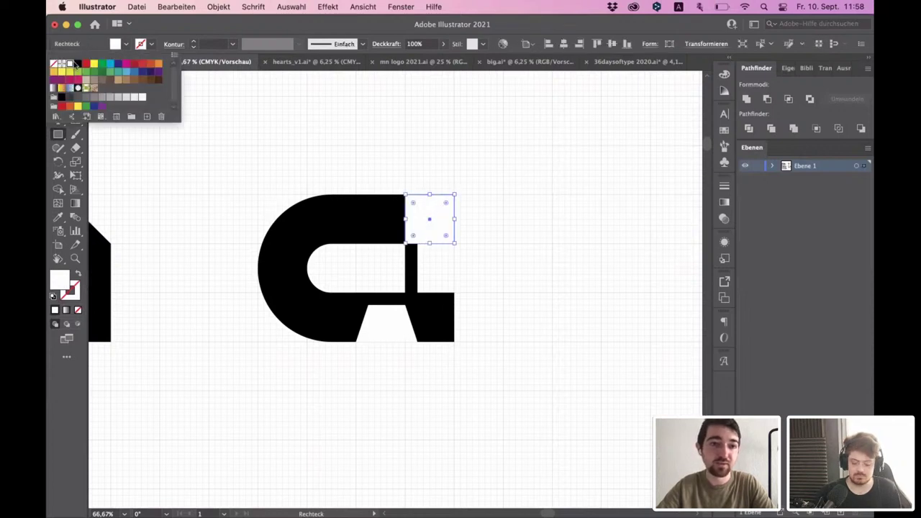
left_click(78, 64)
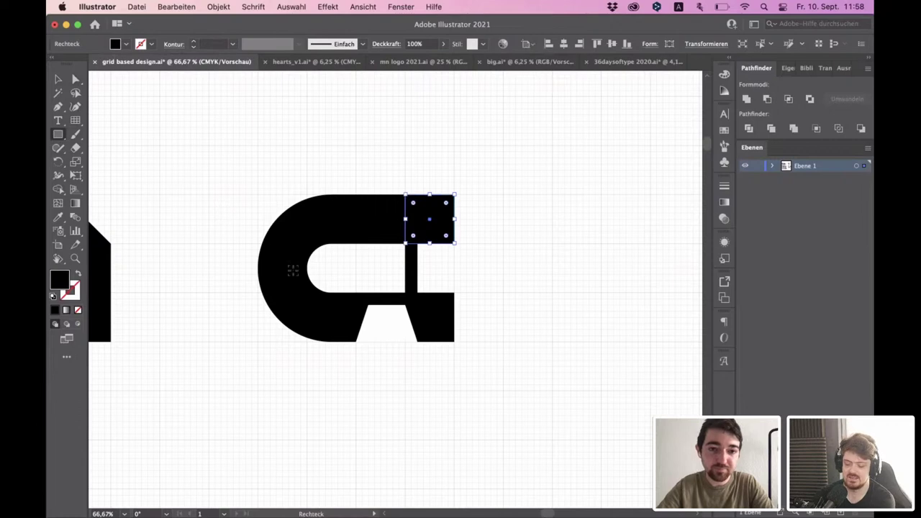
scroll(280, 273, "down", 2)
- Move the notch's lower-right anchor back a quarter square left to make its stem-side edge vertical
left_click(77, 80)
left_click(289, 184)
scroll(310, 232, "down", 2)
scroll(340, 298, "up", 3)
left_click(344, 278)
left_click(364, 291)
key("Left")
key("Left")
key("Right")
left_click(370, 301)
- Move the notch's lower-left anchor a quarter square left to flatten the slant of its bowl-side edge
left_click(332, 283)
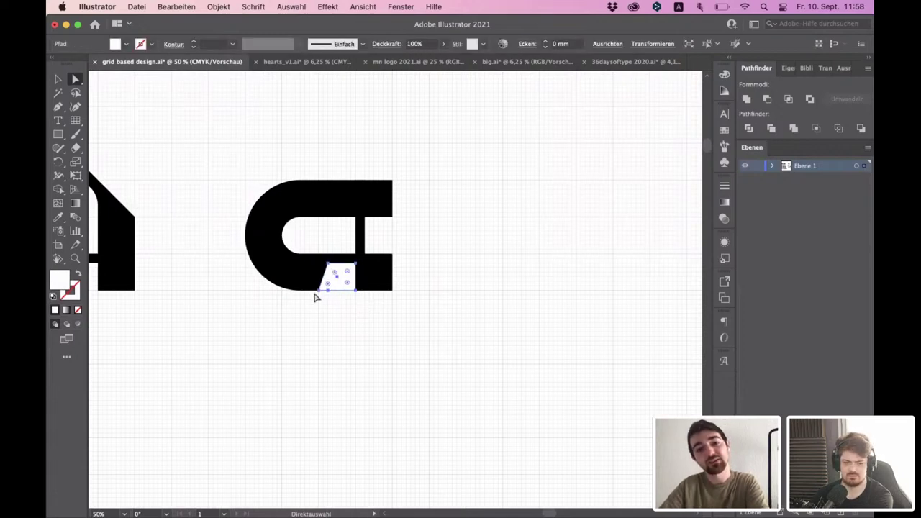
left_click(318, 290)
key("Left")
left_click(352, 312)
scroll(352, 312, "down", 2)
scroll(341, 290, "up", 3)
scroll(335, 282, "up", 1)
scroll(335, 282, "down", 3)
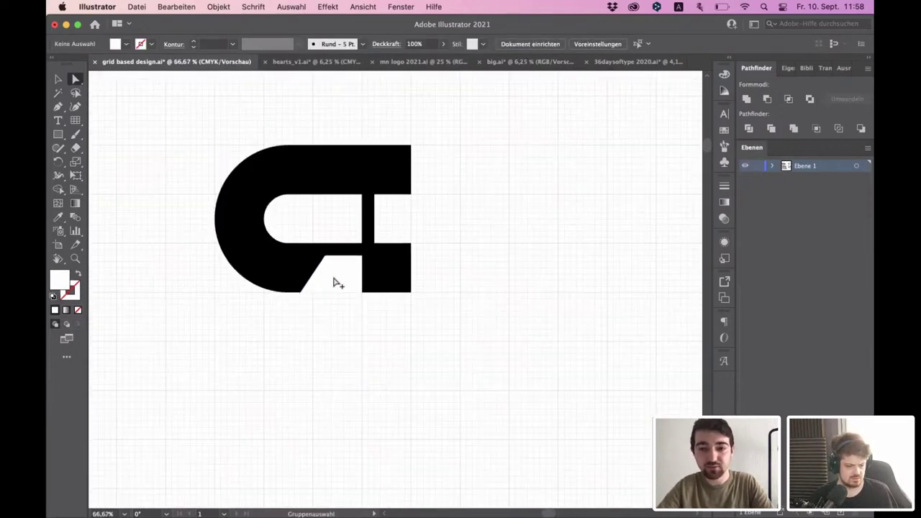
scroll(345, 295, "up", 1)
scroll(300, 298, "down", 2)
scroll(300, 298, "up", 4)
left_click(286, 260)
left_click(247, 351)
left_click(348, 346)
scroll(352, 349, "down", 1)
scroll(255, 360, "up", 1)
left_click(260, 347)
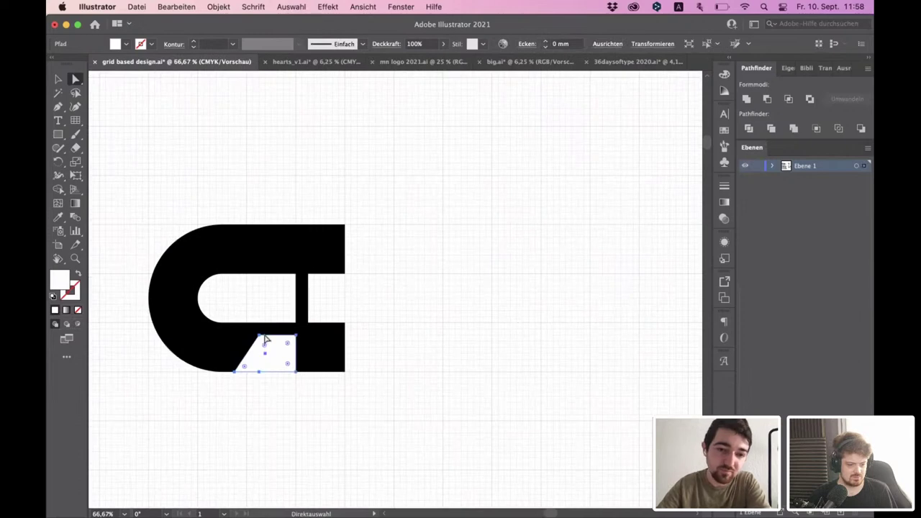
- Try slanting the upper-right square's underside, shifting its lower-left anchor a quarter square right and raising its lower-right anchor a quarter square
left_click(343, 318)
left_click(321, 250)
left_click_drag(344, 273, 317, 272)
left_click(389, 259)
scroll(389, 259, "down", 1)
scroll(358, 263, "up", 1)
left_click(329, 243)
left_click(368, 281)
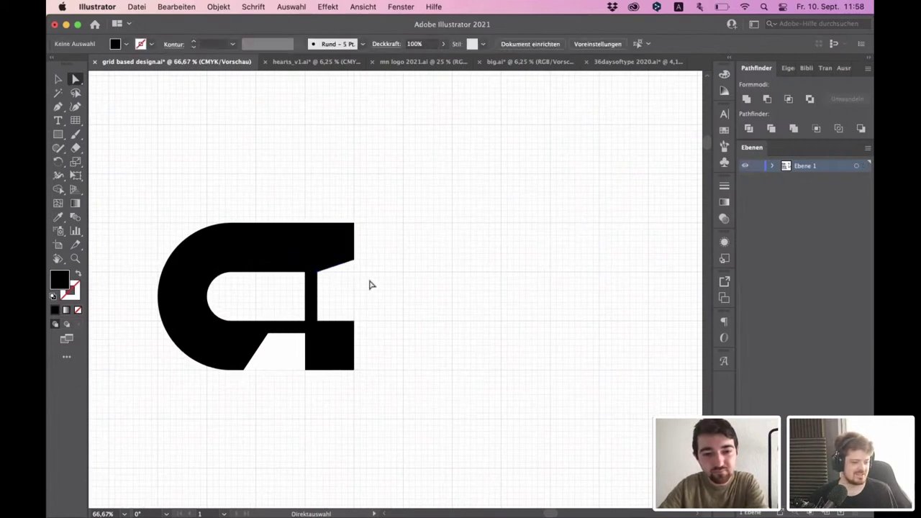
- Try a slanted top edge on the upper-right square with a flat underside, lowering its upper-right anchor a quarter square
left_click(354, 268)
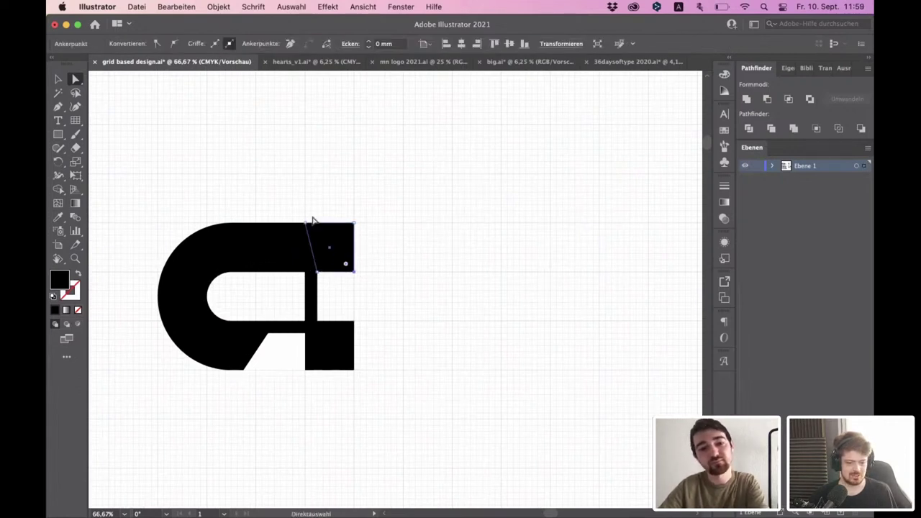
left_click_drag(356, 224, 355, 233)
left_click(396, 245)
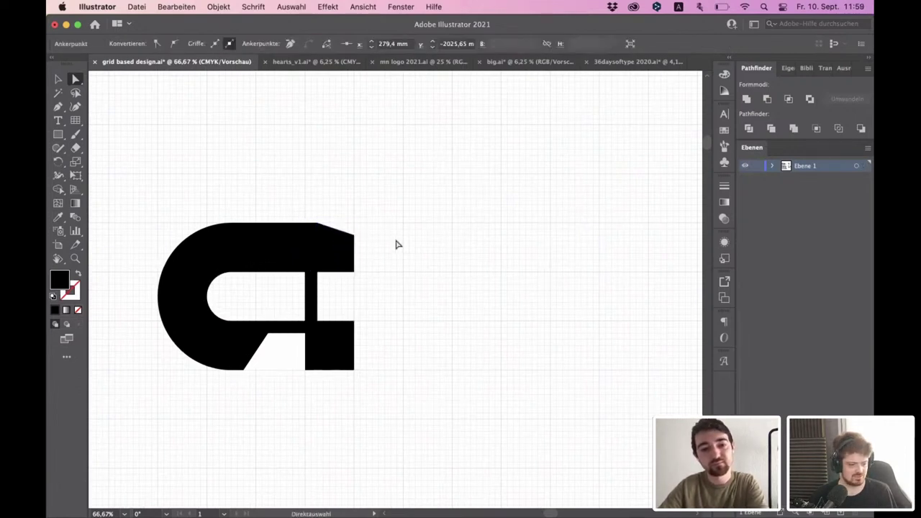
scroll(396, 244, "down", 1)
scroll(396, 245, "down", 2)
scroll(374, 243, "up", 4)
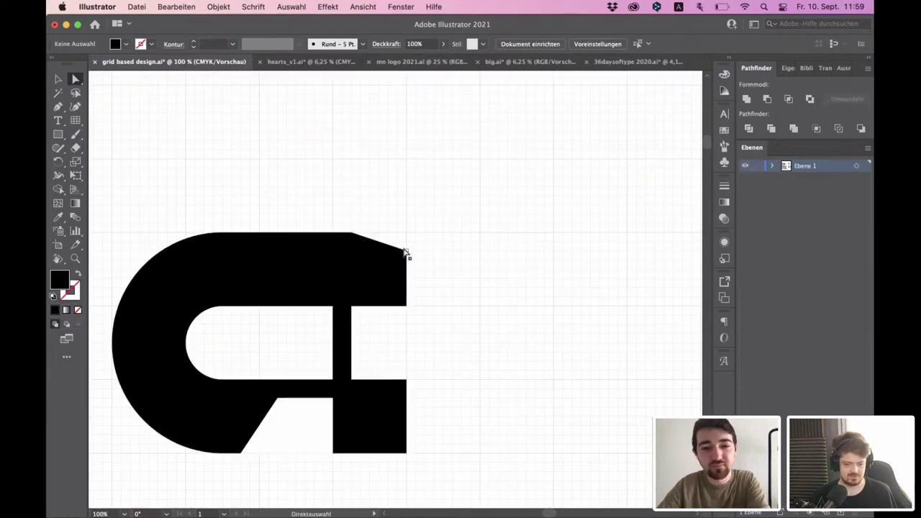
- Undo the slant changes to the upper-right square
key("super+z")
key("super+z")
key("super+z")
scroll(401, 261, "down", 4)
scroll(400, 262, "down", 1)
scroll(402, 262, "up", 3)
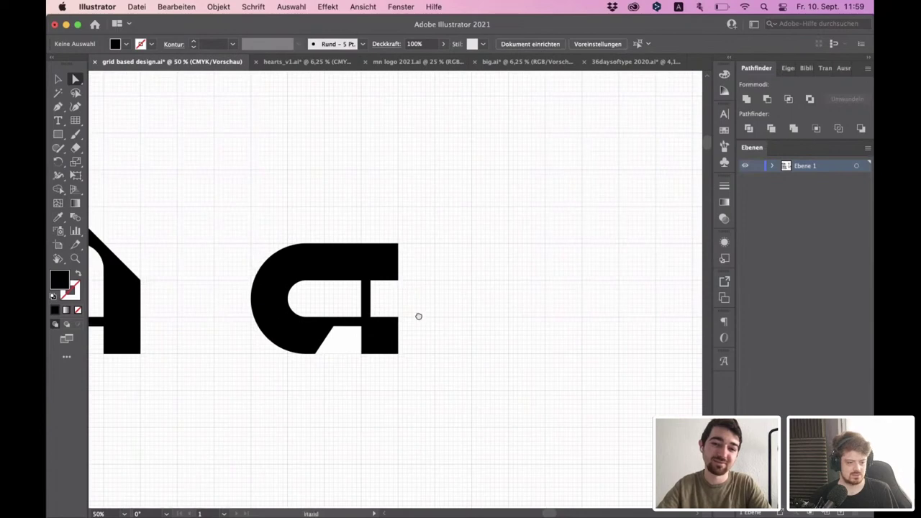
left_click_drag(419, 316, 378, 305)
scroll(380, 304, "down", 3)
scroll(407, 311, "up", 3)
scroll(335, 283, "left", 1)
scroll(352, 285, "up", 1)
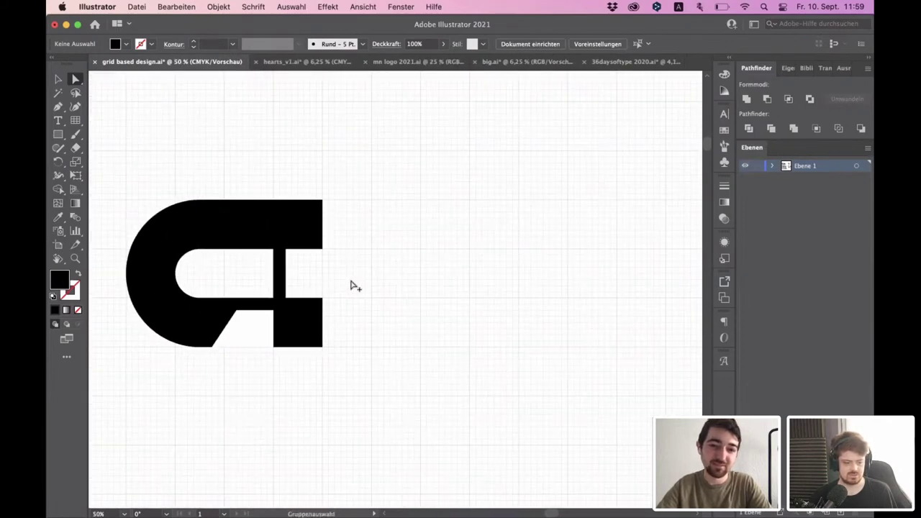
left_click(57, 107)
scroll(260, 208, "down", 1)
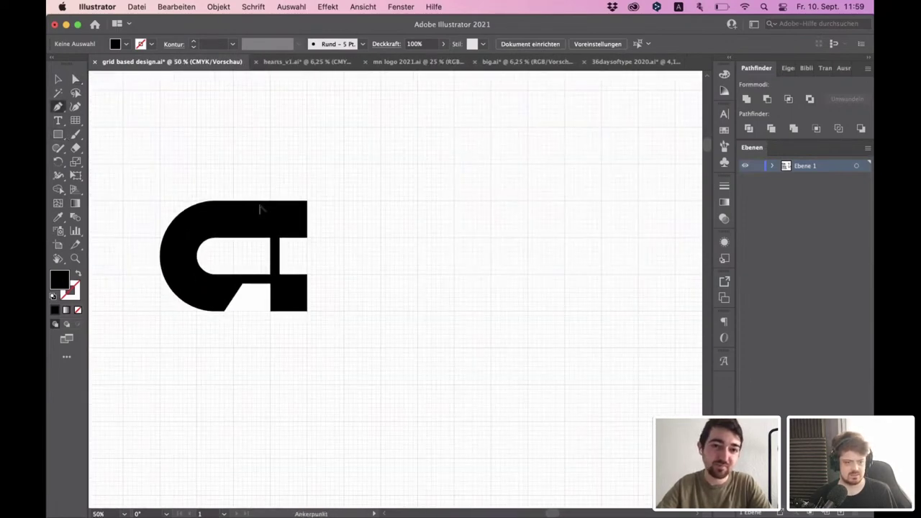
left_click_drag(269, 206, 226, 251)
scroll(298, 256, "down", 1)
scroll(297, 257, "up", 1)
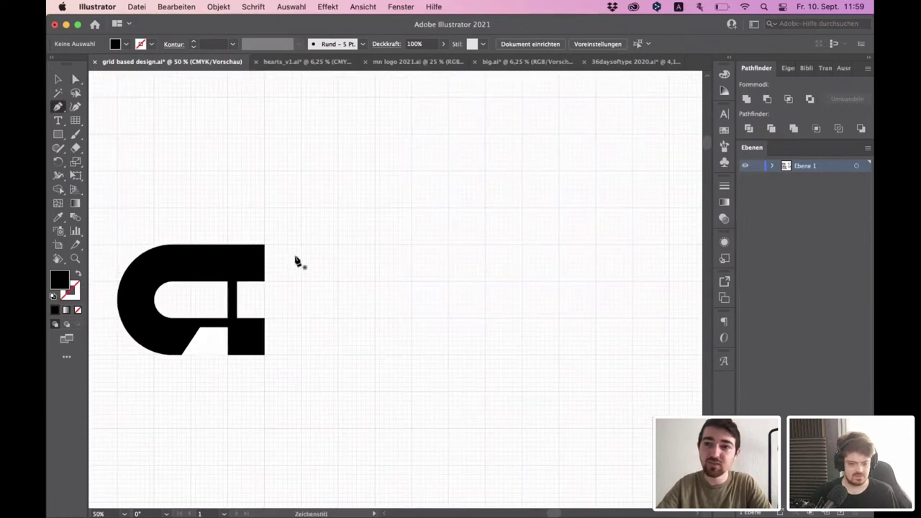
scroll(292, 263, "up", 1)
left_click(75, 93)
left_click(74, 79)
left_click_drag(212, 161, 271, 184)
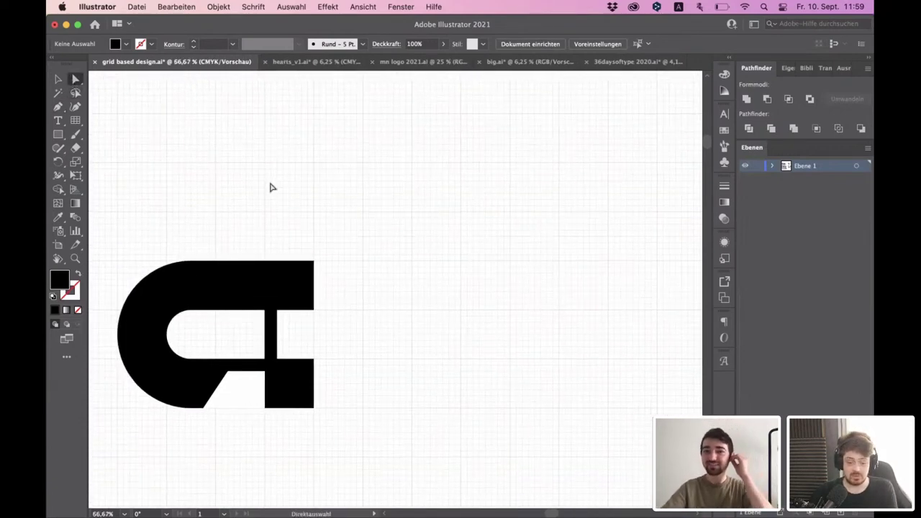
scroll(295, 216, "down", 2)
scroll(294, 216, "up", 1)
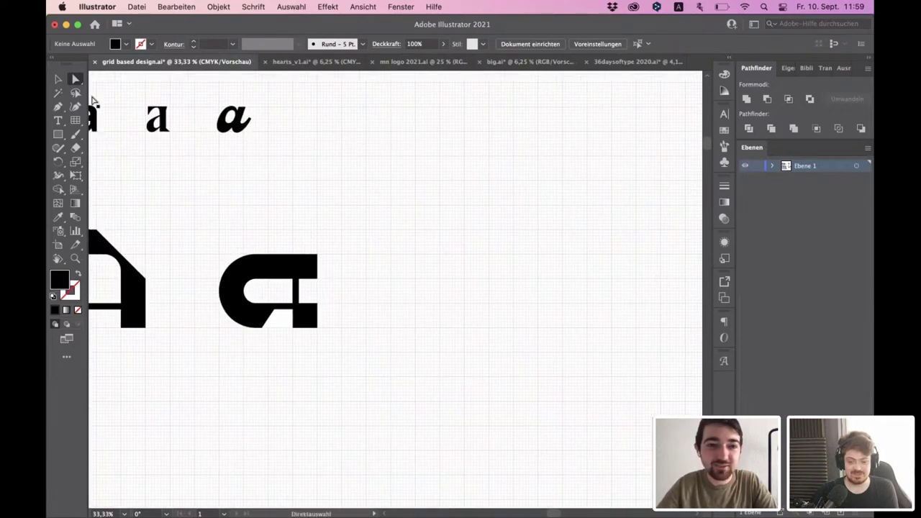
left_click(58, 106)
- Draw a circle half a square wide inside the lower-left bar of the rounded lowercase a and fill it white
left_click_drag(362, 173, 651, 174)
left_click_drag(318, 448, 362, 372)
scroll(318, 336, "up", 1)
scroll(290, 333, "down", 1)
scroll(277, 338, "up", 1)
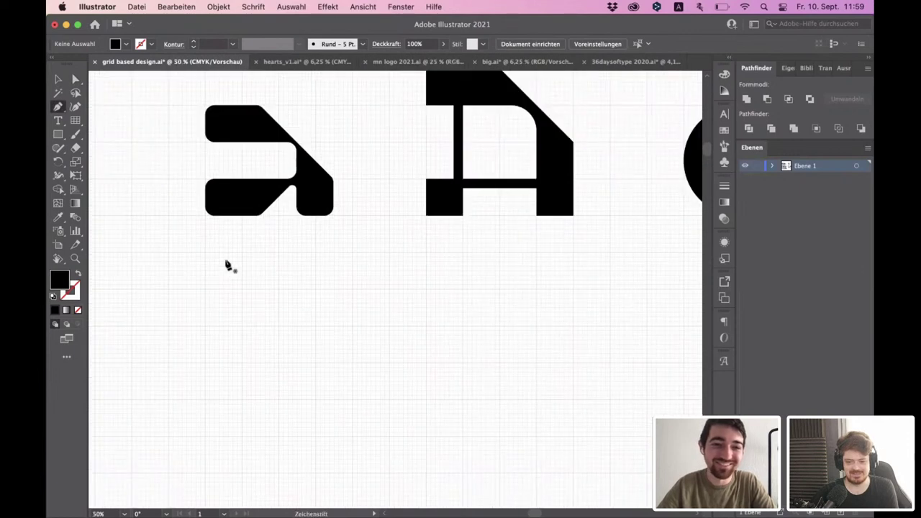
left_click(59, 135)
left_click_drag(63, 136, 99, 162)
scroll(215, 189, "up", 1)
left_click_drag(236, 206, 244, 212)
left_click(125, 45)
left_click(70, 66)
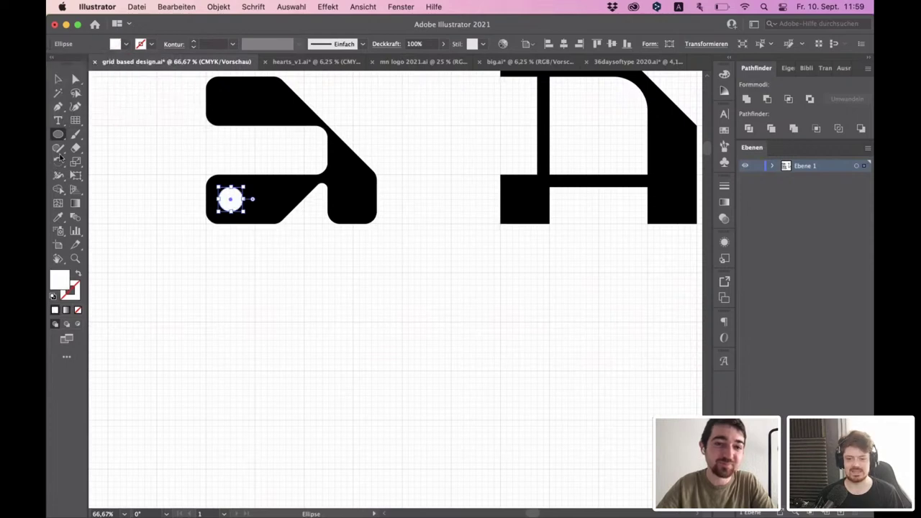
key("a")
left_click(238, 236)
- Enlarge the white circle in the rounded a's lower bar to three-quarters of a square wide
scroll(269, 280, "down", 2)
scroll(269, 280, "down", 1)
left_click(259, 255)
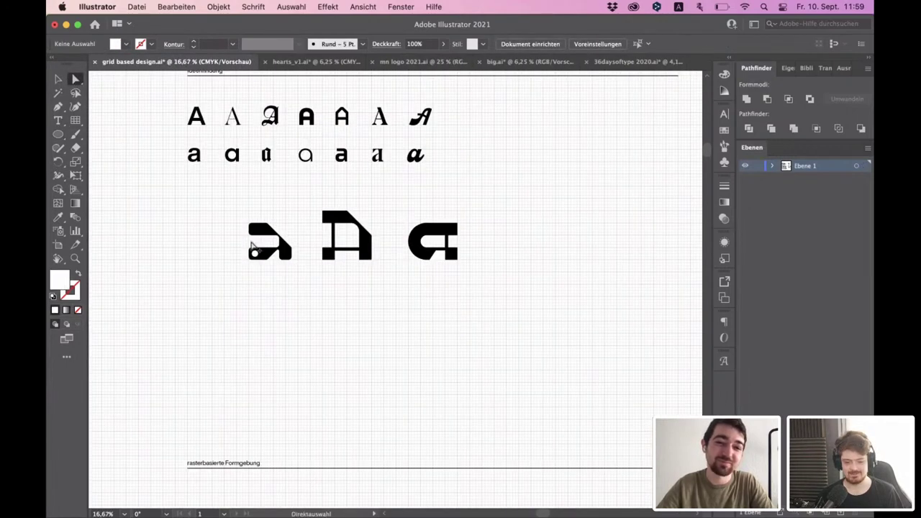
scroll(185, 201, "up", 3)
left_click(59, 80)
scroll(241, 232, "up", 1)
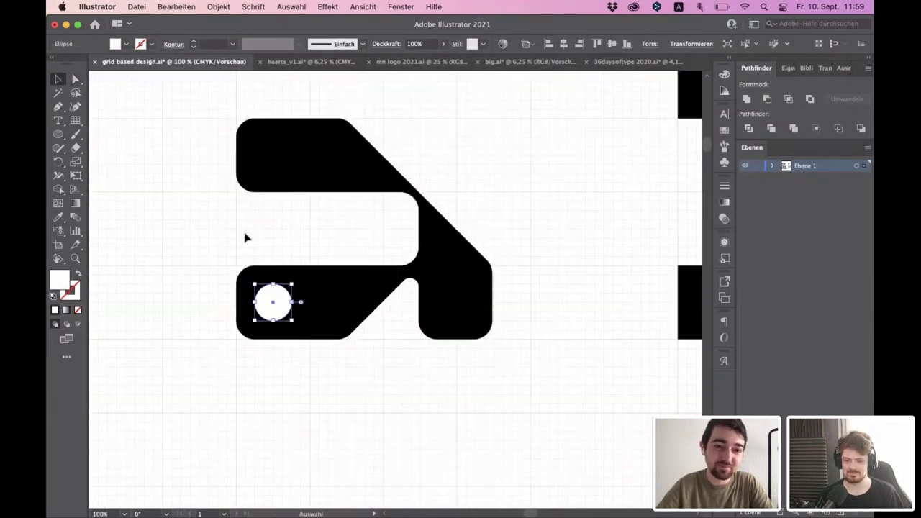
left_click_drag(302, 306, 334, 283)
left_click(302, 228)
scroll(306, 246, "down", 2)
scroll(298, 257, "up", 2)
key("super+shift+a")
- Move the white circle into the left end of the rounded a's lower bar, an eighth of a square from its edges
scroll(319, 307, "down", 4)
scroll(386, 309, "up", 1)
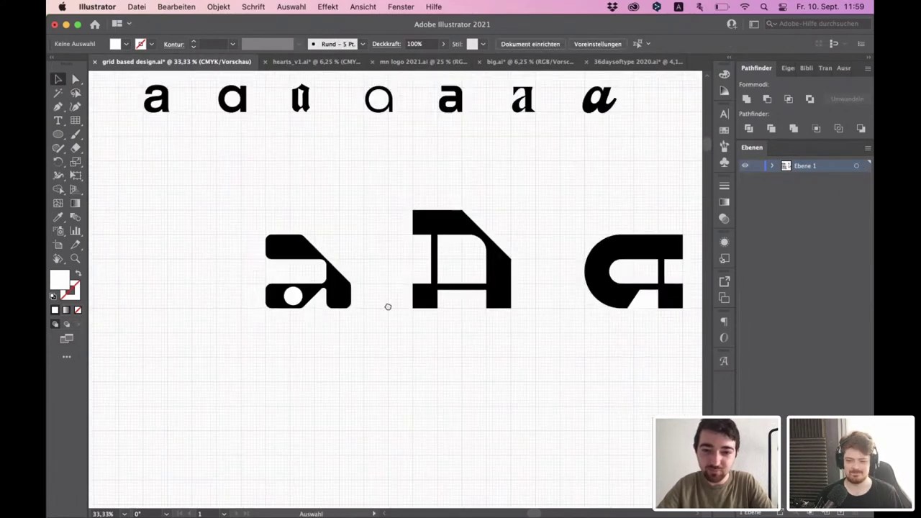
scroll(341, 308, "right", 1)
scroll(221, 388, "up", 1)
scroll(220, 388, "left", 2)
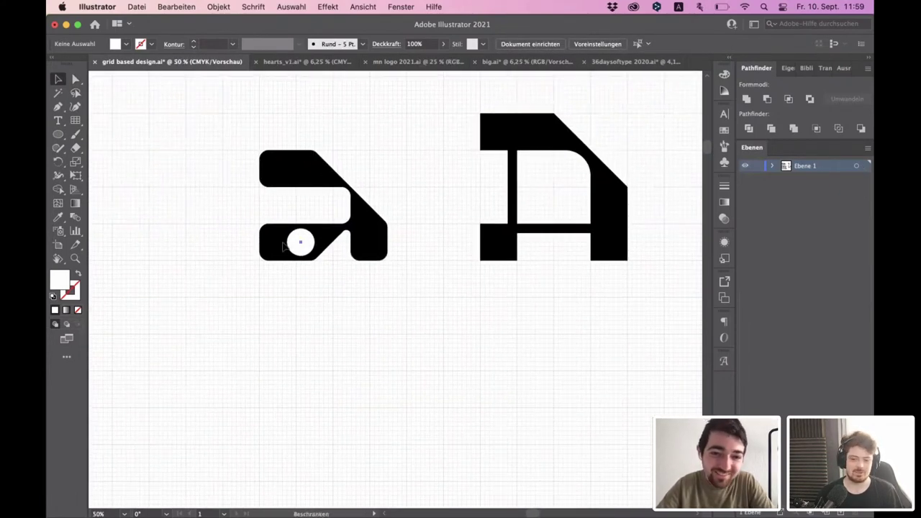
scroll(308, 345, "down", 1)
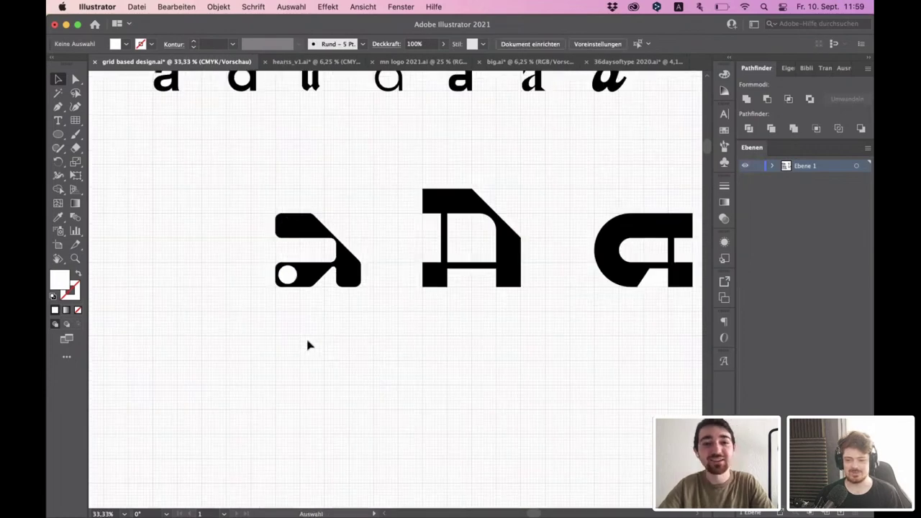
scroll(307, 345, "up", 1)
- Trace the new a's inner contour with the Pen tool, its counter one and a half squares wide and one square high above a narrow gap
left_click(58, 106)
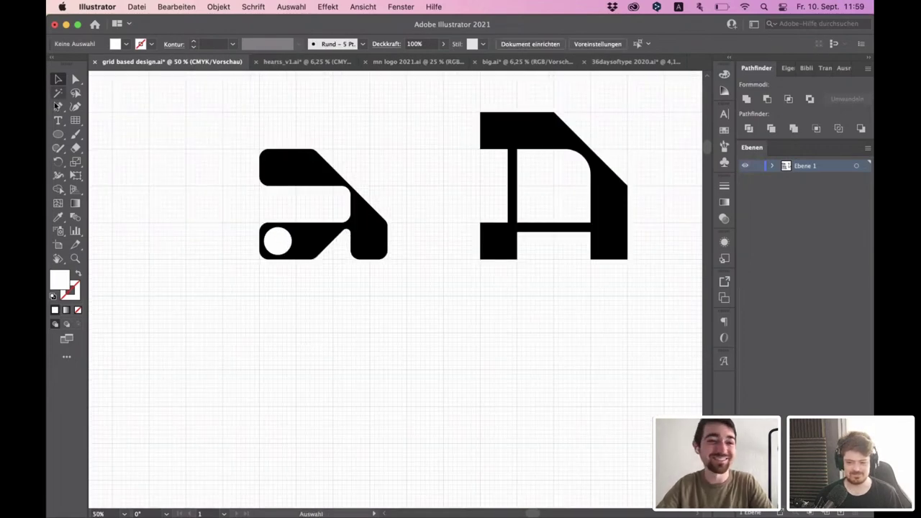
scroll(296, 294, "down", 3)
scroll(290, 323, "up", 1)
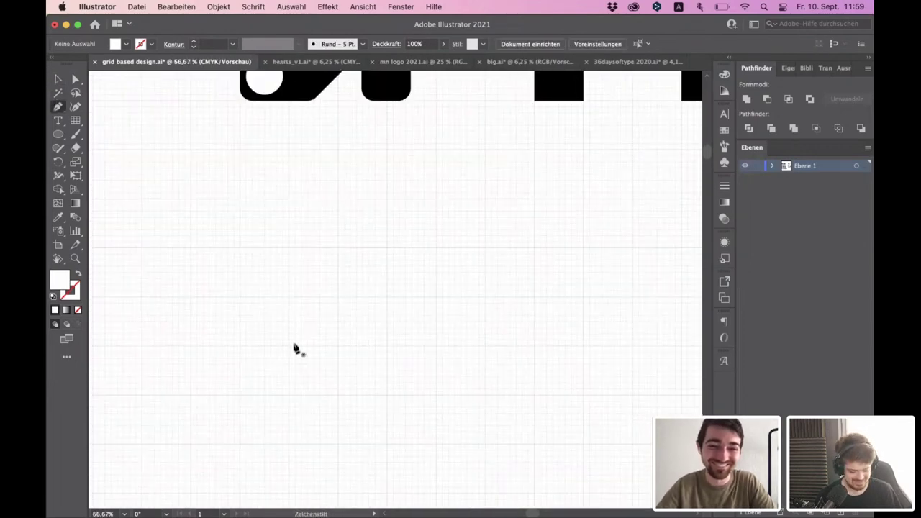
left_click(288, 395)
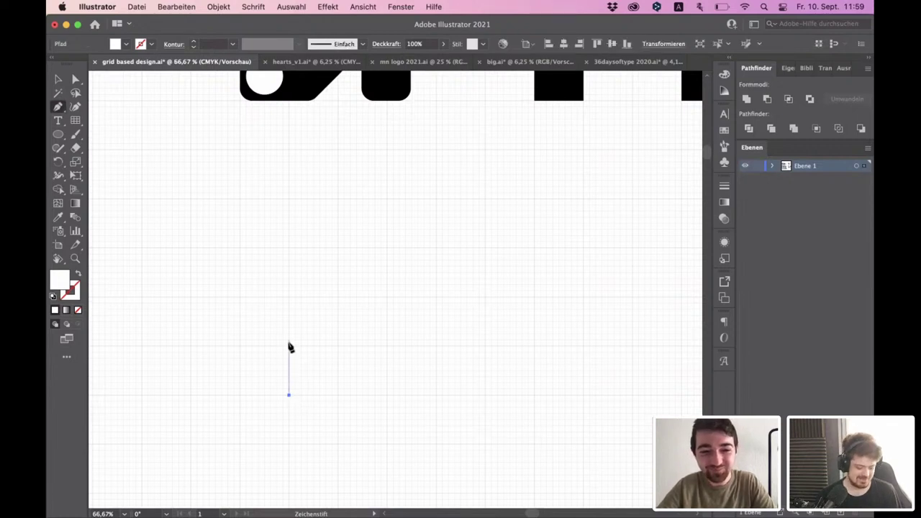
left_click(240, 394)
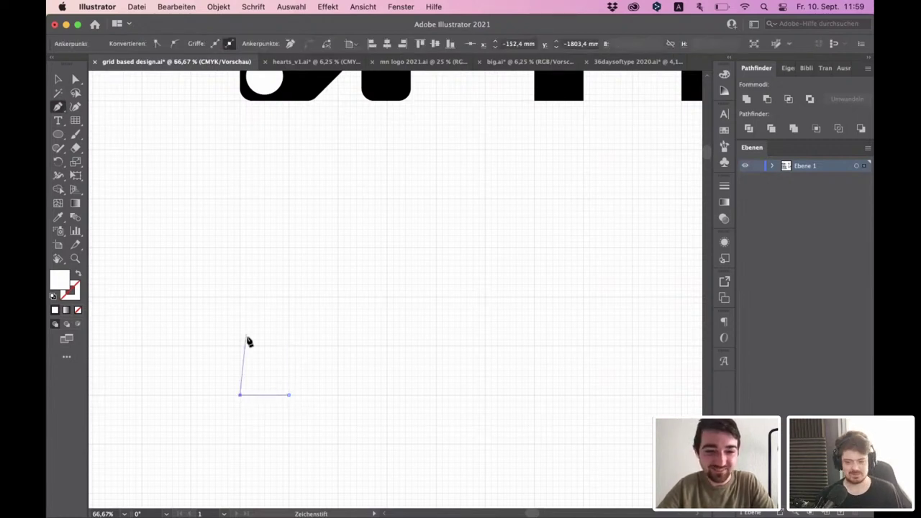
left_click(241, 346)
left_click(313, 346)
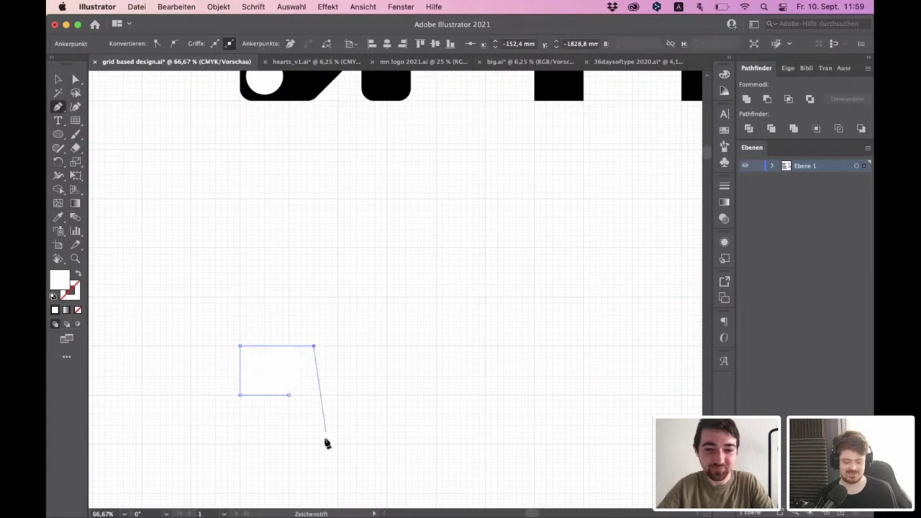
left_click(313, 443)
- Complete the a's angular outer outline, three and a half squares wide and three high, closing it with a half-square gap at the base
left_click(361, 443)
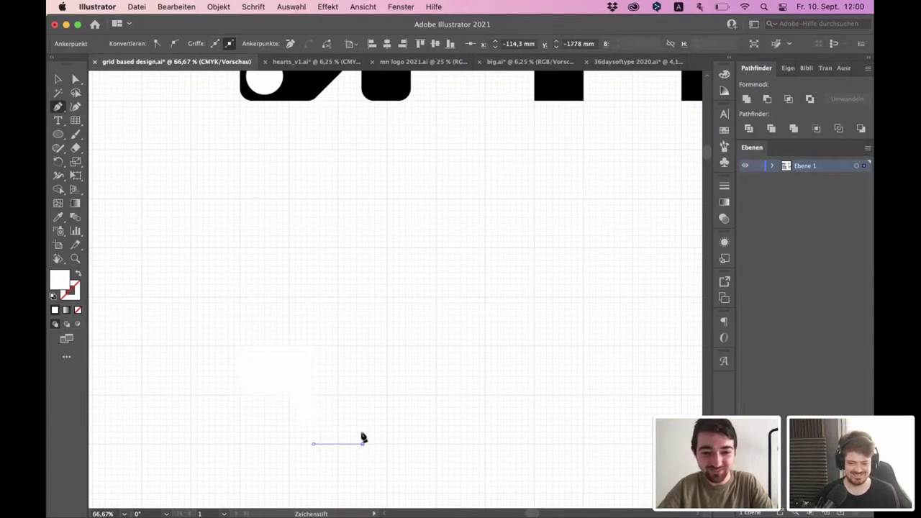
left_click(362, 296)
left_click(190, 297)
left_click(190, 443)
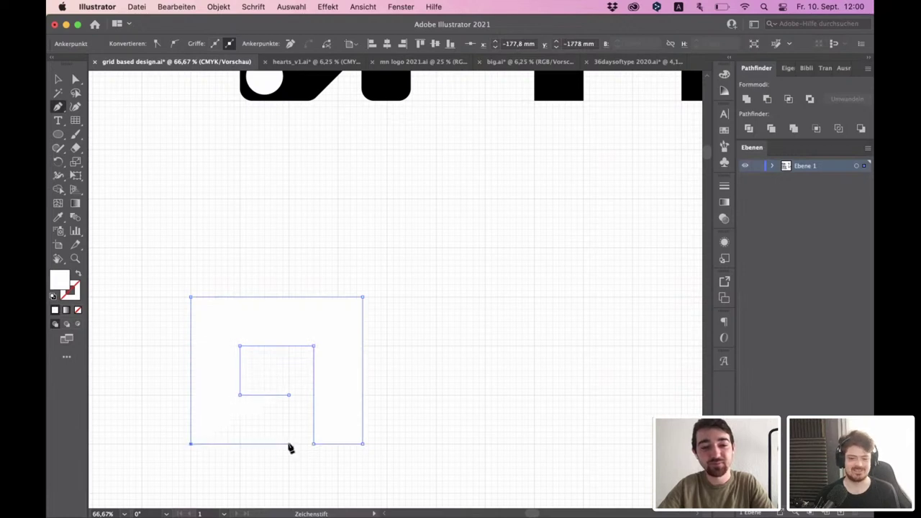
left_click(288, 394)
- Fill the new angular a with black and deselect it
left_click(77, 84)
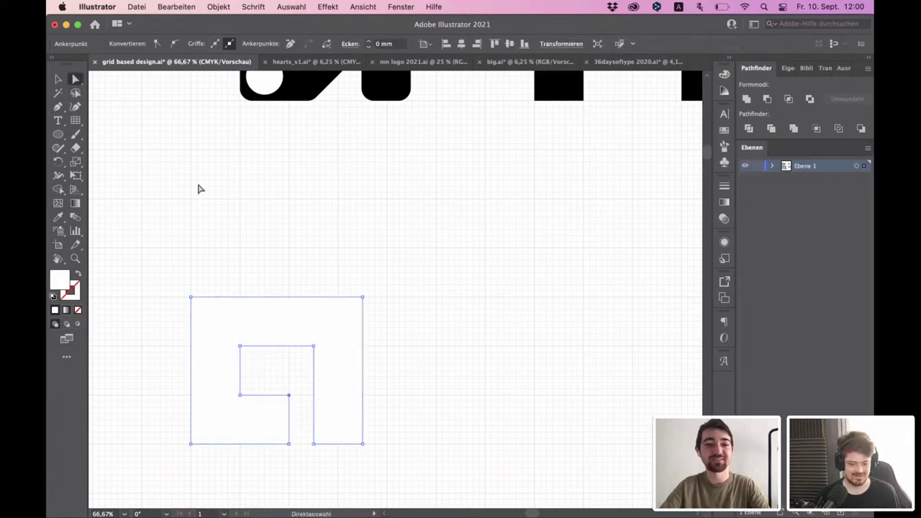
left_click(251, 324)
left_click(124, 44)
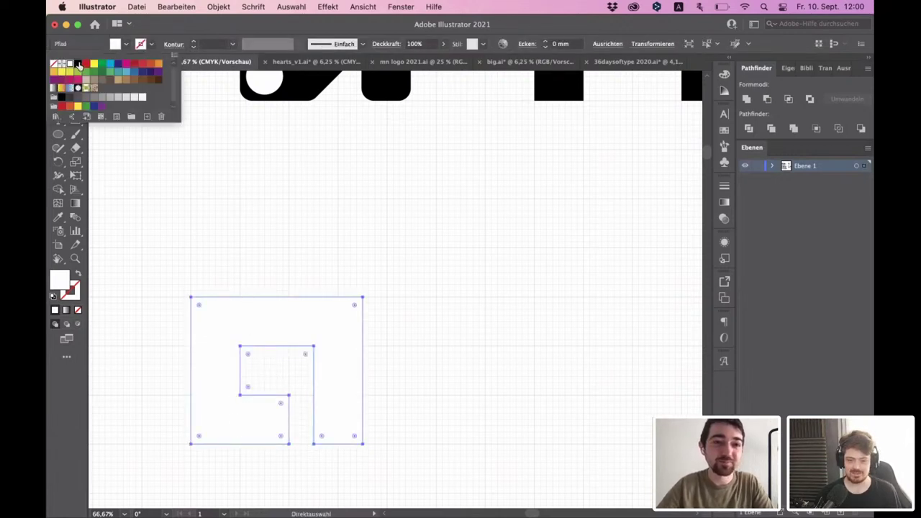
left_click(80, 65)
left_click(278, 223)
scroll(279, 238, "down", 5)
scroll(277, 241, "up", 3)
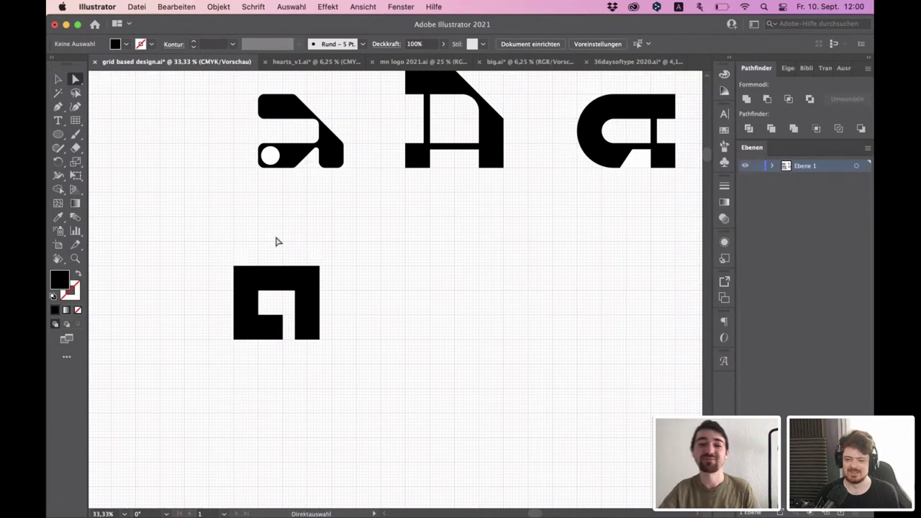
scroll(414, 198, "down", 1)
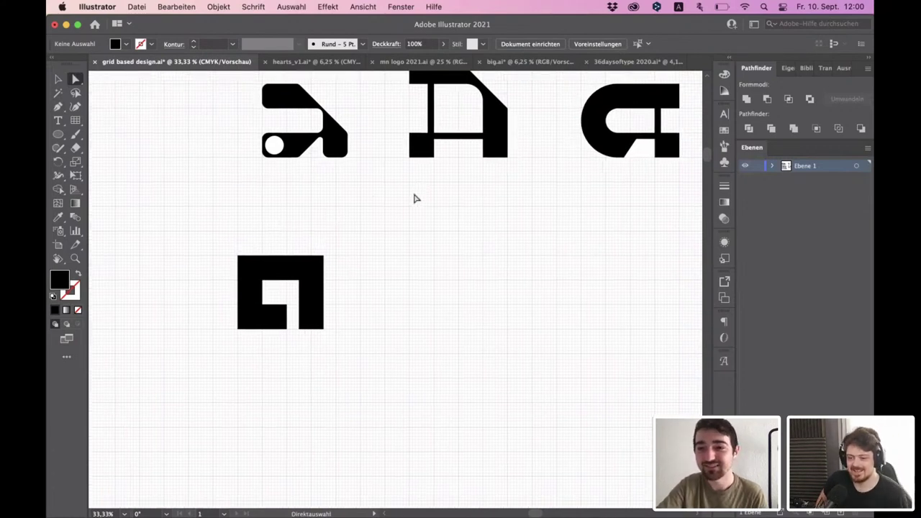
scroll(472, 147, "up", 2)
scroll(472, 147, "right", 2)
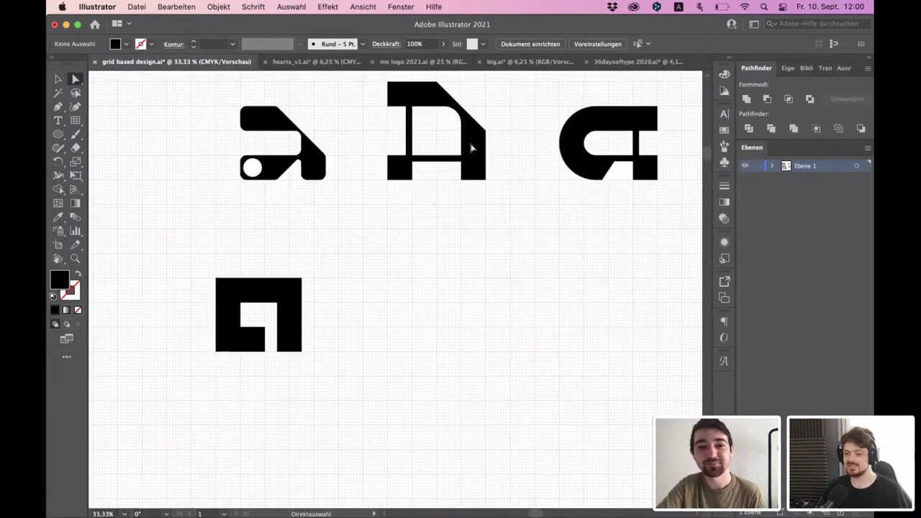
scroll(583, 282, "down", 3)
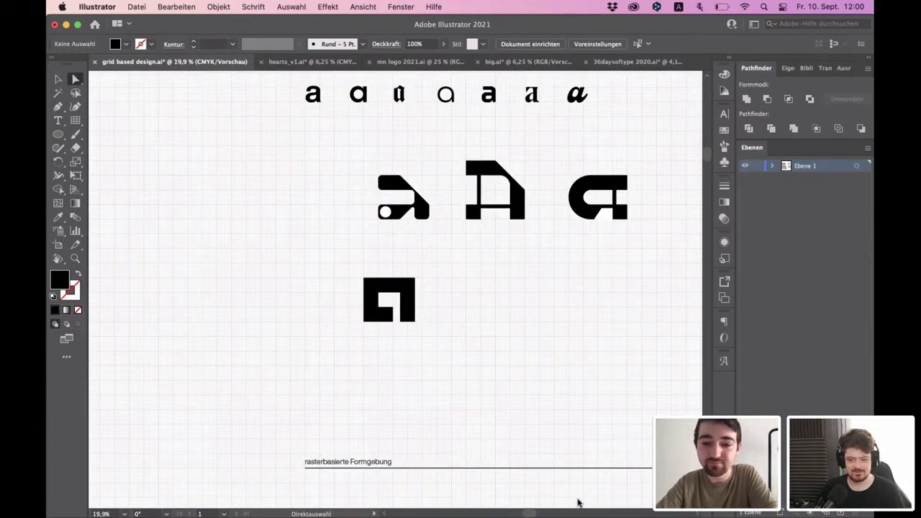
mouse_move(568, 516)
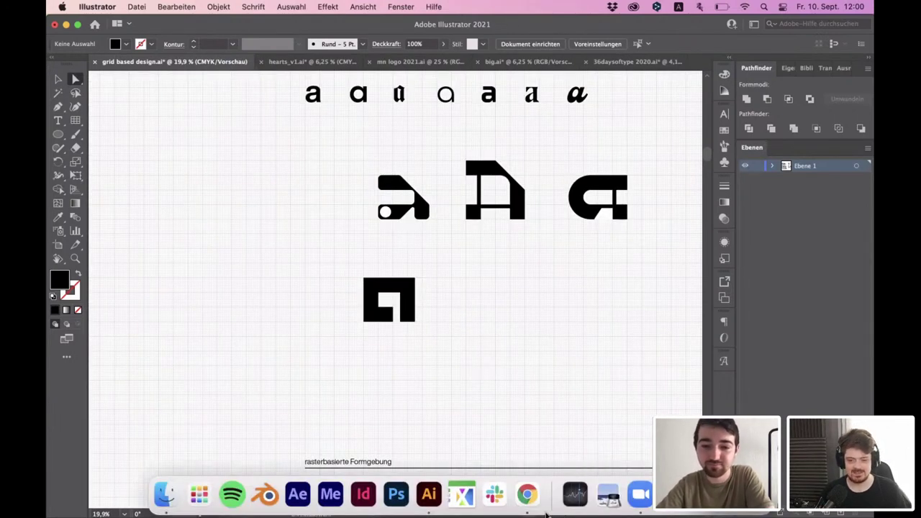